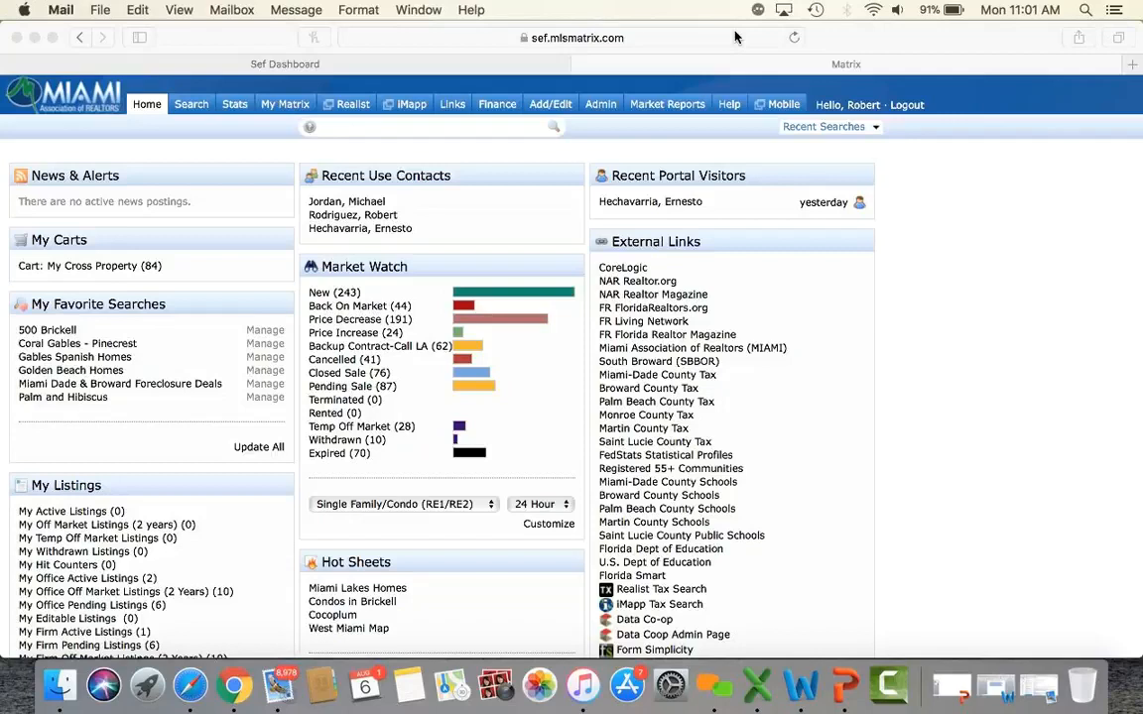
Bring the Matrix MLS browser window forward and reveal the Search menu's property search types.
left_click(866, 42)
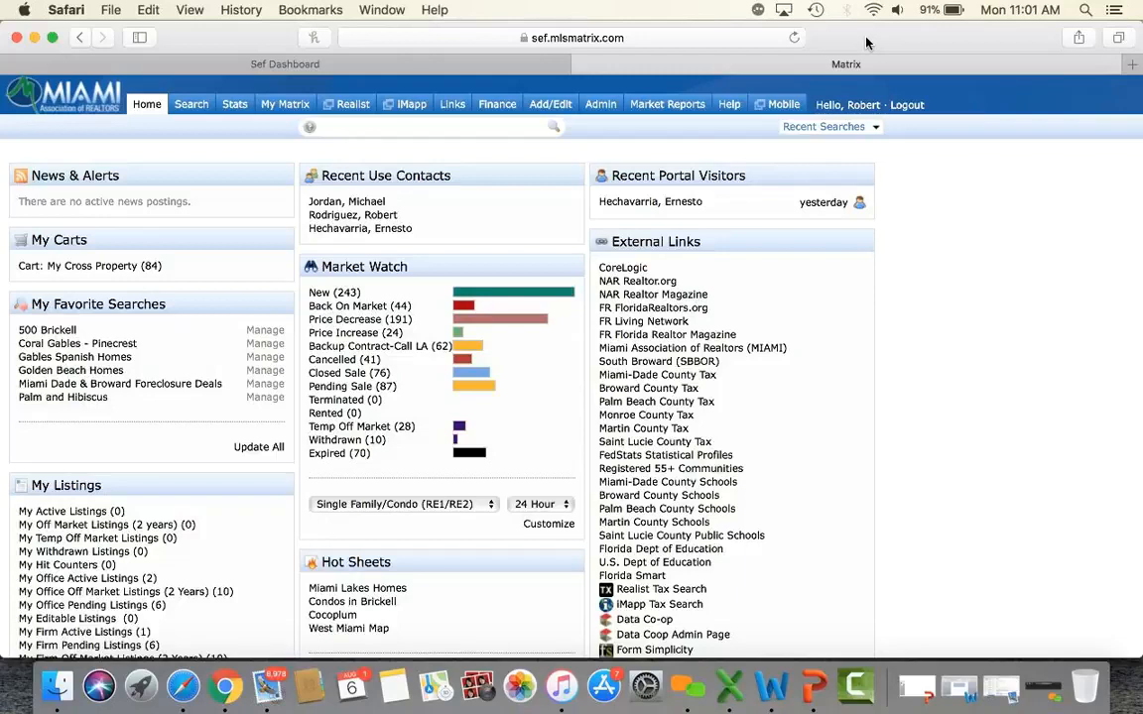
mouse_move(186, 109)
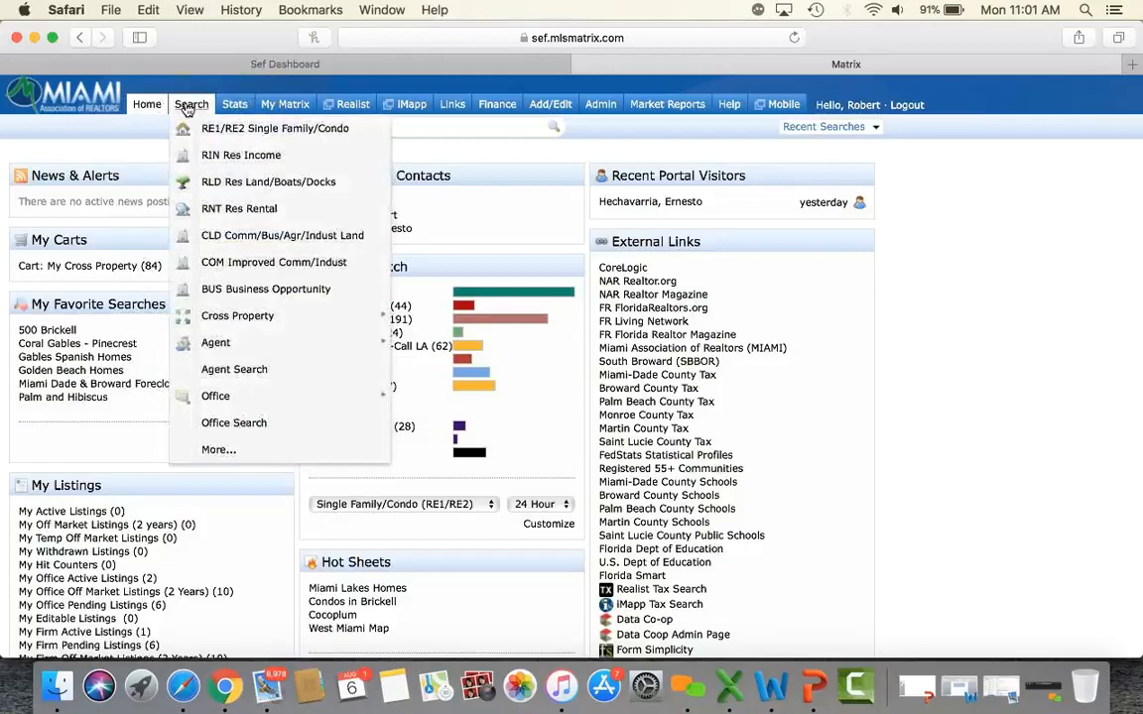
Start an RE1/RE2 Single Family/Condo search for Single Family, Single type, priced 500-800.
left_click(229, 133)
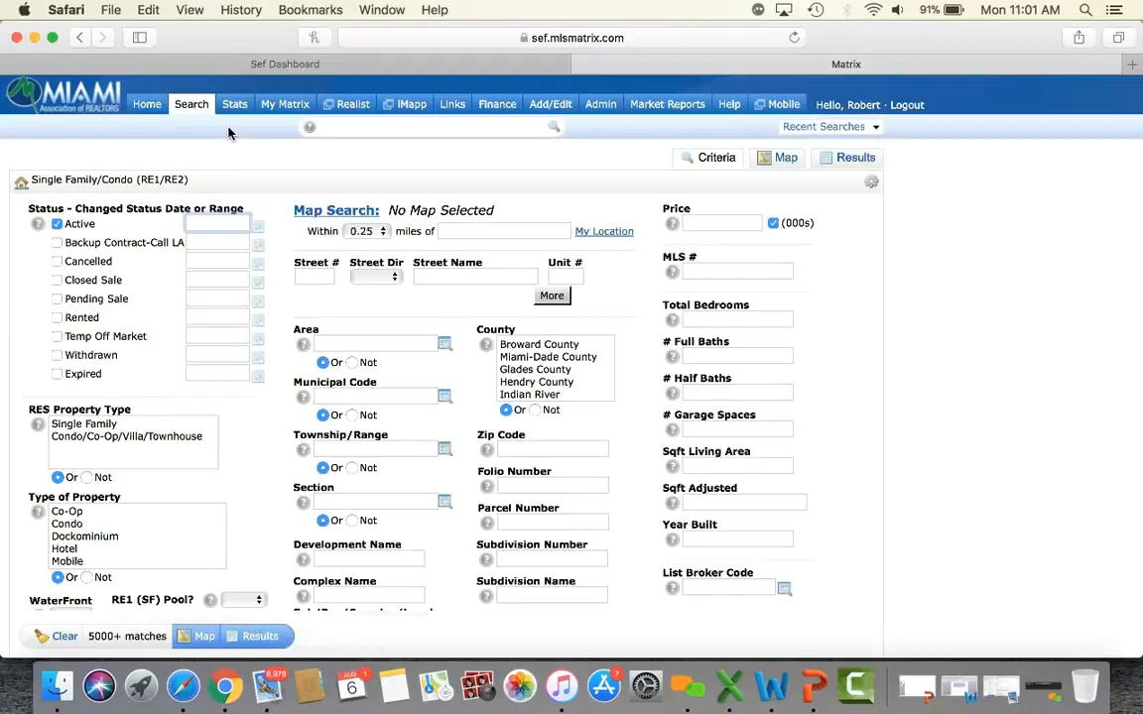
left_click(108, 425)
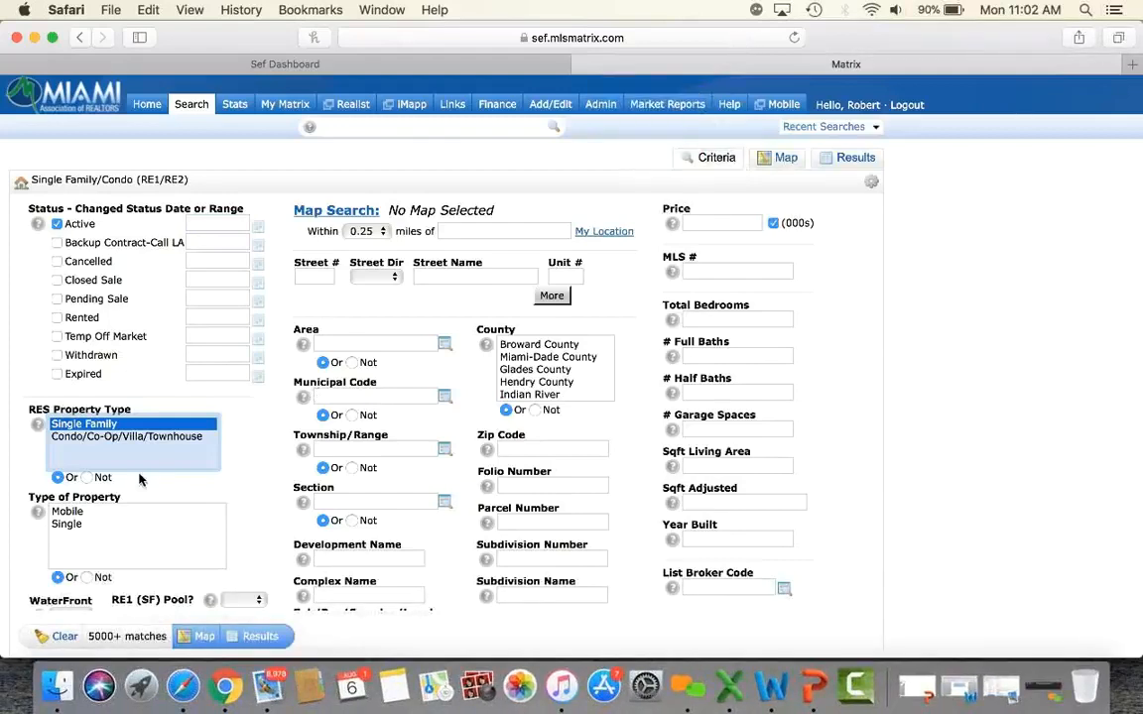
left_click(78, 526)
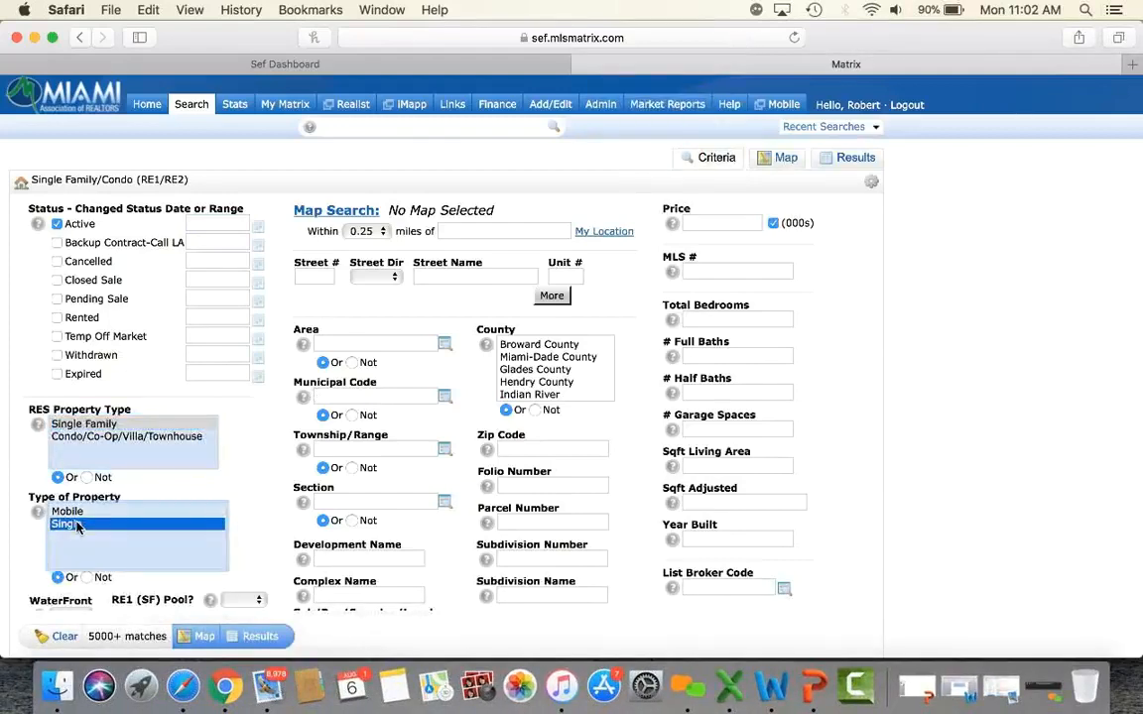
left_click(705, 223)
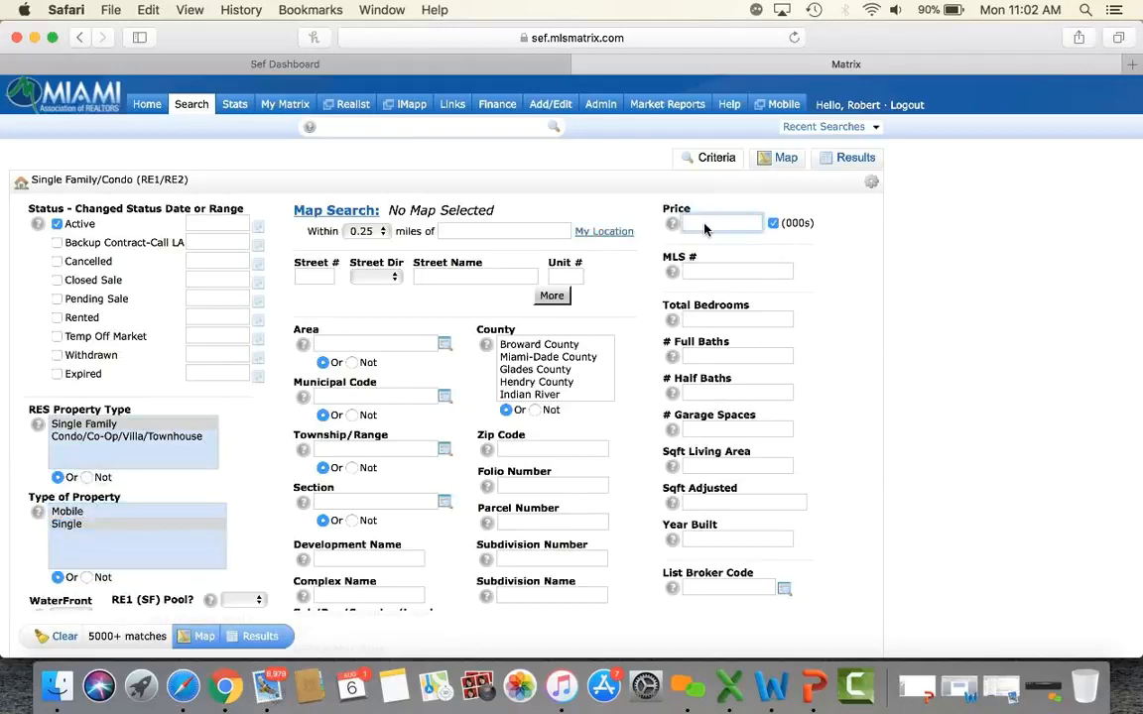
type("500")
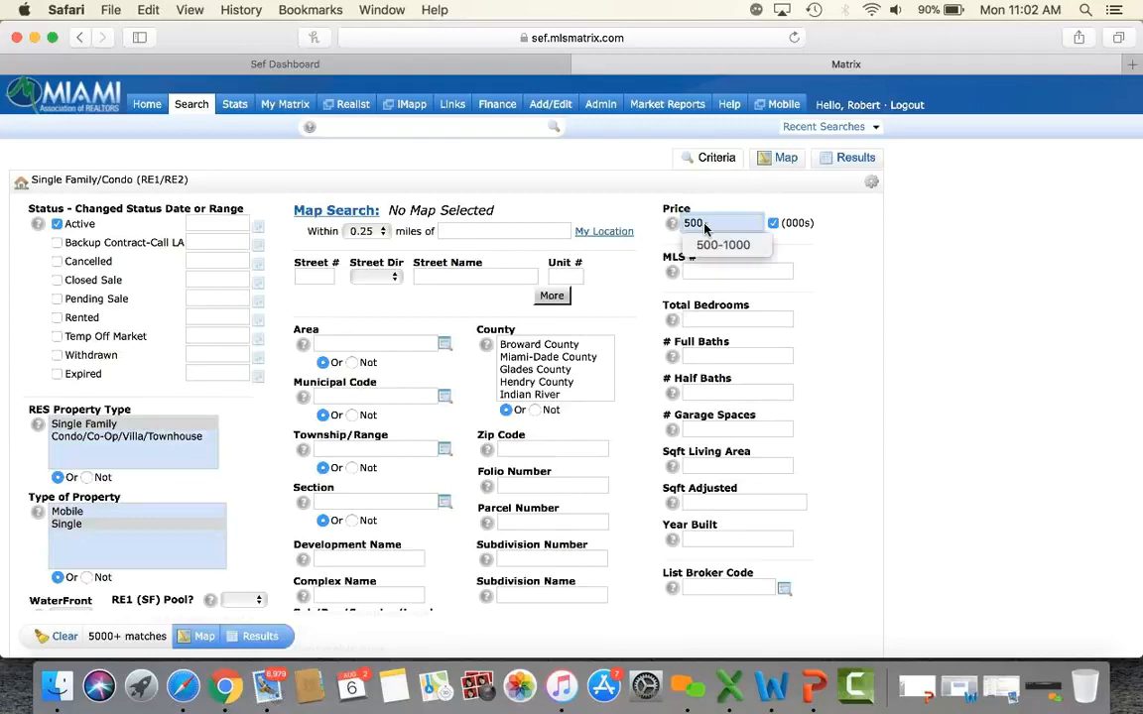
type("-800")
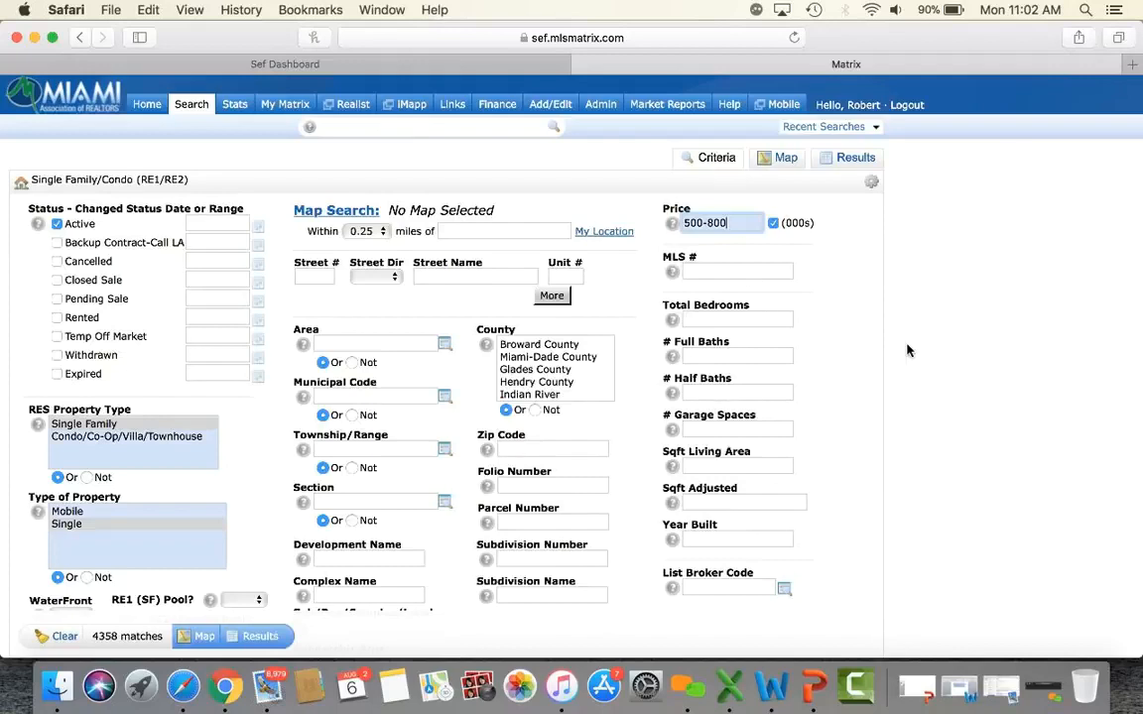
Require a pool (RE1 Pool Yes), 3+ bedrooms and 2+ full baths, giving 2454 matches.
scroll(907, 350, "down", 4)
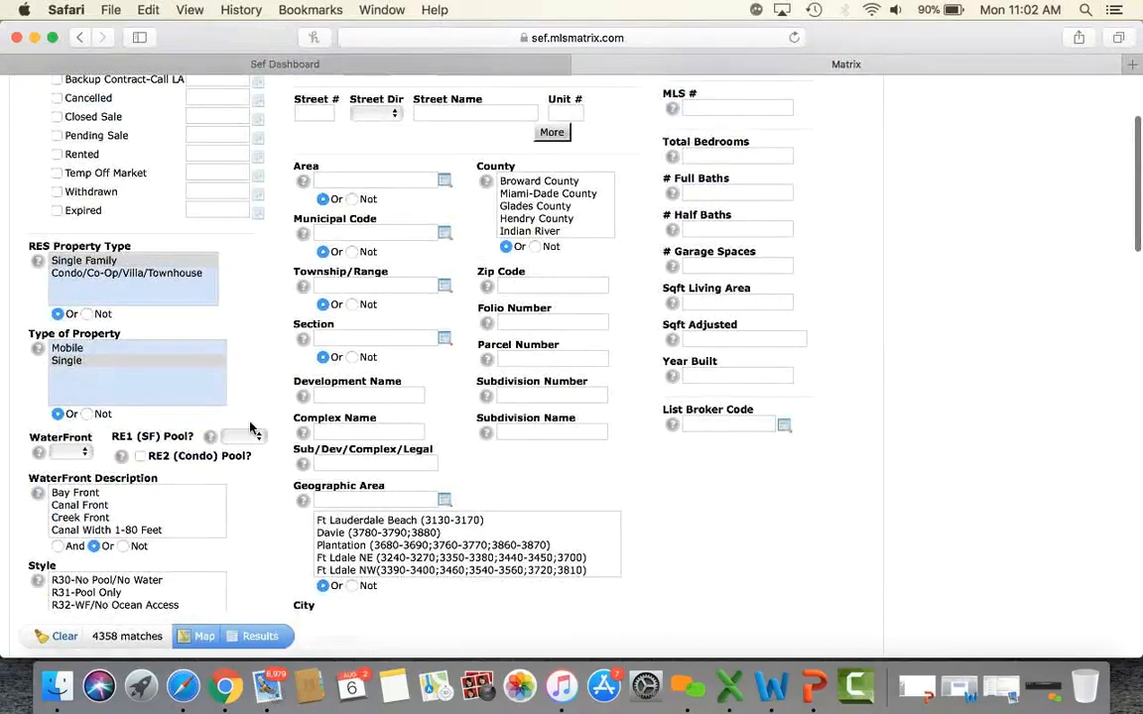
left_click(242, 438)
left_click(237, 453)
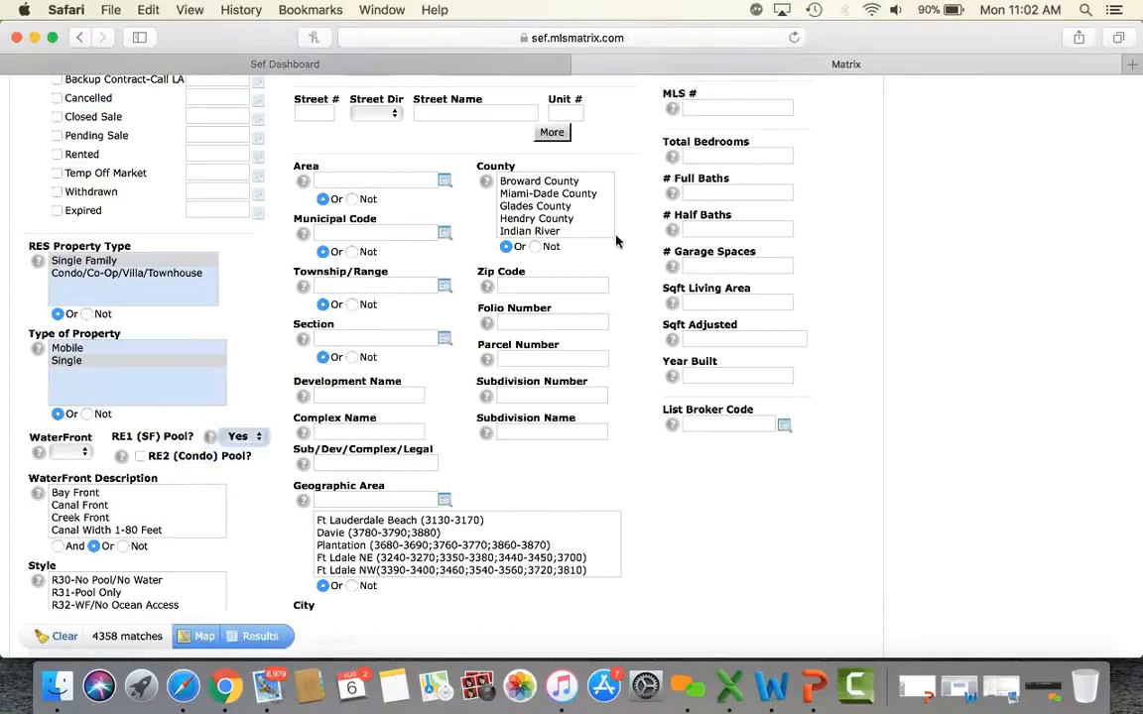
left_click(751, 157)
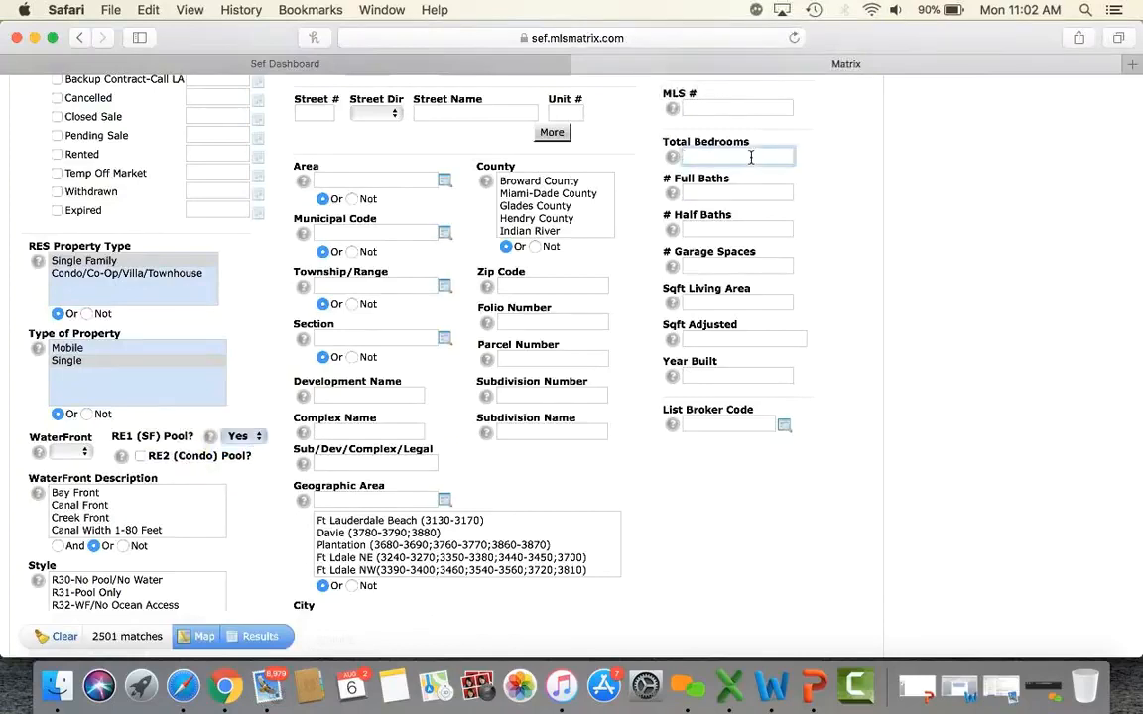
type("3+")
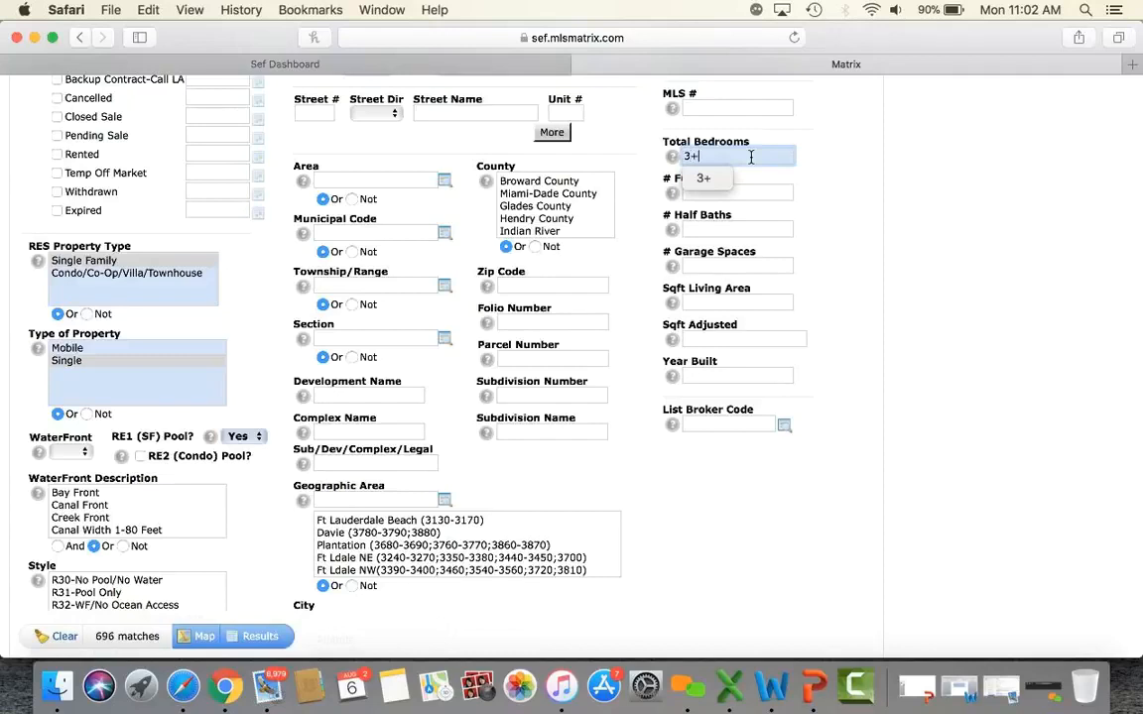
left_click(762, 194)
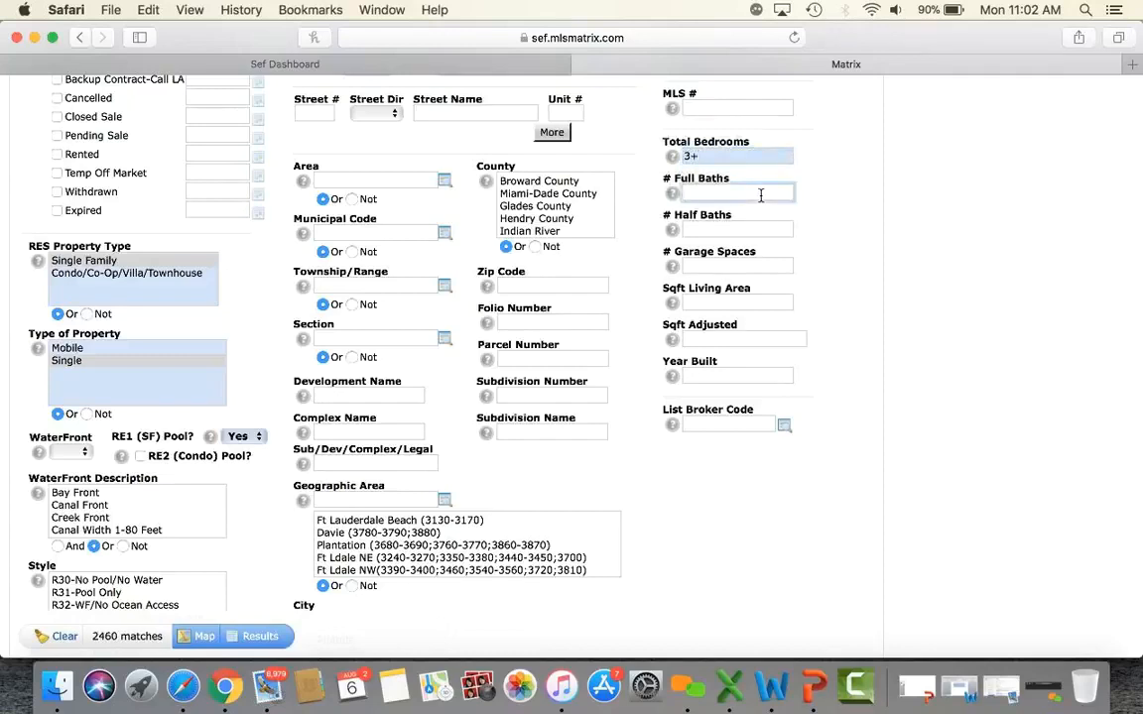
type("2+")
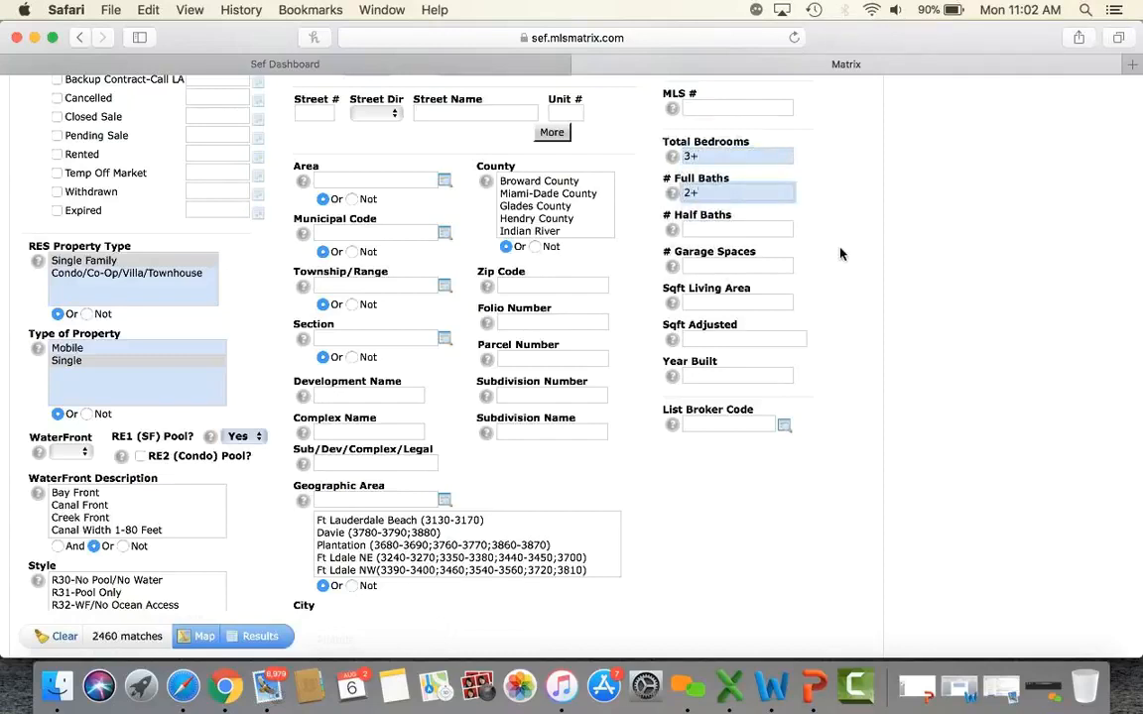
scroll(840, 254, "down", 5)
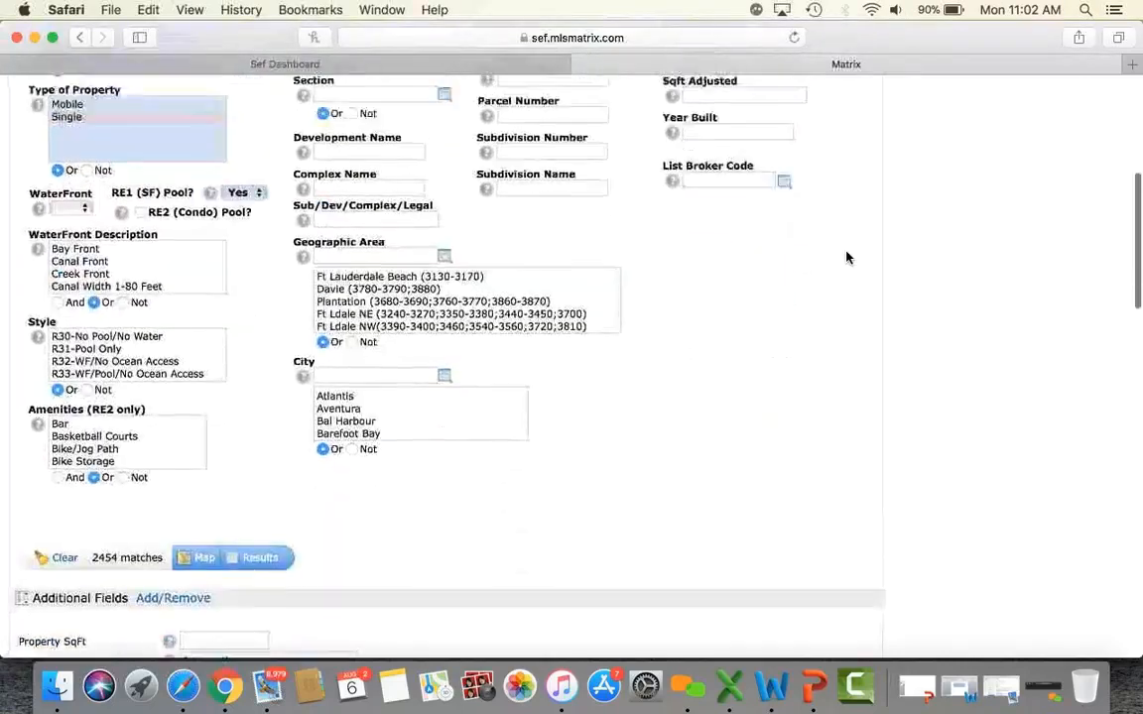
scroll(846, 257, "up", 8)
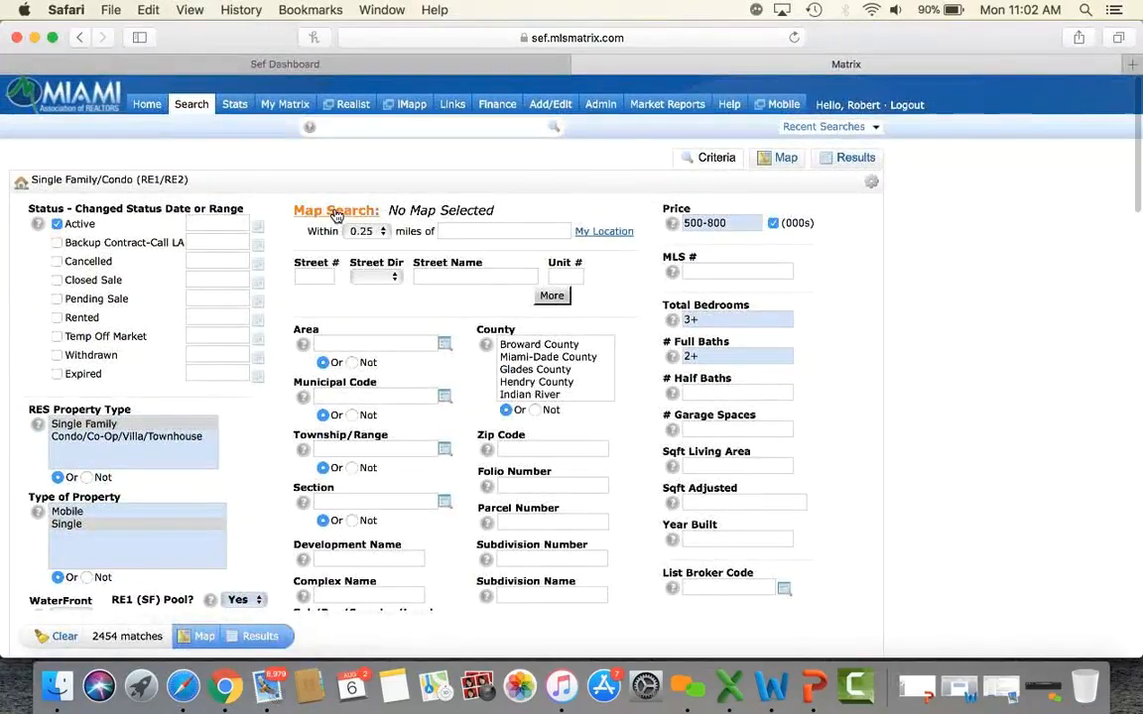
Map the 2454 matches, zoom out over Miami, and save that view as the starting default.
left_click(321, 210)
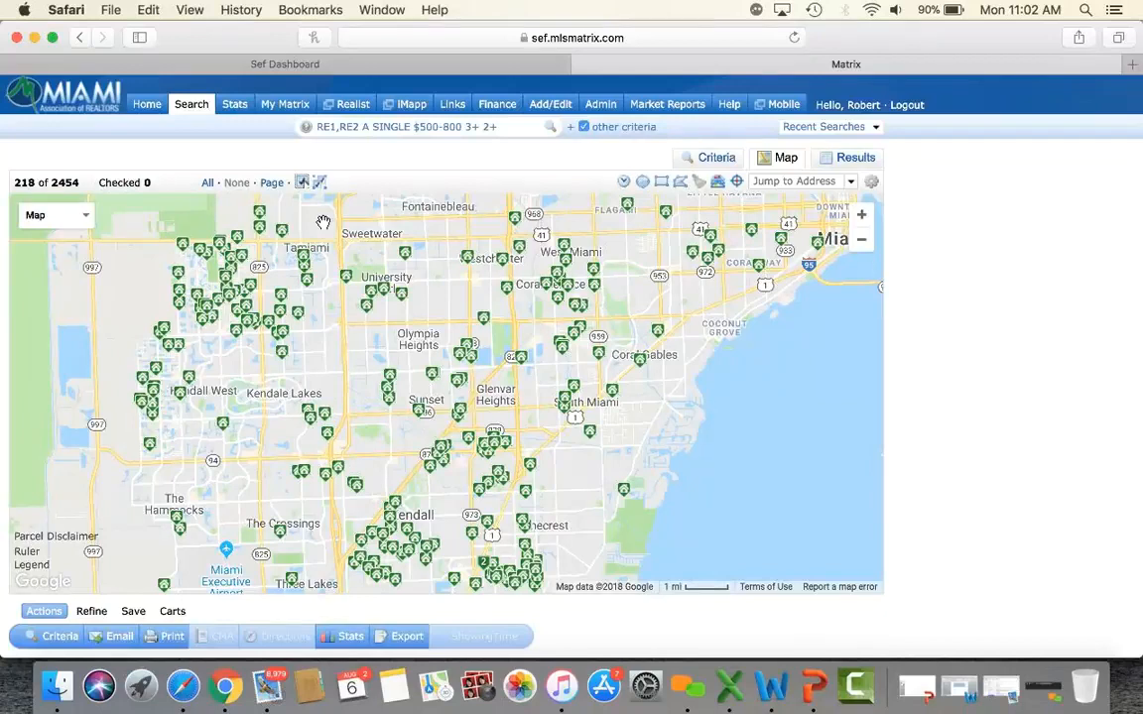
mouse_move(404, 275)
left_mouse_down()
mouse_move(499, 367)
mouse_move(480, 286)
left_mouse_up()
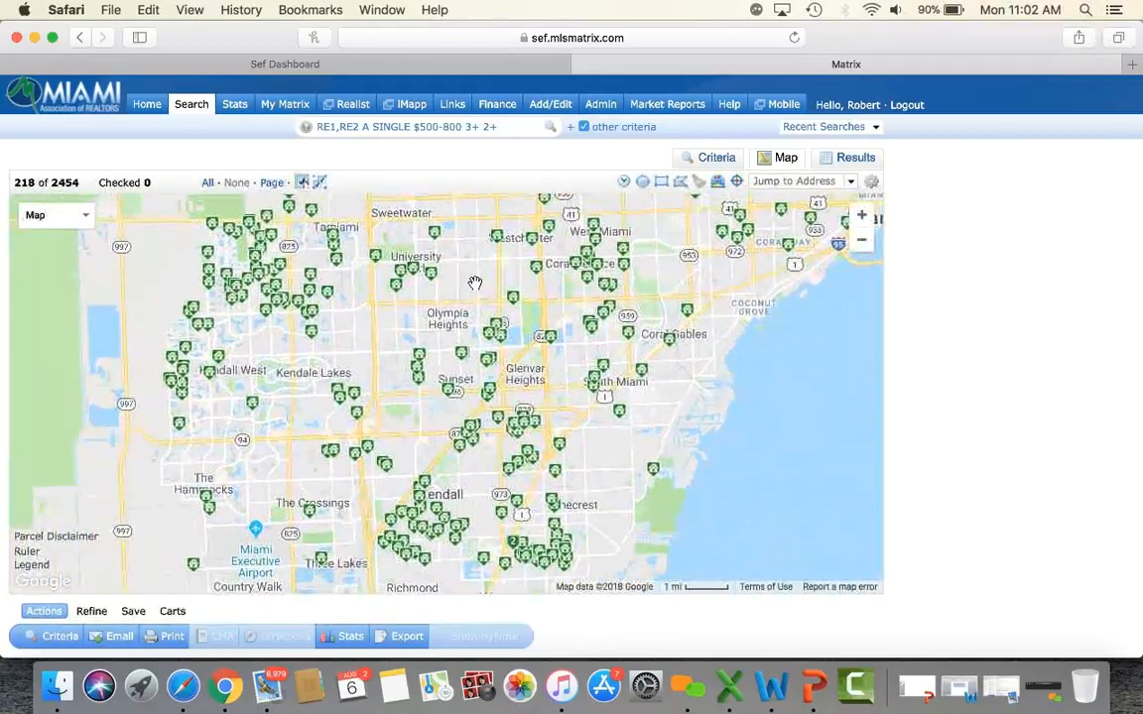
left_click(865, 244)
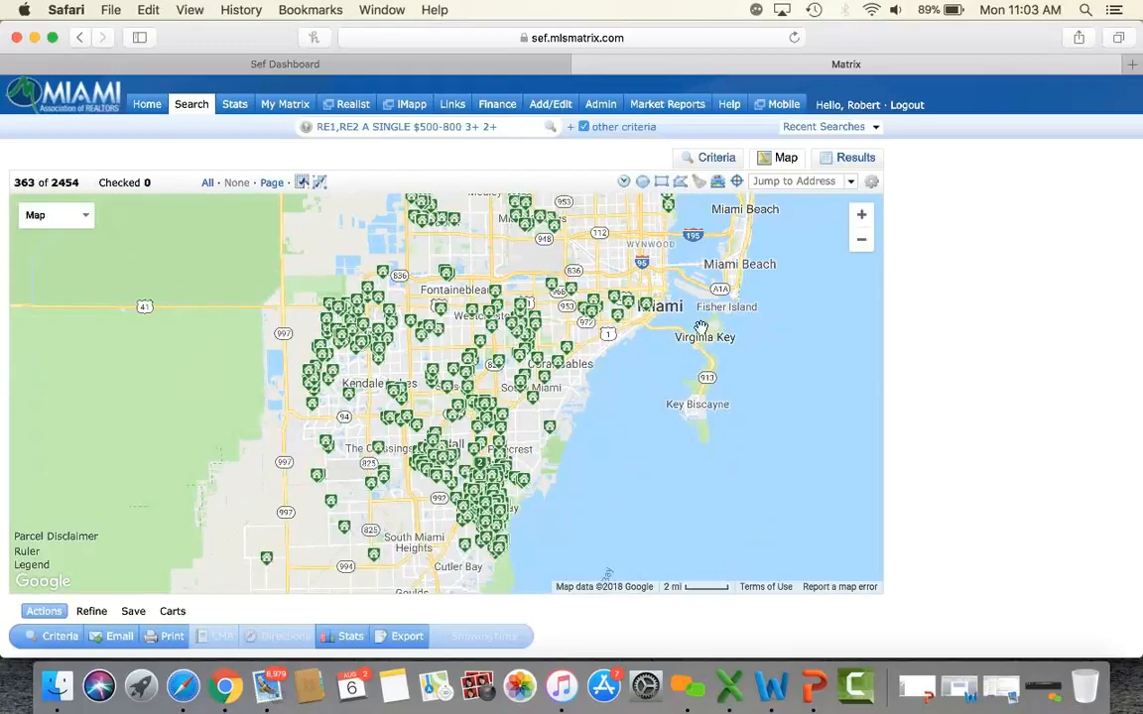
left_click(872, 188)
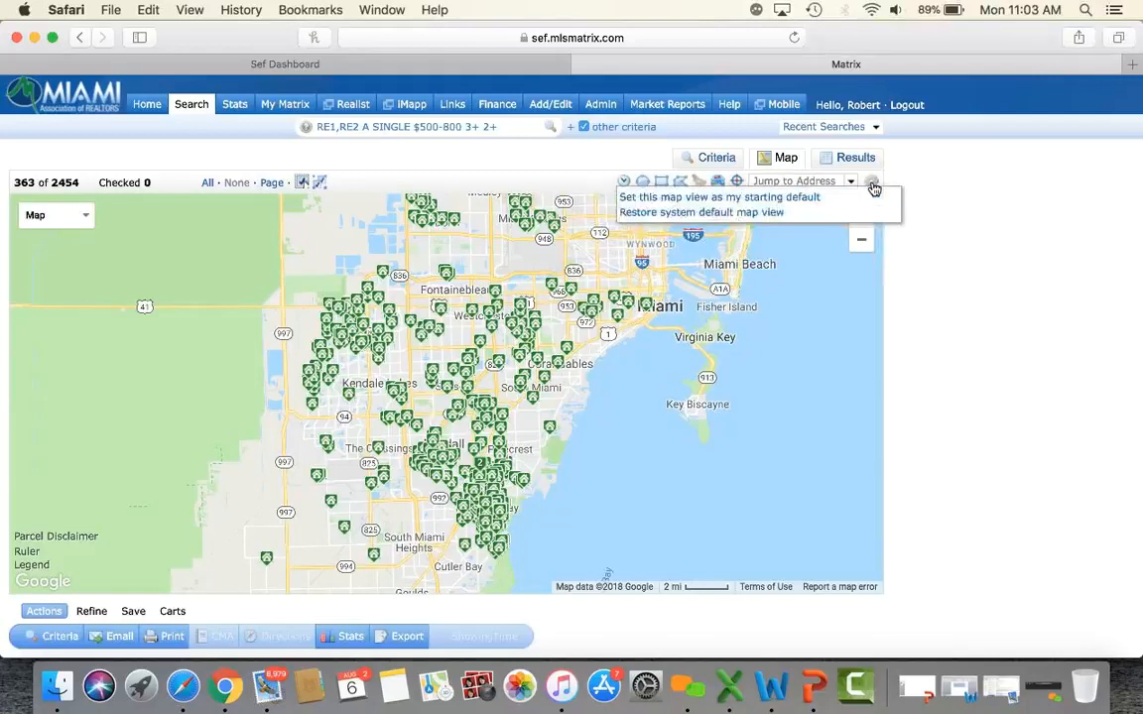
left_click(742, 204)
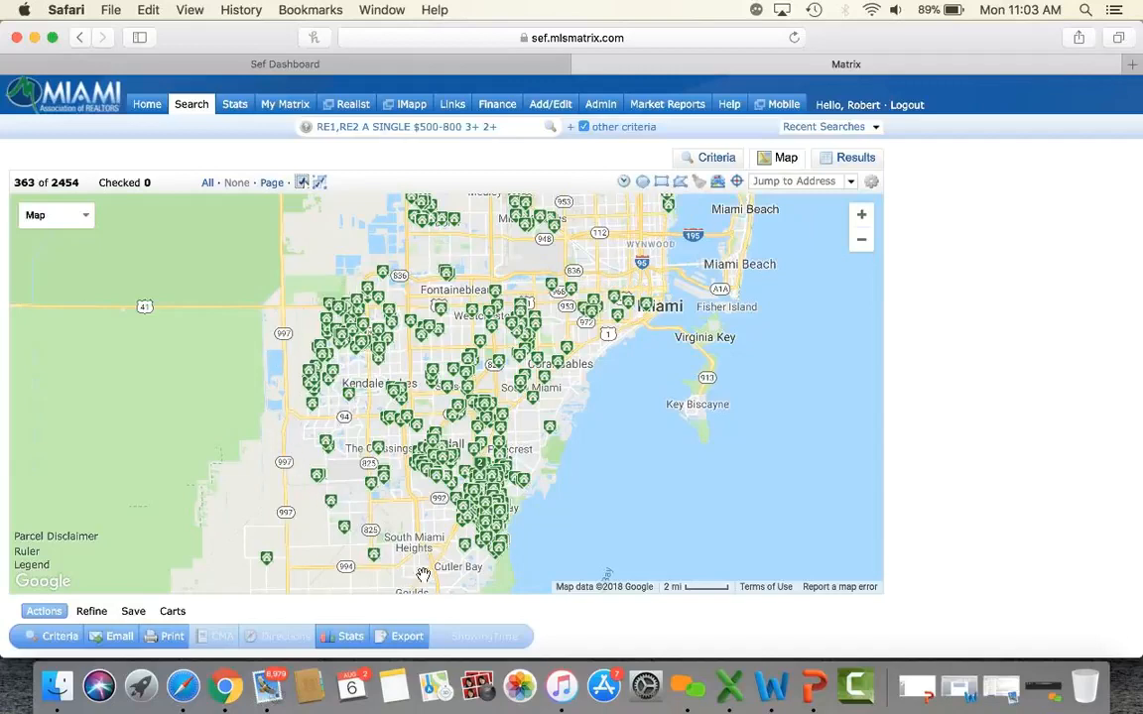
Pan the map north toward Fort Lauderdale, then back to the Miami and Hialeah area.
left_click_drag(637, 248, 633, 504)
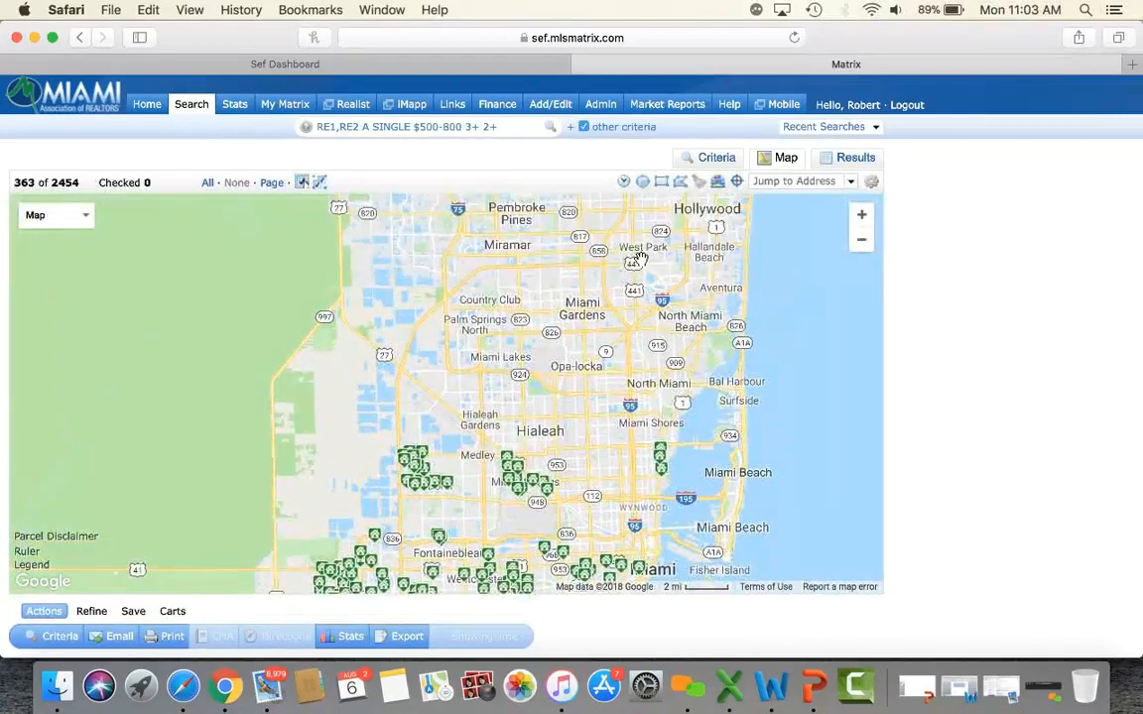
left_click_drag(640, 258, 602, 432)
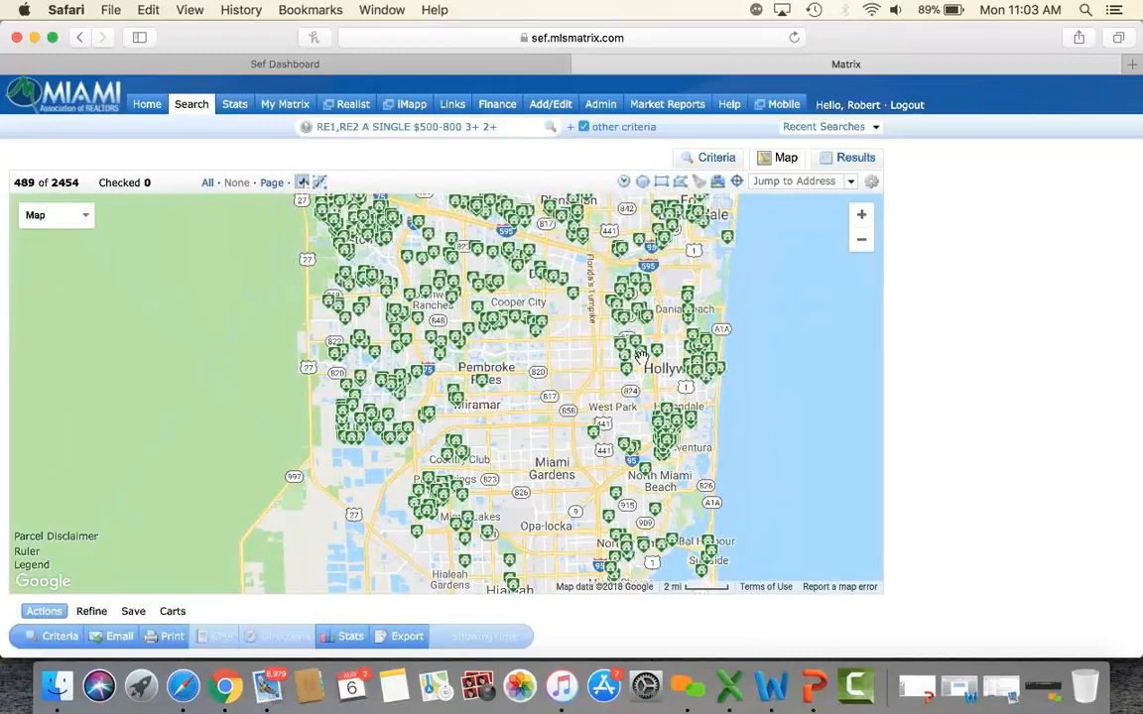
left_click(870, 183)
left_click_drag(477, 458, 480, 293)
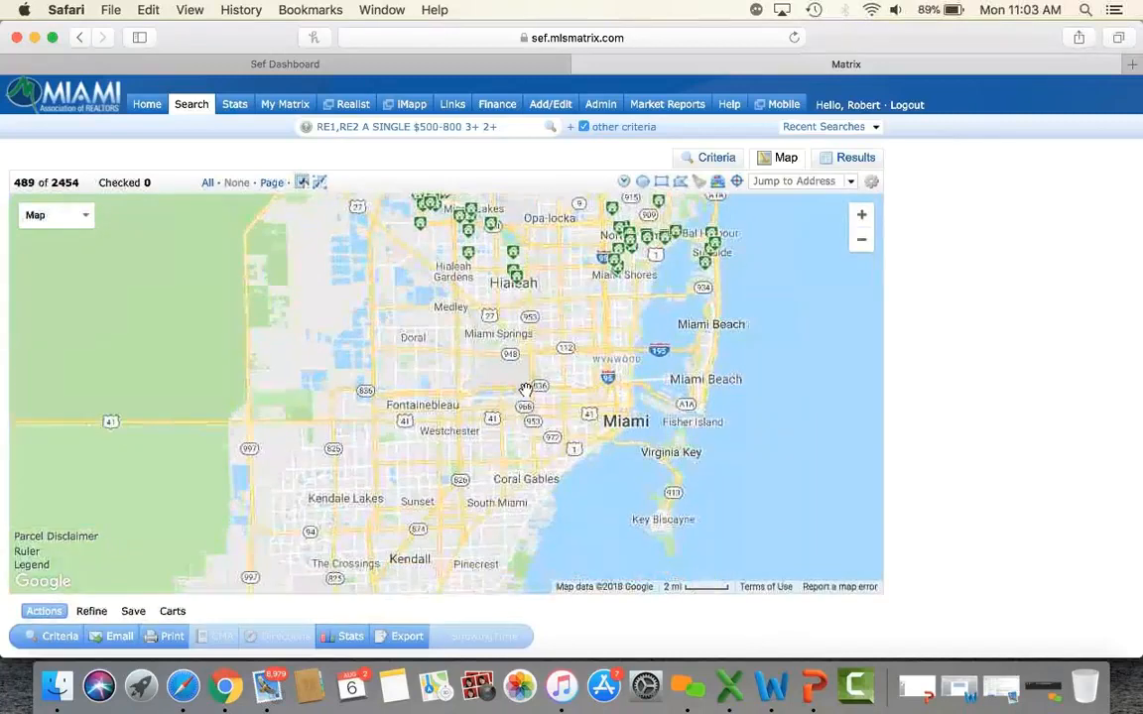
left_click_drag(513, 357, 643, 380)
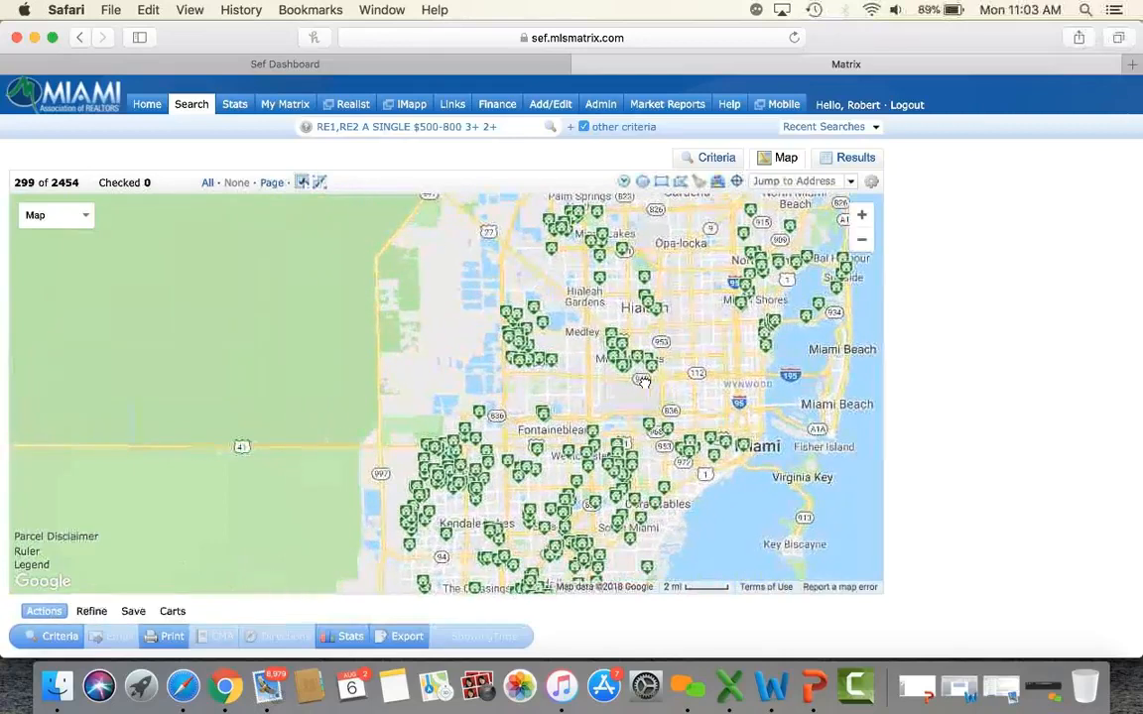
Zoom in and centre the map on Miami Lakes and Palm Springs North, showing 26 listings.
left_click(862, 223)
left_click_drag(737, 319, 629, 429)
left_click_drag(624, 303, 578, 453)
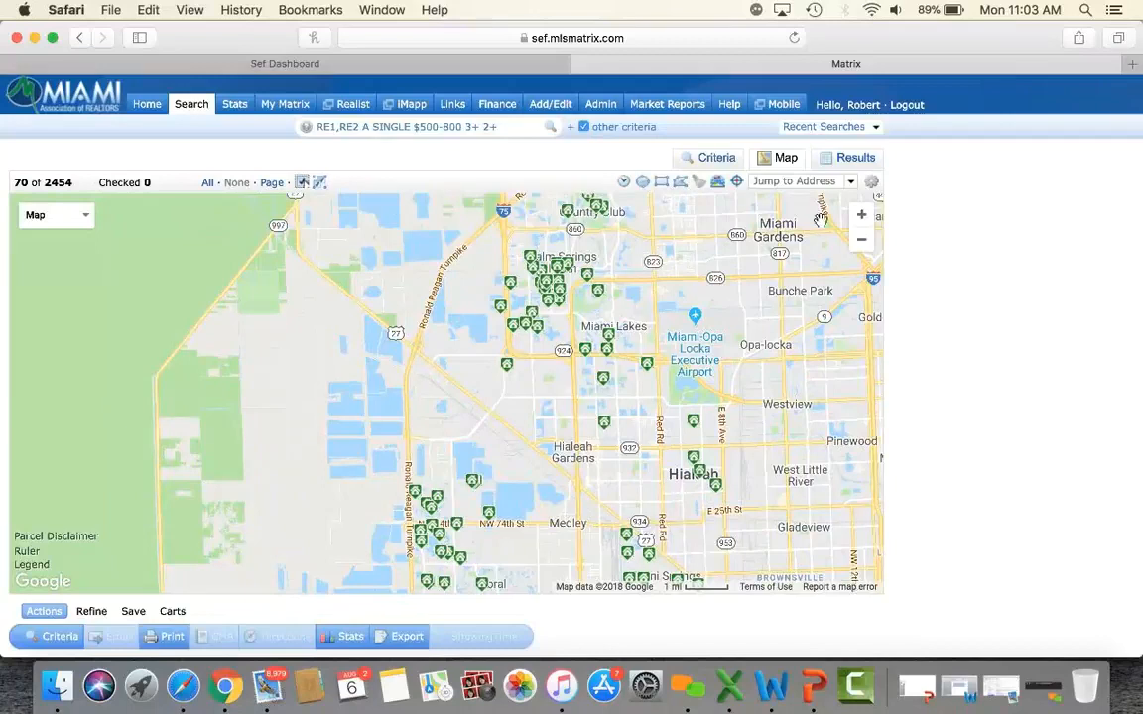
left_click(860, 221)
left_click(860, 220)
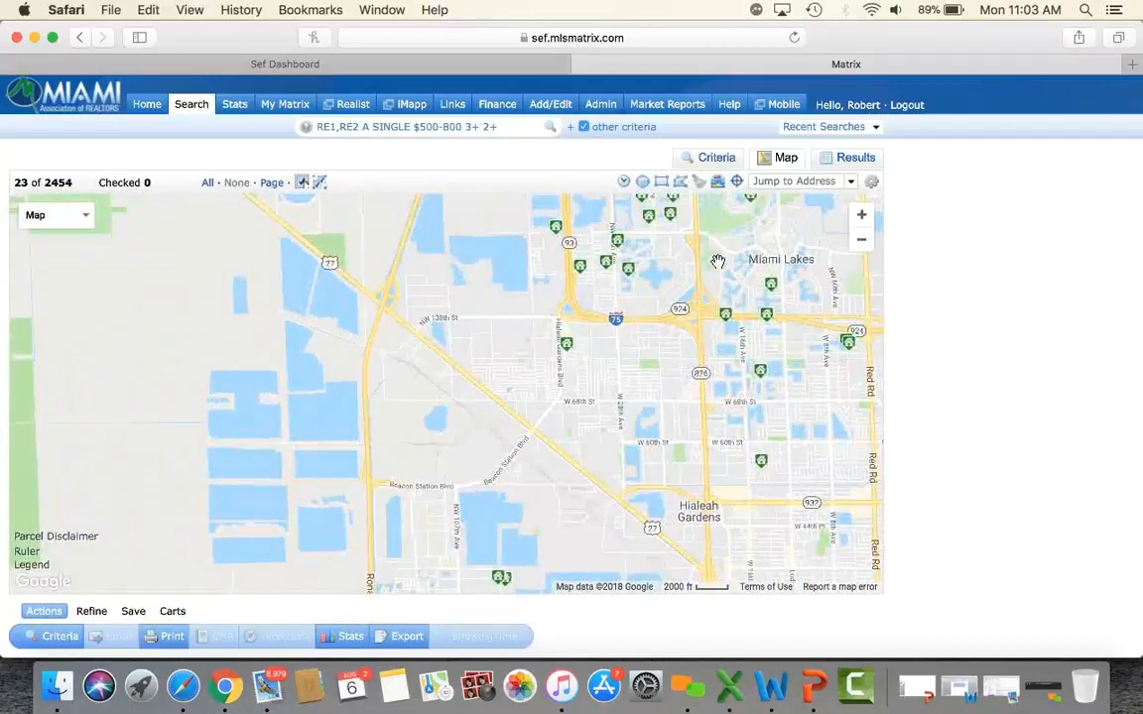
left_click_drag(698, 304, 568, 420)
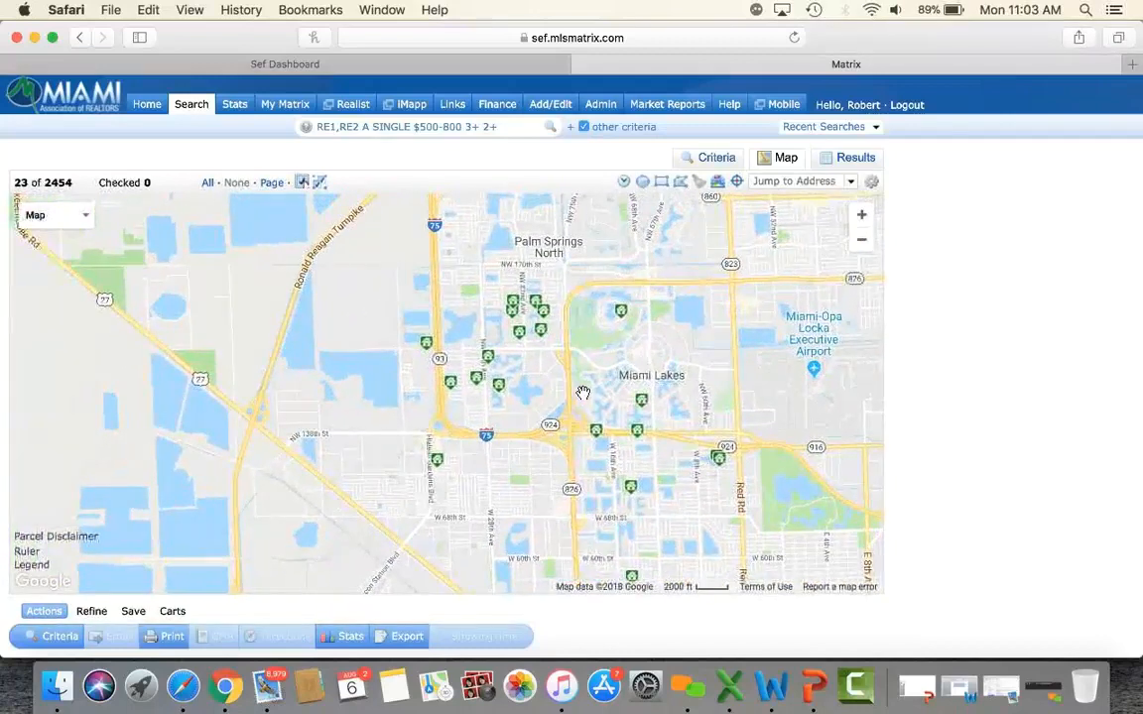
left_click(861, 216)
left_click_drag(683, 275, 618, 445)
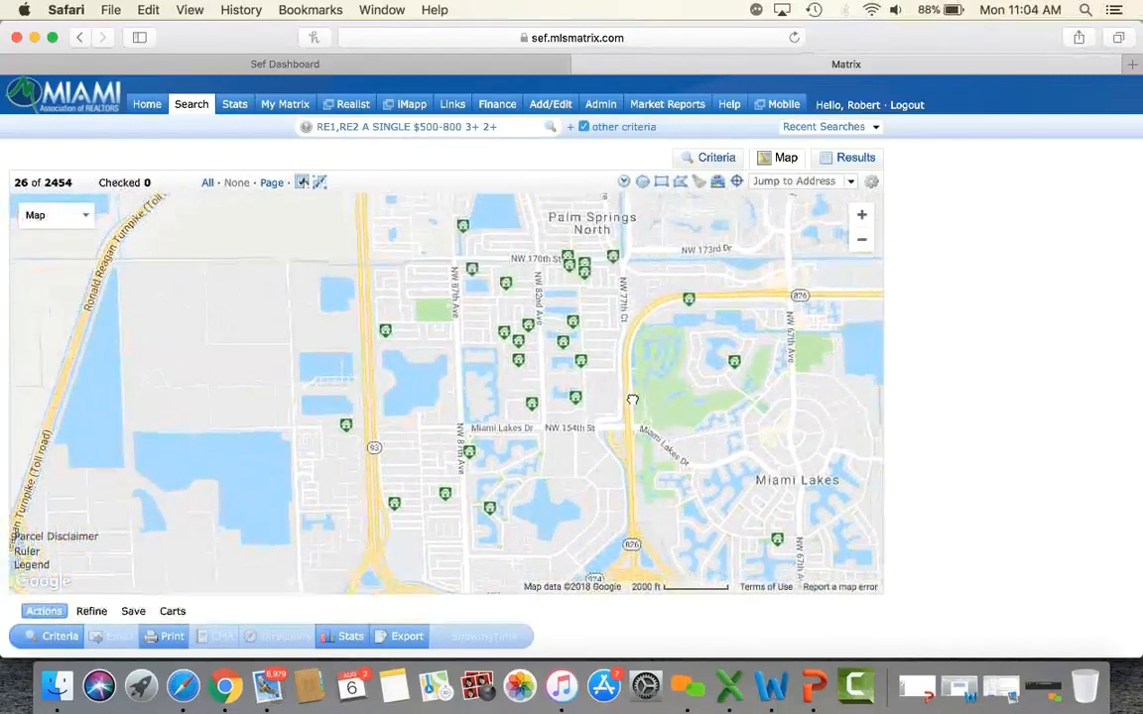
left_click_drag(627, 398, 613, 399)
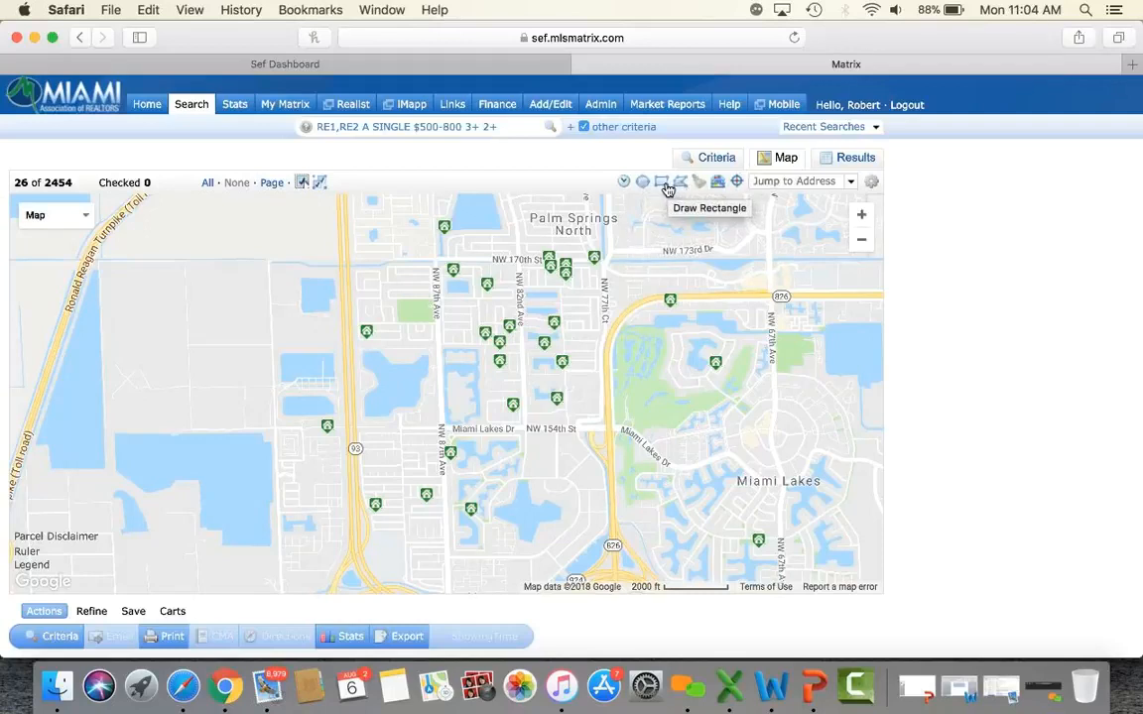
Draw a search rectangle north of NW 154th St over Palm Springs North.
left_click(661, 182)
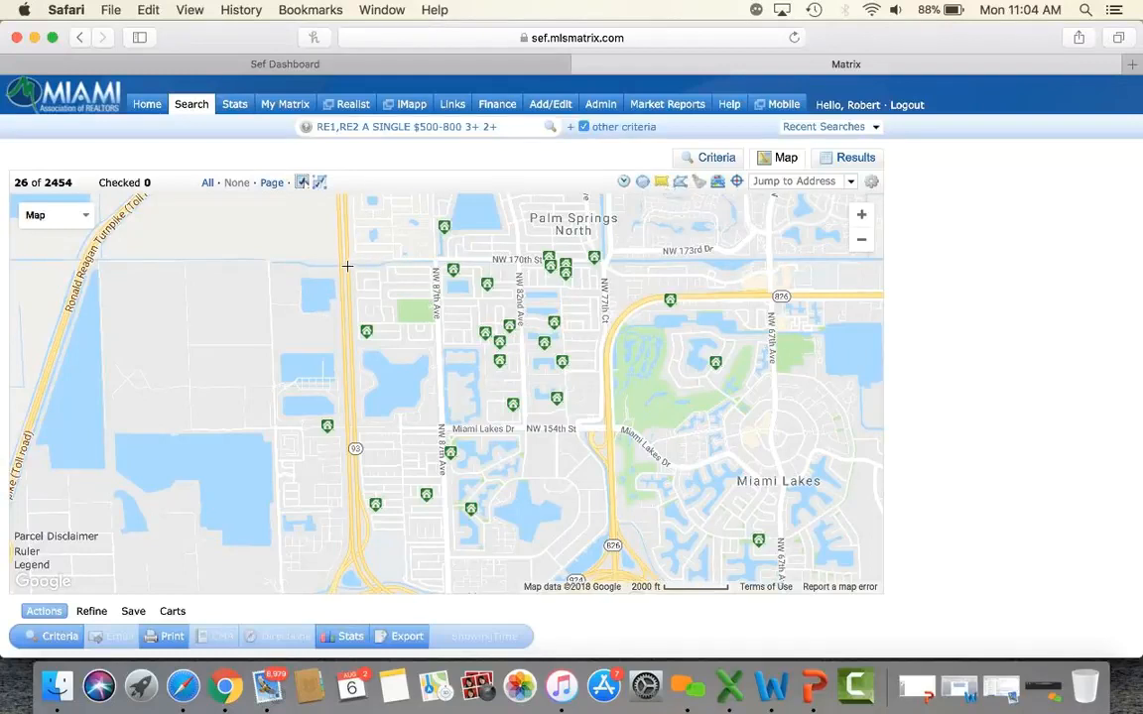
mouse_move(349, 267)
left_mouse_down()
mouse_move(536, 412)
mouse_move(607, 426)
left_mouse_up()
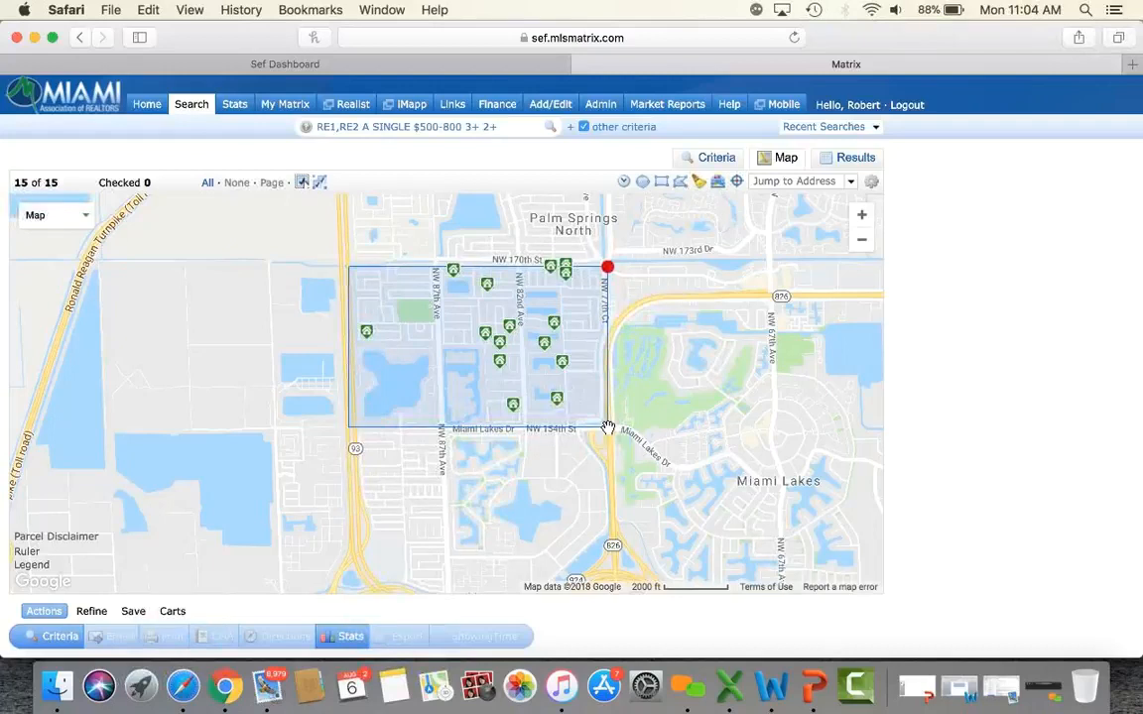
left_click_drag(761, 446, 559, 432)
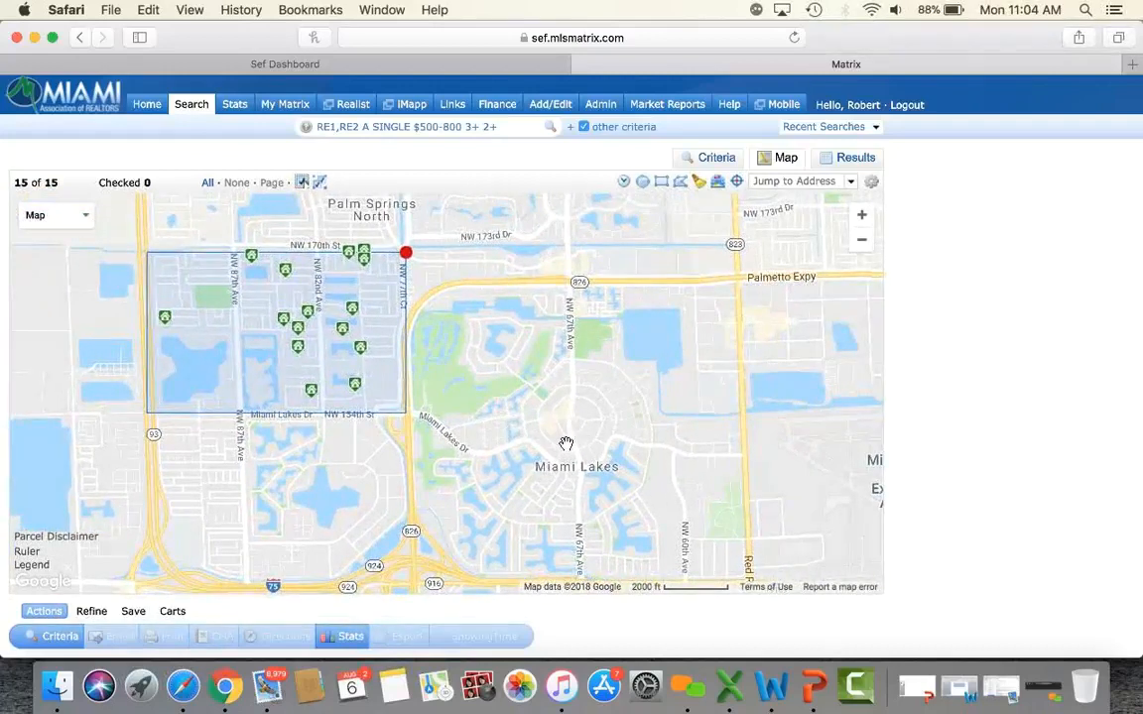
Add a 1.00-mile radius circle around central Miami Lakes, narrowing results to 18 listings.
left_click(643, 183)
left_click_drag(572, 429, 706, 325)
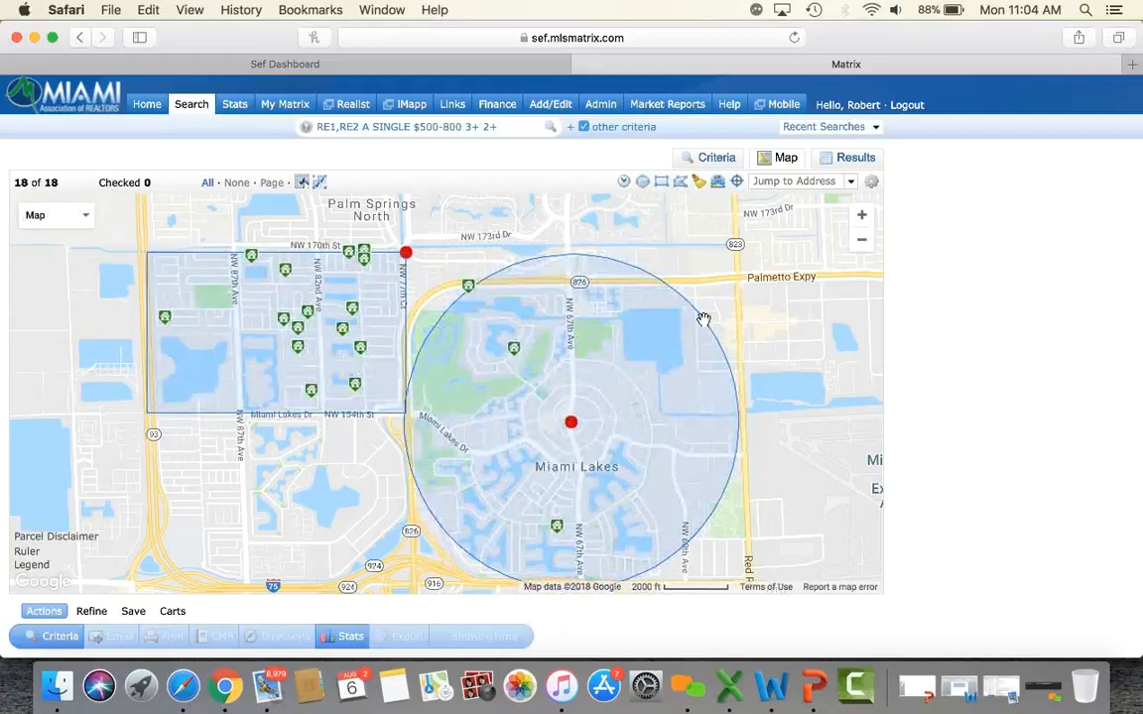
left_click_drag(336, 404, 536, 275)
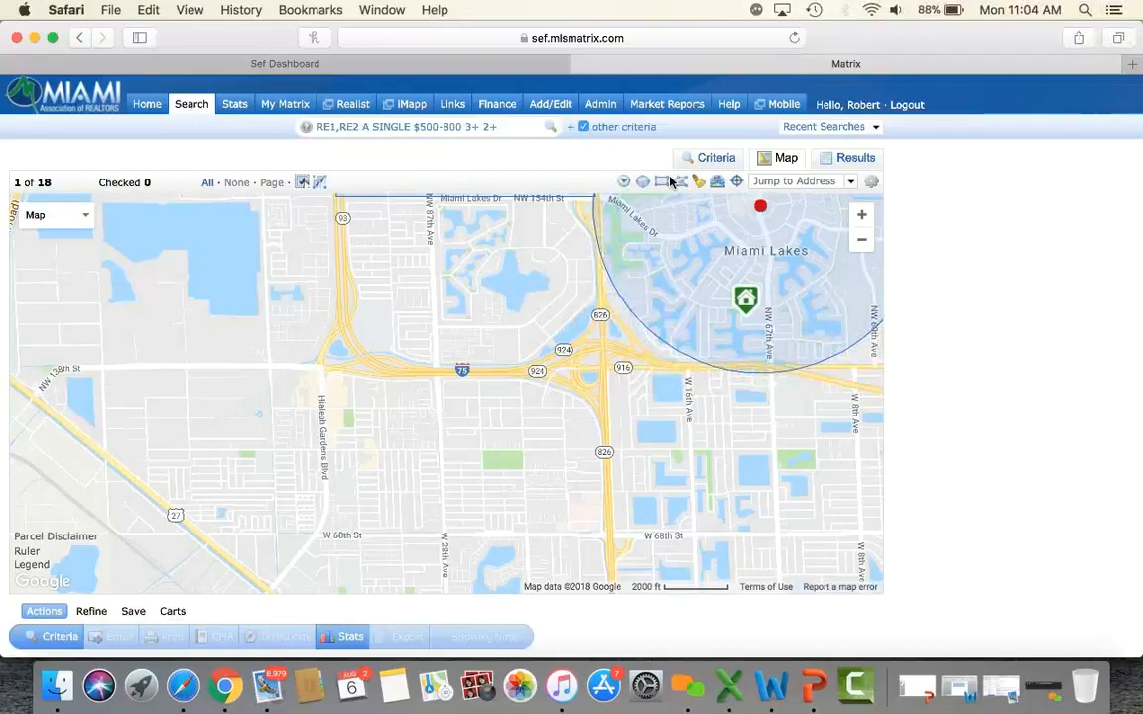
left_click(330, 493)
left_click(440, 309)
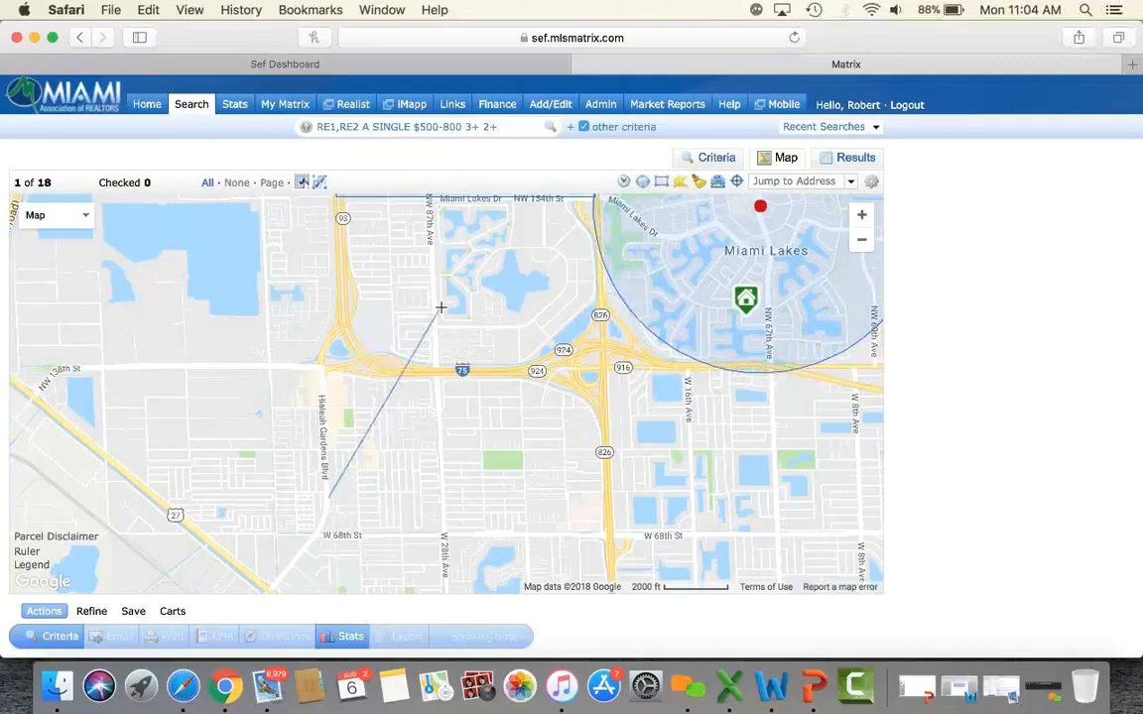
left_click(598, 480)
left_click(331, 500)
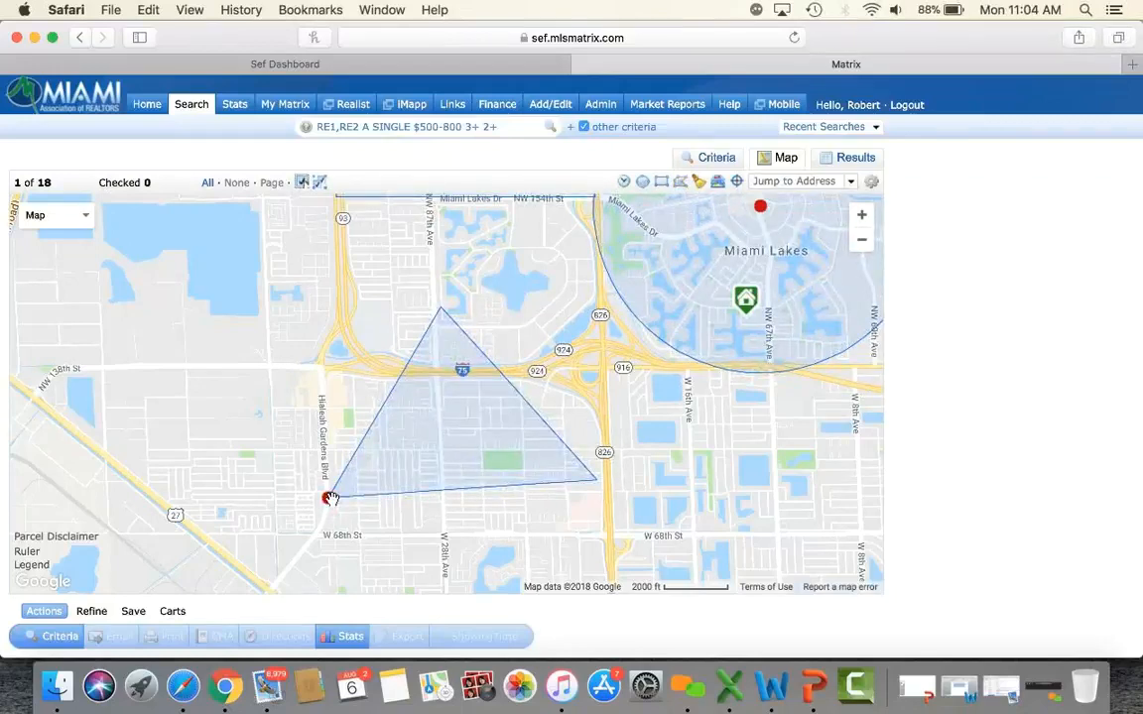
left_click(331, 498)
left_click(328, 499)
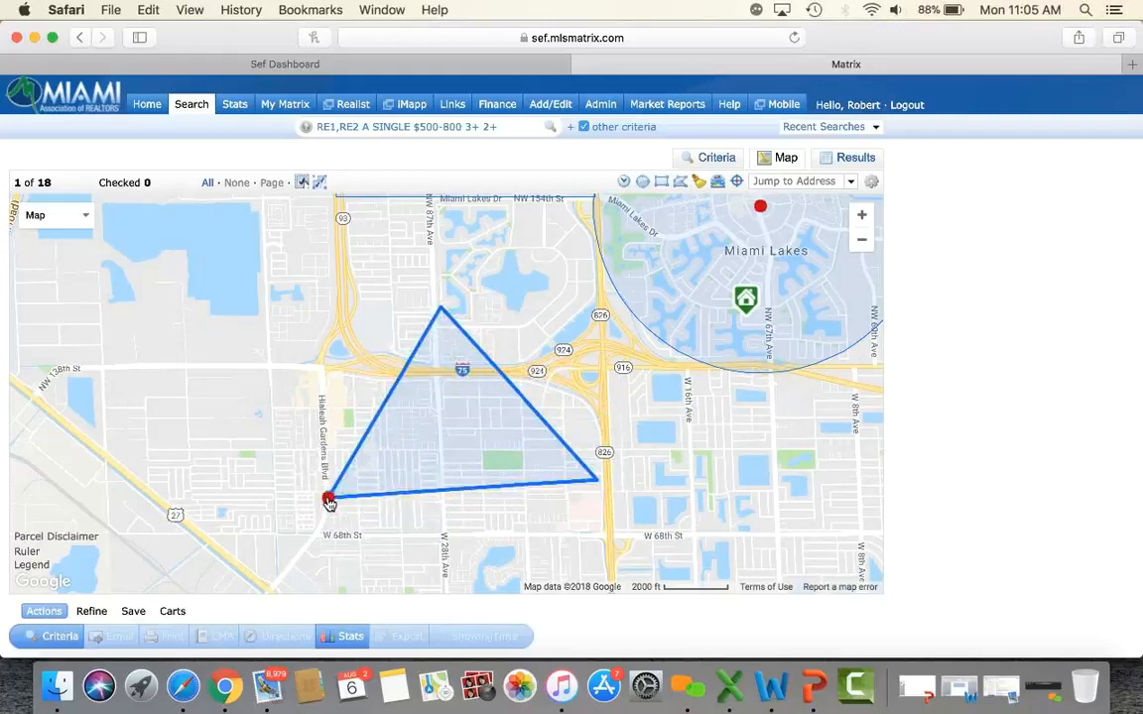
left_click(328, 499)
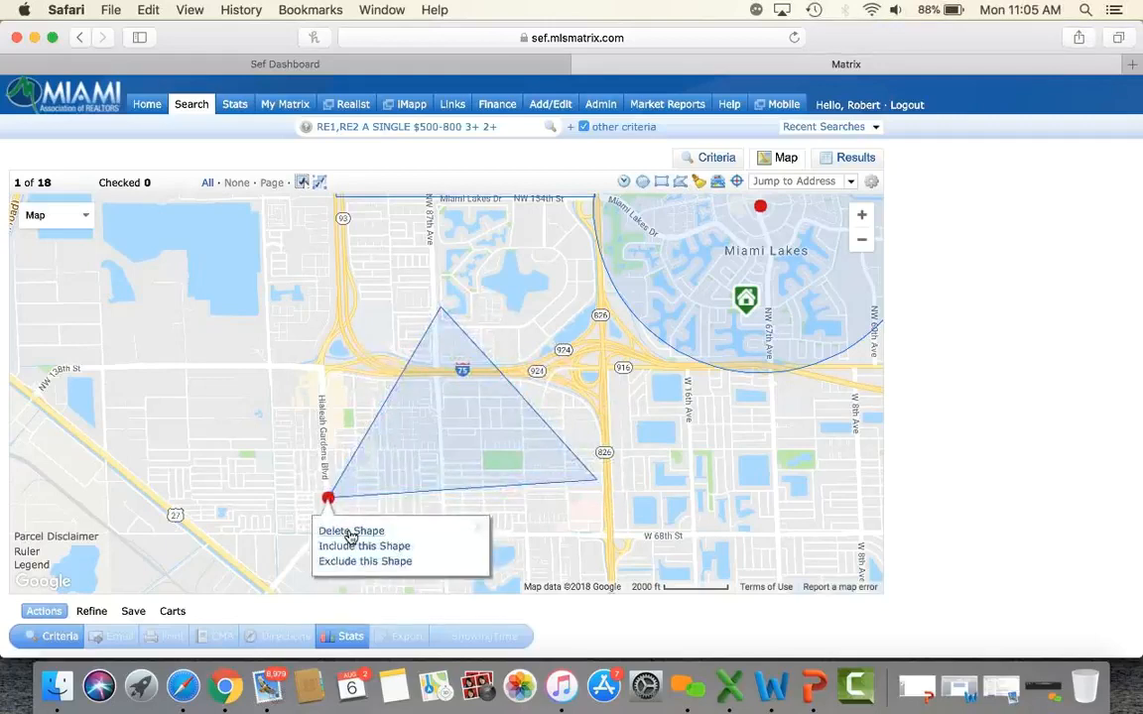
left_click(349, 531)
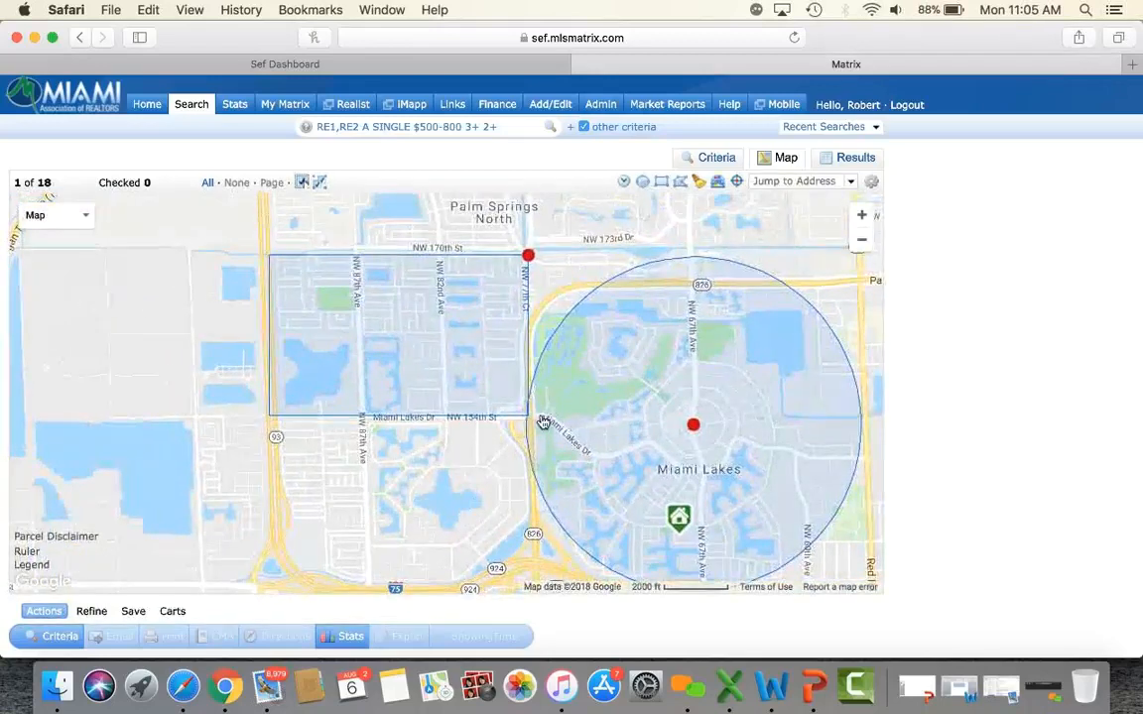
Clear all earlier search shapes and bring Palm Springs North into fuller view.
left_click(699, 186)
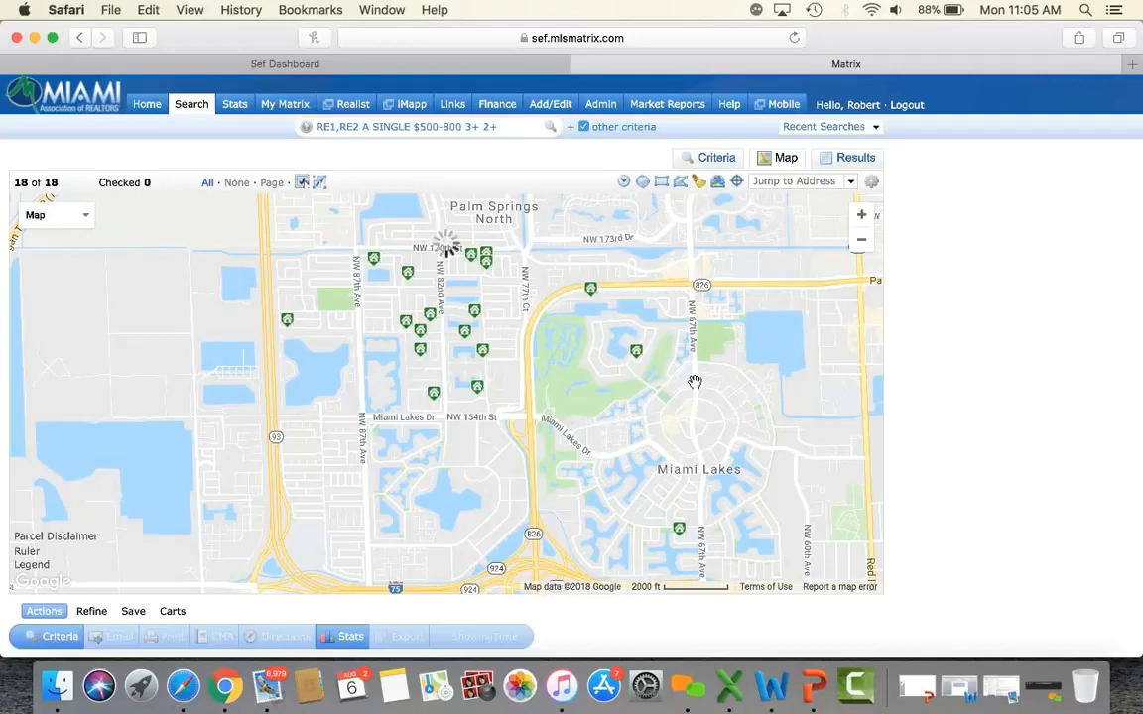
left_click_drag(520, 347, 545, 408)
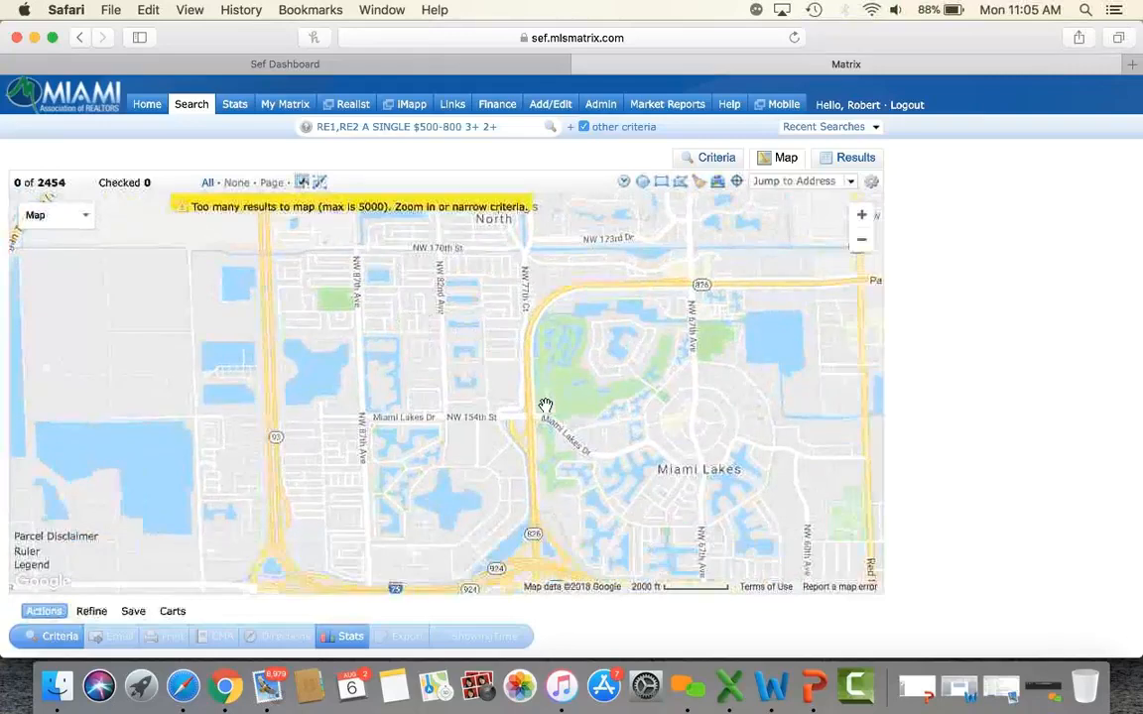
left_click_drag(542, 324, 602, 362)
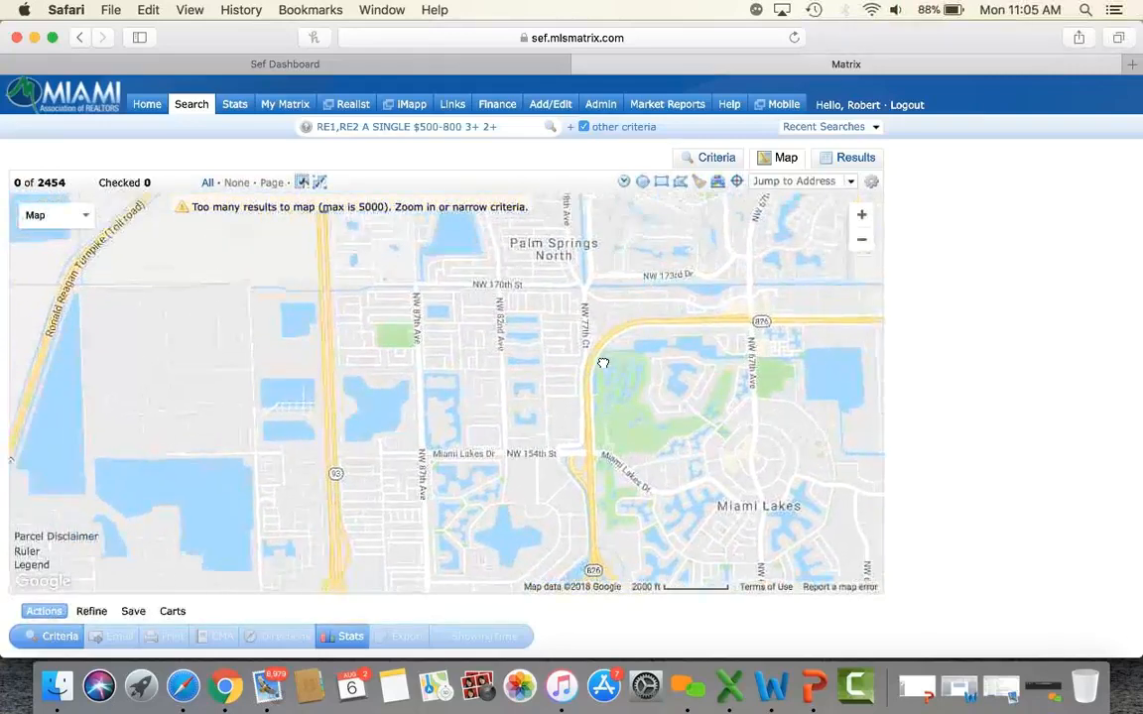
Draw a new rectangle over Palm Springs North and widen it east over Miami Lakes.
left_click(662, 183)
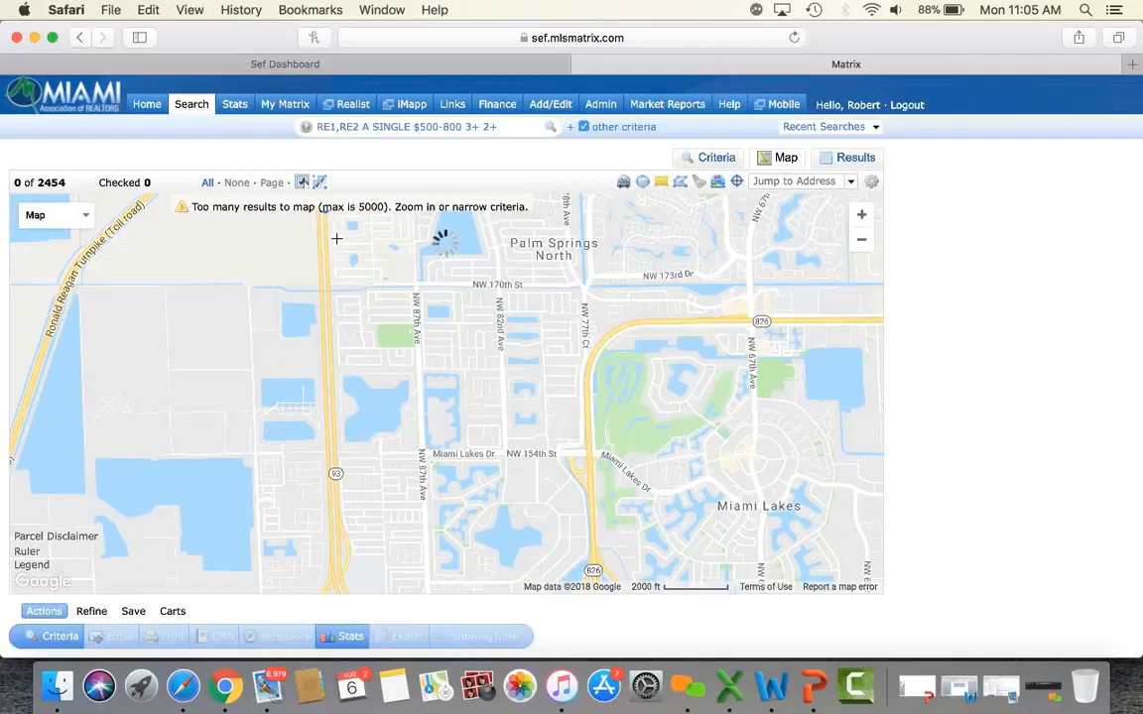
mouse_move(330, 252)
left_mouse_down()
mouse_move(482, 513)
mouse_move(593, 578)
mouse_move(594, 511)
left_mouse_up()
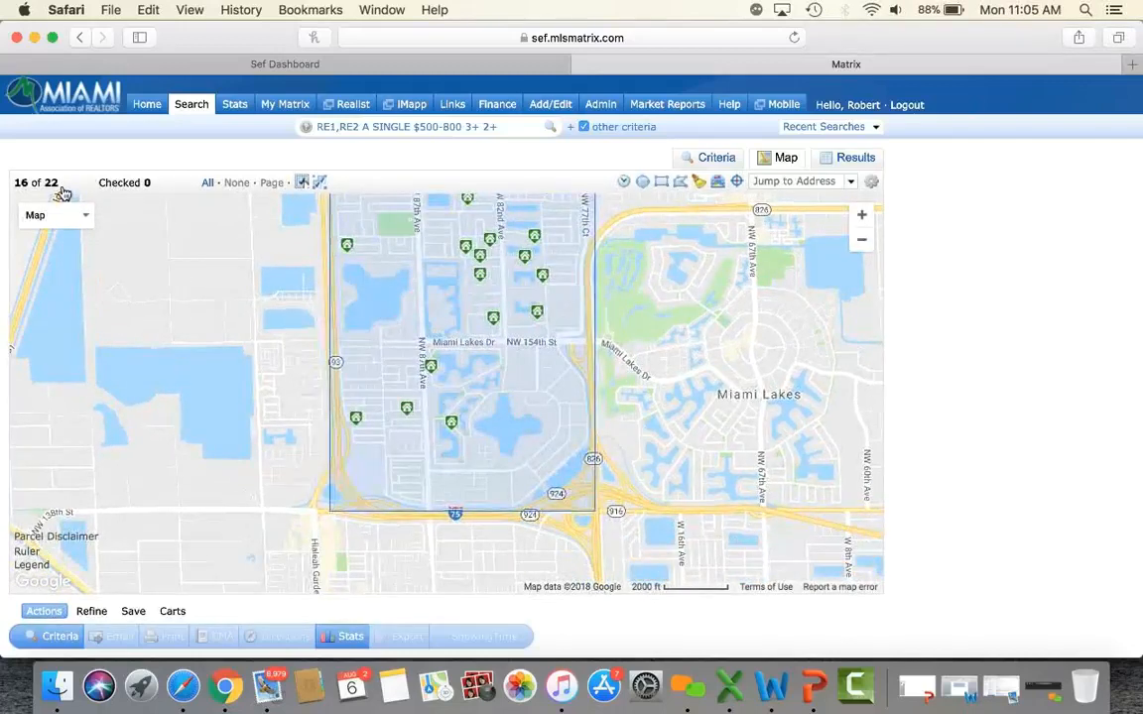
left_click_drag(285, 311, 277, 378)
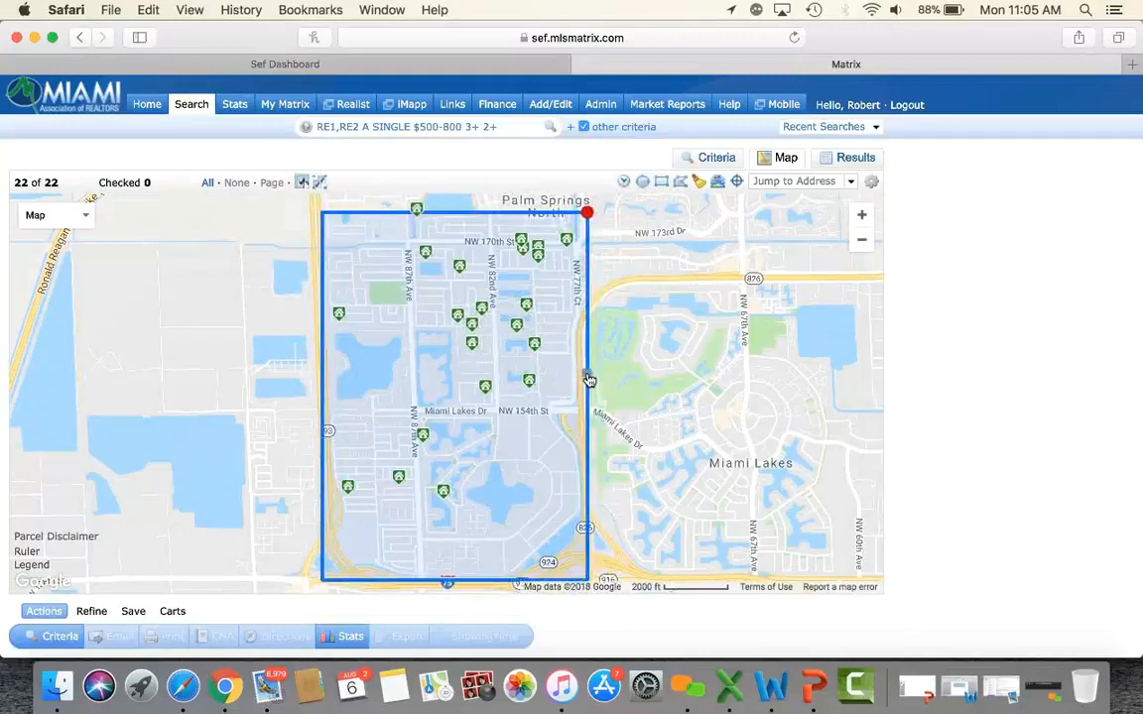
left_click_drag(588, 392, 863, 410)
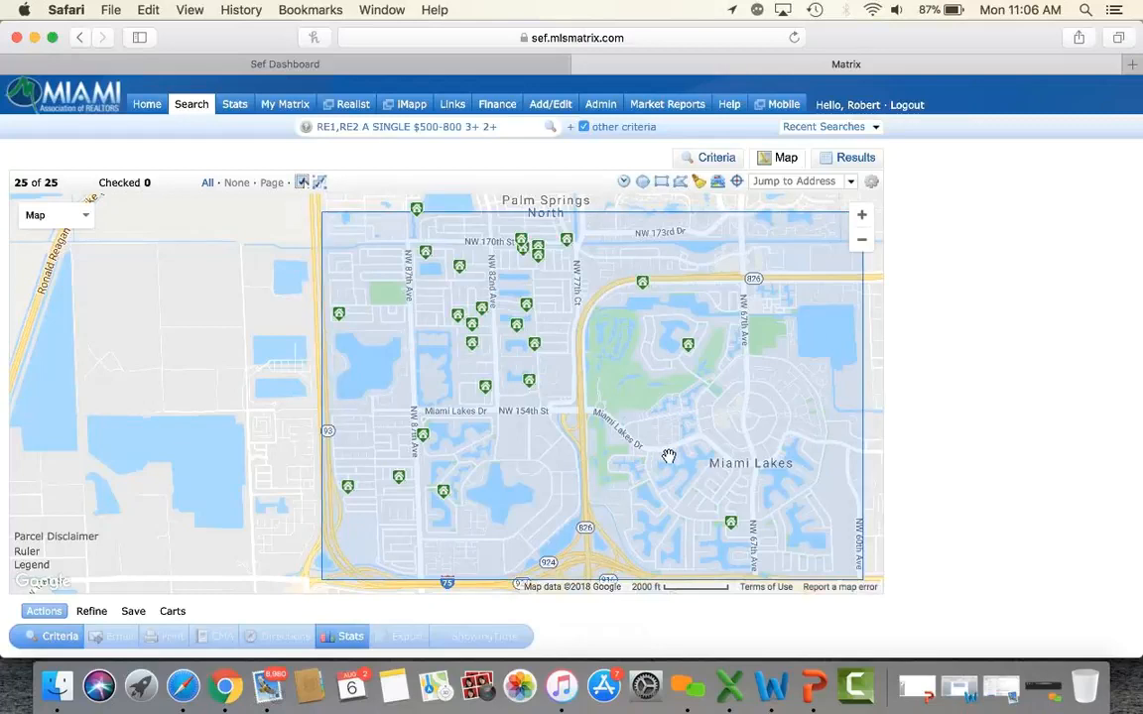
left_click_drag(781, 327, 682, 326)
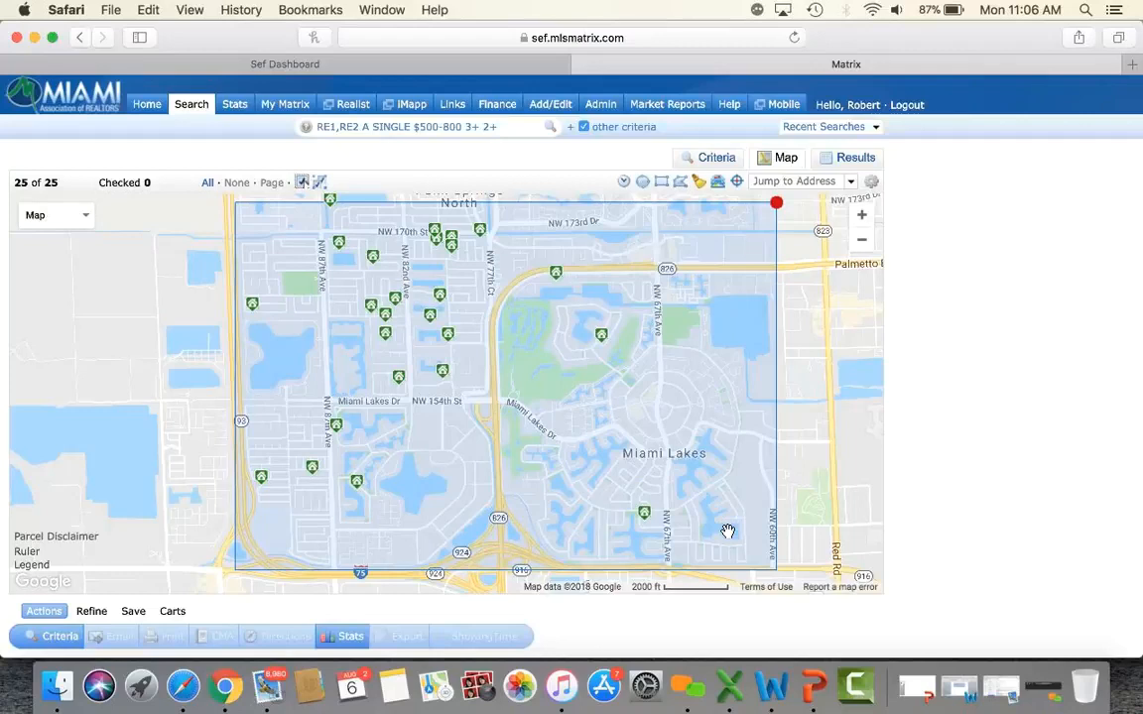
mouse_move(556, 276)
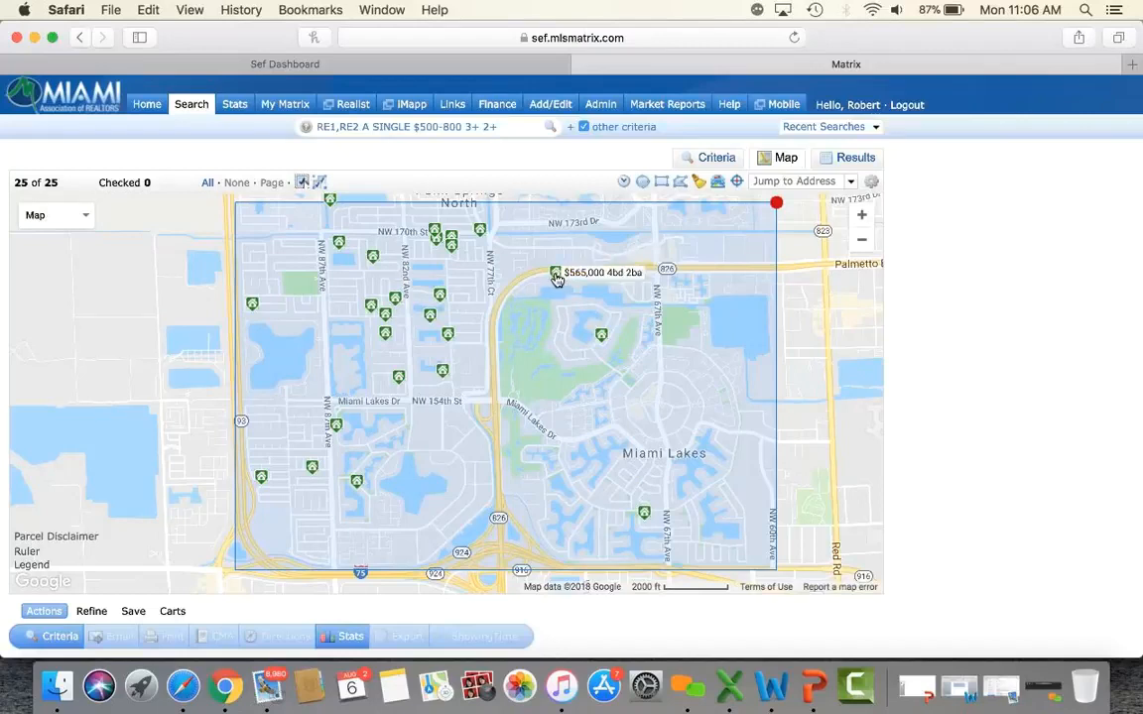
left_click(557, 276)
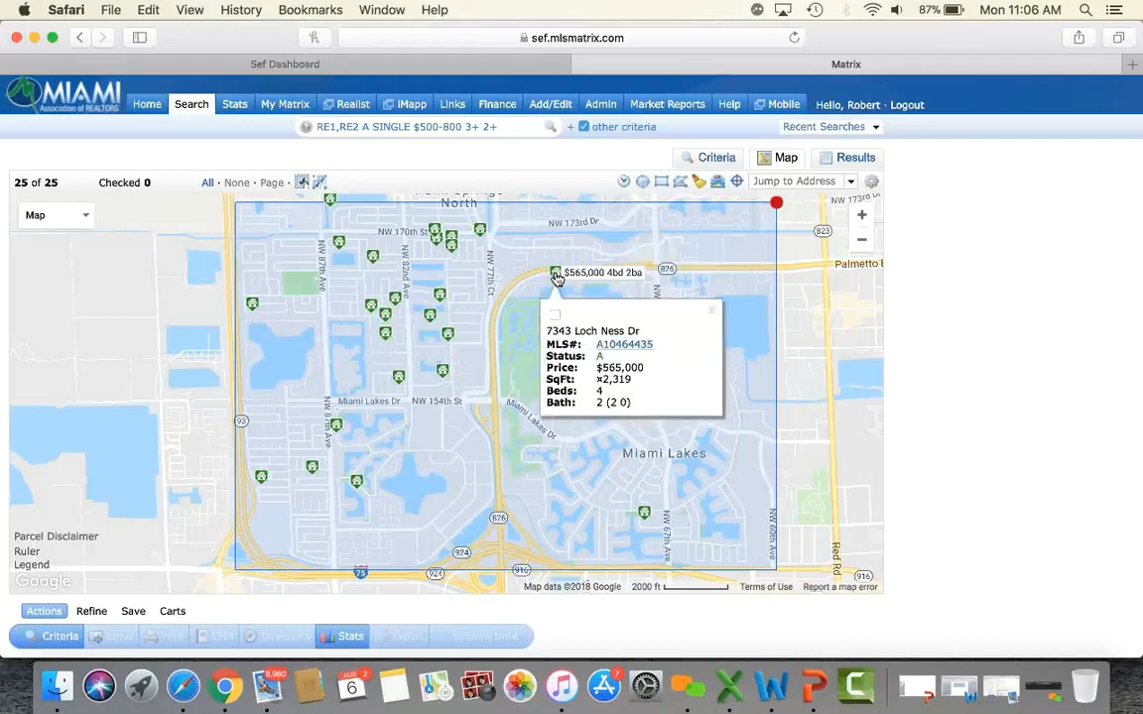
left_click(555, 316)
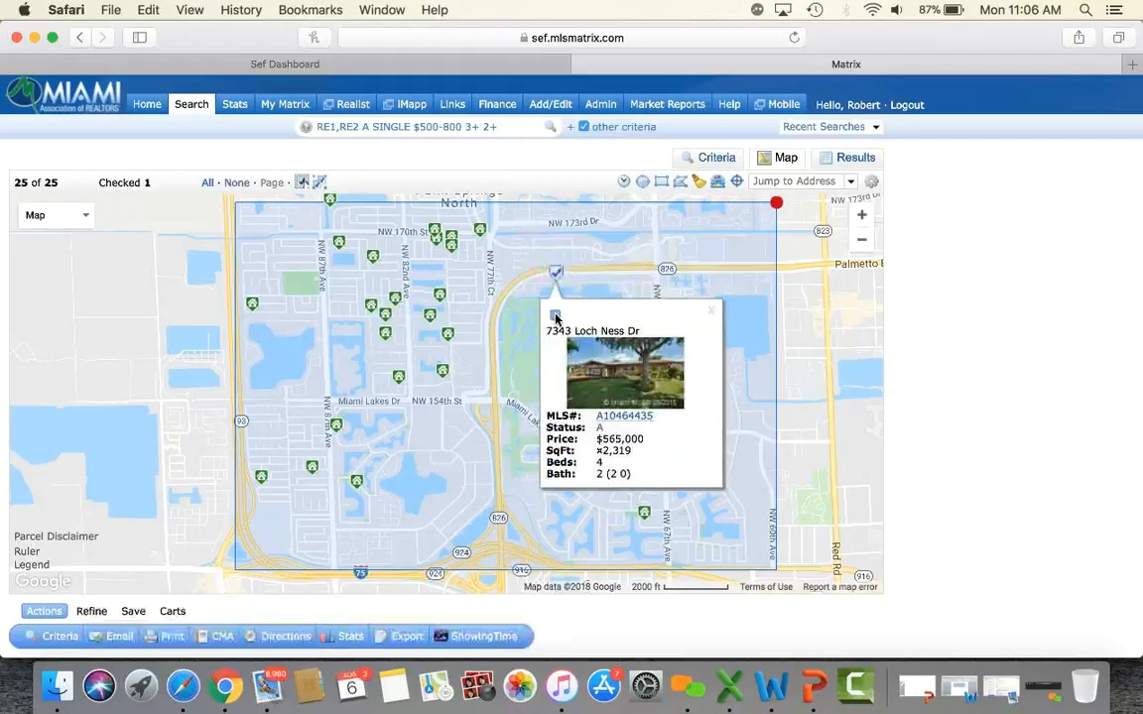
left_click(710, 316)
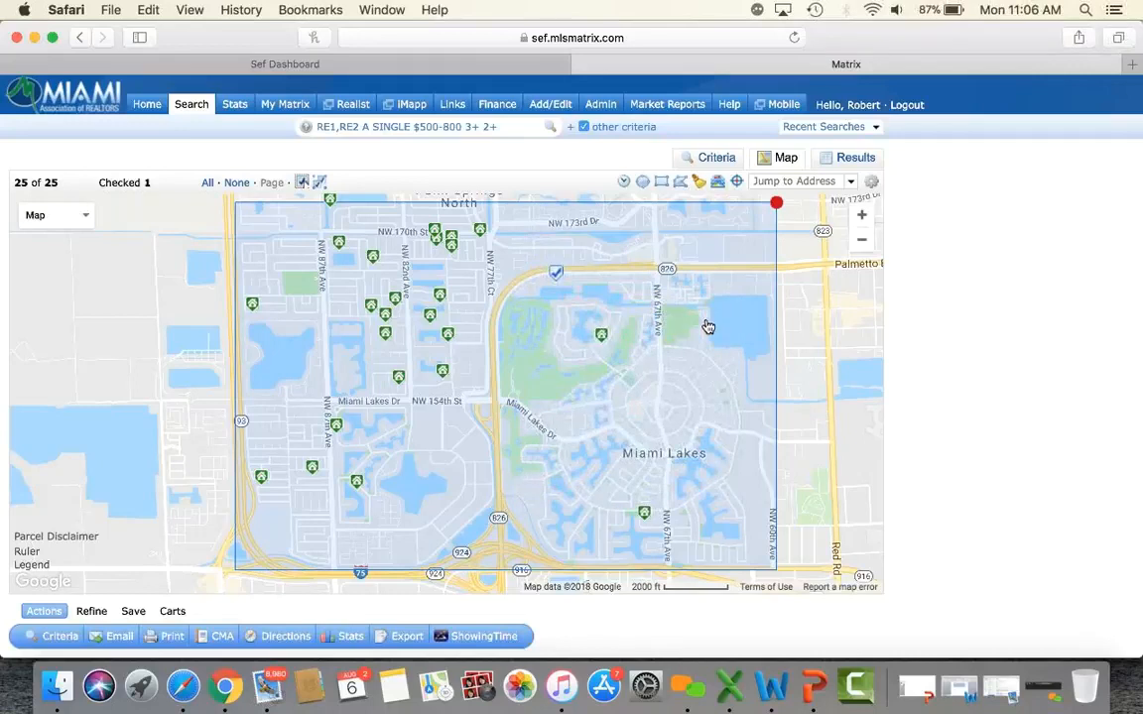
left_click(91, 611)
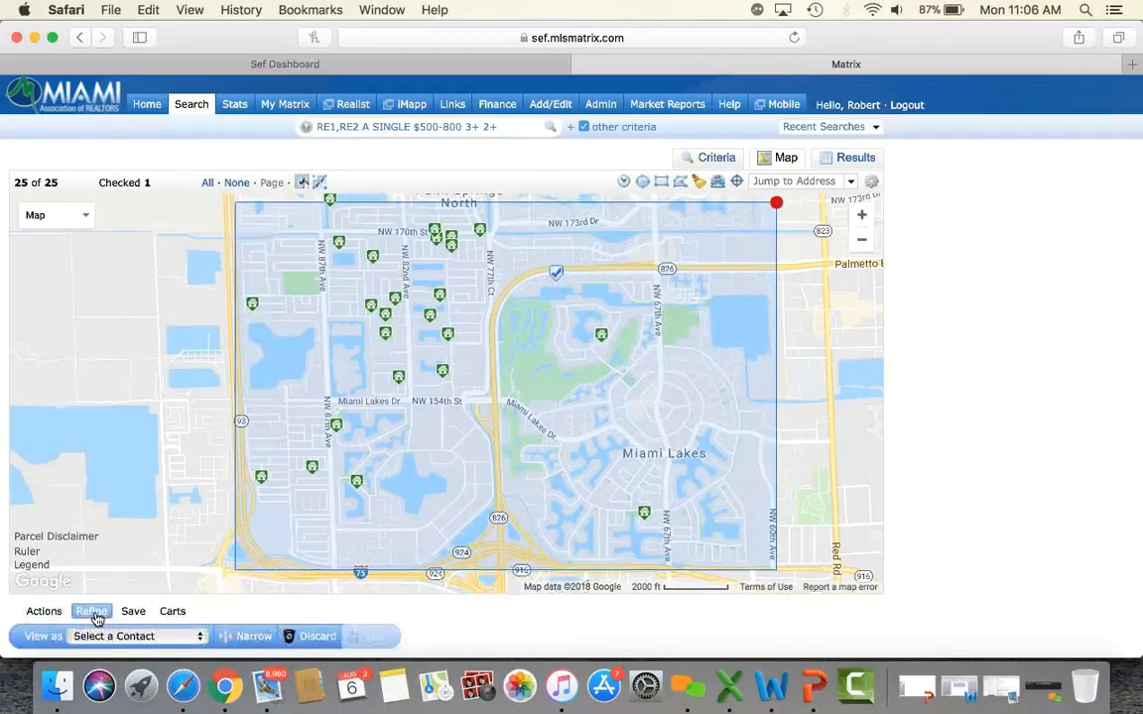
left_click(331, 638)
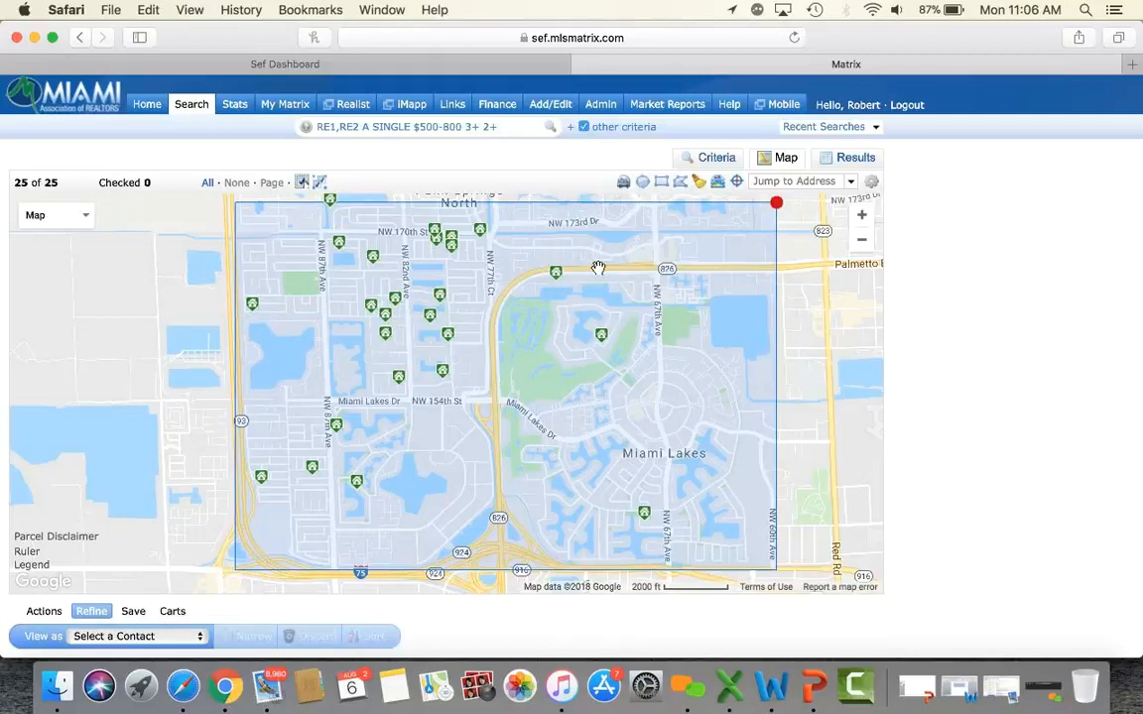
left_click(661, 183)
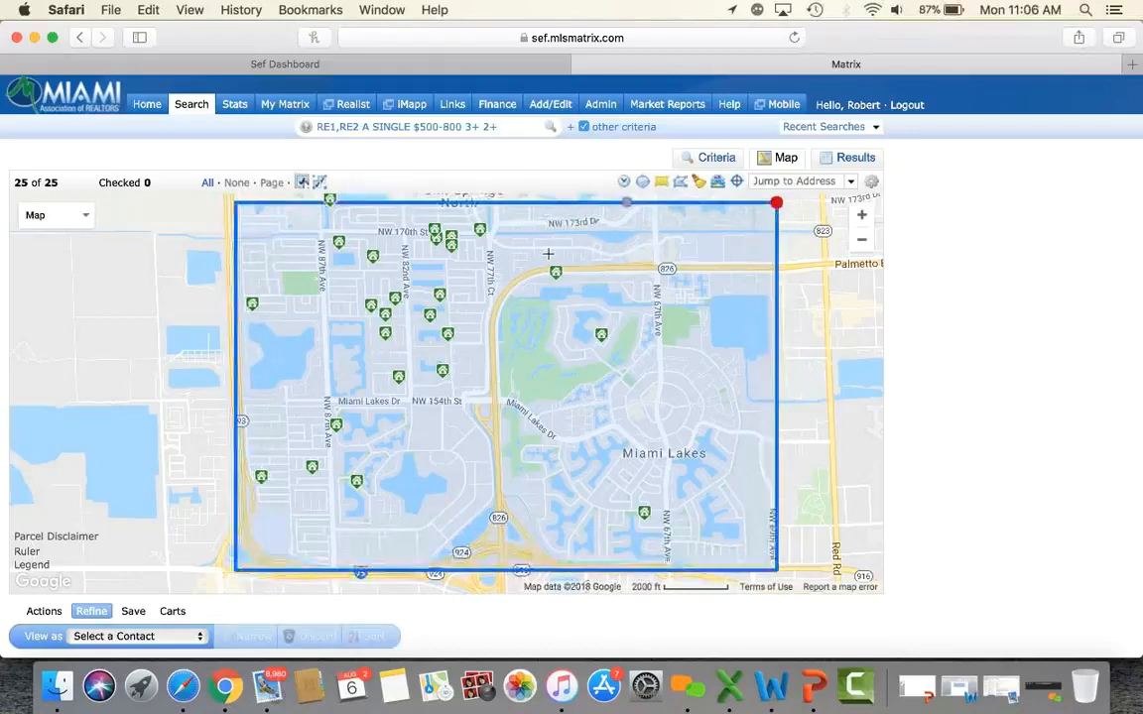
left_click_drag(542, 261, 574, 291)
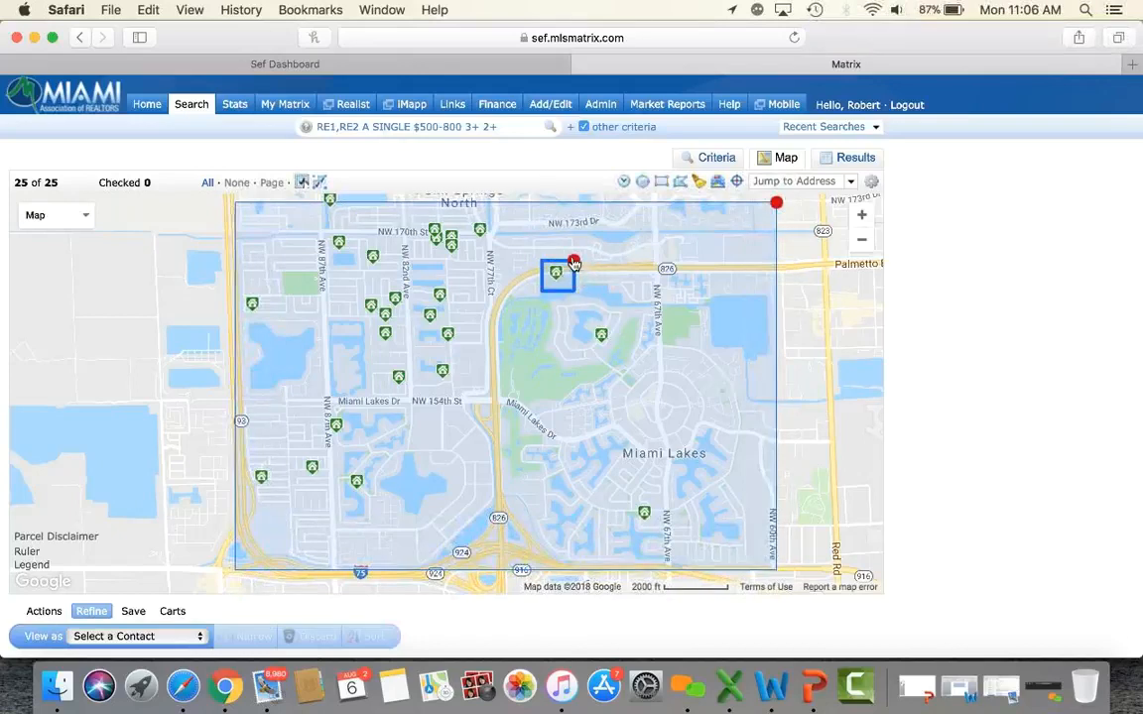
left_click(575, 263)
left_click(575, 263)
Exclude the small rectangle's area, then delete that shape so all 25 listings count again.
left_click(575, 263)
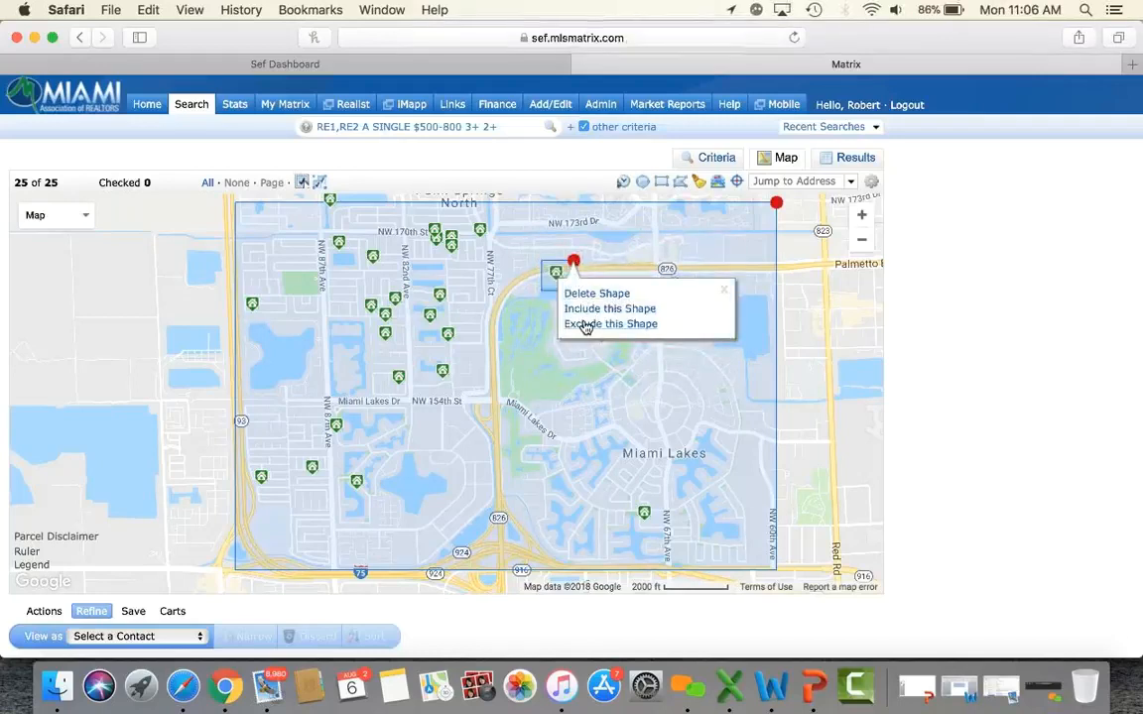
left_click(584, 325)
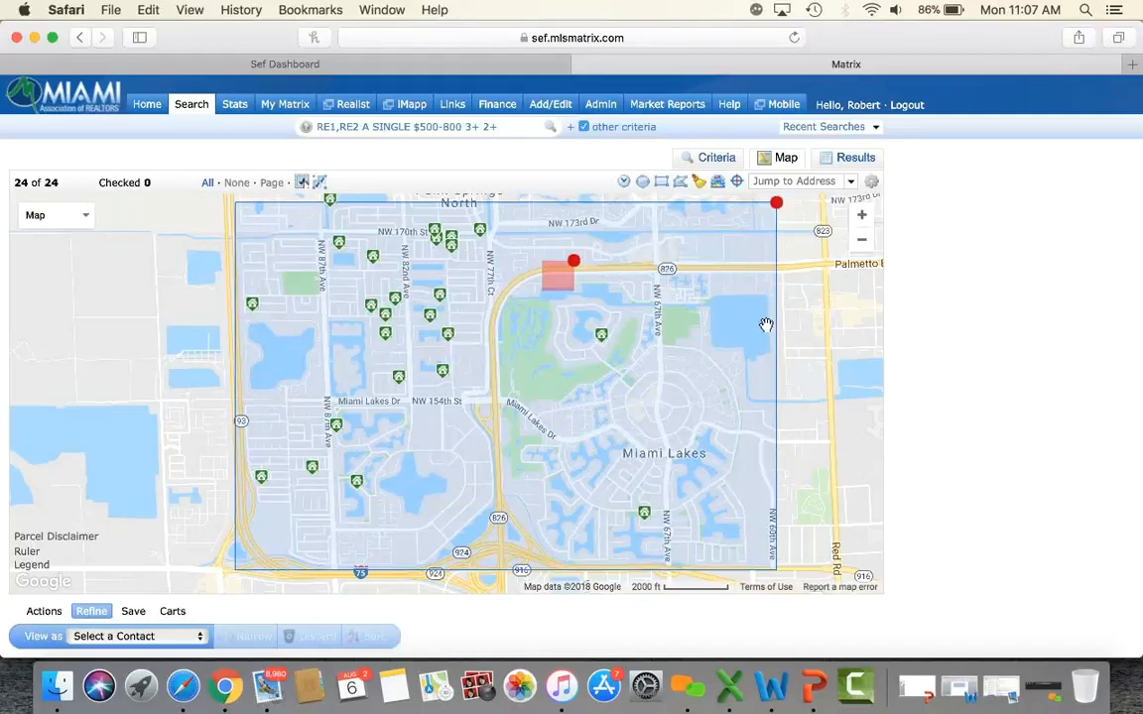
left_click(574, 261)
left_click(587, 295)
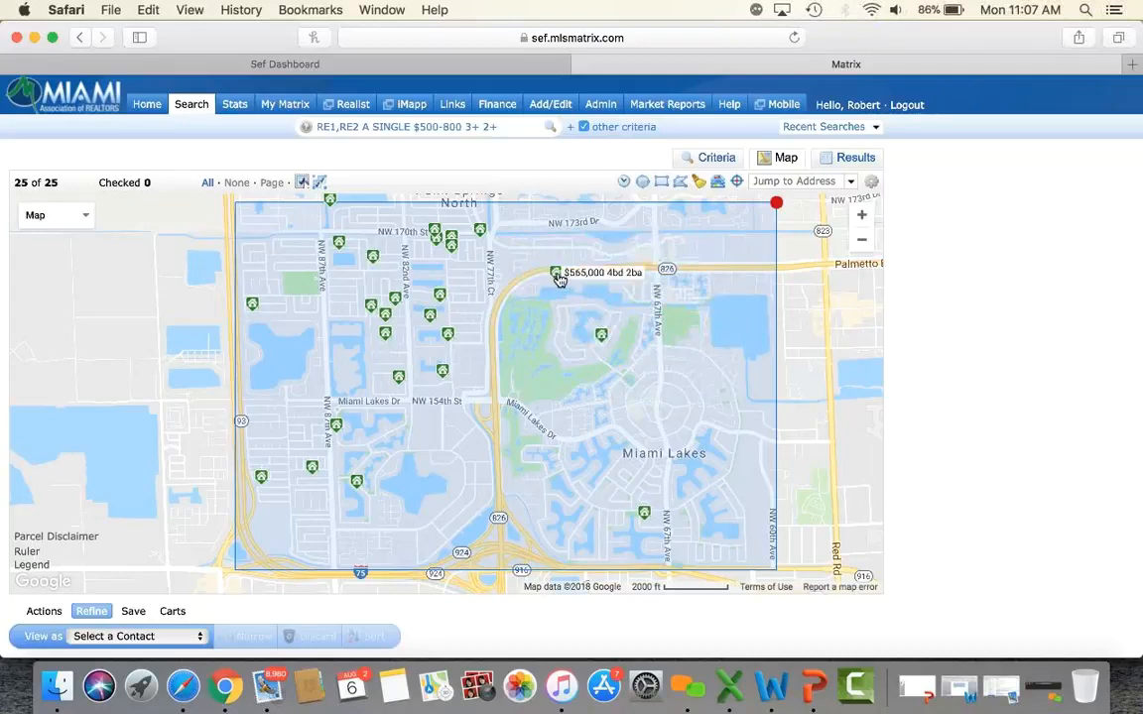
left_click(558, 277)
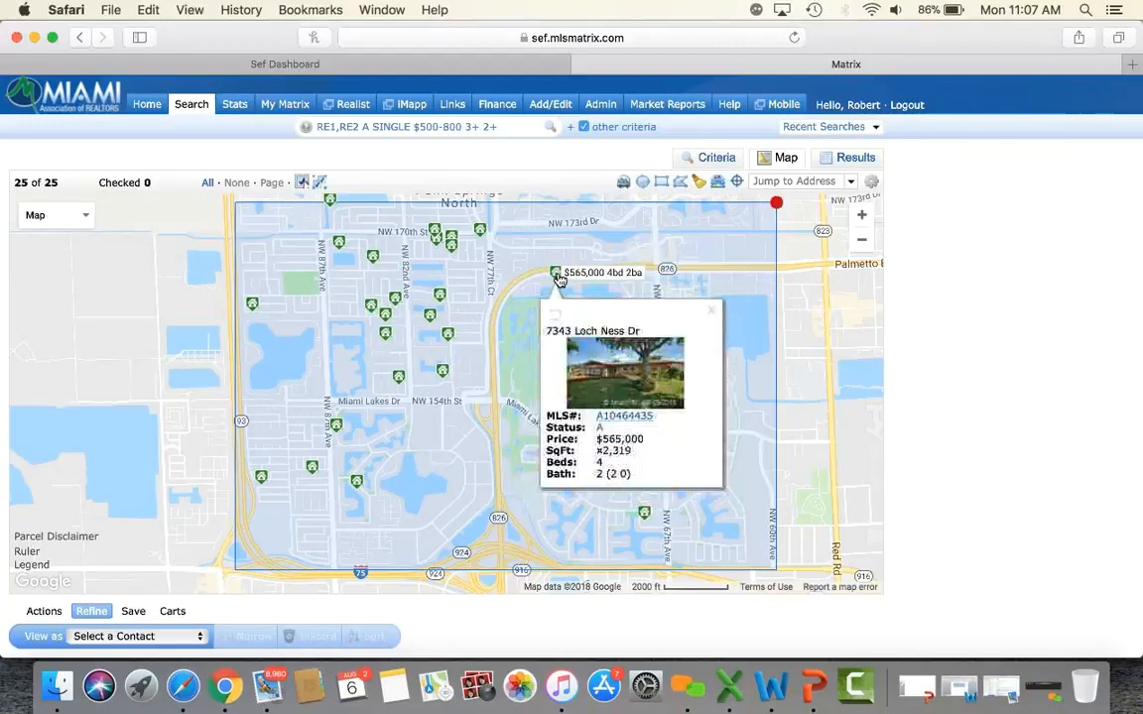
left_click(628, 417)
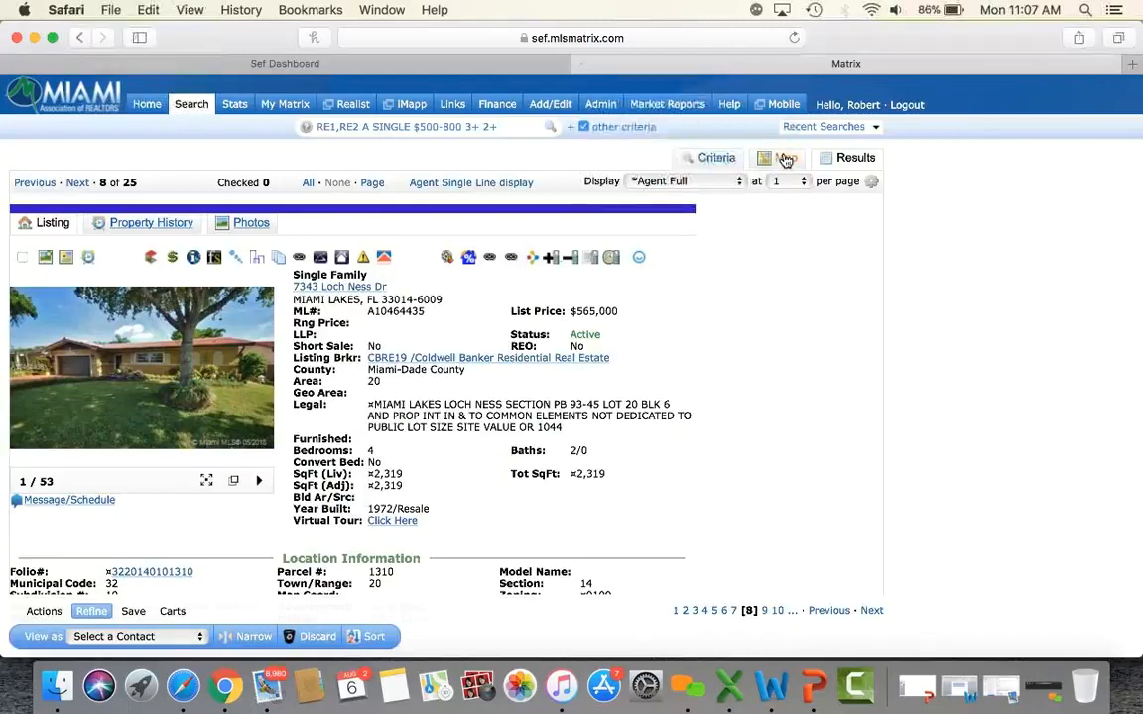
left_click(80, 39)
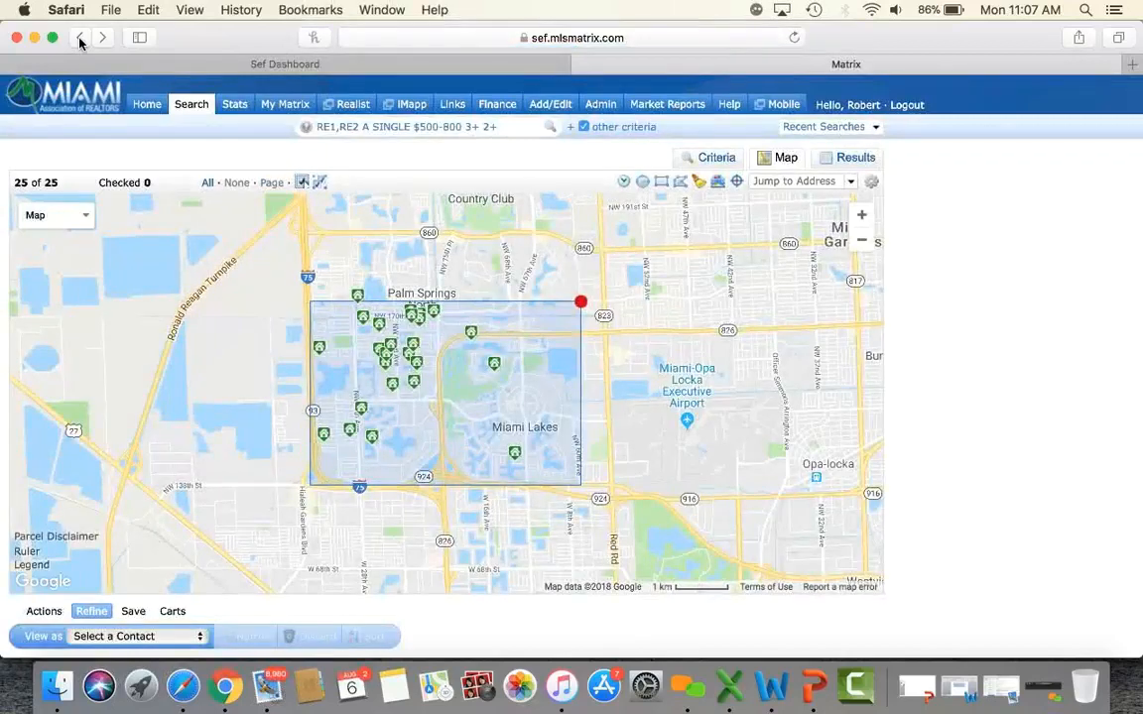
left_click(855, 158)
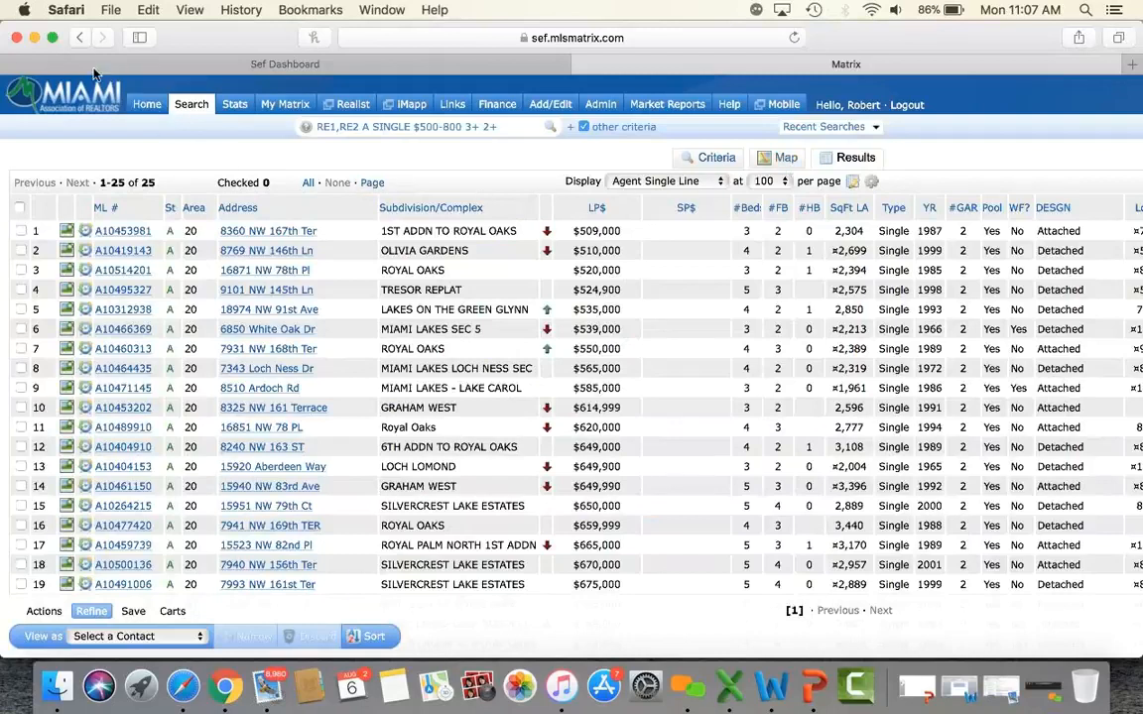
left_click(76, 38)
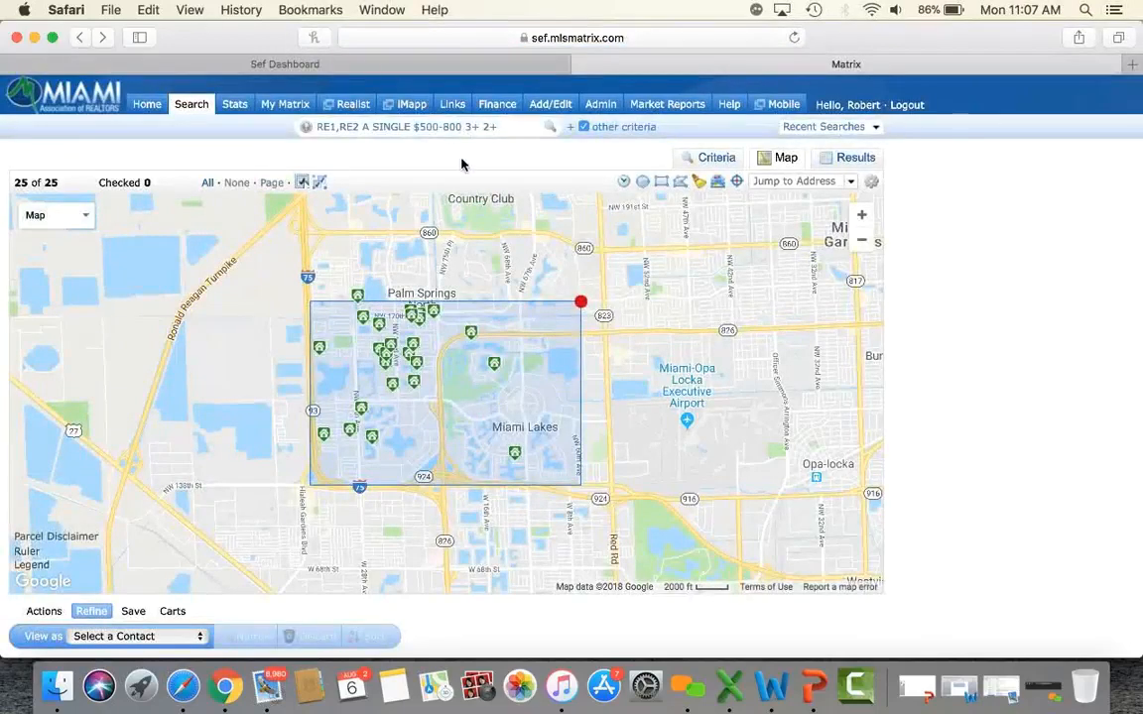
Delete the Miami Lakes search rectangle from the map.
left_click(580, 302)
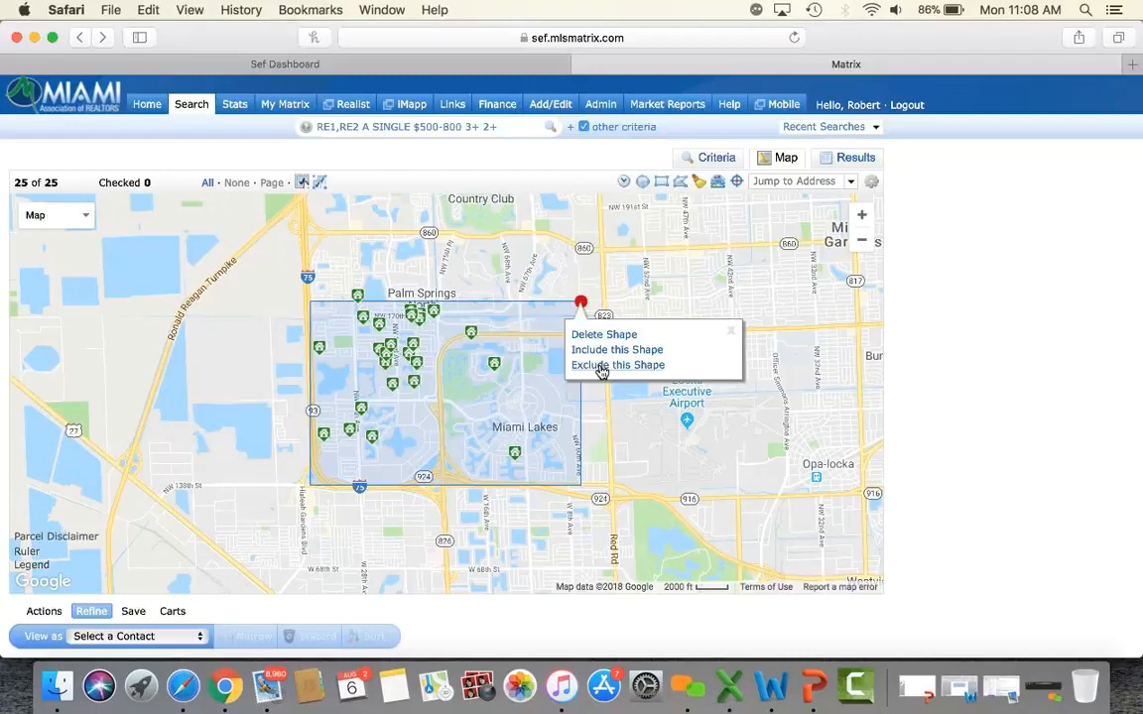
left_click(601, 335)
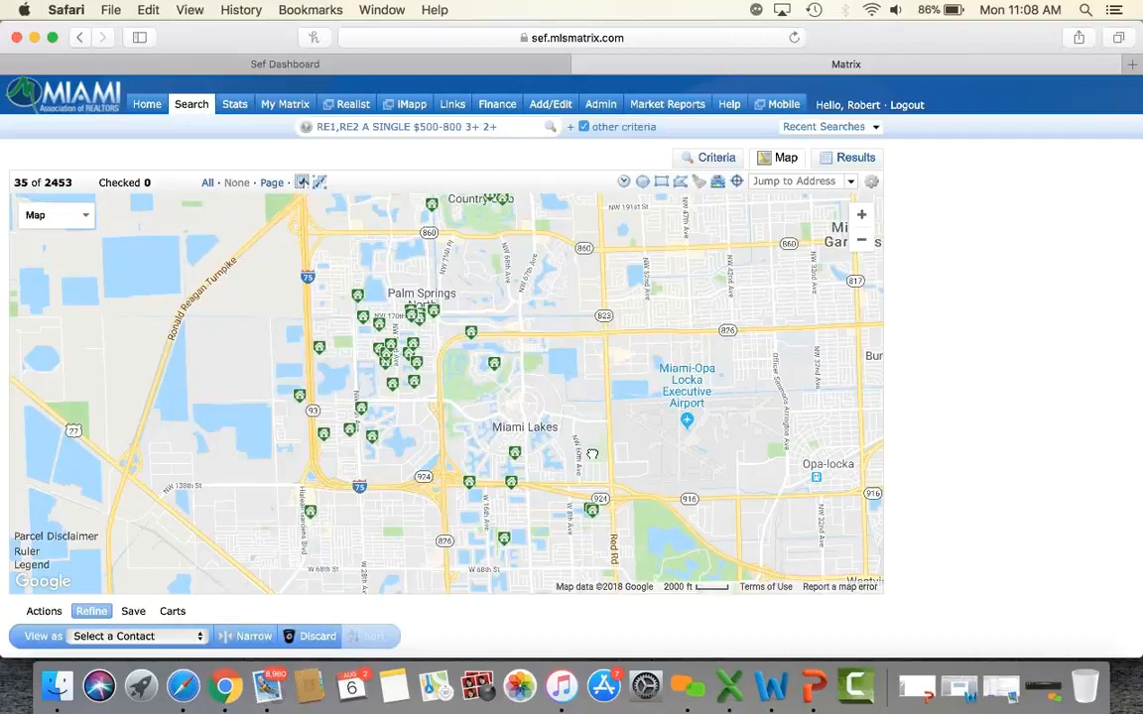
left_click_drag(593, 453, 370, 286)
left_click_drag(681, 522, 572, 344)
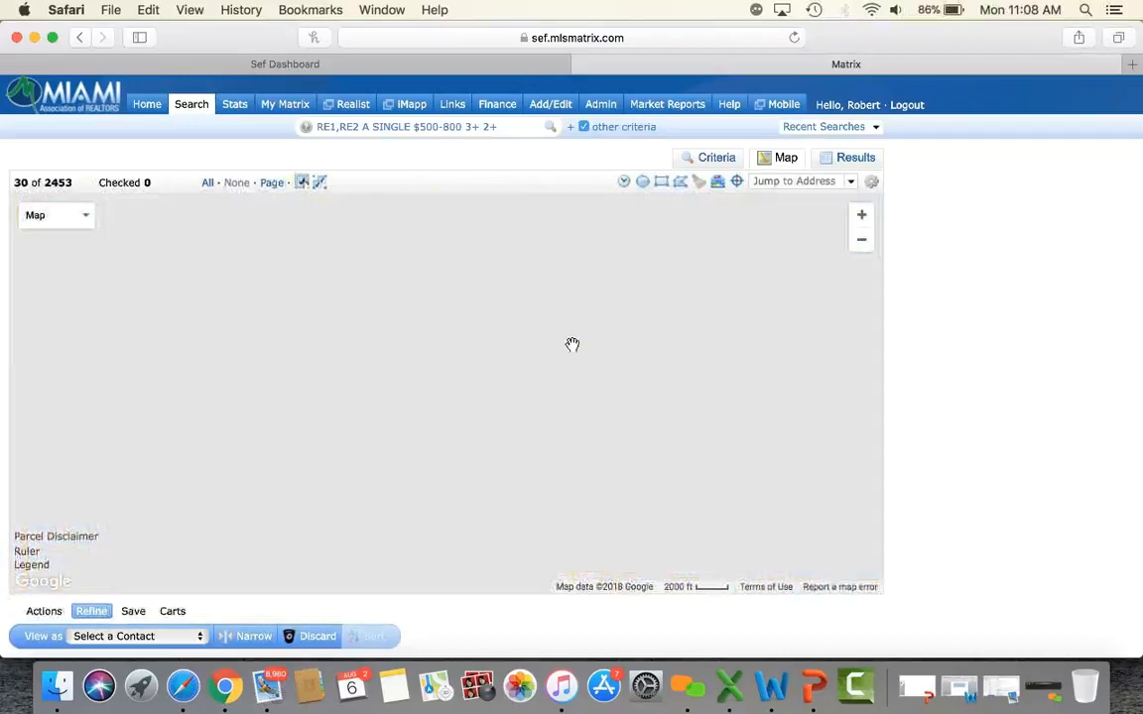
Move the map south and zoom in to centre on Cutler and Palmetto Bay.
left_click(862, 243)
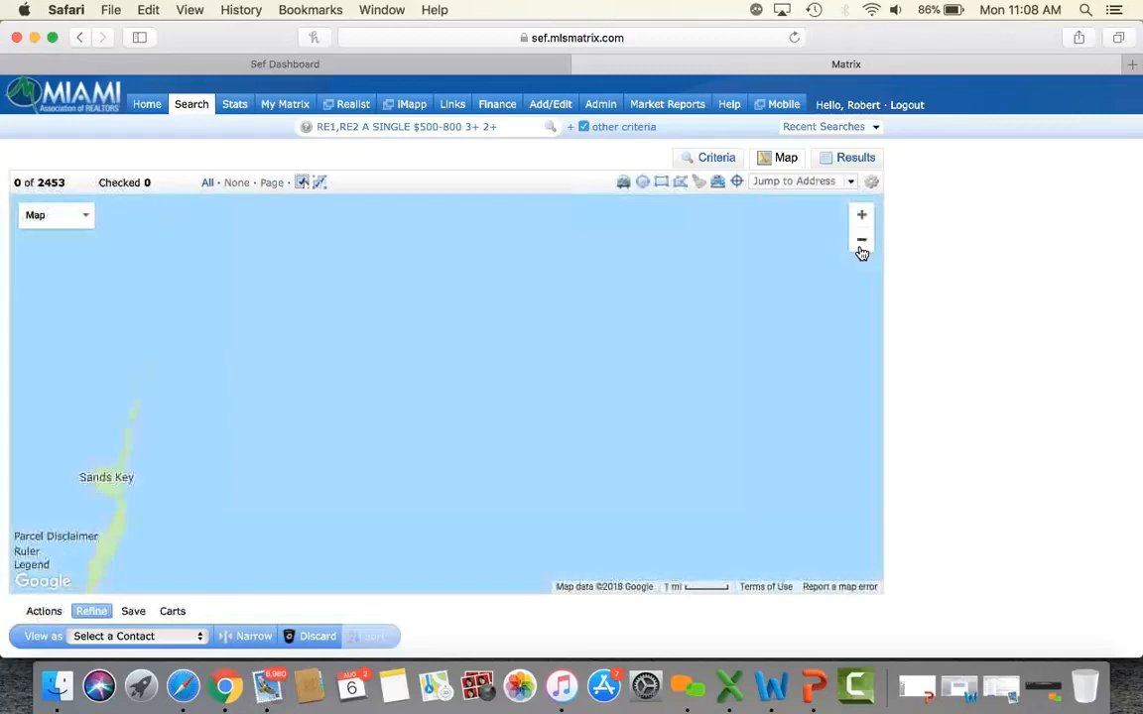
left_click_drag(220, 407, 586, 455)
left_click_drag(295, 391, 566, 497)
left_click_drag(617, 336, 679, 492)
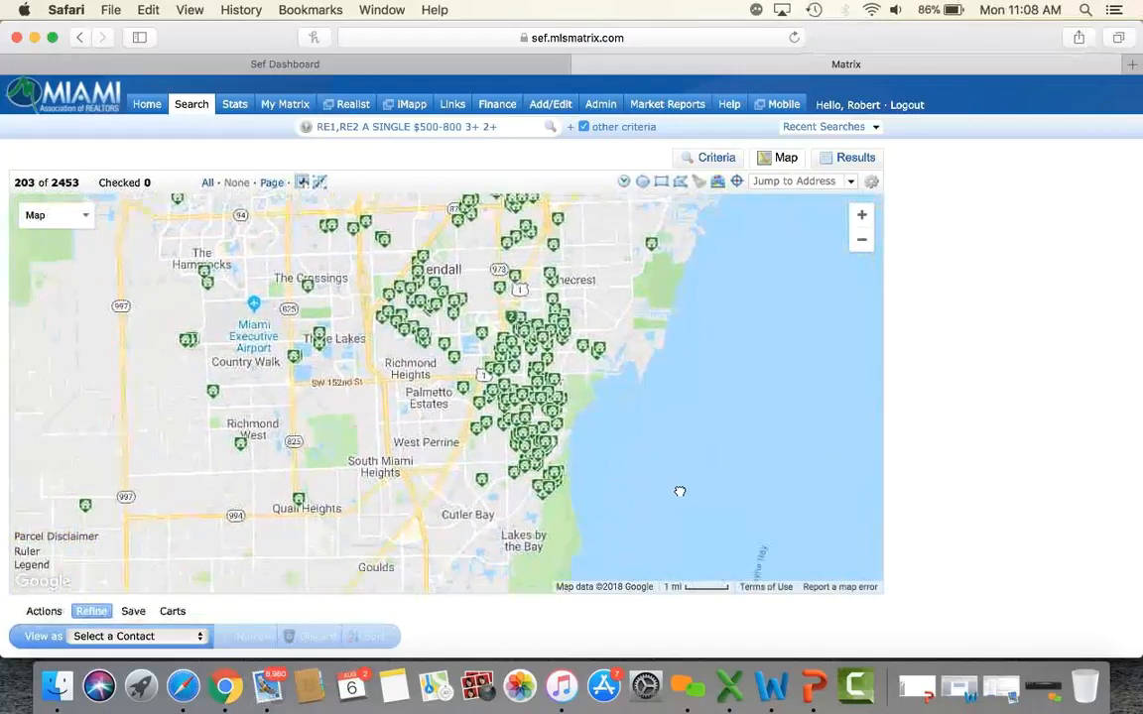
left_click(862, 215)
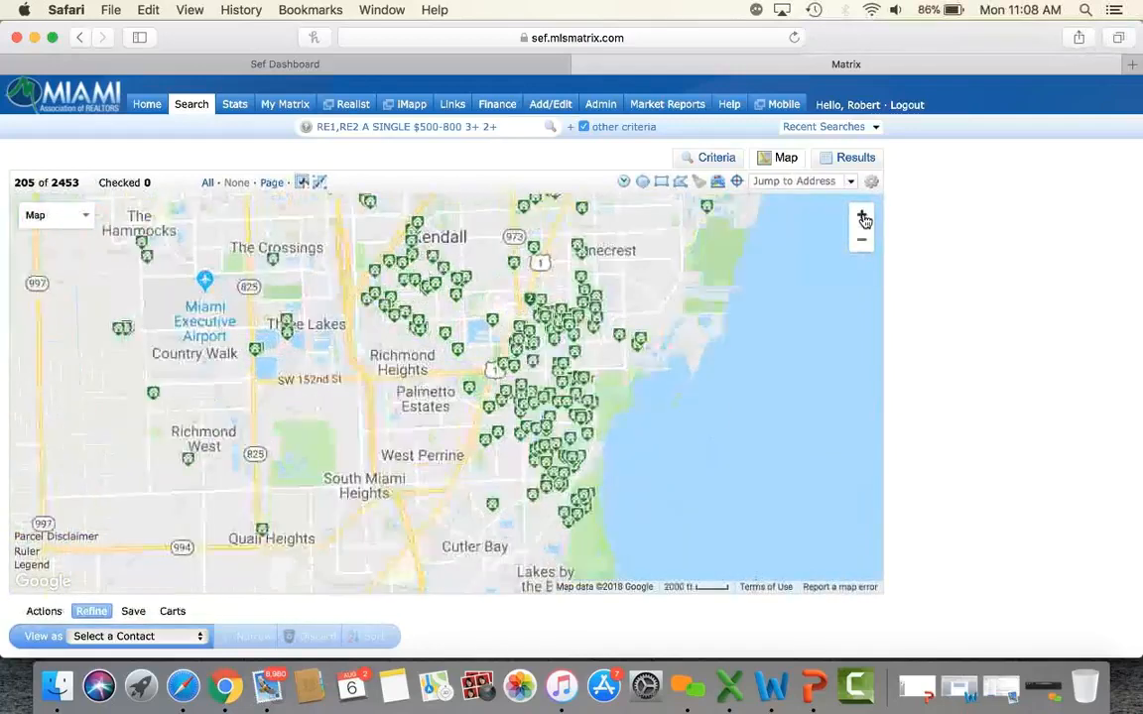
left_click(862, 216)
left_click_drag(764, 407, 562, 388)
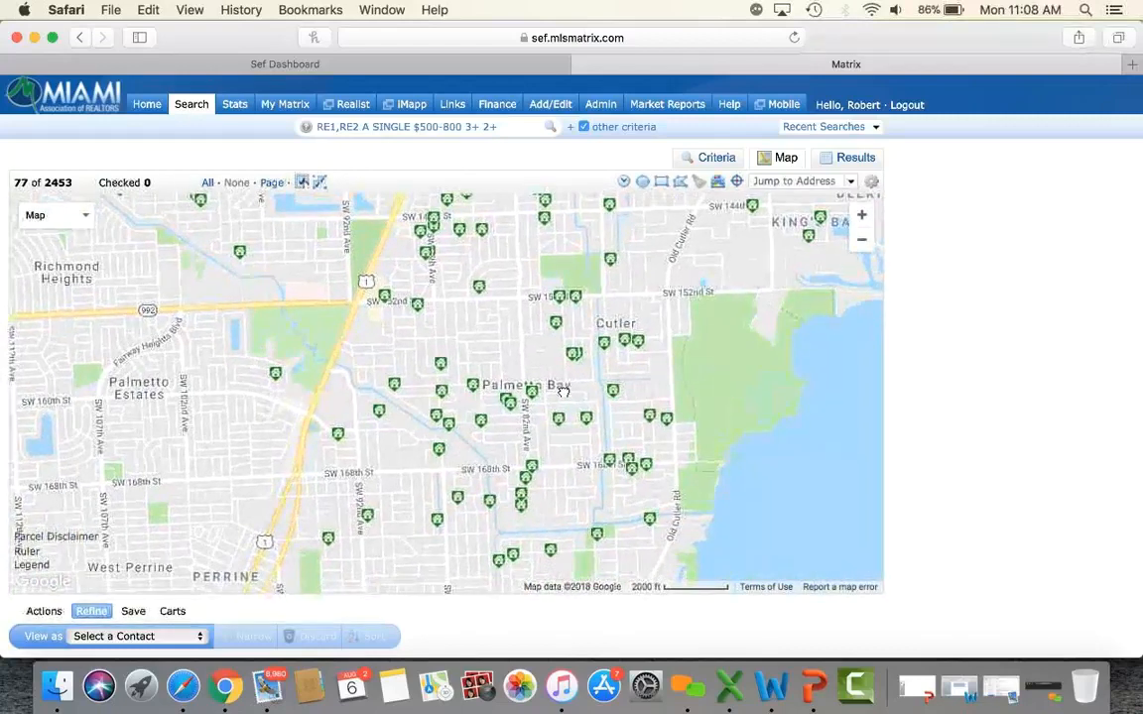
left_click(680, 180)
Draw a search shape outlining the Palmetto Bay area, keeping 28 listings.
mouse_move(359, 301)
left_mouse_down()
mouse_move(301, 429)
mouse_move(295, 472)
mouse_move(655, 482)
mouse_move(671, 436)
mouse_move(667, 301)
mouse_move(359, 302)
left_mouse_up()
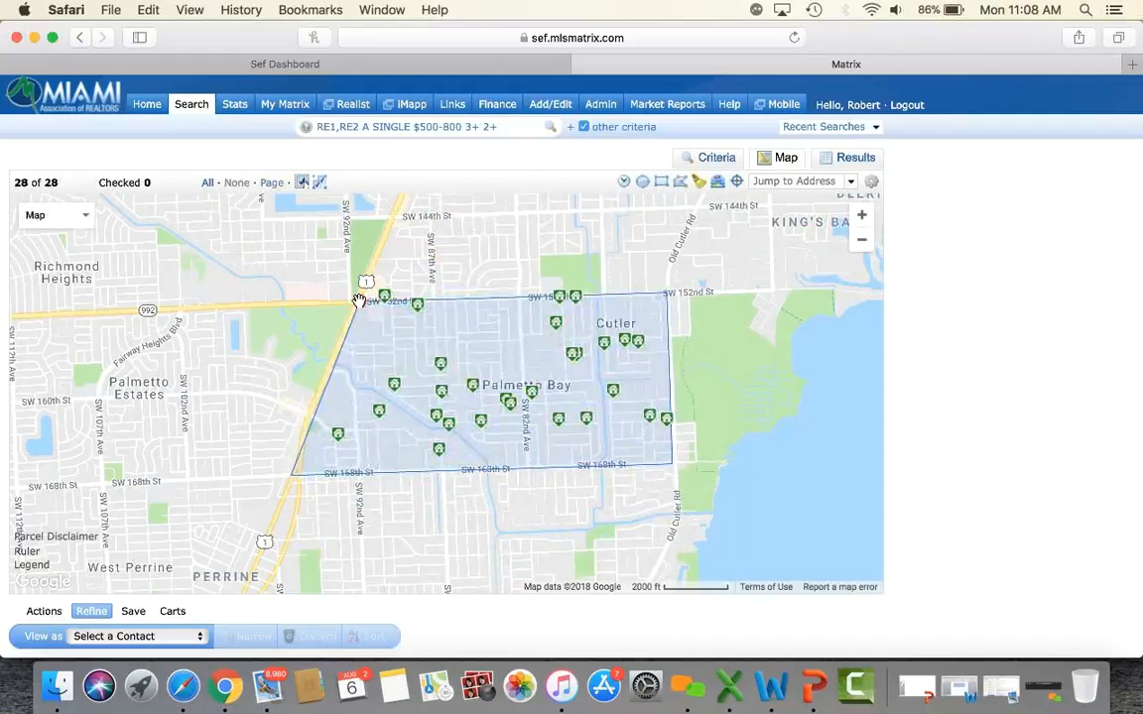
left_click(359, 301)
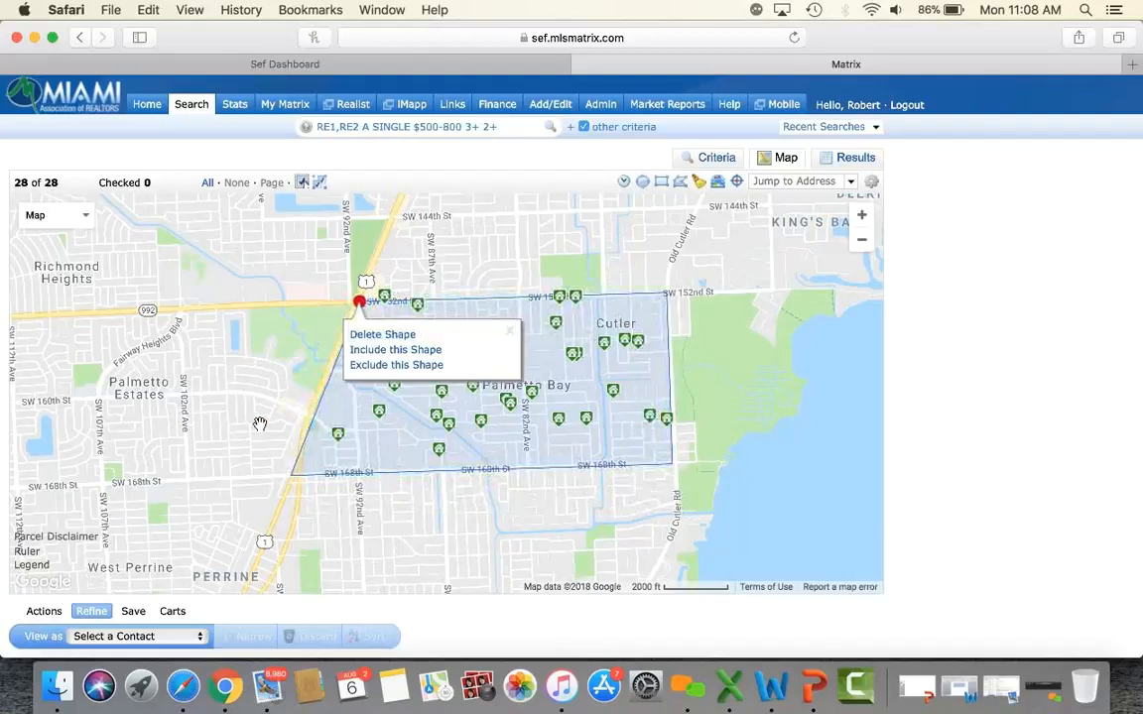
left_click(399, 280)
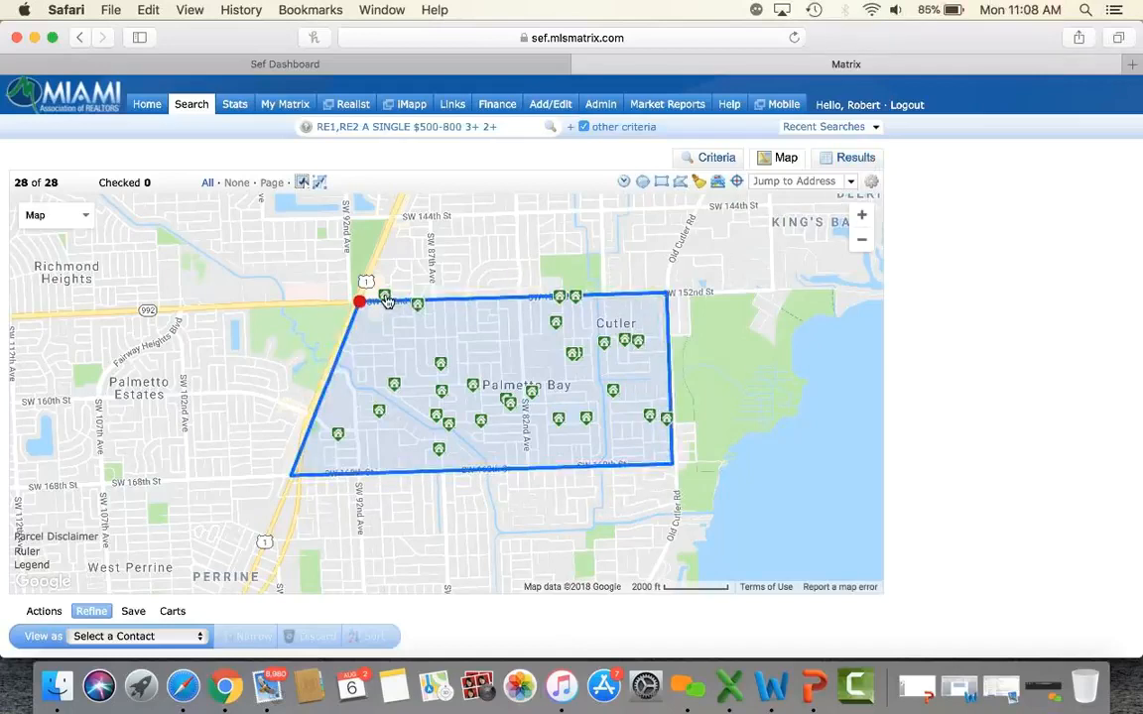
left_click(384, 298)
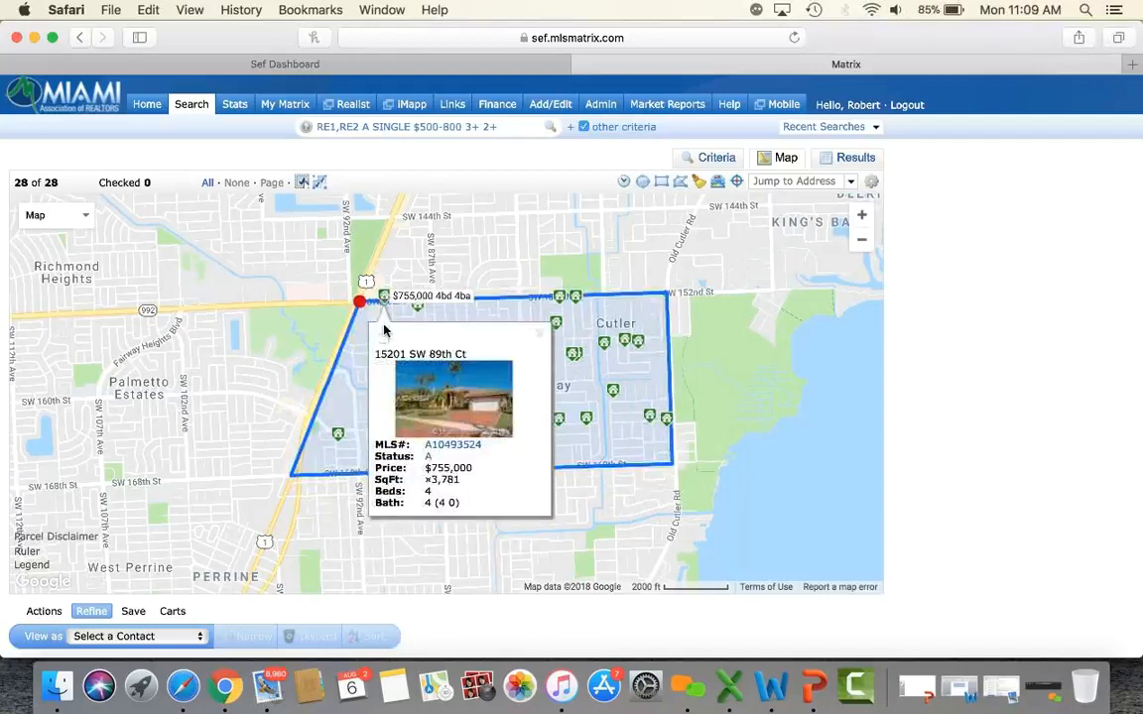
left_click(383, 338)
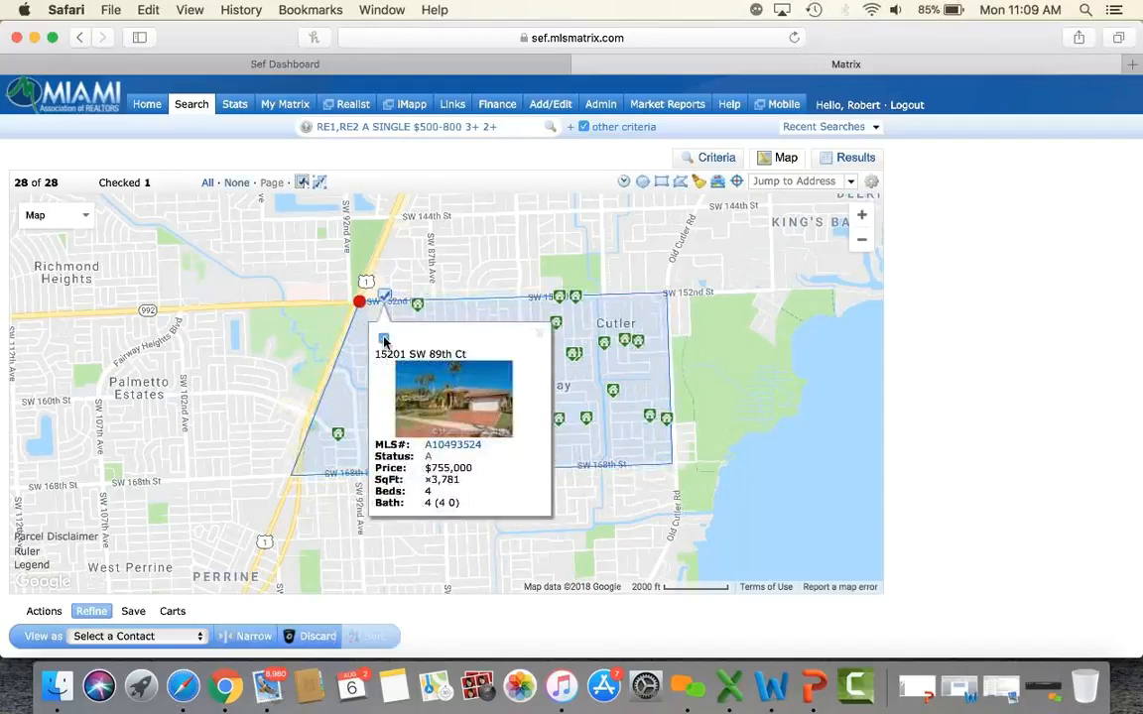
left_click(540, 336)
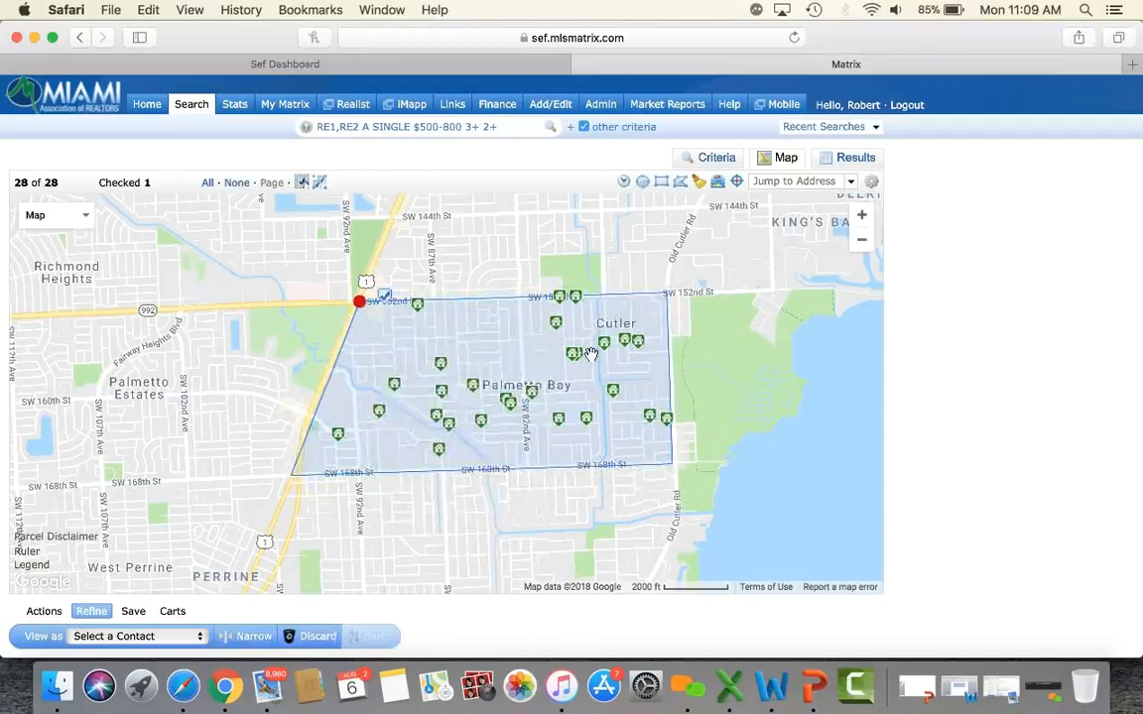
left_click(588, 424)
left_click(585, 462)
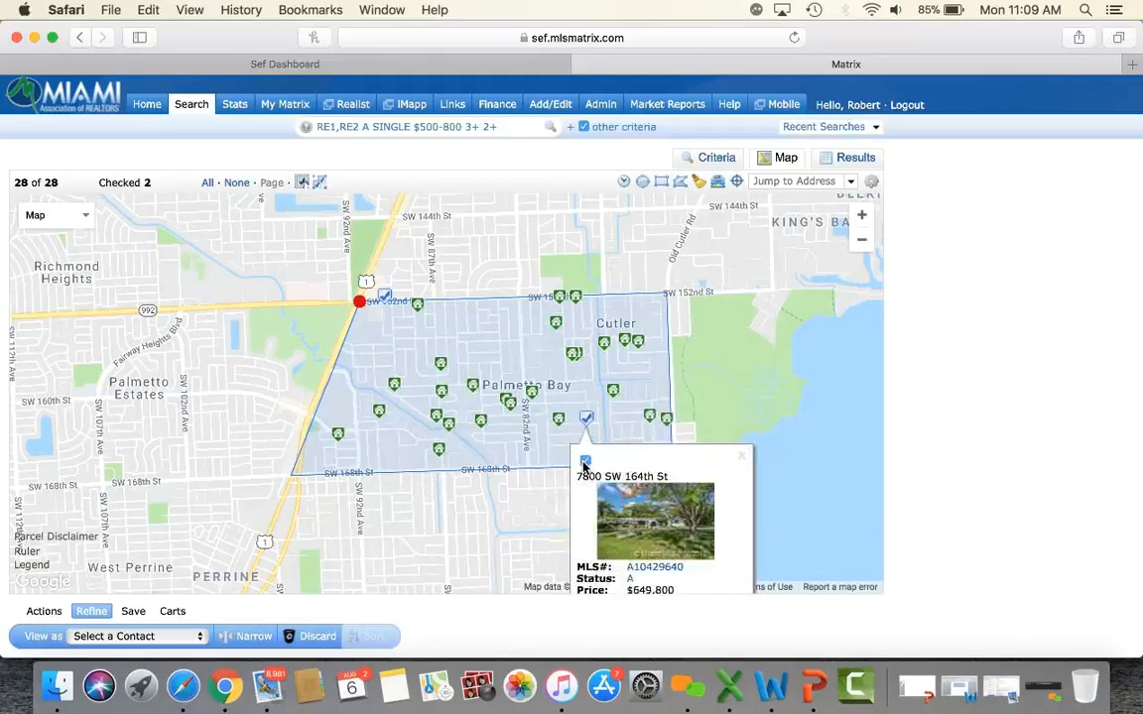
left_click(440, 448)
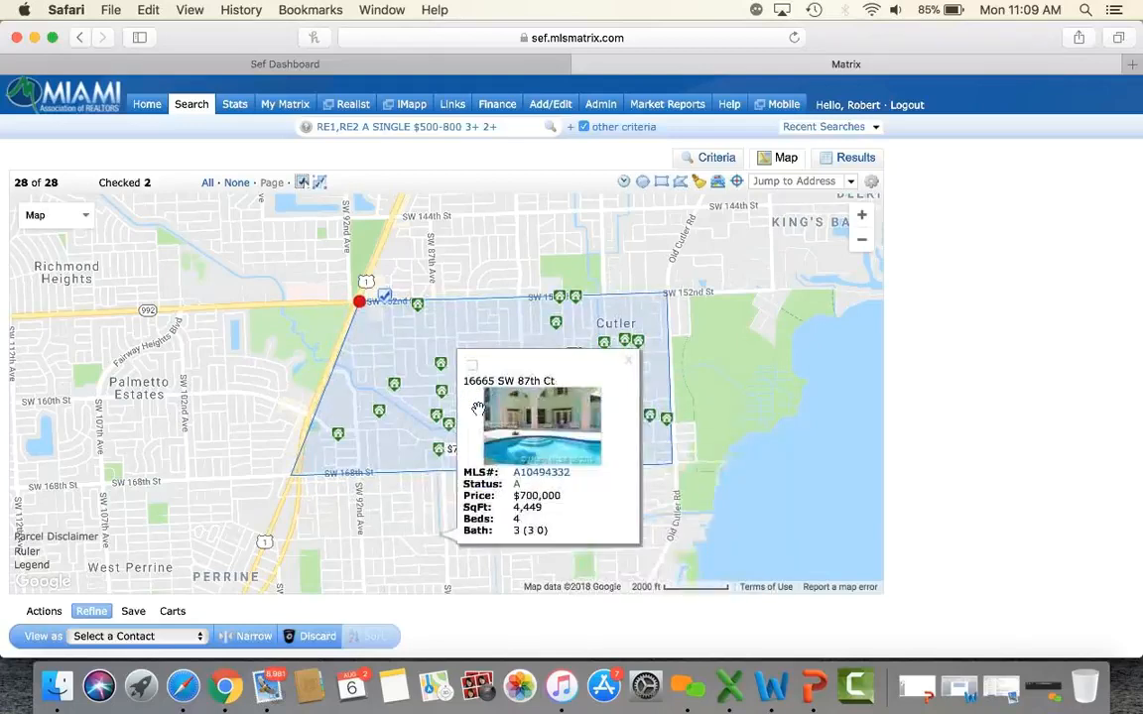
left_click(471, 366)
left_click(629, 363)
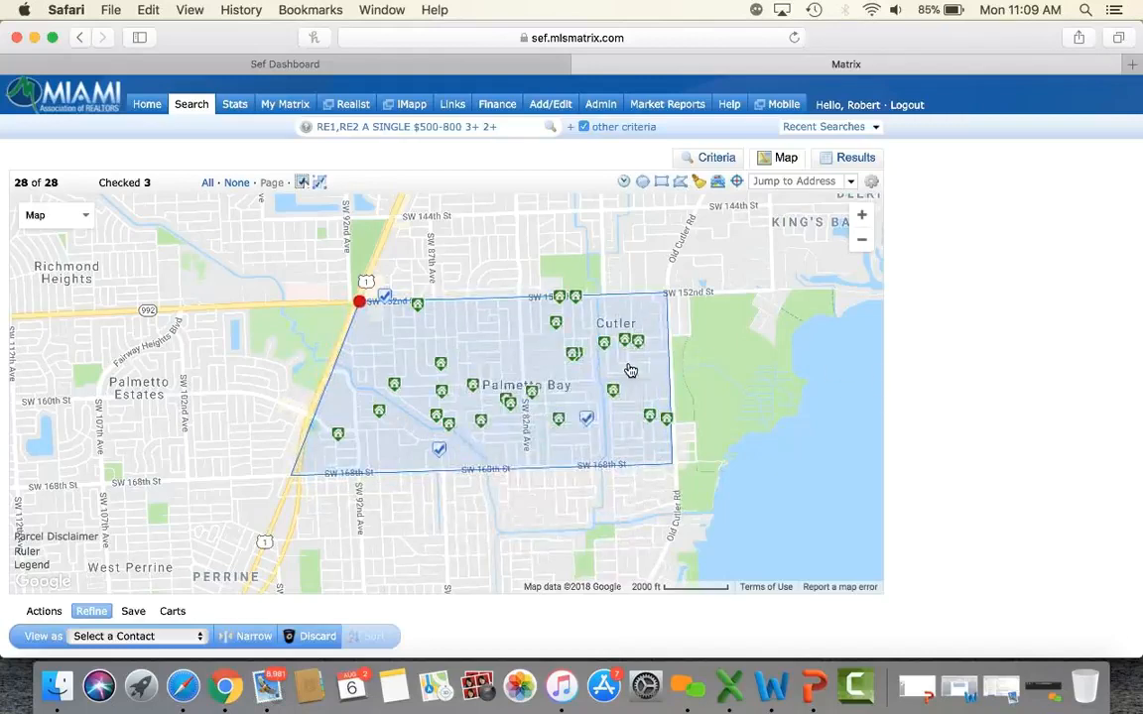
scroll(969, 396, "down", 2)
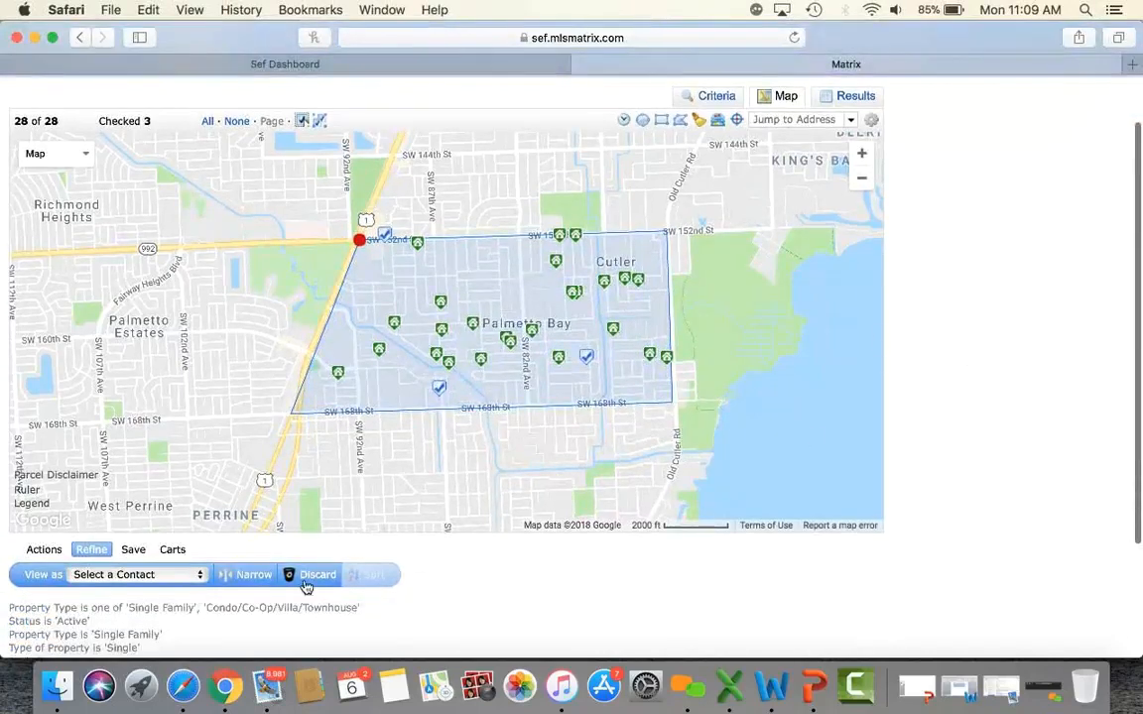
Narrow the results to just the three checked listings, leaving 3 of 3 plotted.
left_click(254, 575)
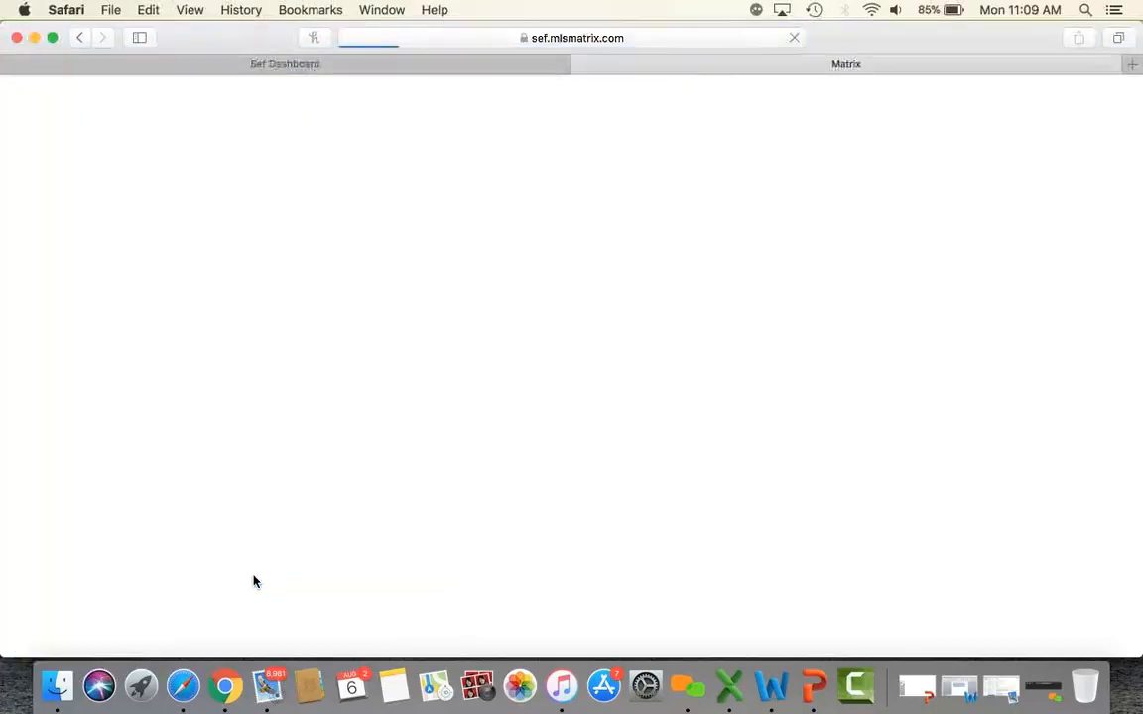
mouse_move(647, 473)
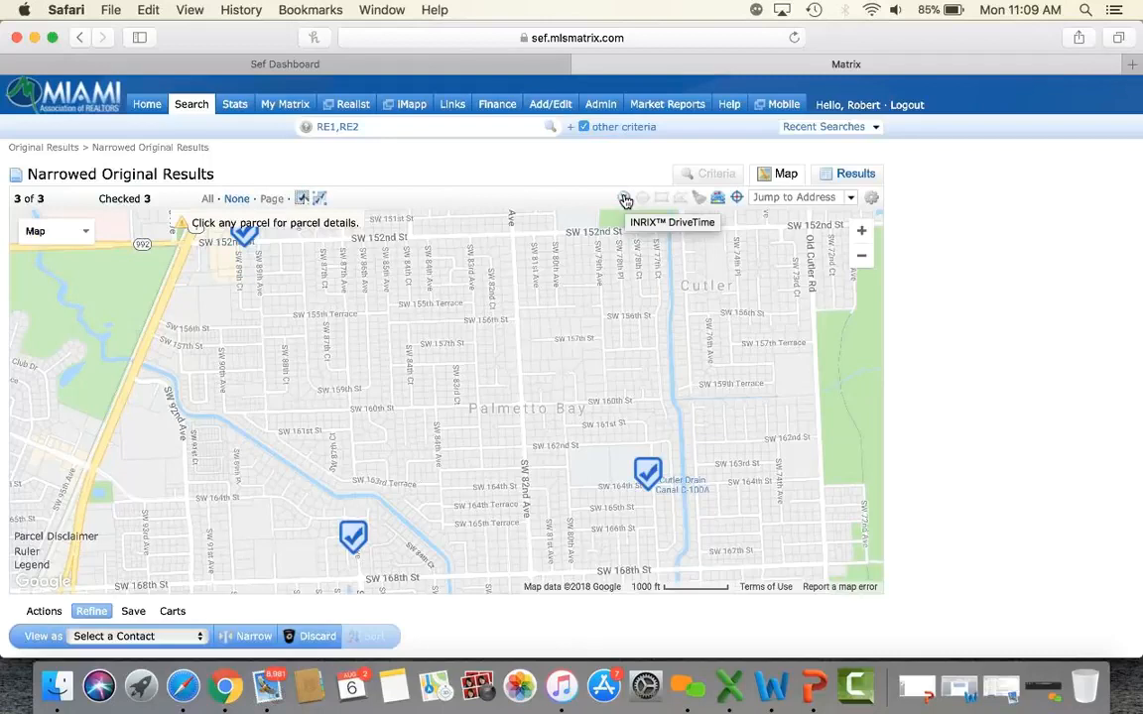
left_click(624, 200)
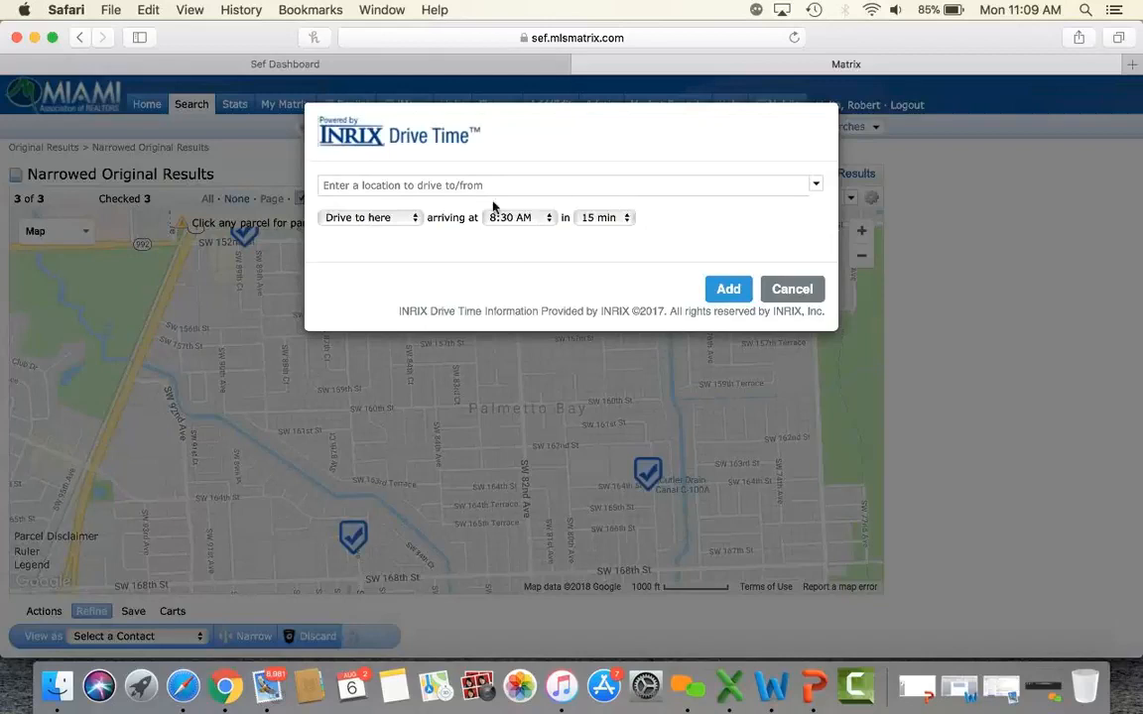
left_click(407, 190)
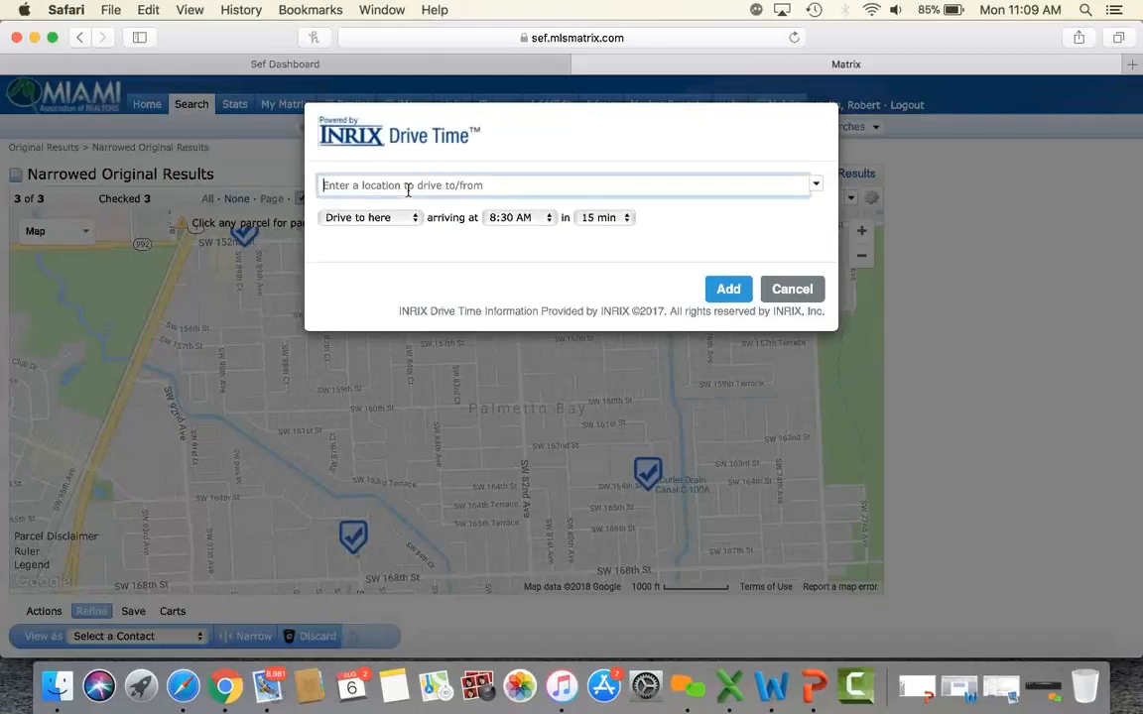
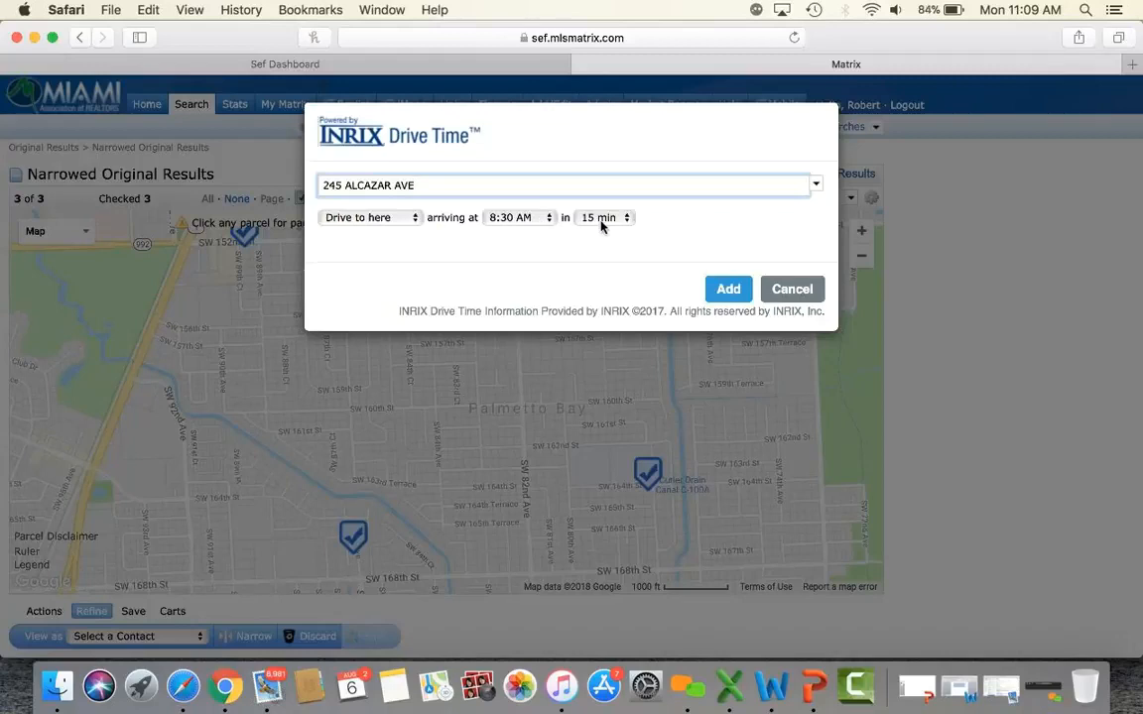
left_click(728, 294)
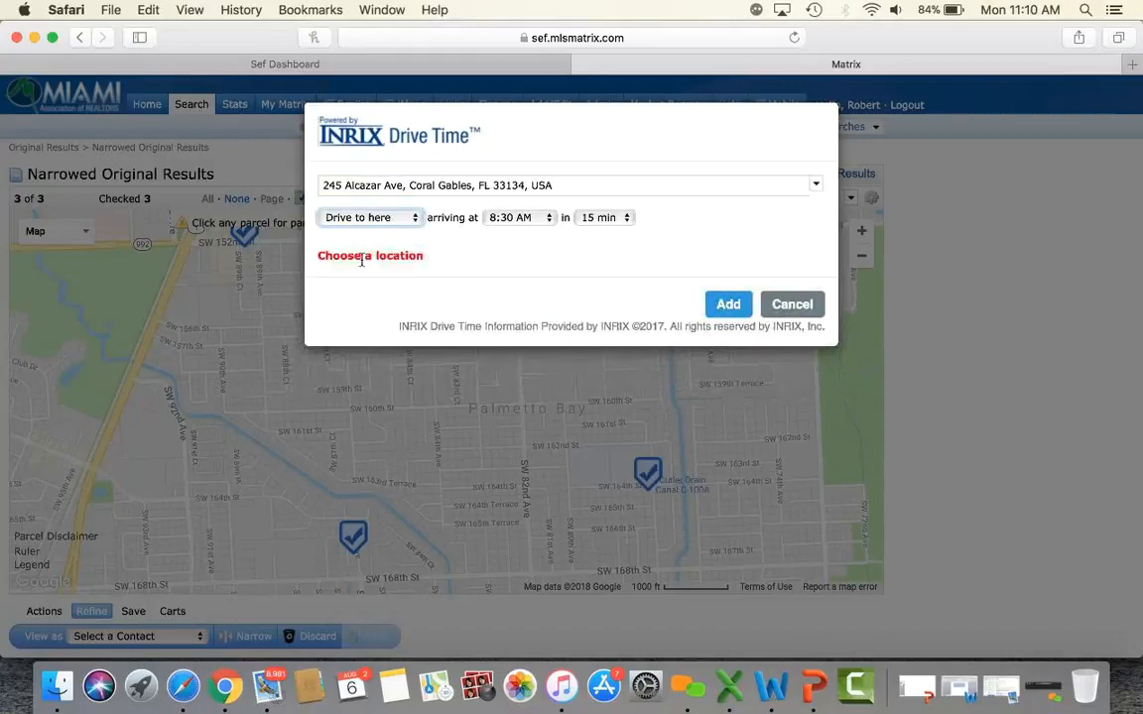
left_click(404, 220)
left_click(402, 238)
left_click(728, 306)
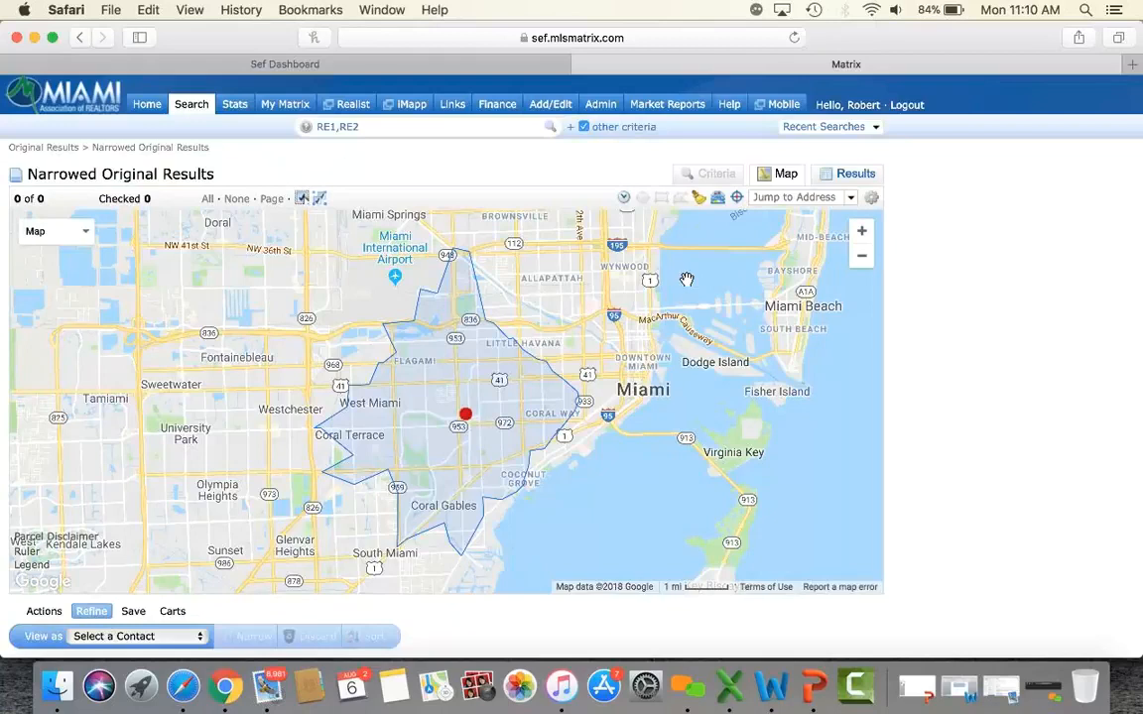
scroll(974, 342, "down", 3)
scroll(975, 343, "up", 3)
Return to the narrowed results and request driving directions for the three checked listings.
left_click(83, 37)
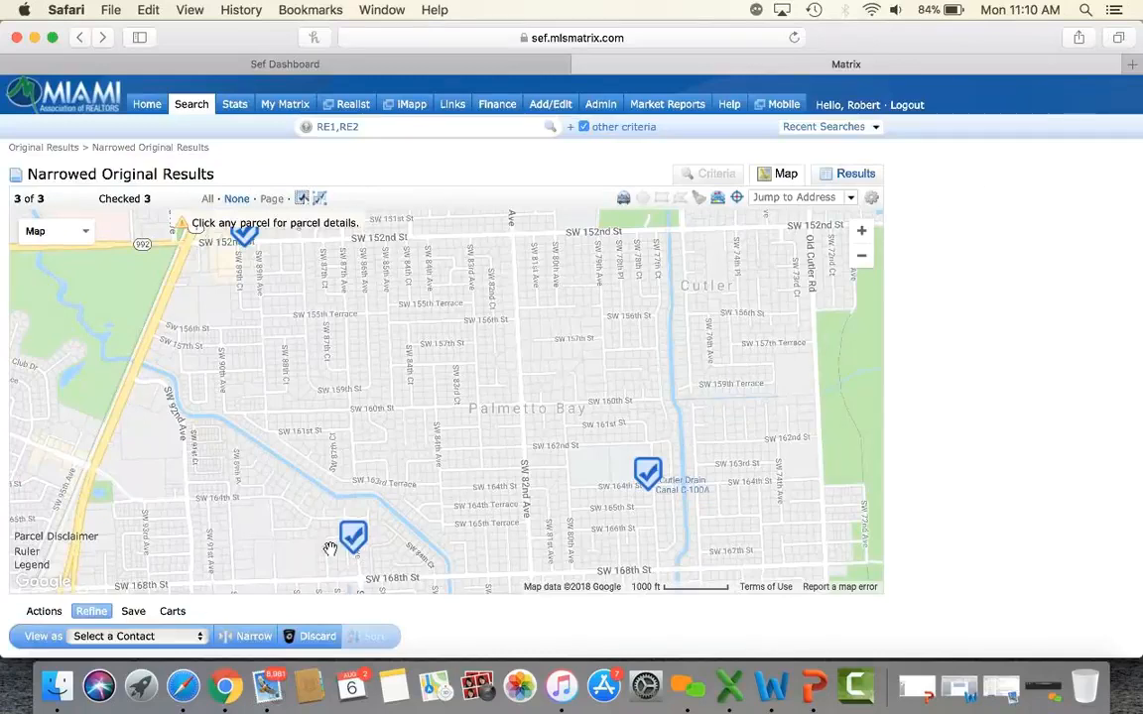
left_click(52, 613)
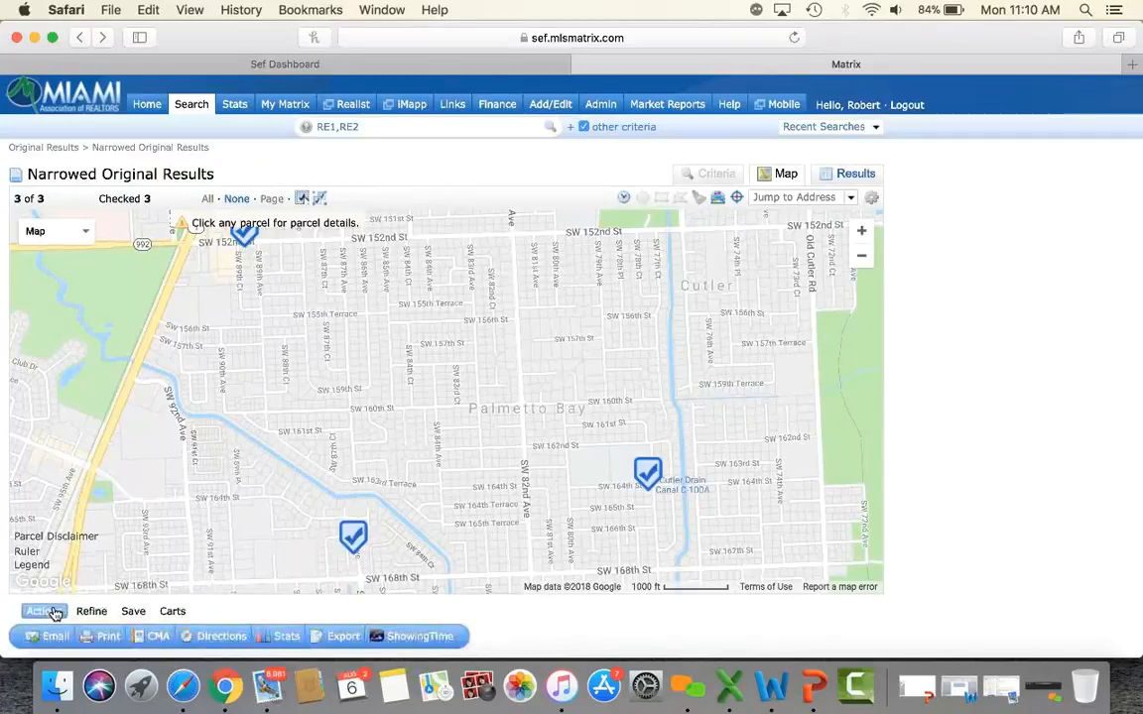
scroll(558, 627, "down", 3)
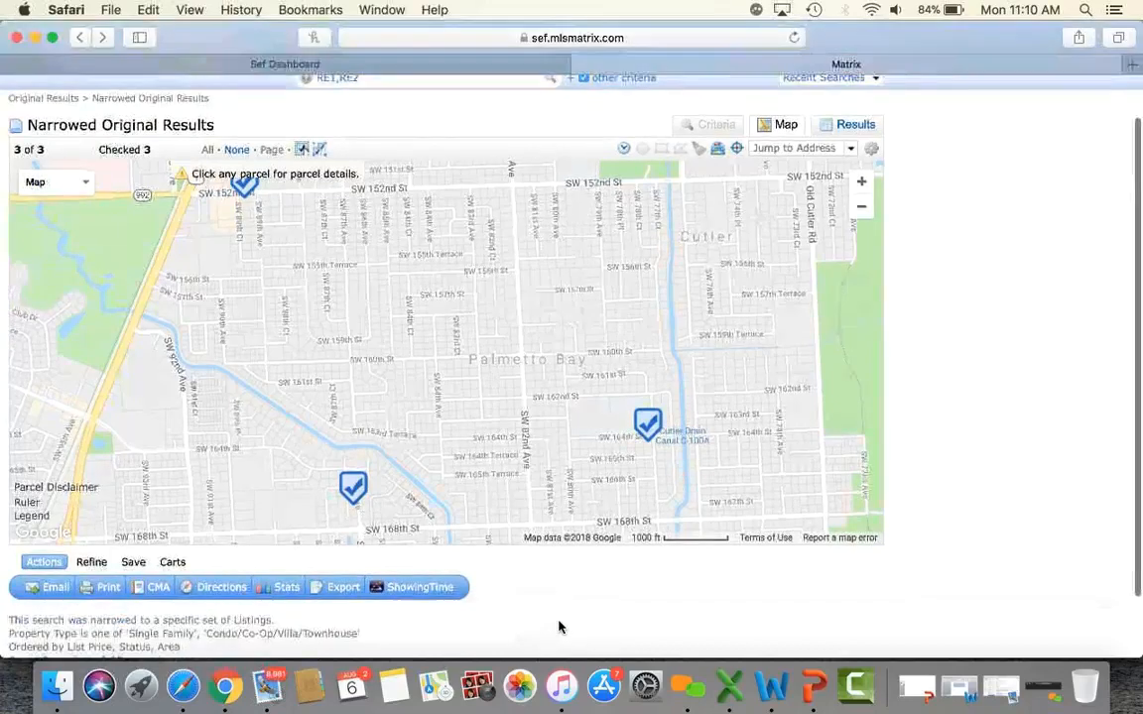
left_click(220, 593)
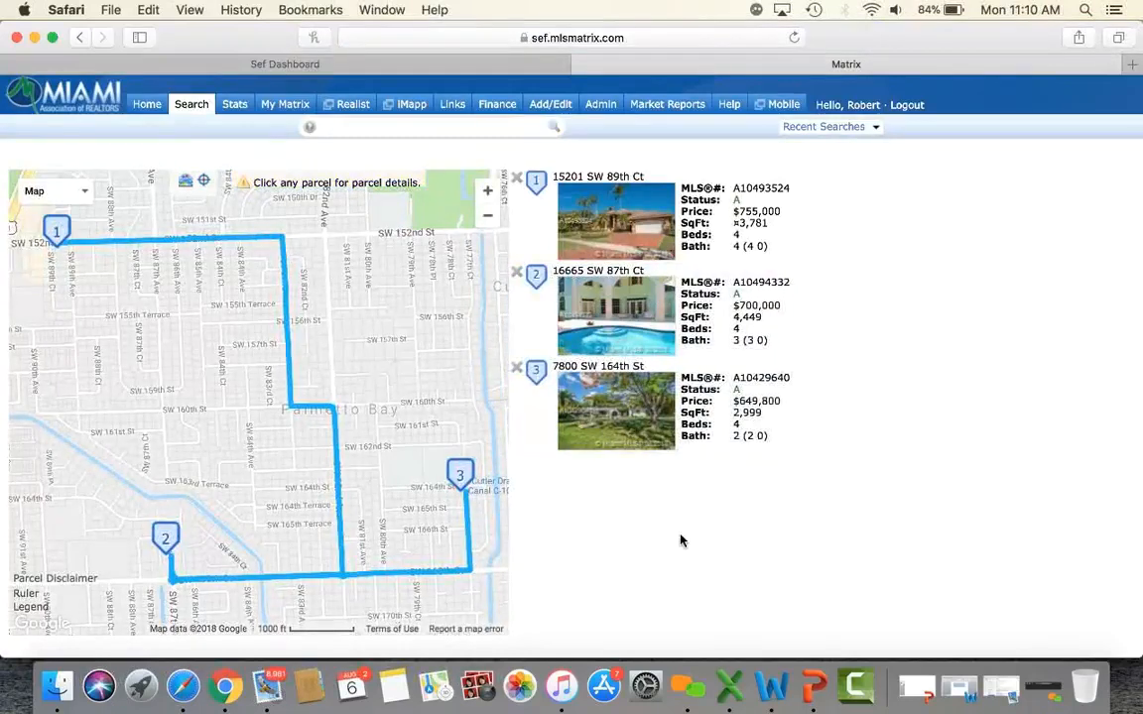
mouse_move(794, 259)
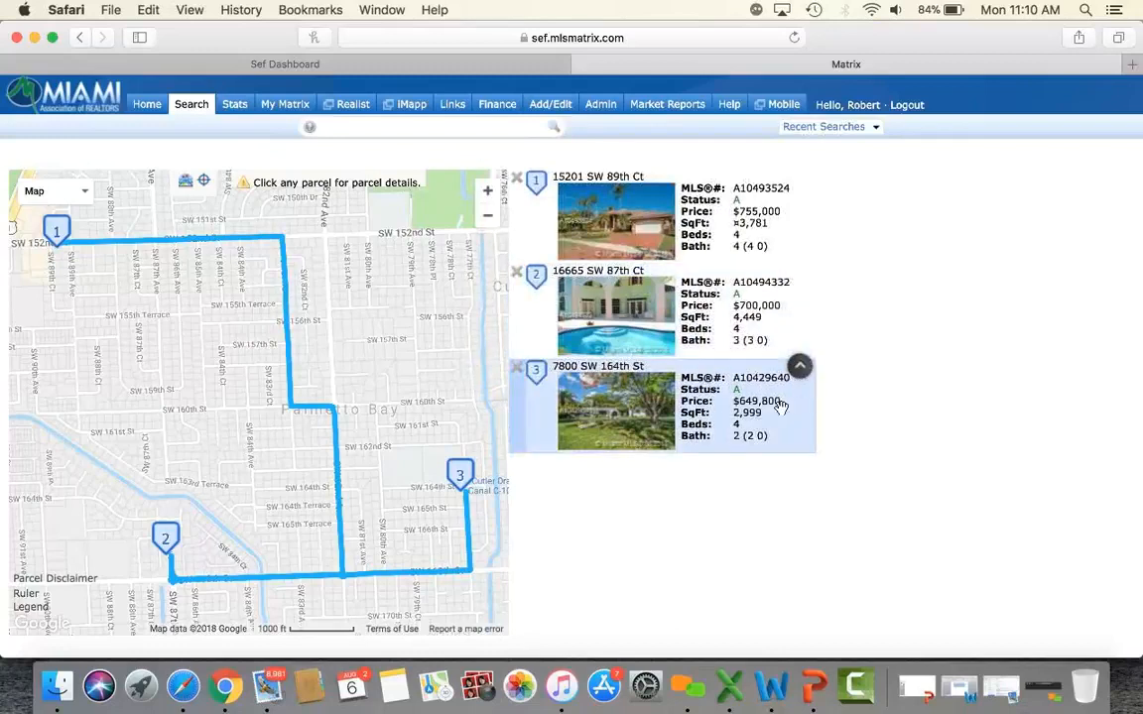
left_click(799, 369)
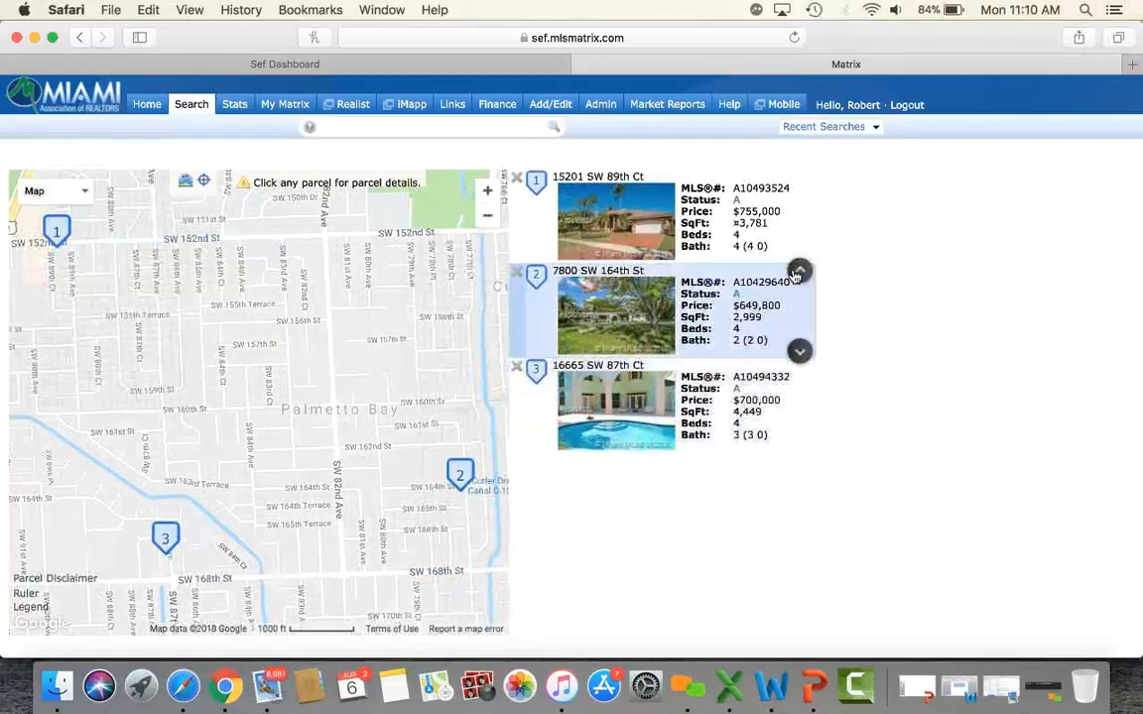
left_click(799, 270)
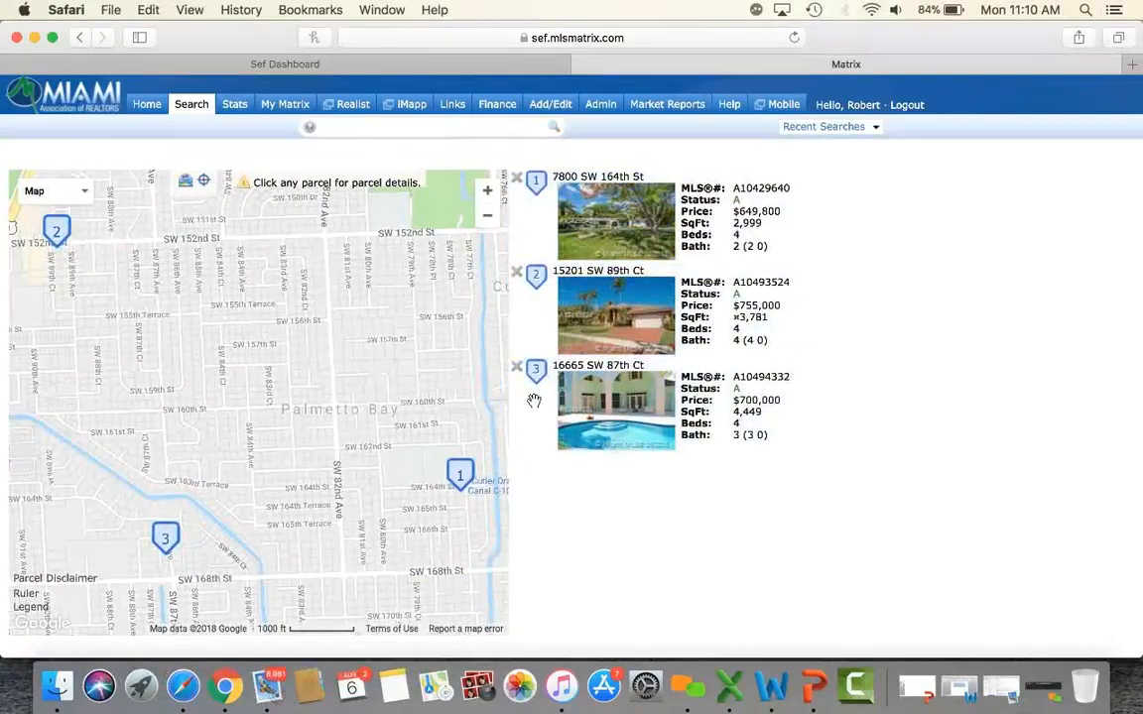
scroll(973, 422, "down", 3)
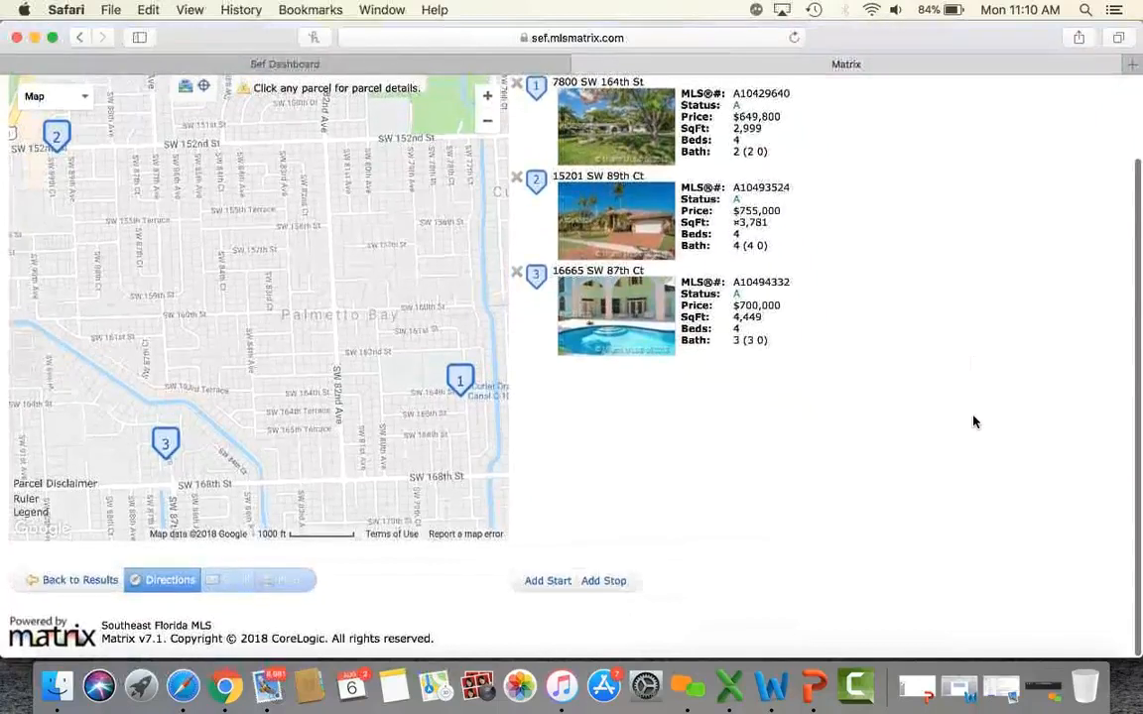
left_click(547, 583)
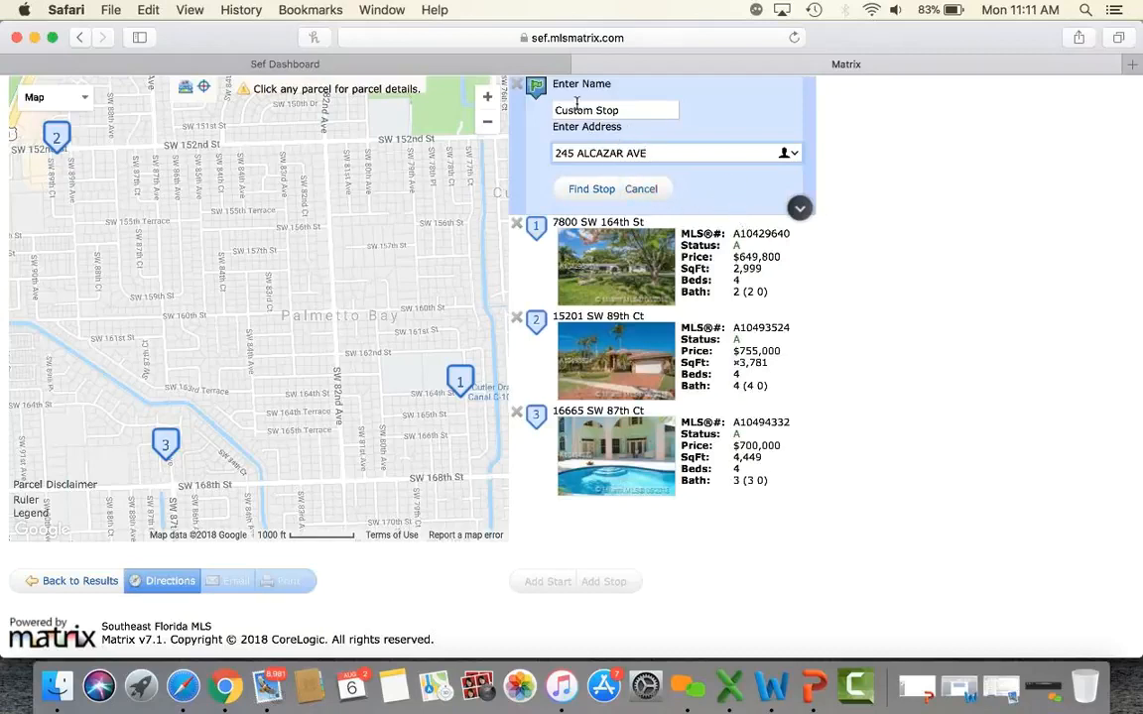
left_click(598, 188)
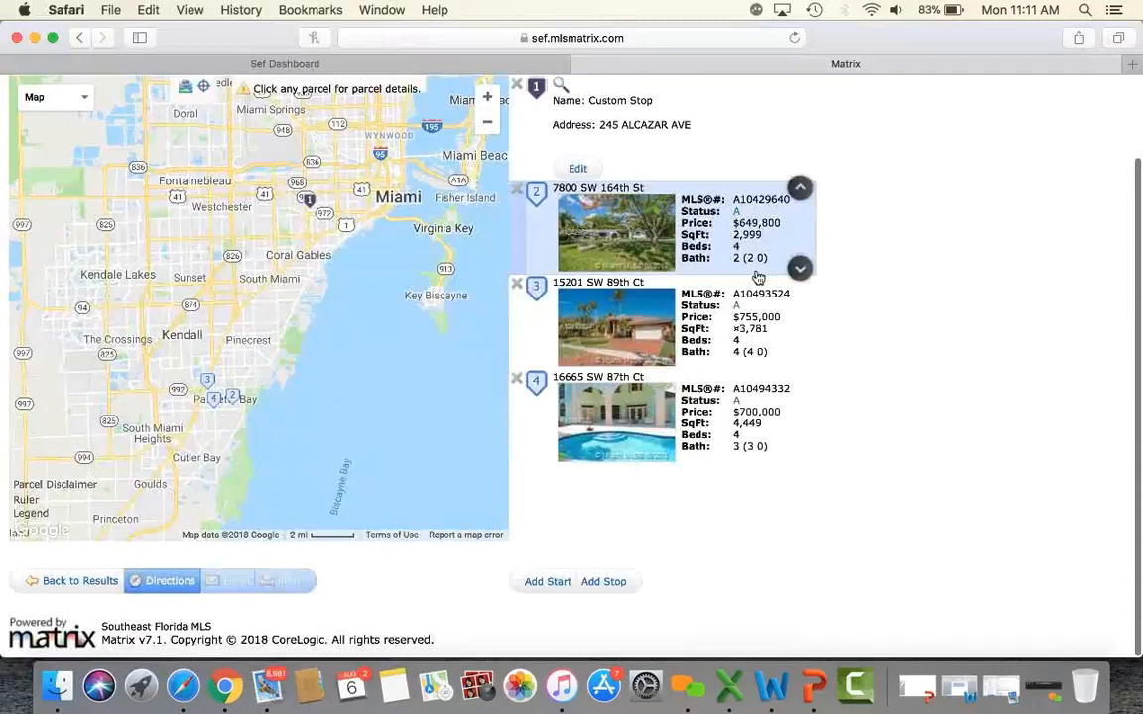
left_click(599, 582)
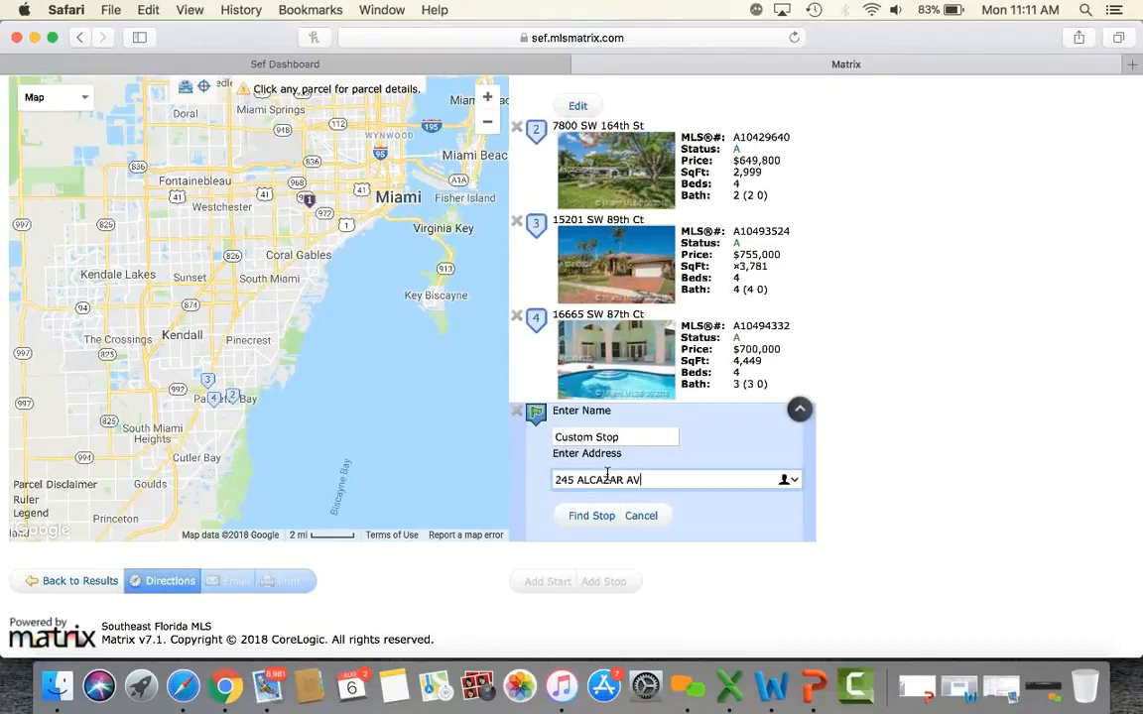
left_click(586, 521)
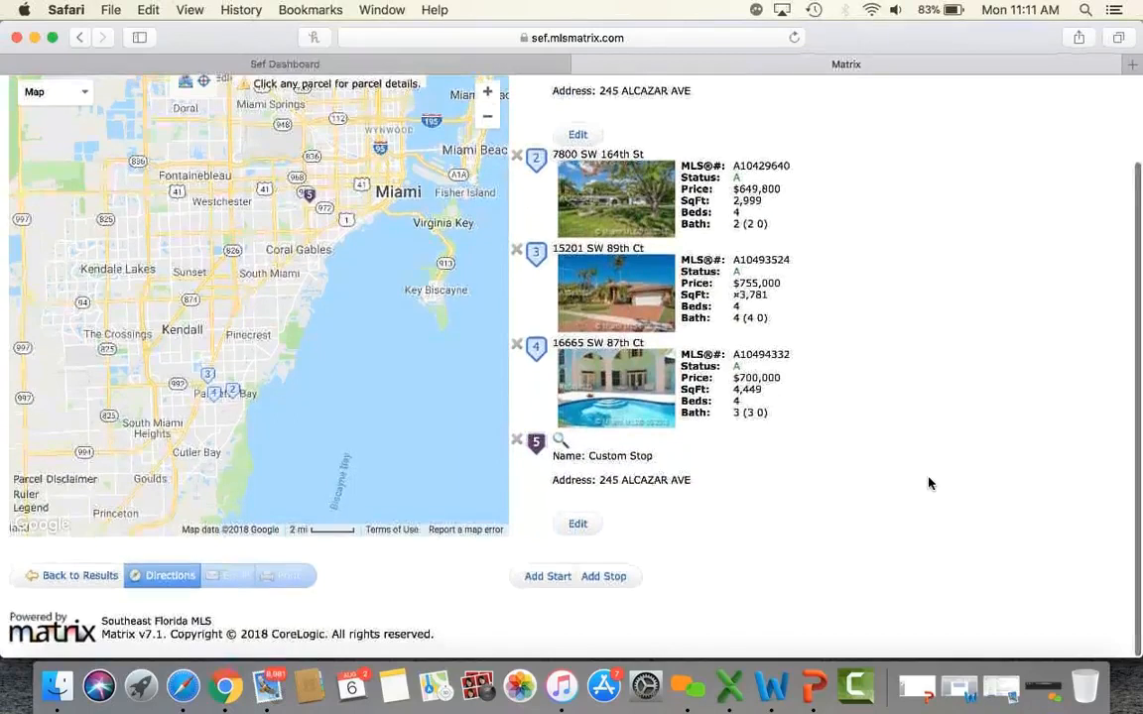
scroll(928, 483, "up", 3)
scroll(928, 483, "down", 3)
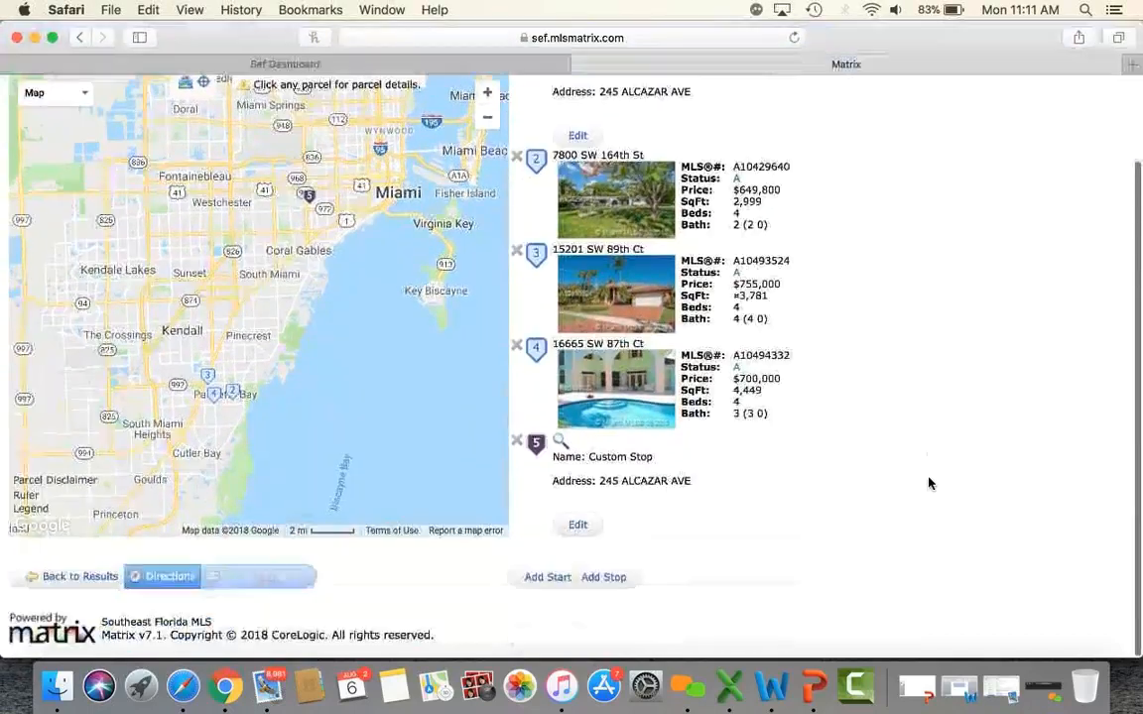
scroll(928, 483, "up", 3)
scroll(928, 483, "down", 3)
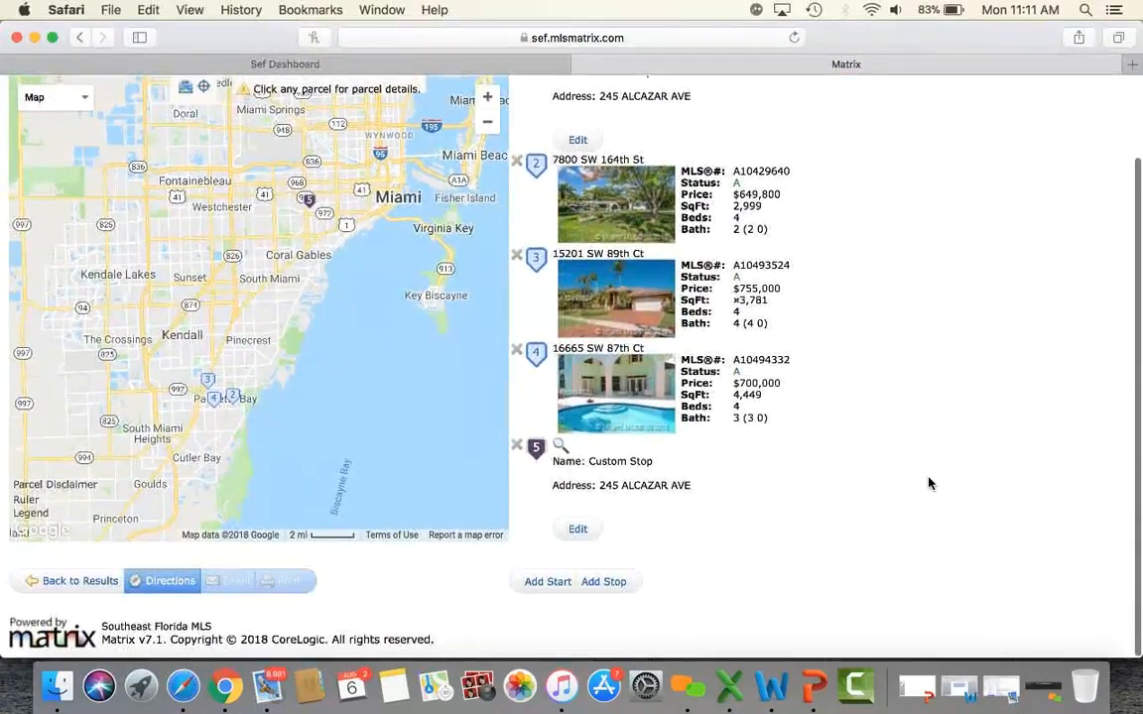
scroll(928, 483, "up", 3)
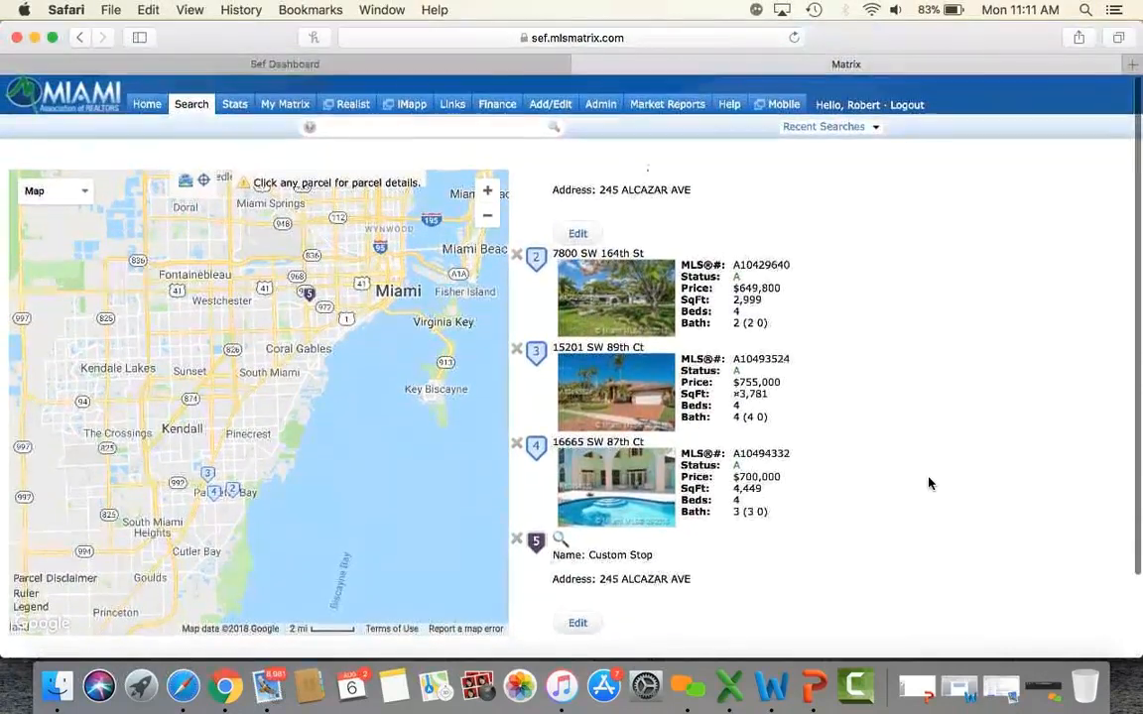
scroll(928, 483, "down", 3)
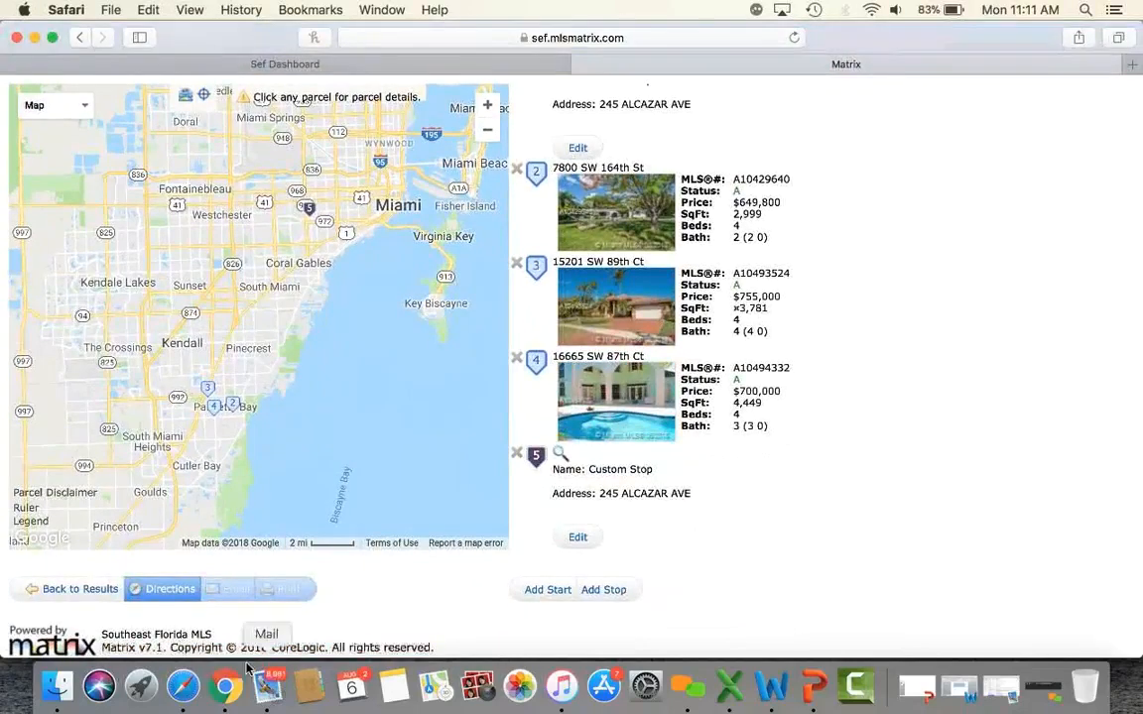
Calculate the 29-mile route, review its turn-by-turn directions, then return to the three listings.
left_click(169, 592)
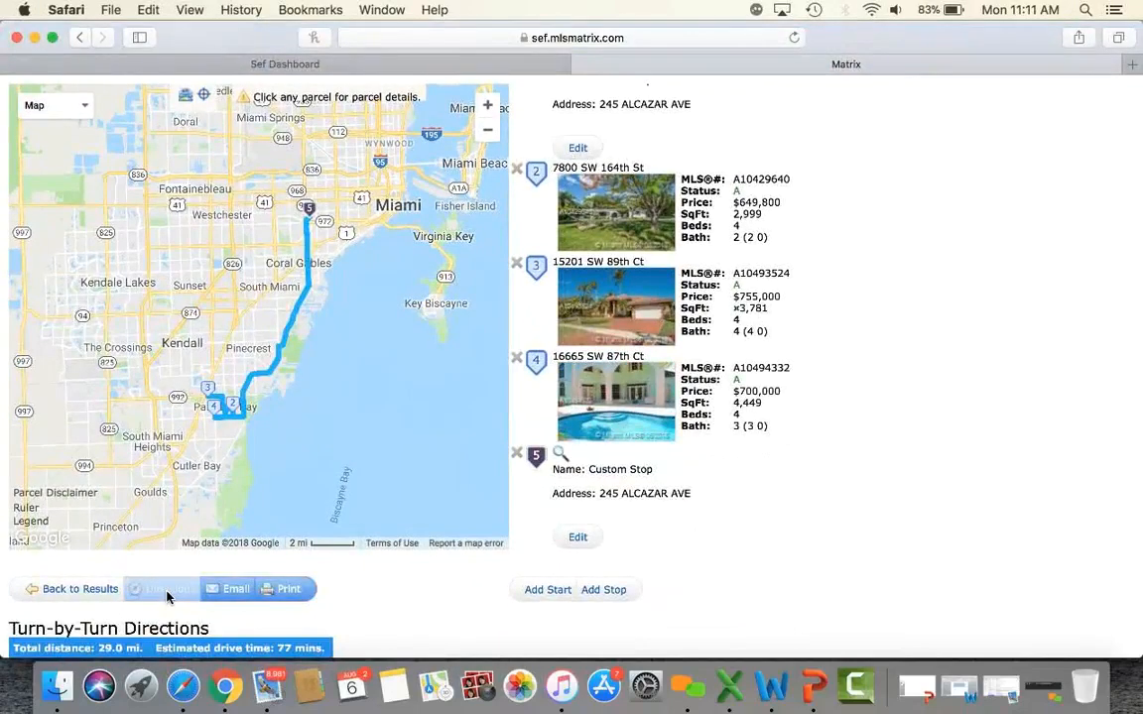
scroll(391, 589, "down", 2)
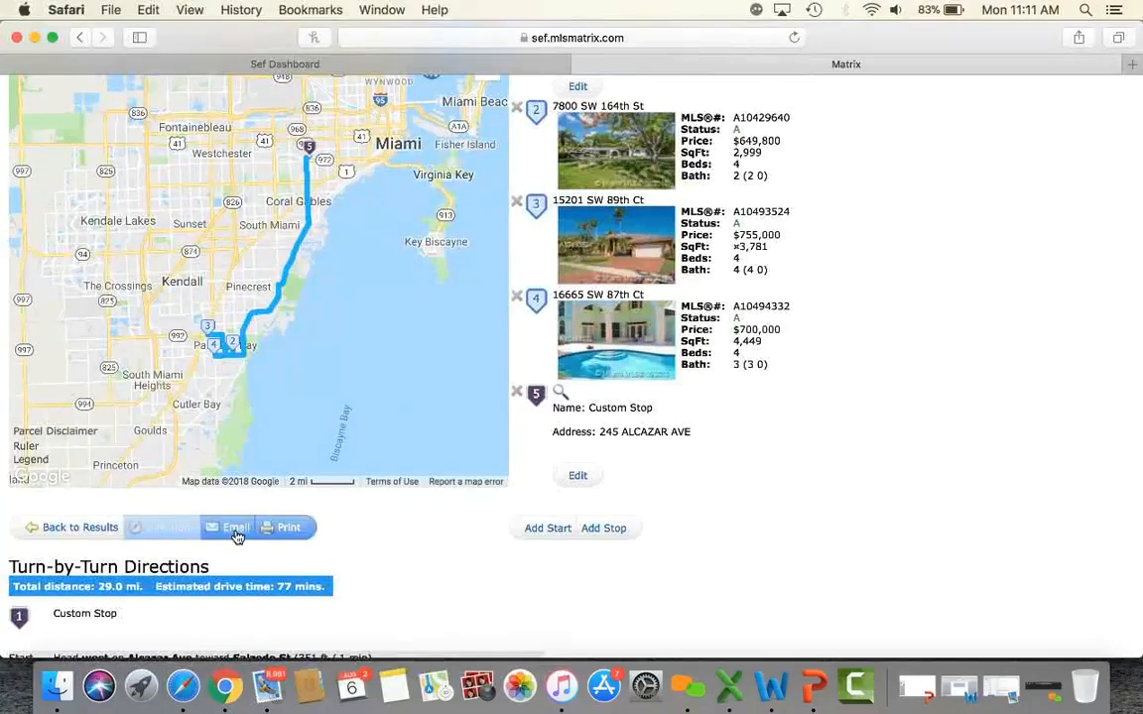
scroll(384, 553, "down", 10)
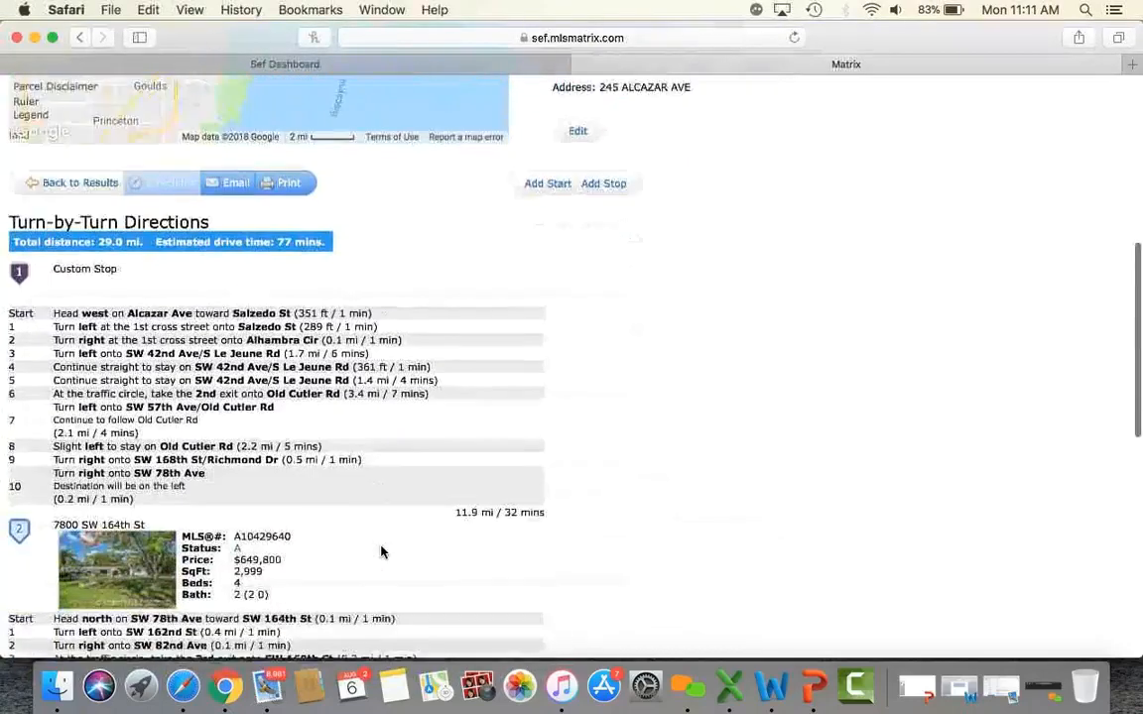
scroll(695, 481, "down", 20)
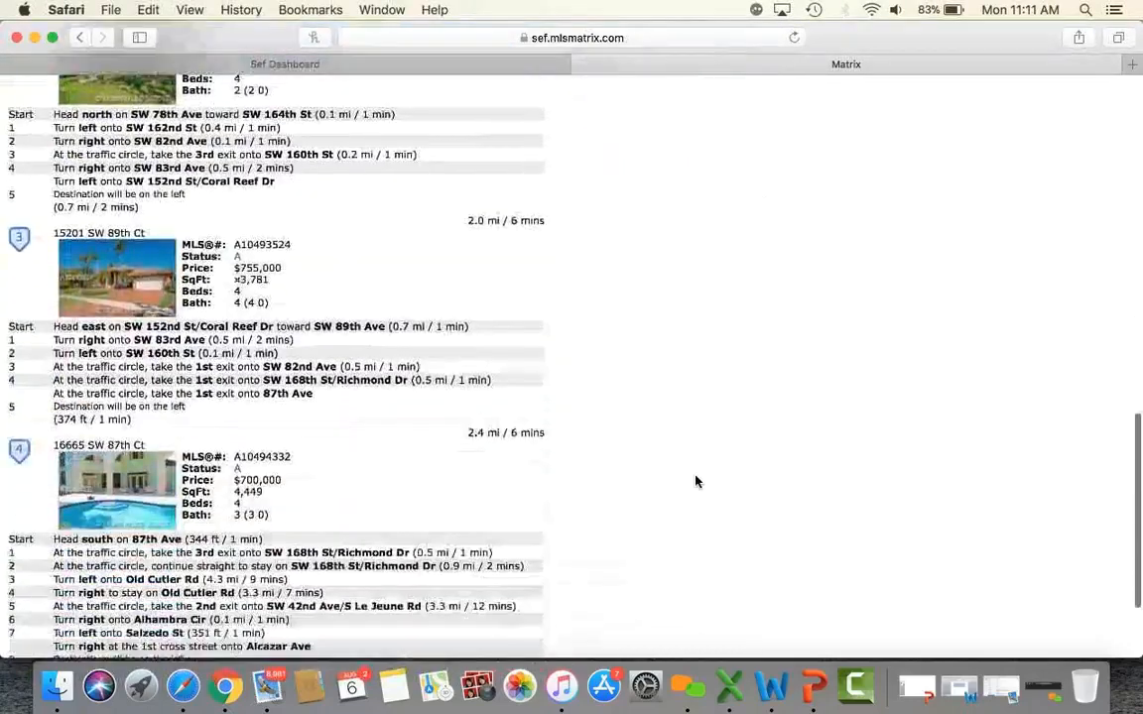
scroll(695, 481, "up", 20)
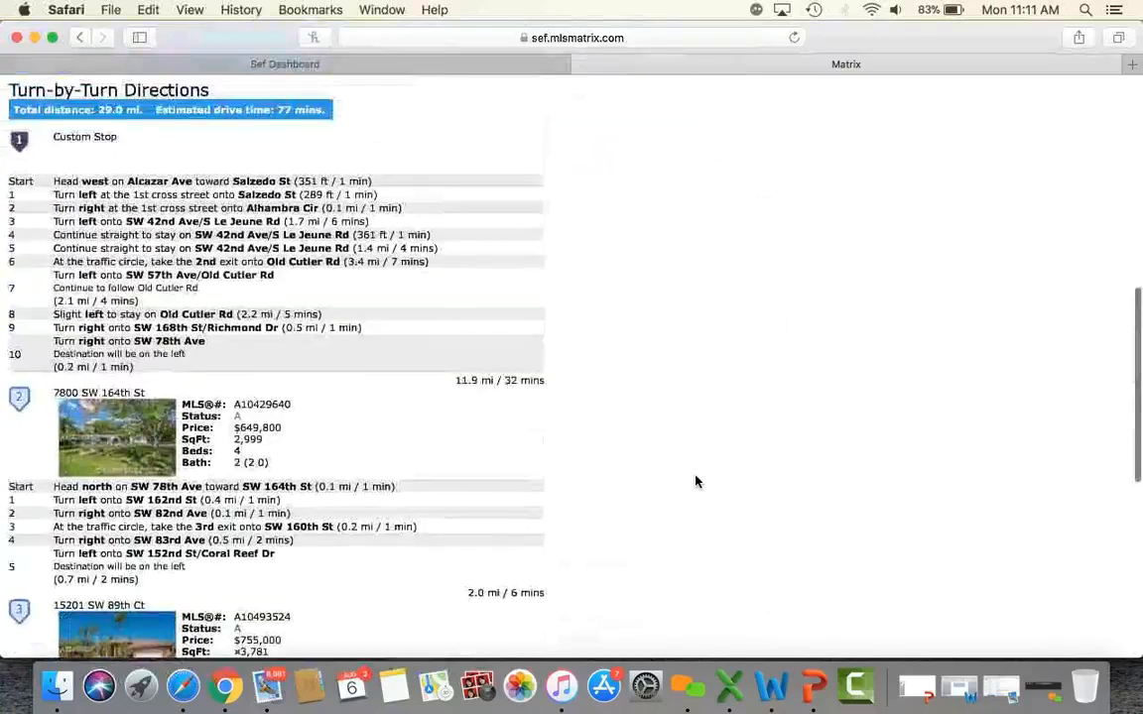
scroll(695, 481, "up", 5)
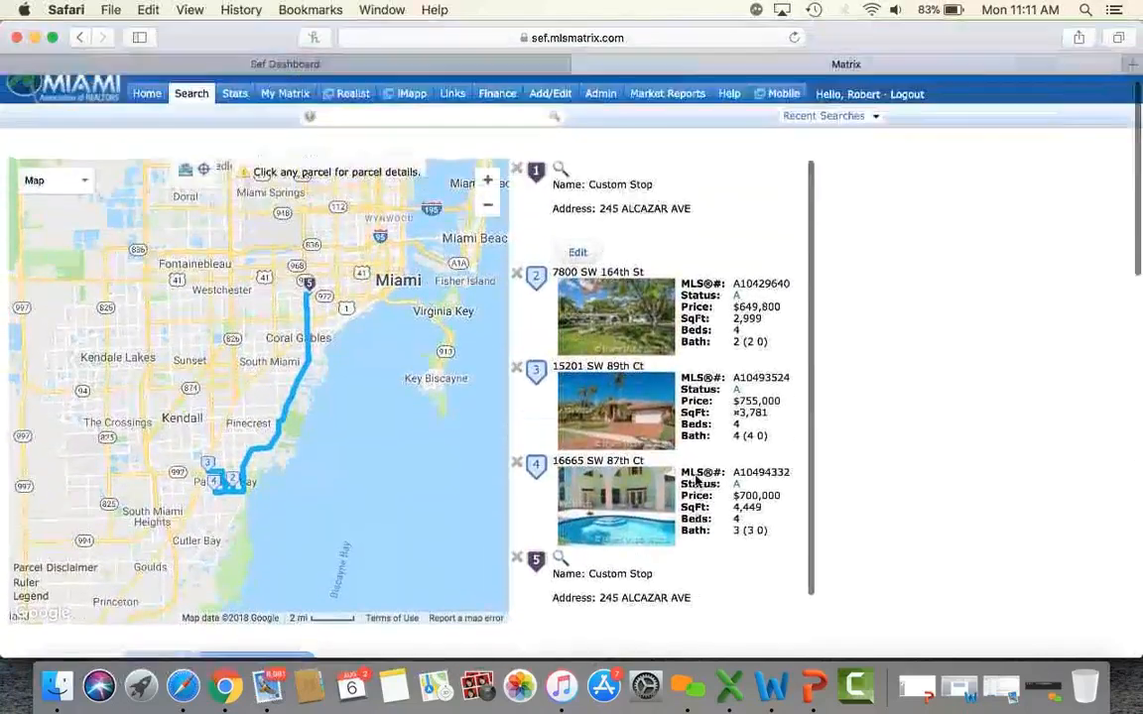
scroll(700, 483, "down", 3)
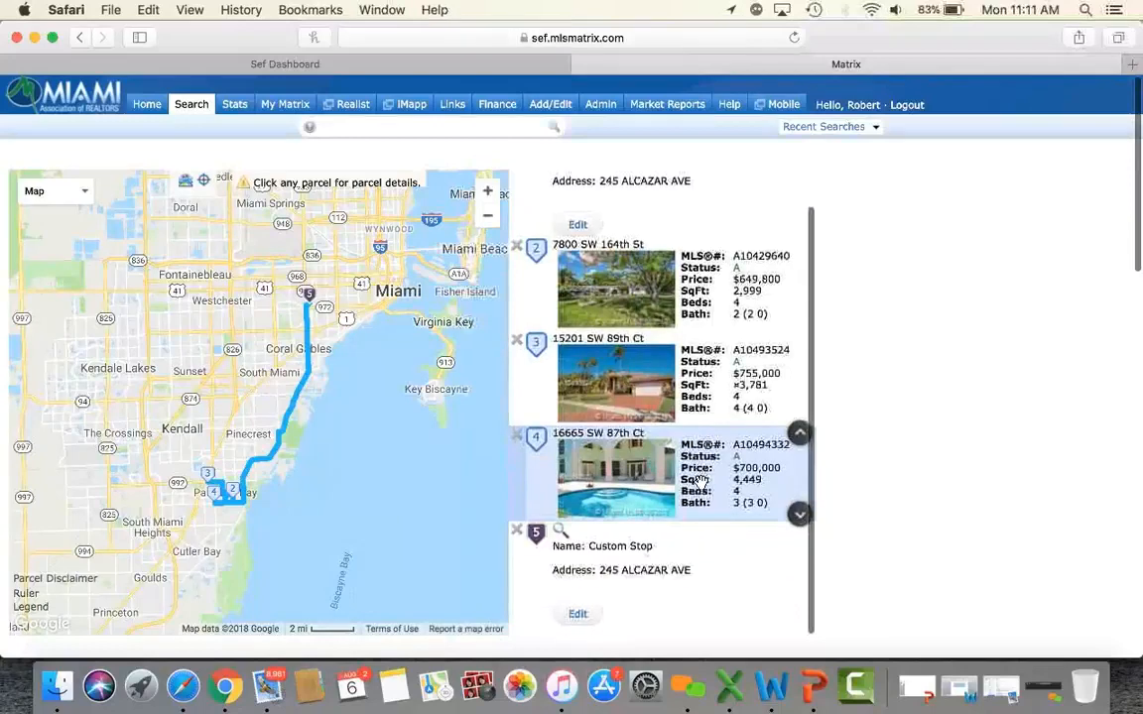
scroll(900, 450, "down", 20)
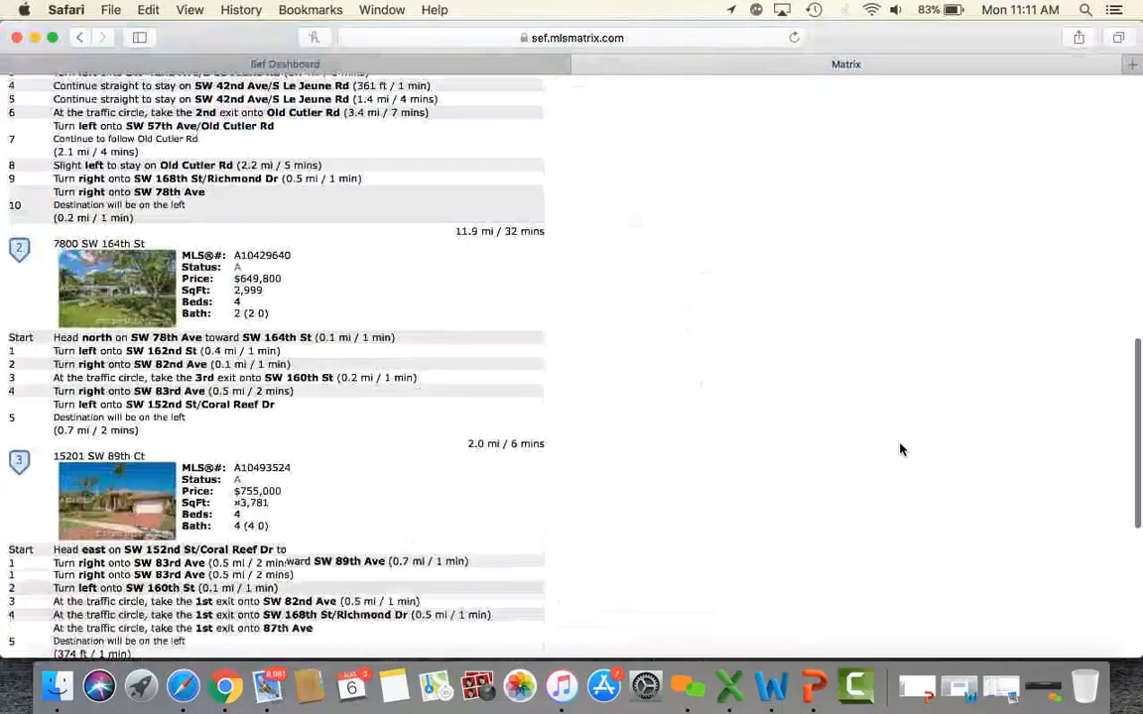
scroll(900, 449, "up", 20)
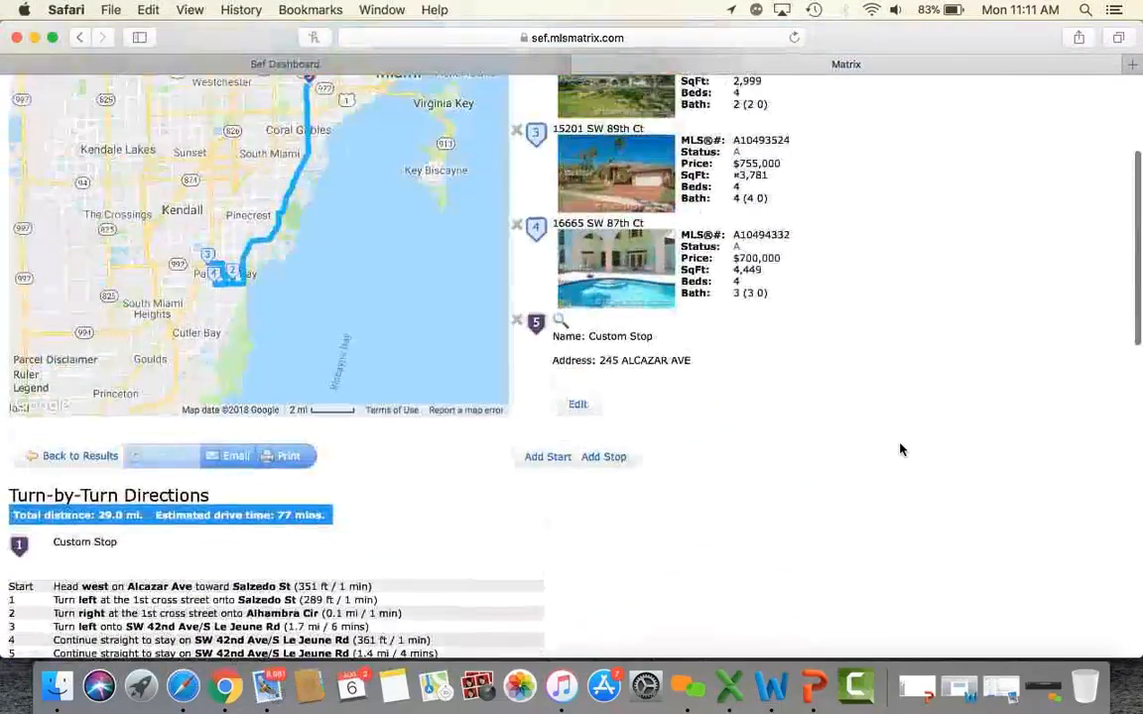
left_click(71, 494)
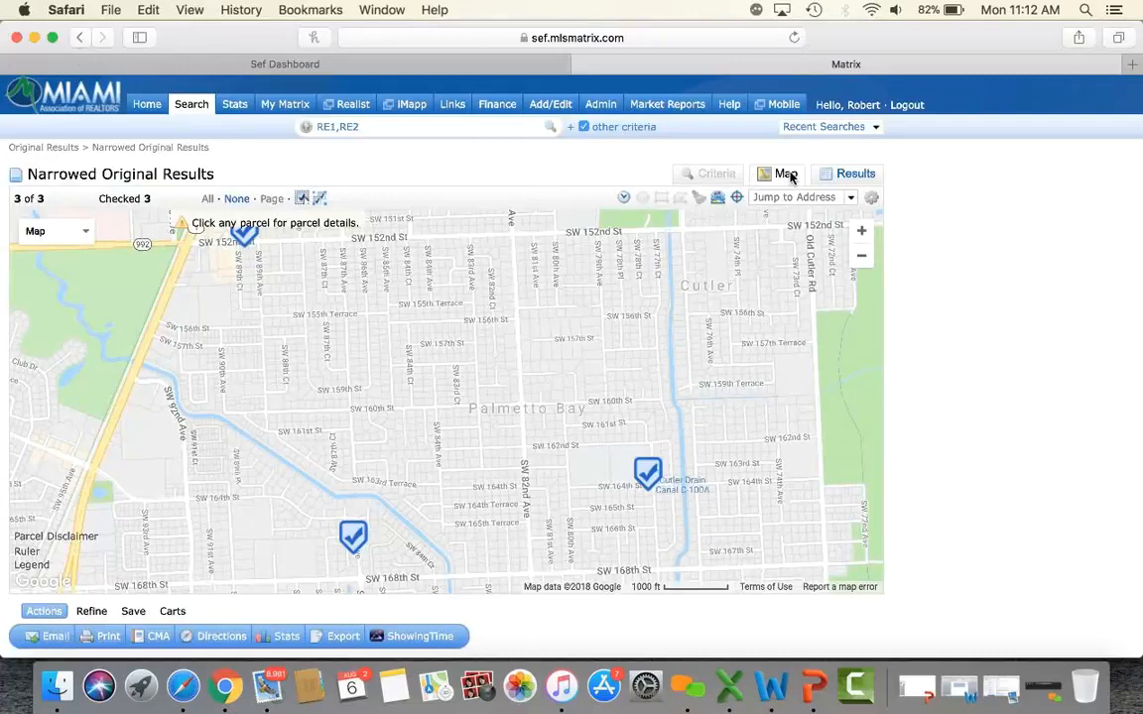
Set up an RE1/RE2 search for price 500-800, Single Family, type Single.
mouse_move(183, 107)
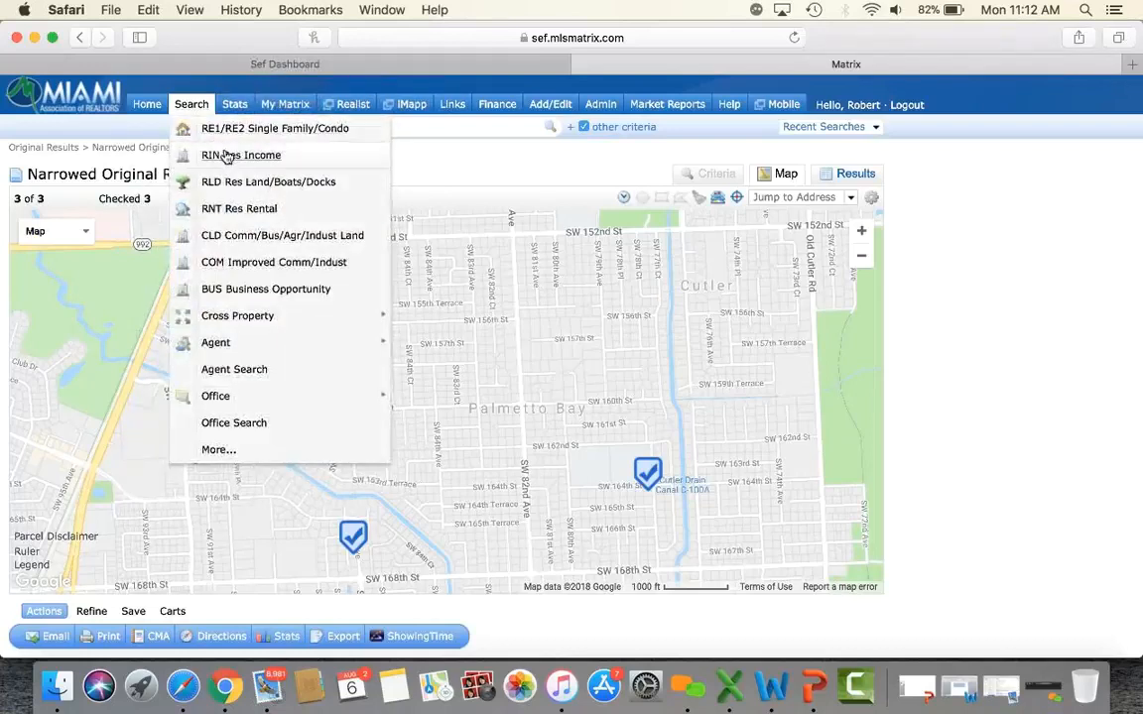
left_click(235, 131)
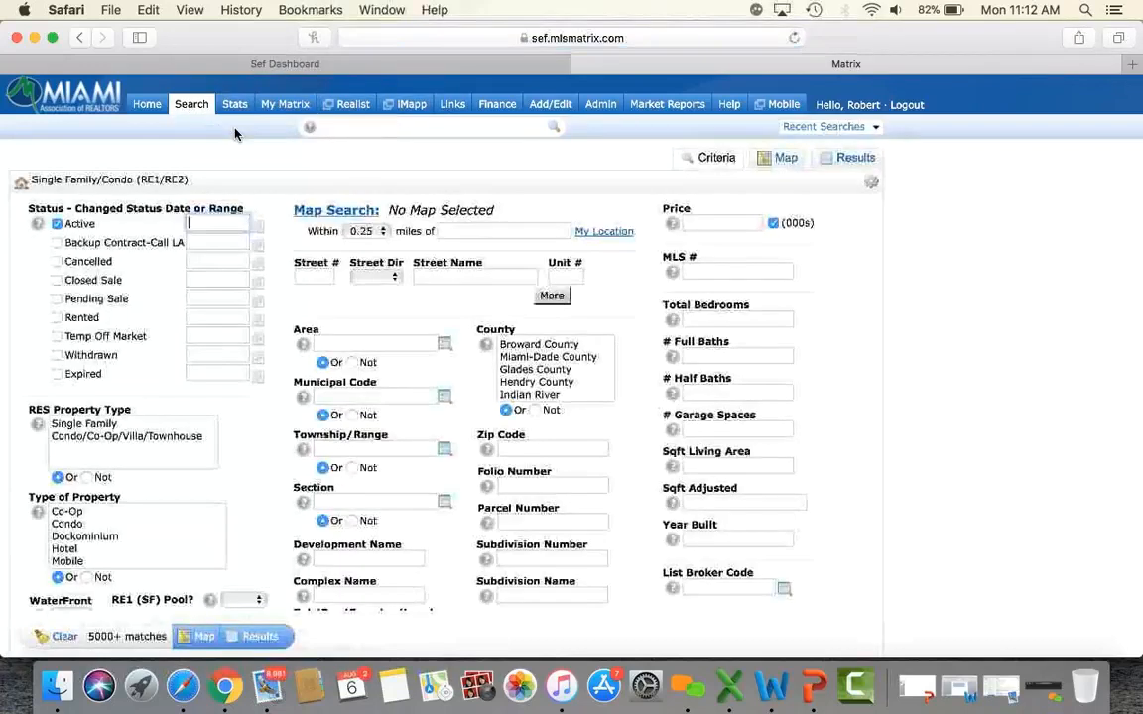
left_click(716, 226)
type("5")
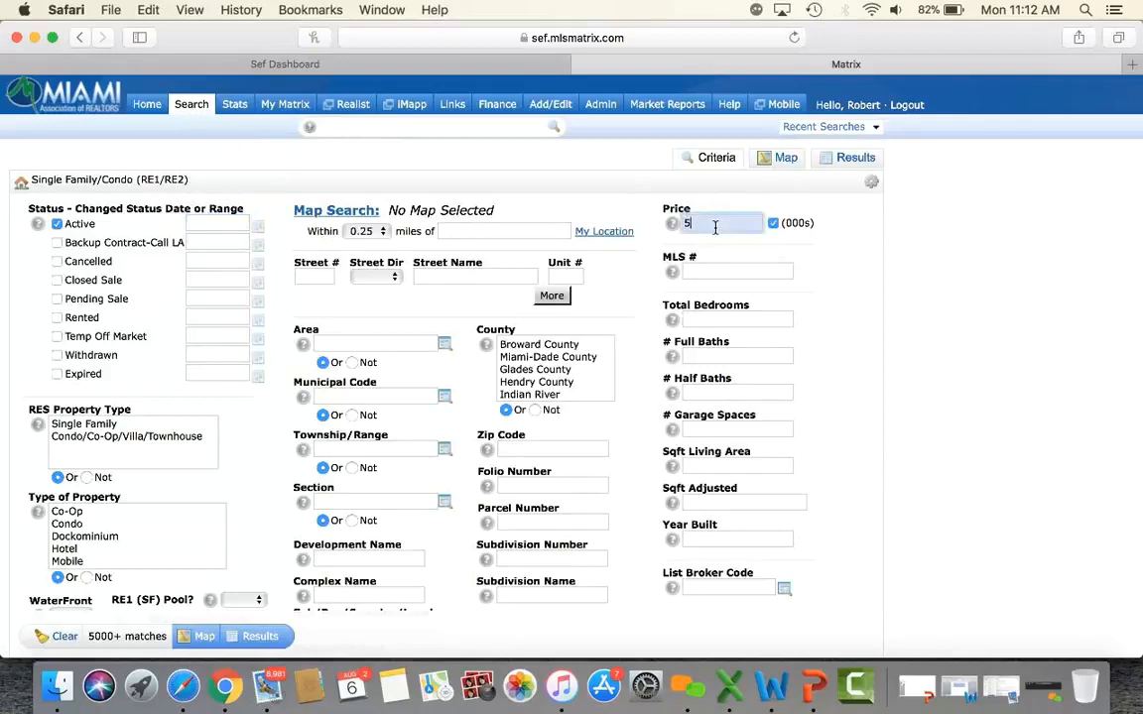
type("00-800")
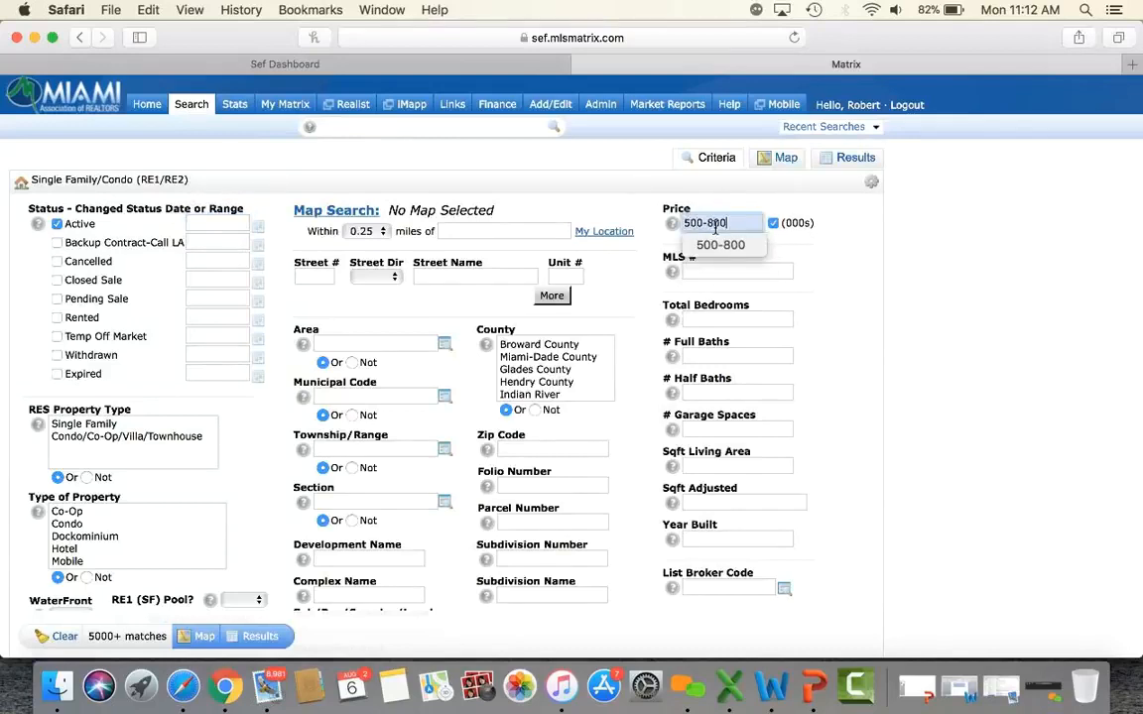
right_click(105, 424)
left_click(81, 426)
left_click(84, 425)
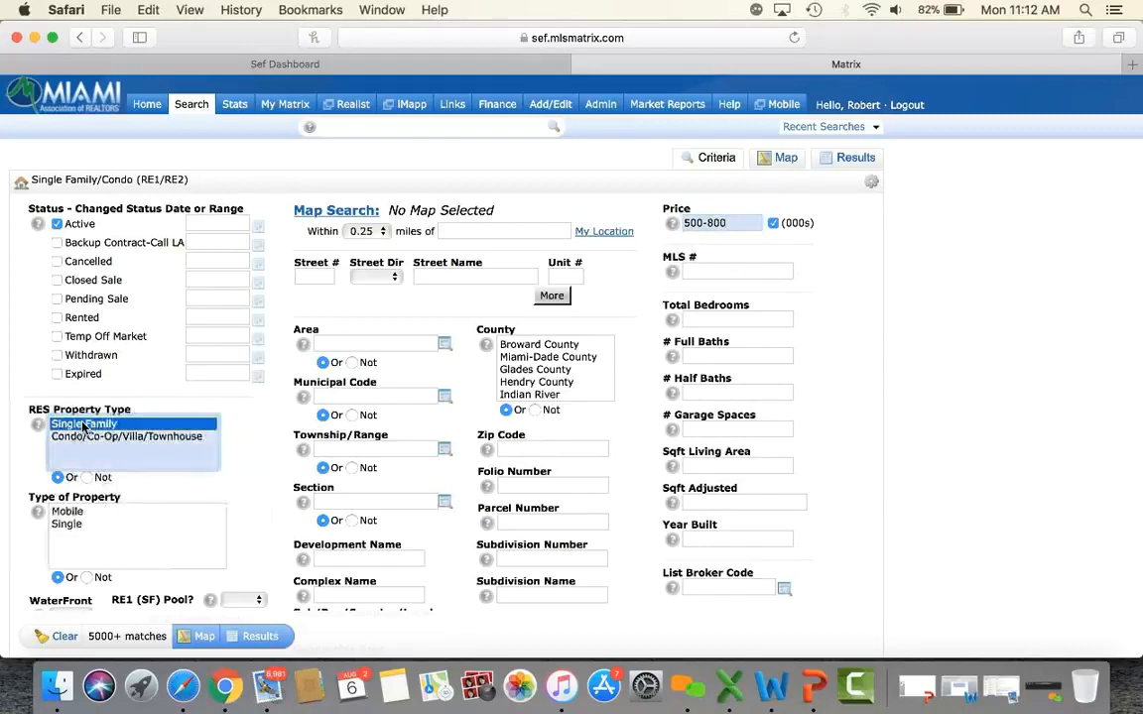
left_click(66, 524)
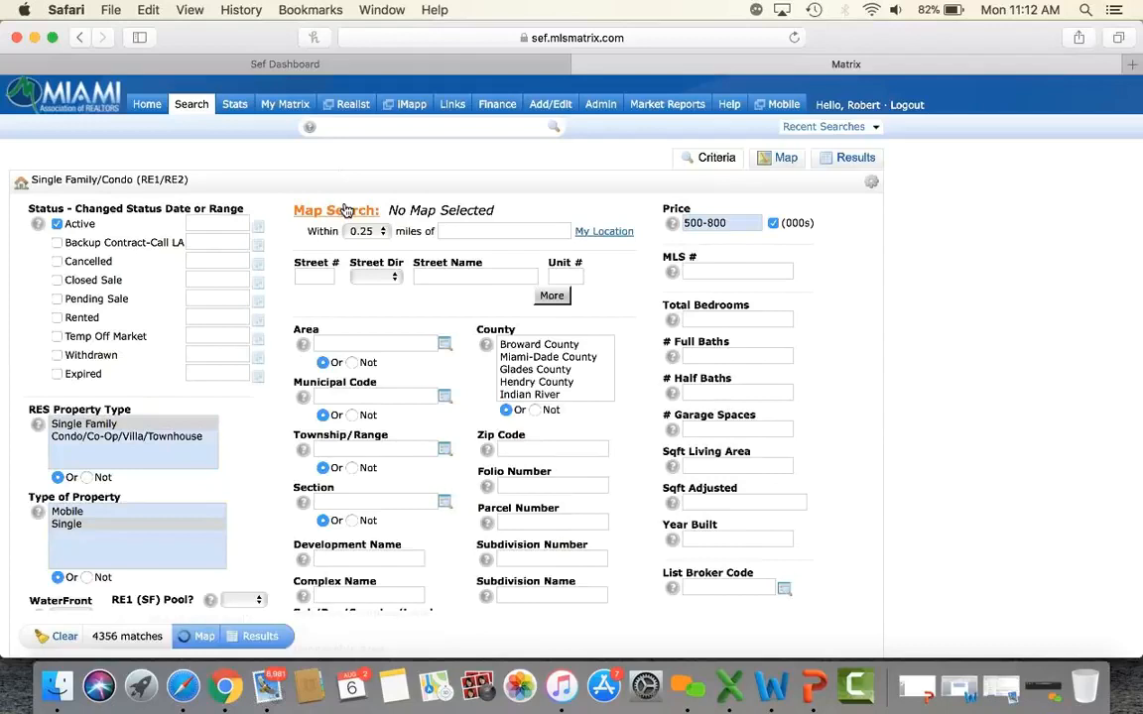
Map the 4356 matches, zoom in two levels and centre on Kendall.
left_click(346, 210)
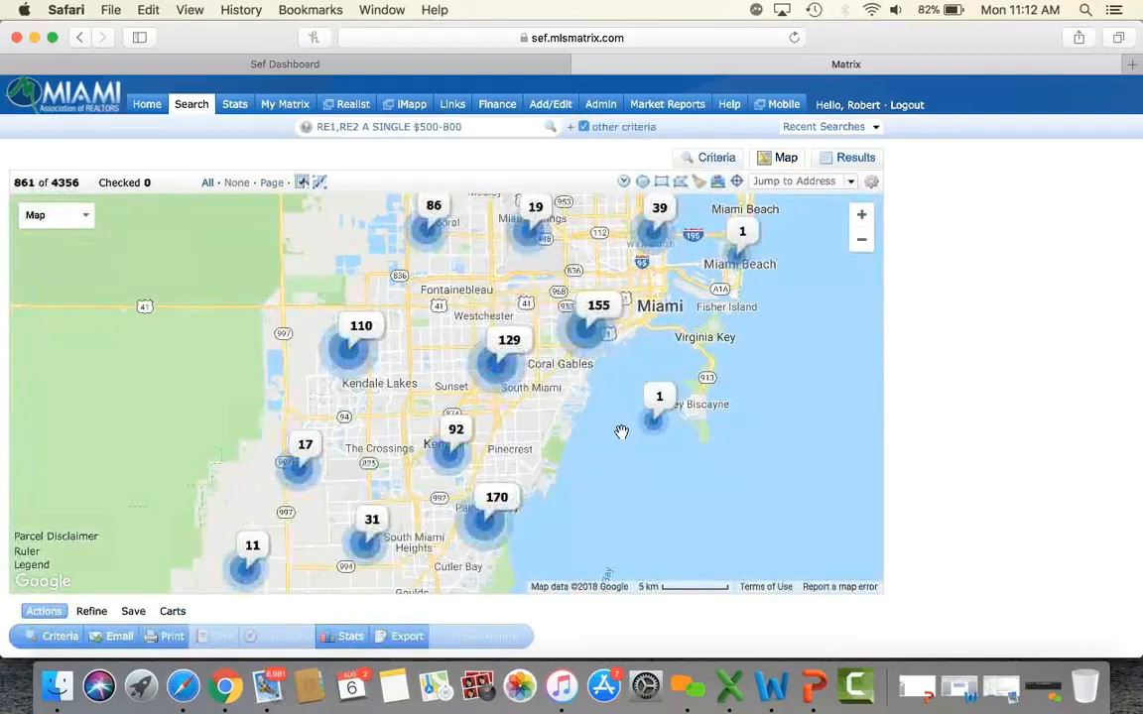
left_click(862, 214)
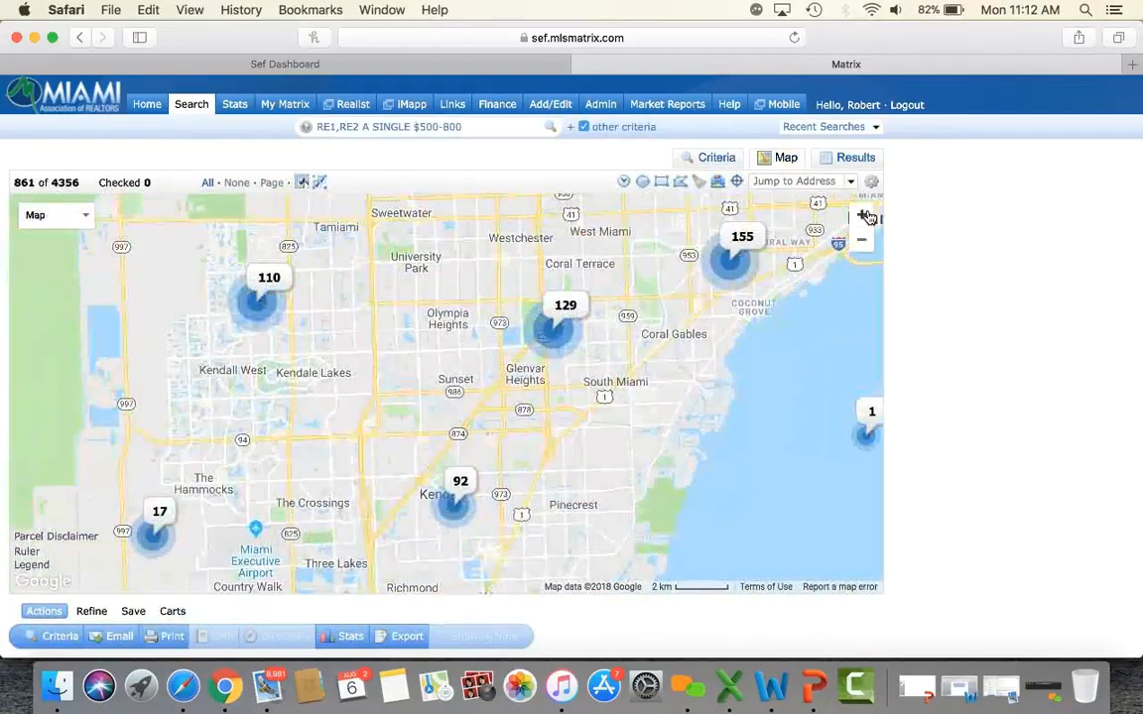
left_click(866, 217)
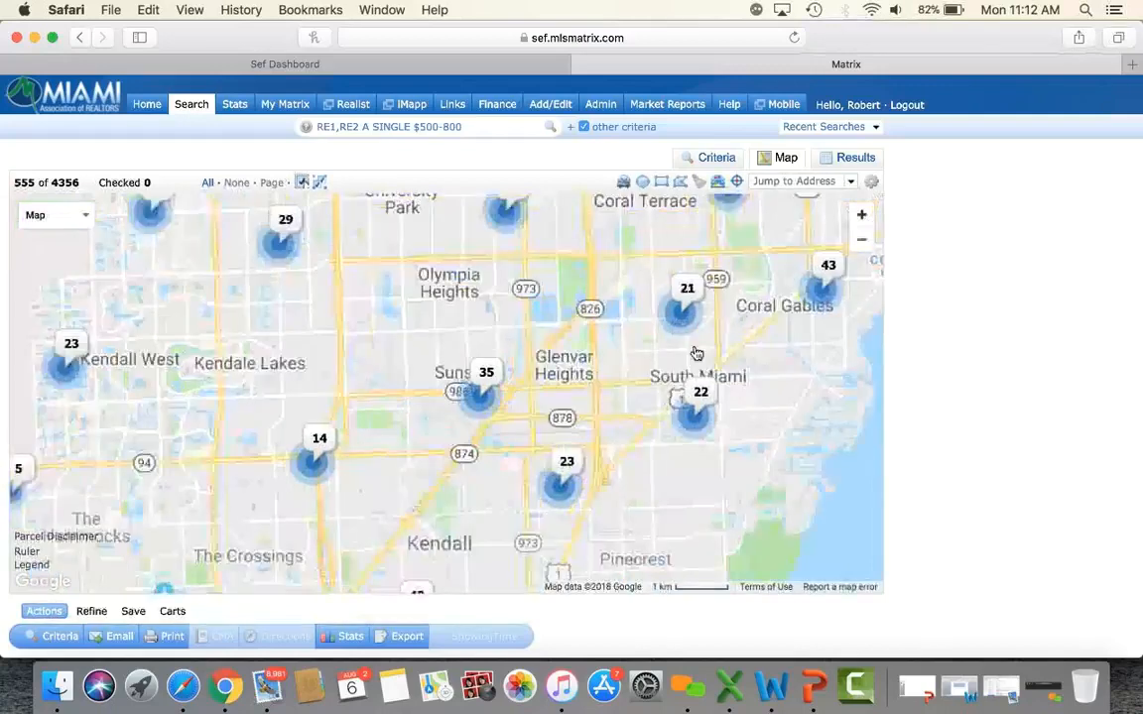
left_click_drag(527, 522, 541, 323)
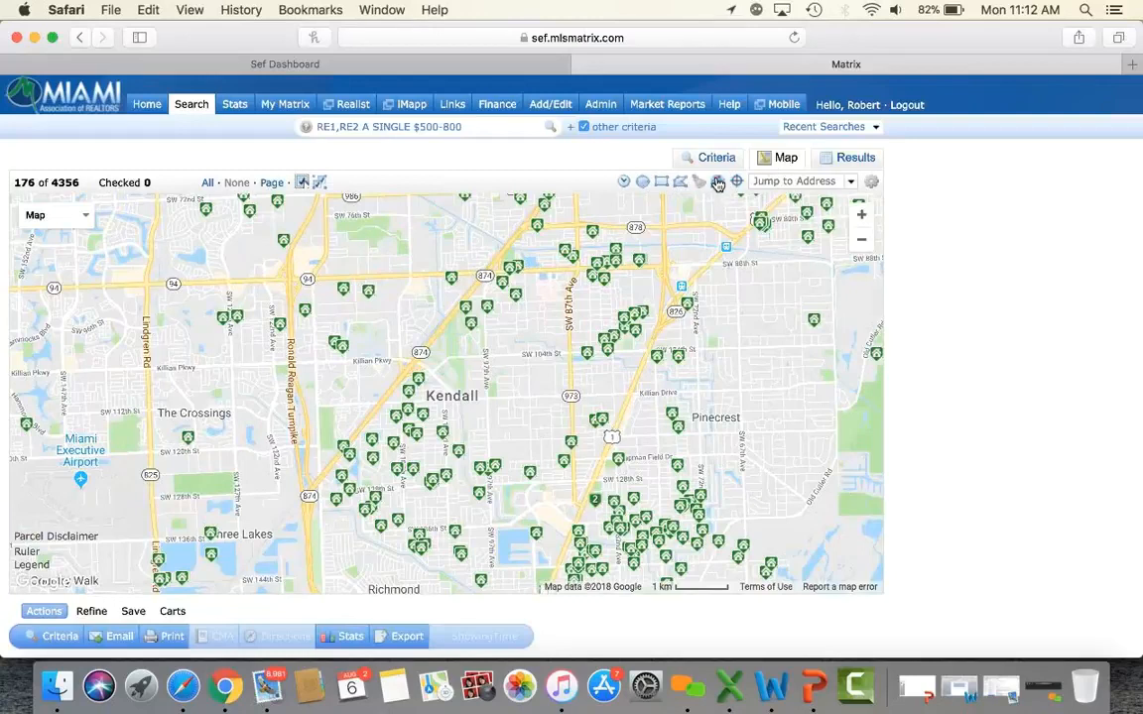
Check the school boundary layer options and pan the map across Kendall and South Miami.
left_click(717, 184)
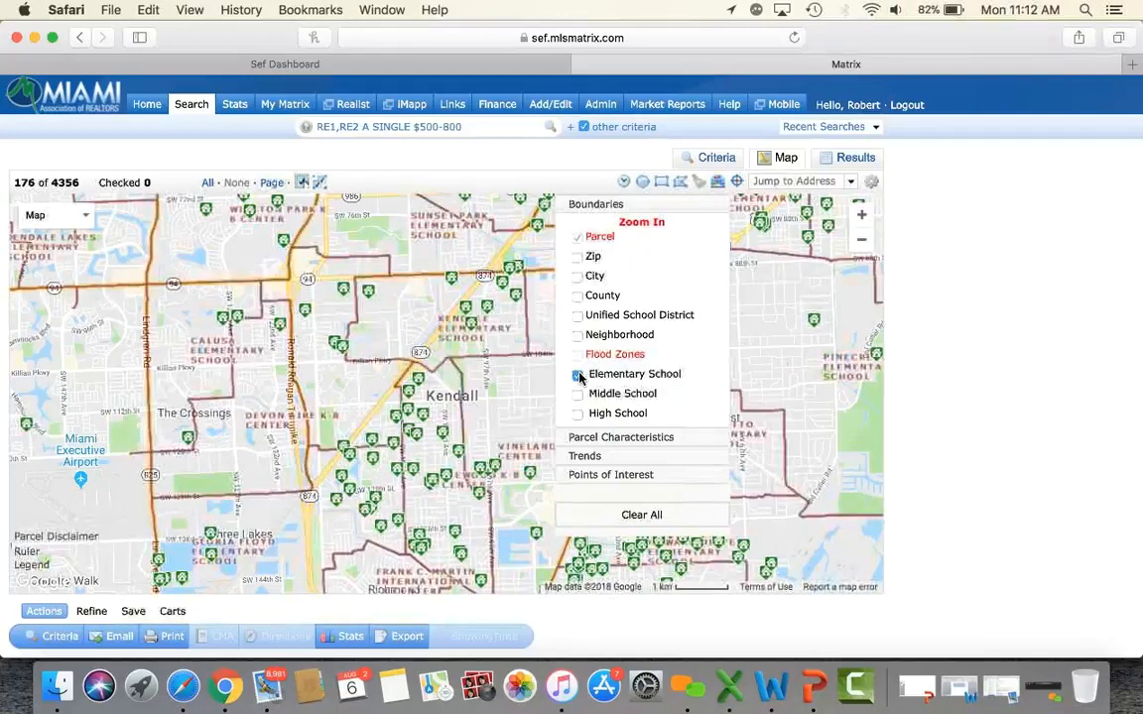
left_click(717, 183)
left_click(718, 182)
left_click(717, 182)
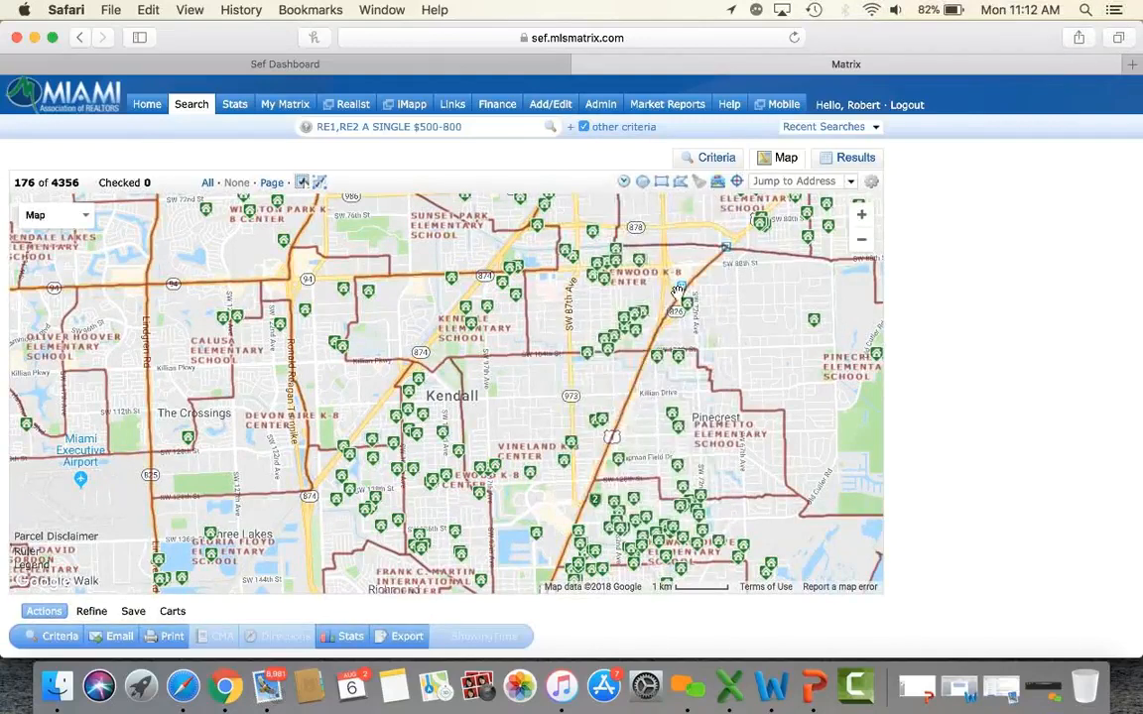
left_click_drag(640, 428, 597, 413)
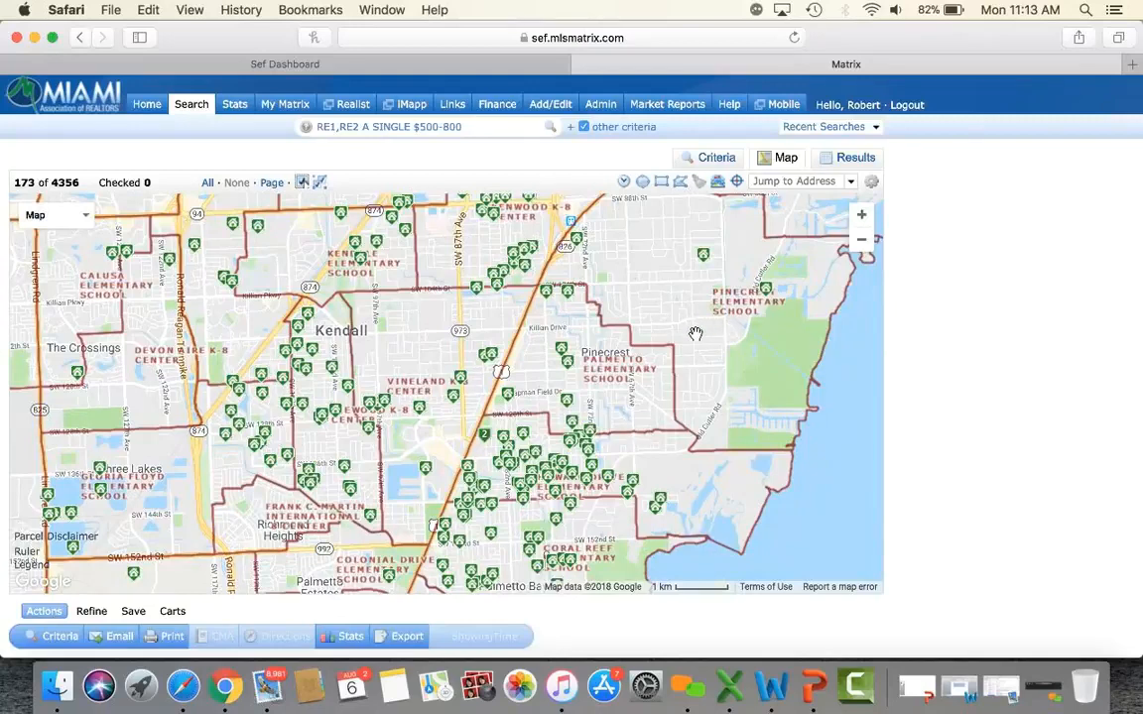
left_click_drag(635, 256, 608, 359)
left_click_drag(774, 380, 817, 343)
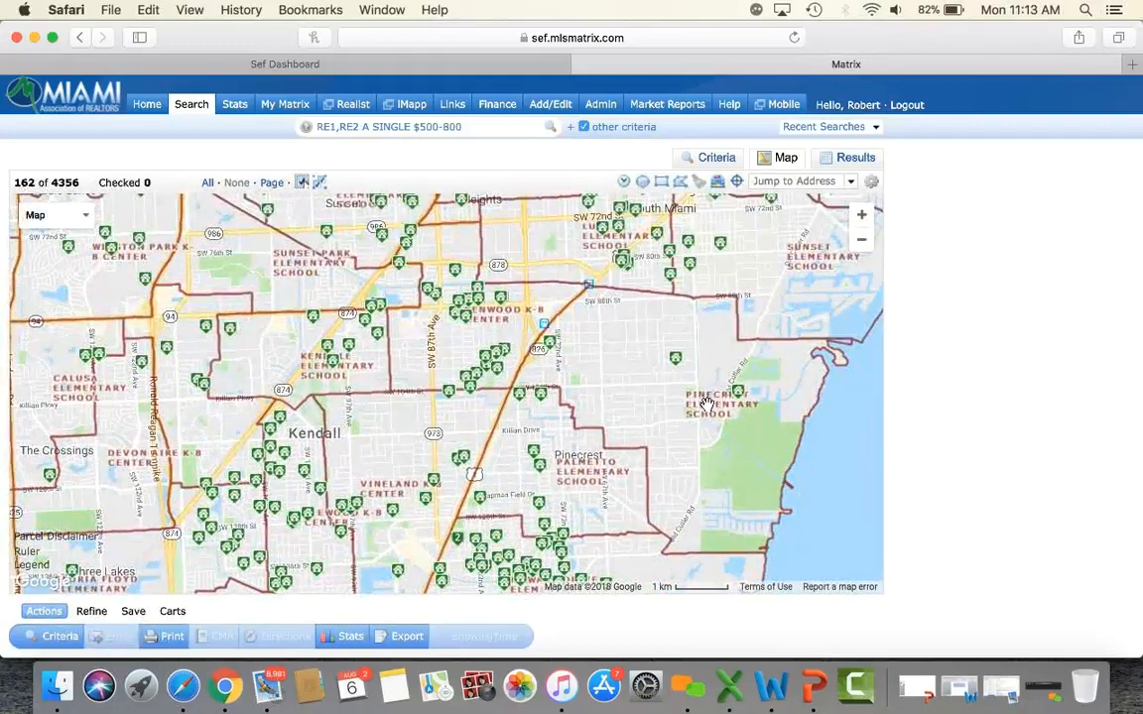
left_click_drag(556, 405, 657, 290)
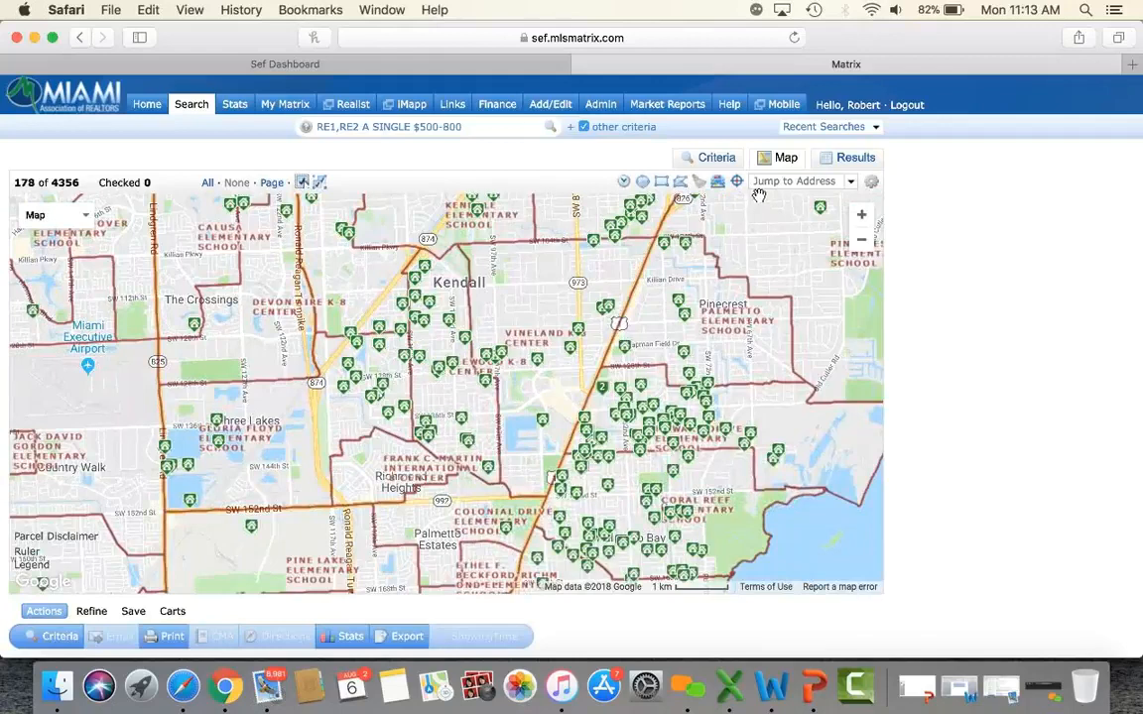
Hide elementary boundaries, toggle middle school boundaries on and off, then hide high school boundaries.
left_click(718, 188)
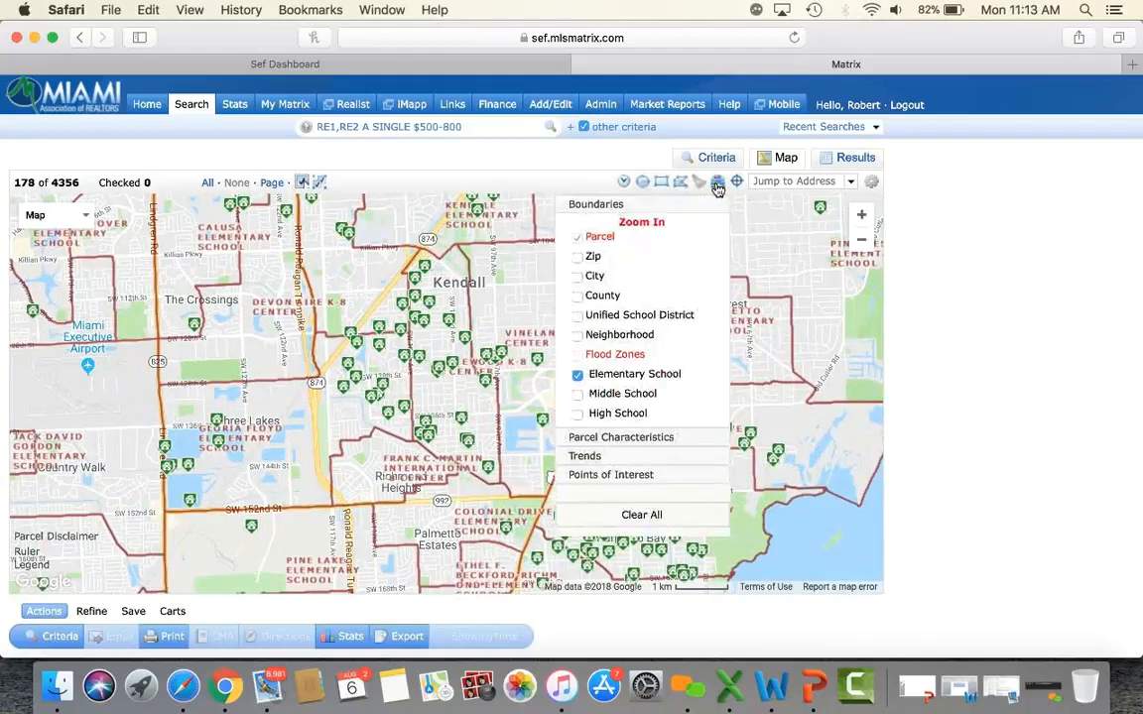
left_click(578, 378)
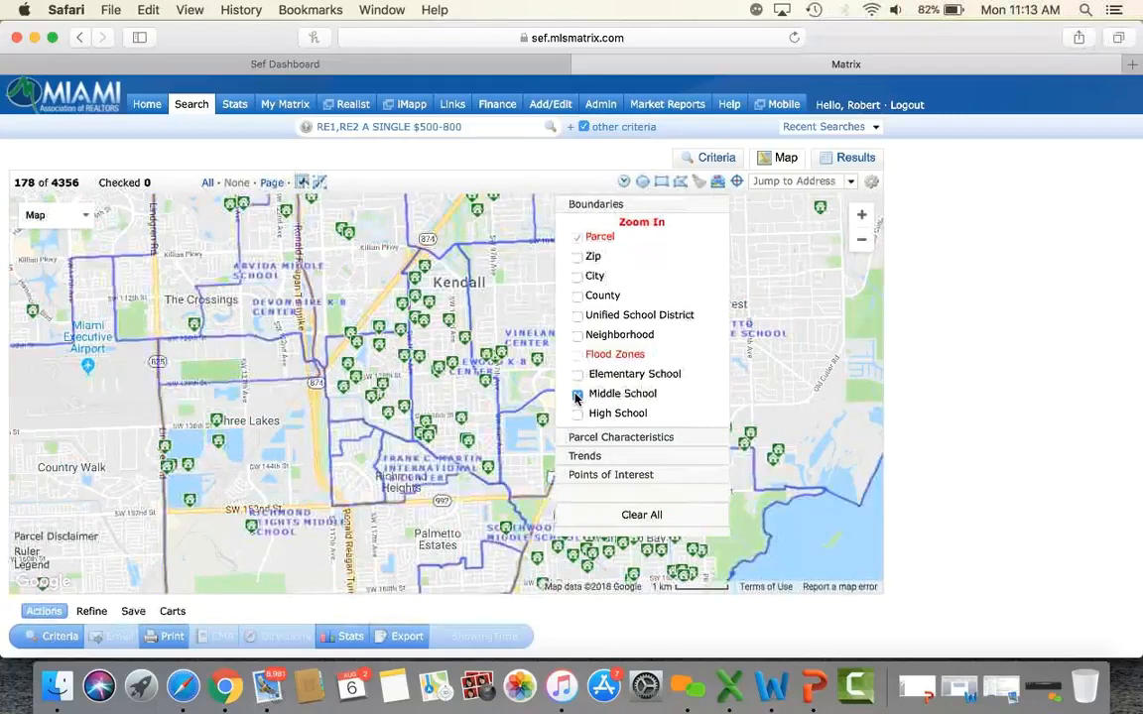
left_click(577, 396)
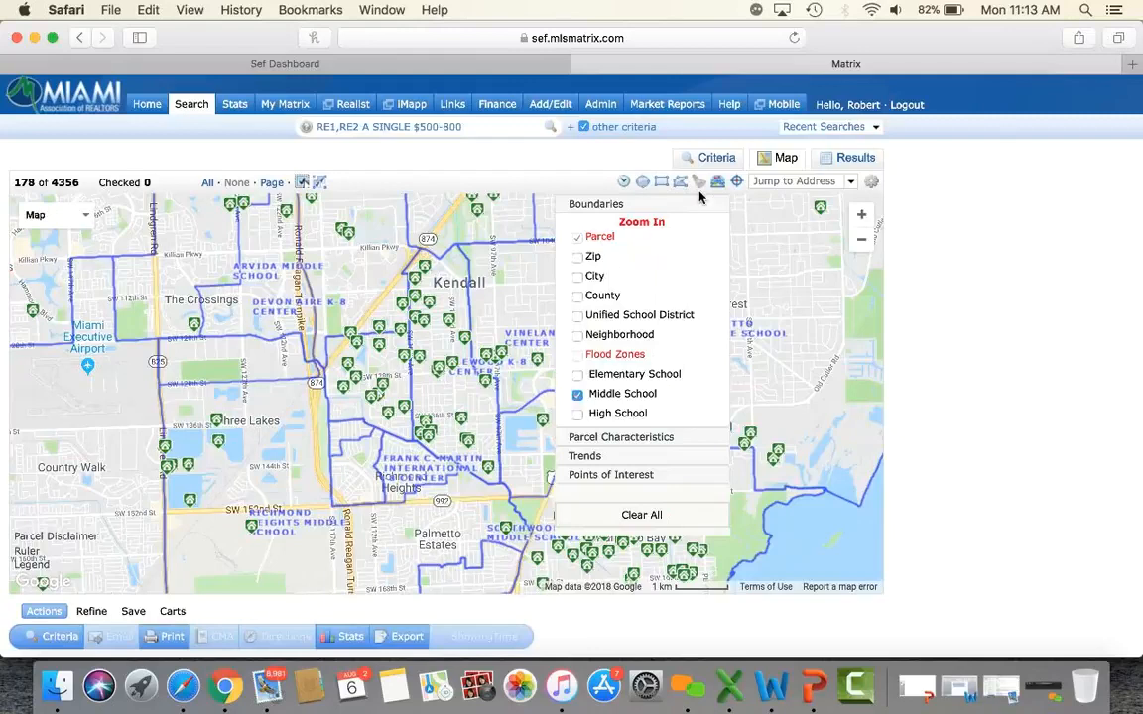
left_click(577, 395)
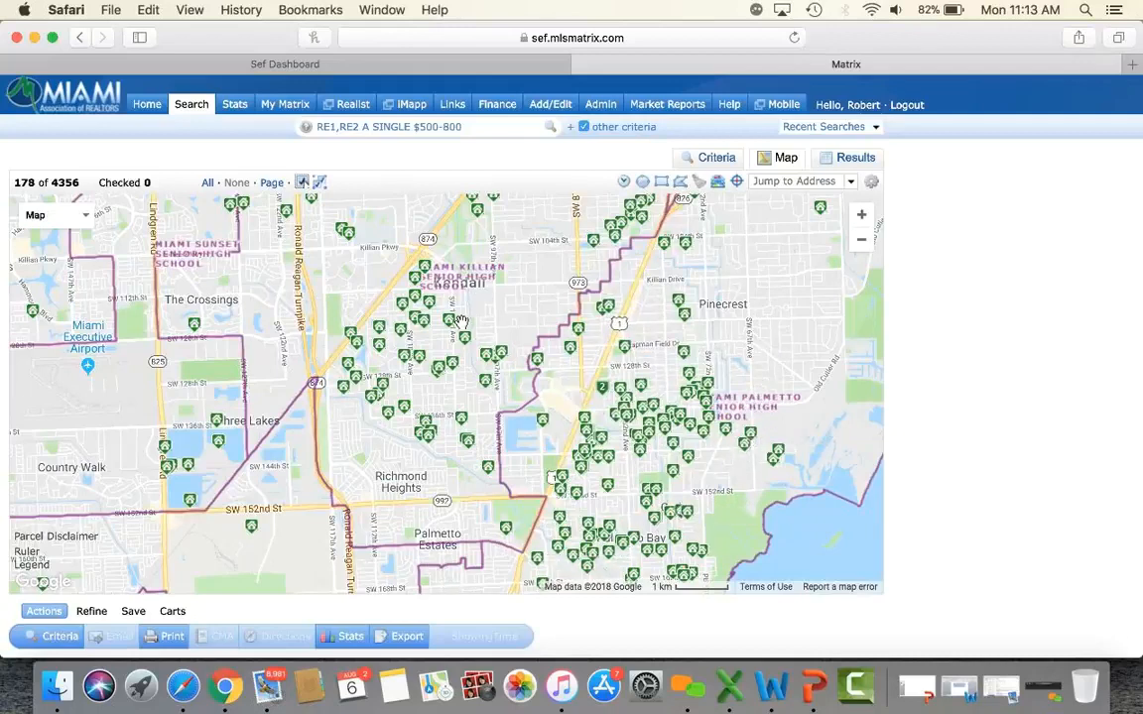
left_click(721, 186)
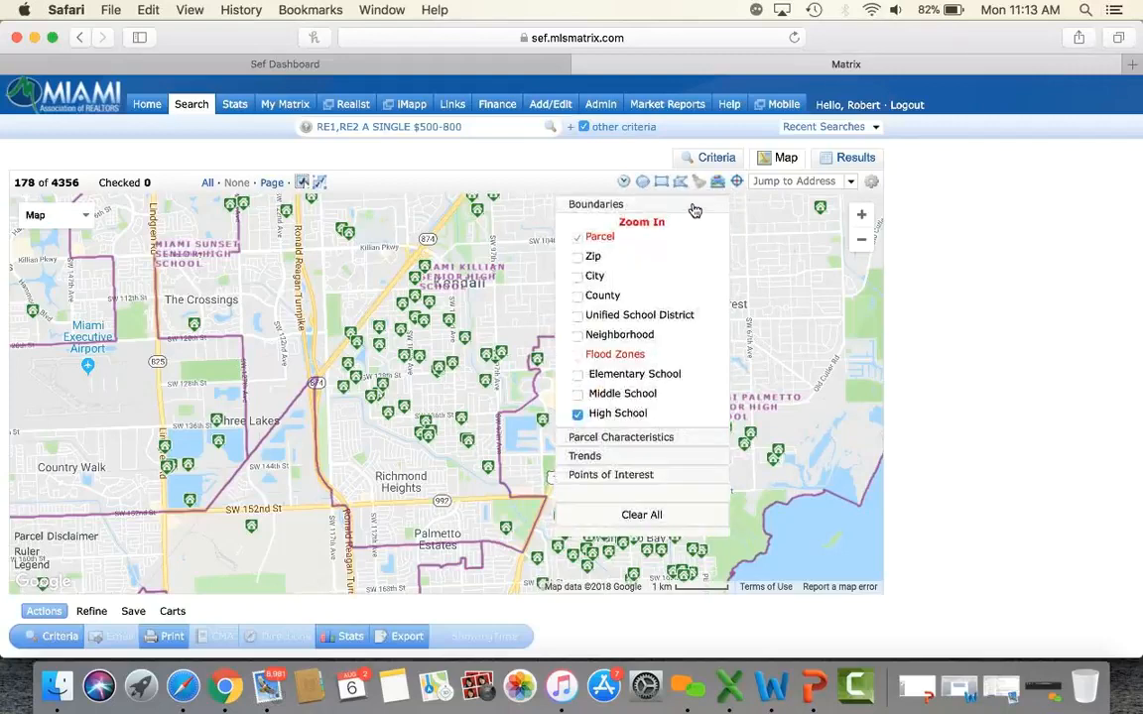
left_click(578, 415)
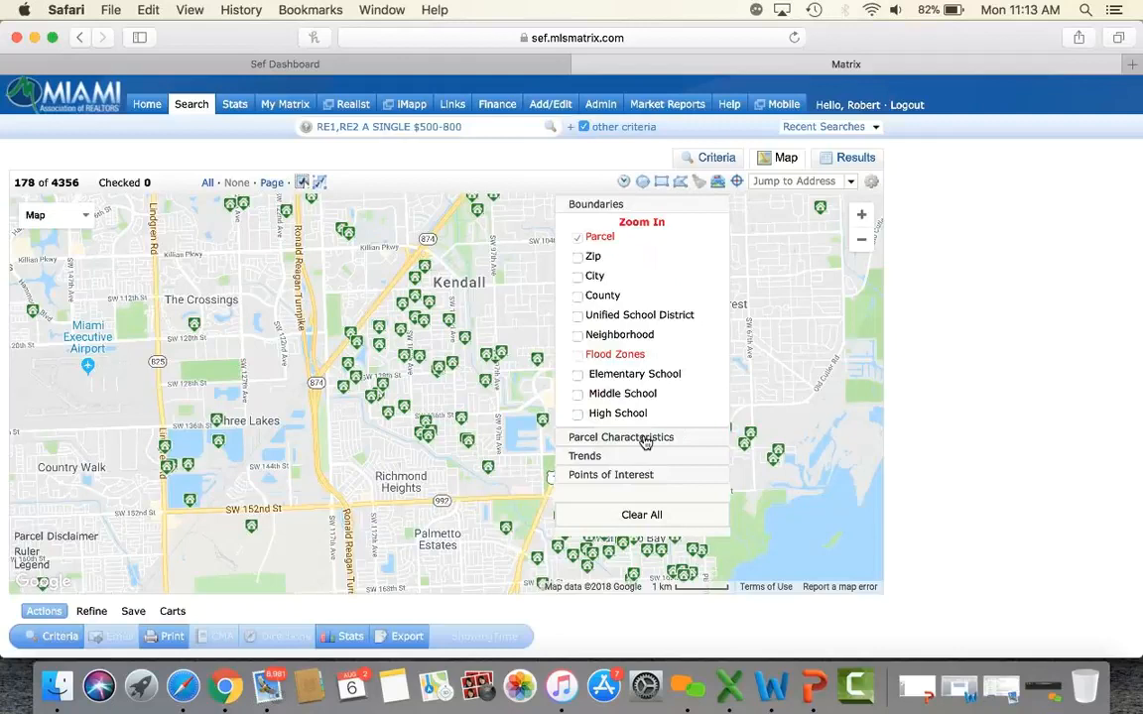
Shade zip codes by Median Sale Price, pan around Pinecrest, then clear the trends overlay.
left_click(596, 459)
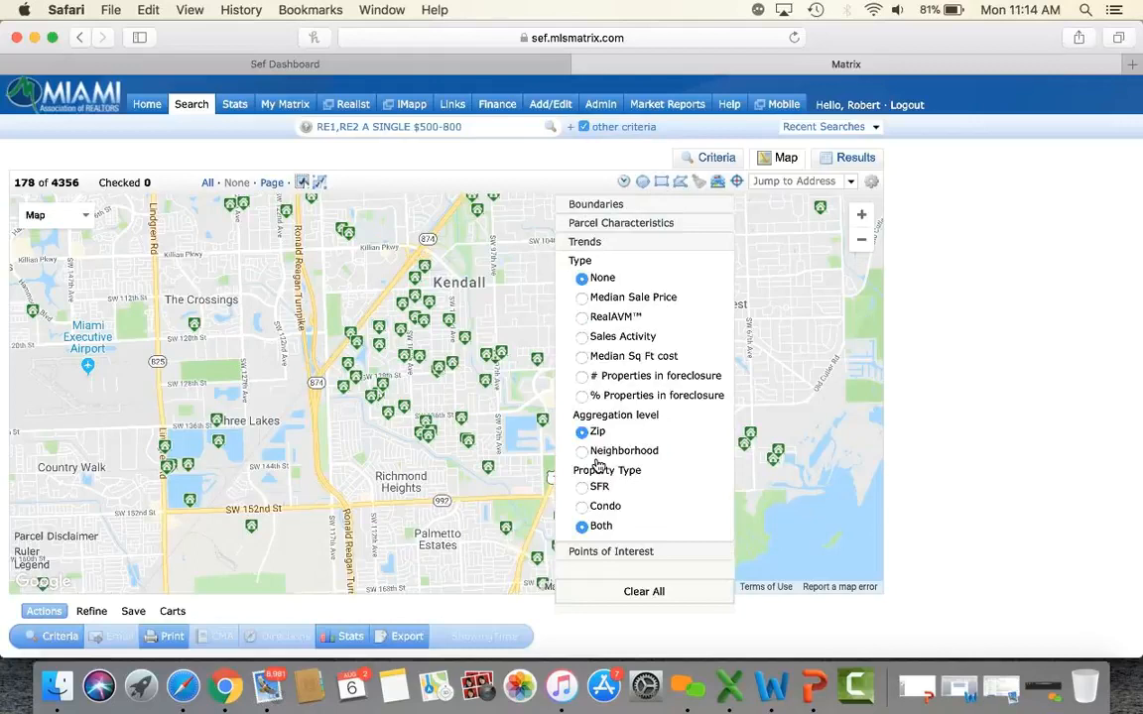
left_click(582, 299)
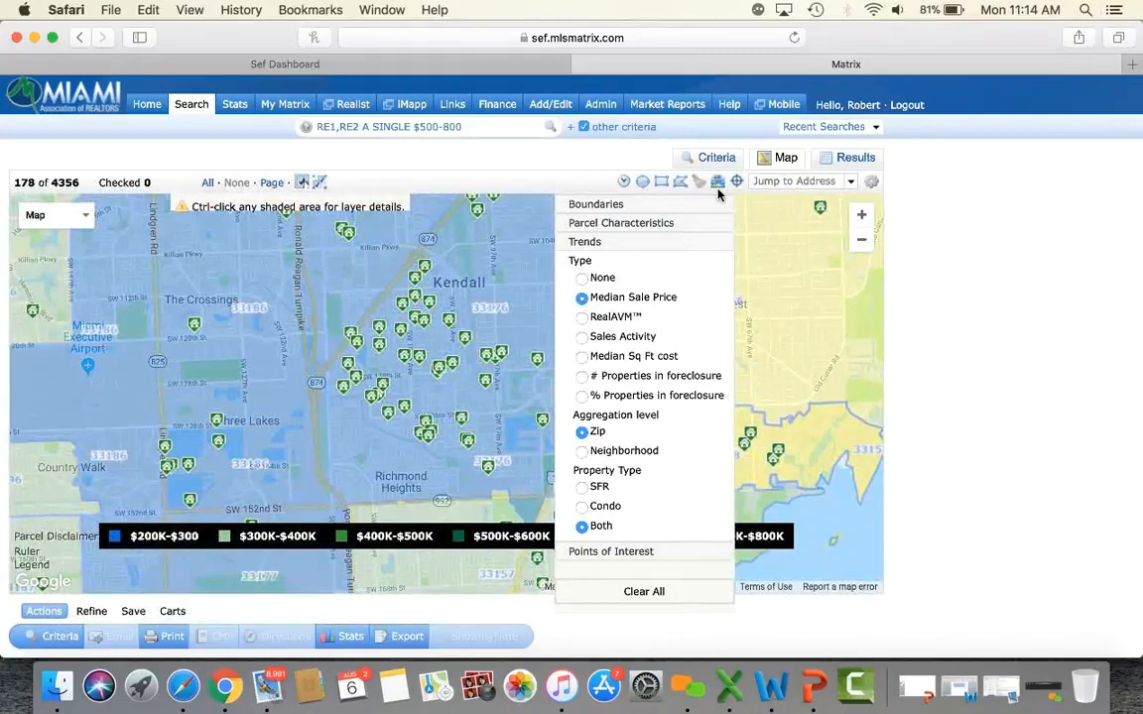
left_click_drag(723, 364, 696, 397)
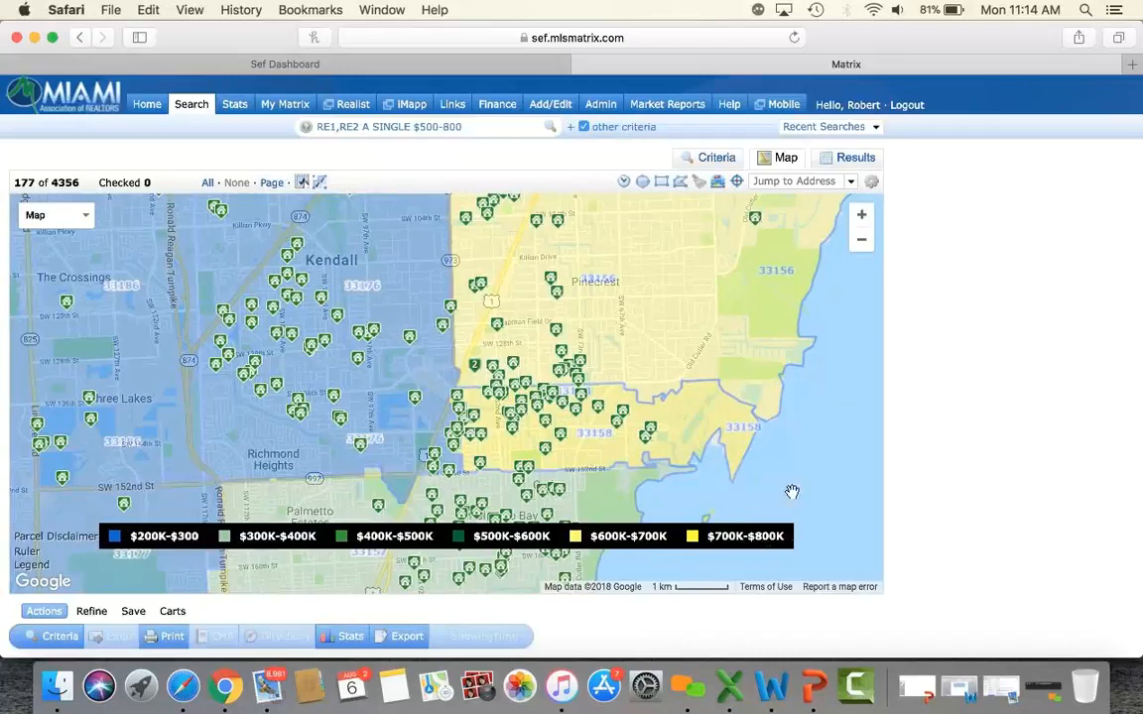
left_click_drag(748, 312, 755, 357)
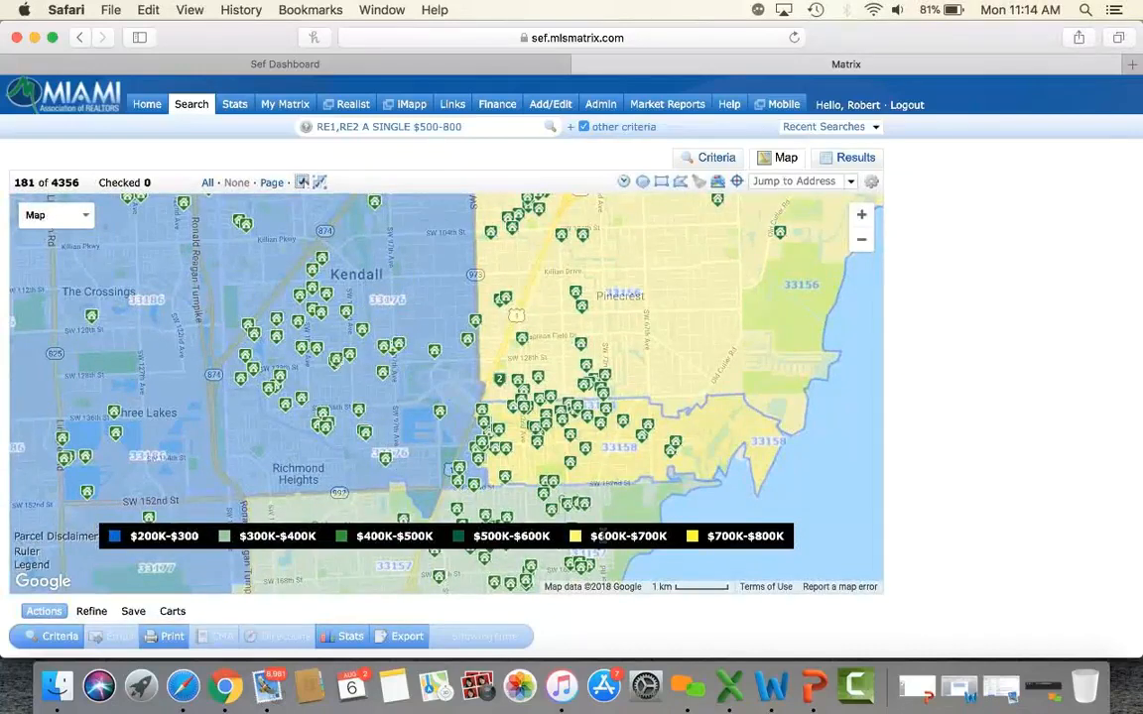
left_click(717, 188)
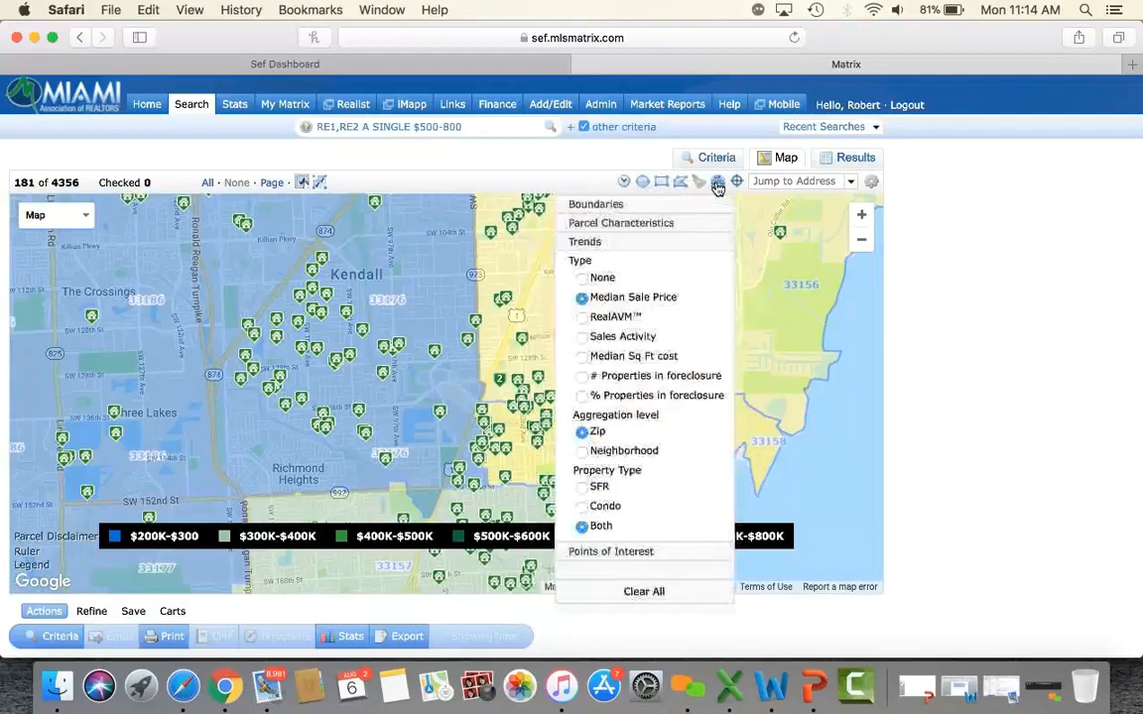
left_click(635, 595)
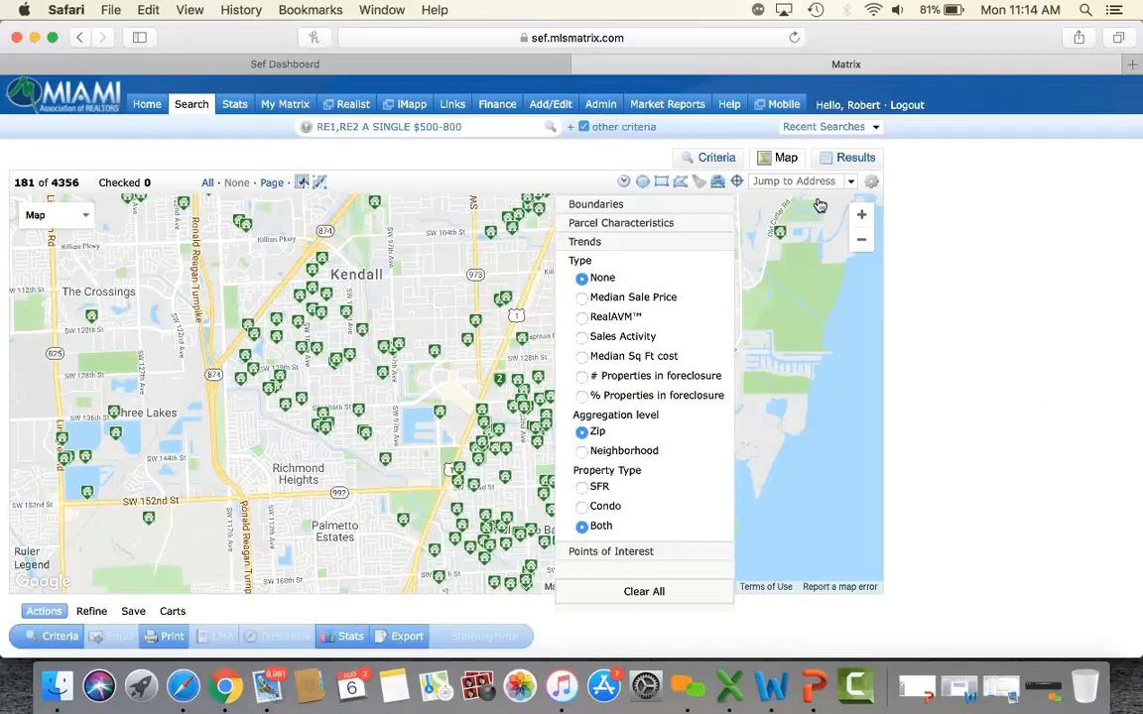
left_click(719, 182)
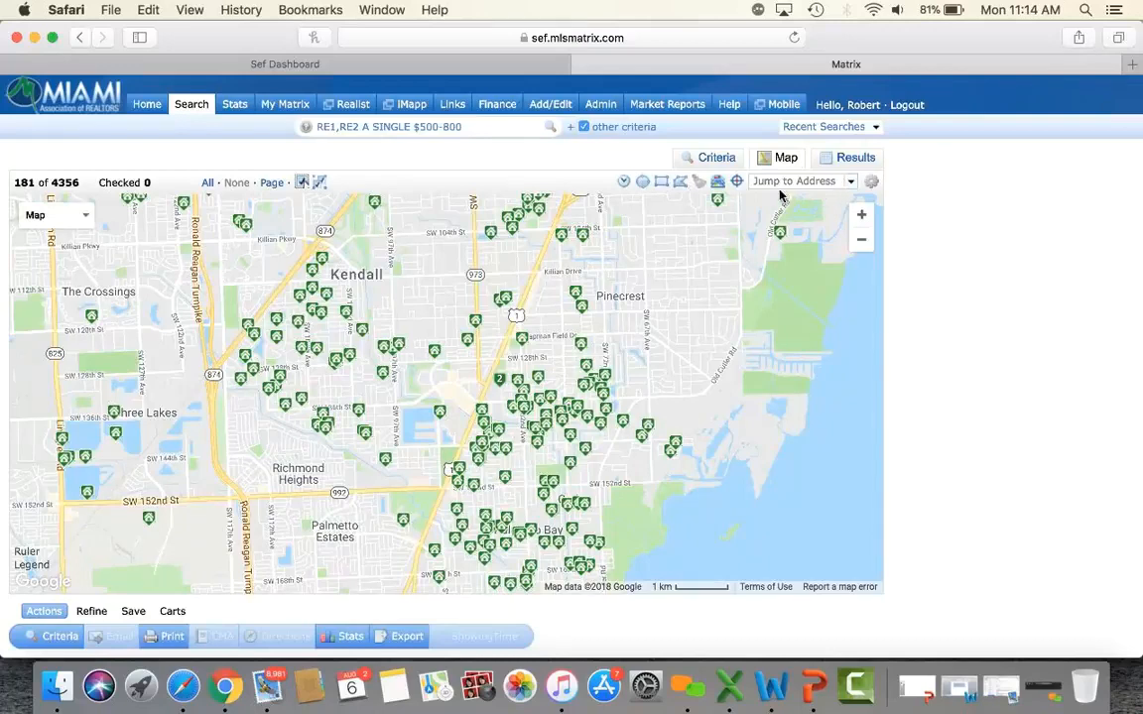
left_click(810, 180)
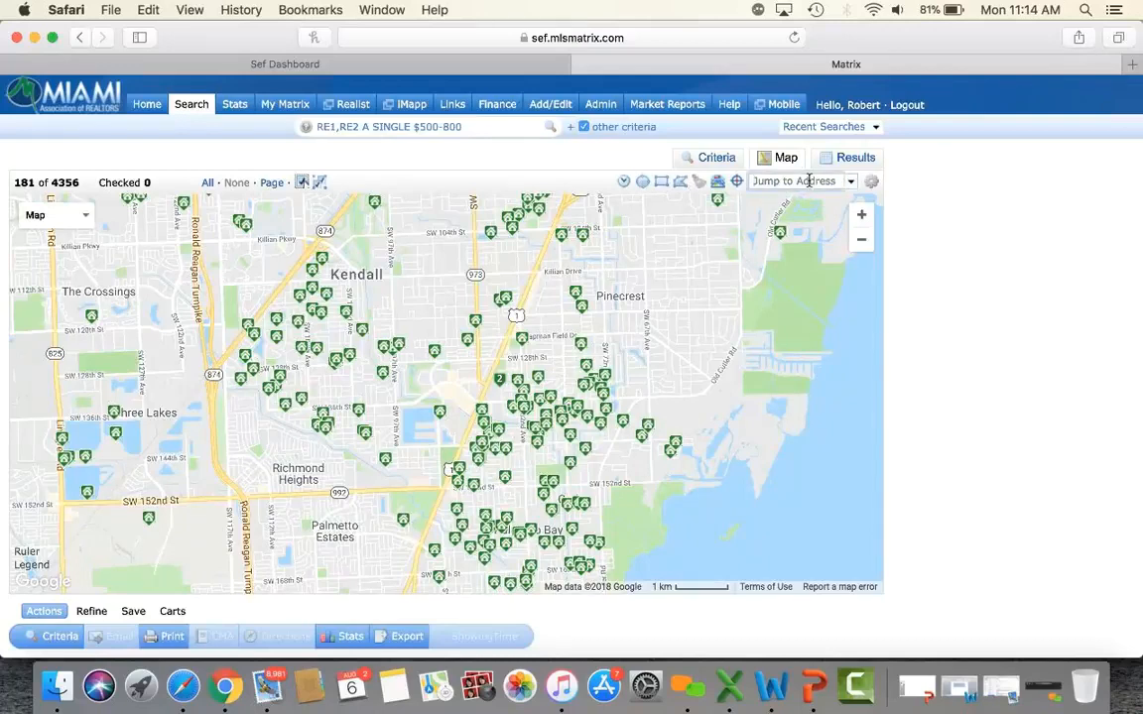
key("Return")
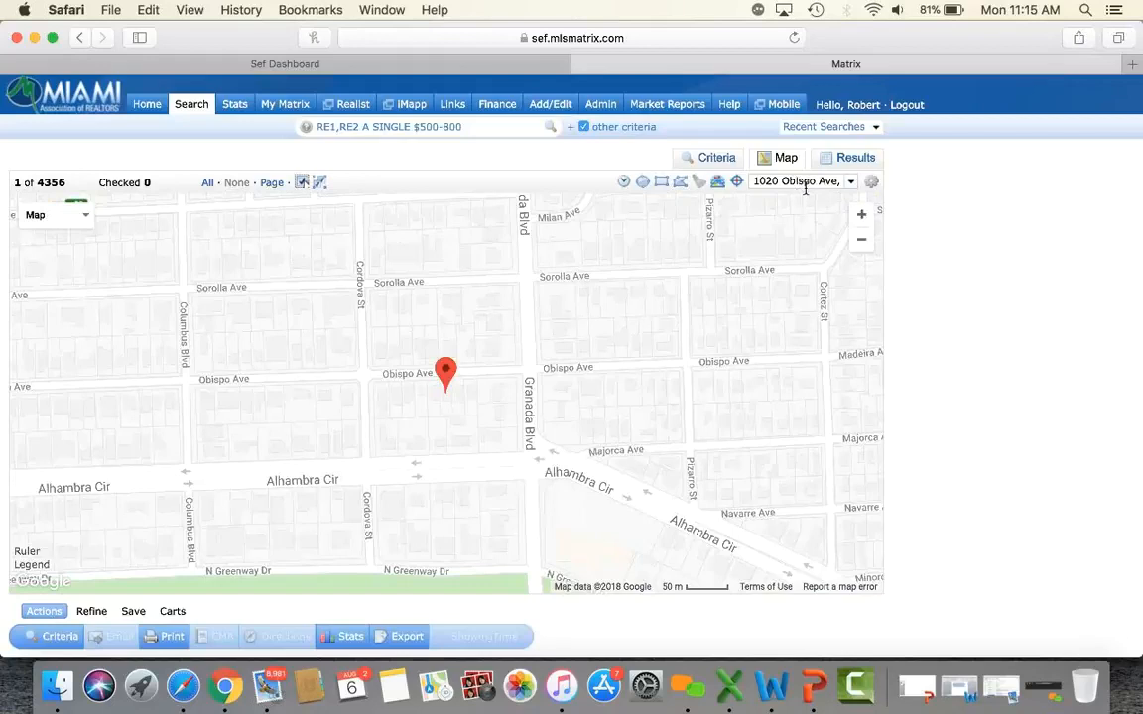
left_click(445, 383)
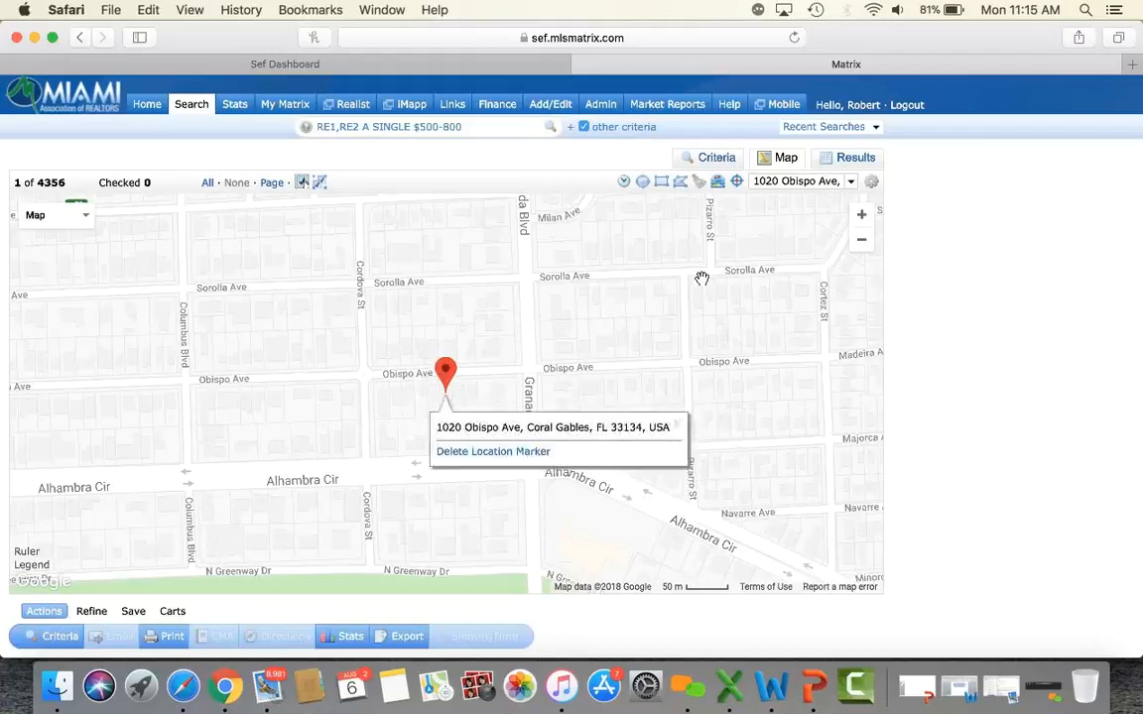
left_click(679, 427)
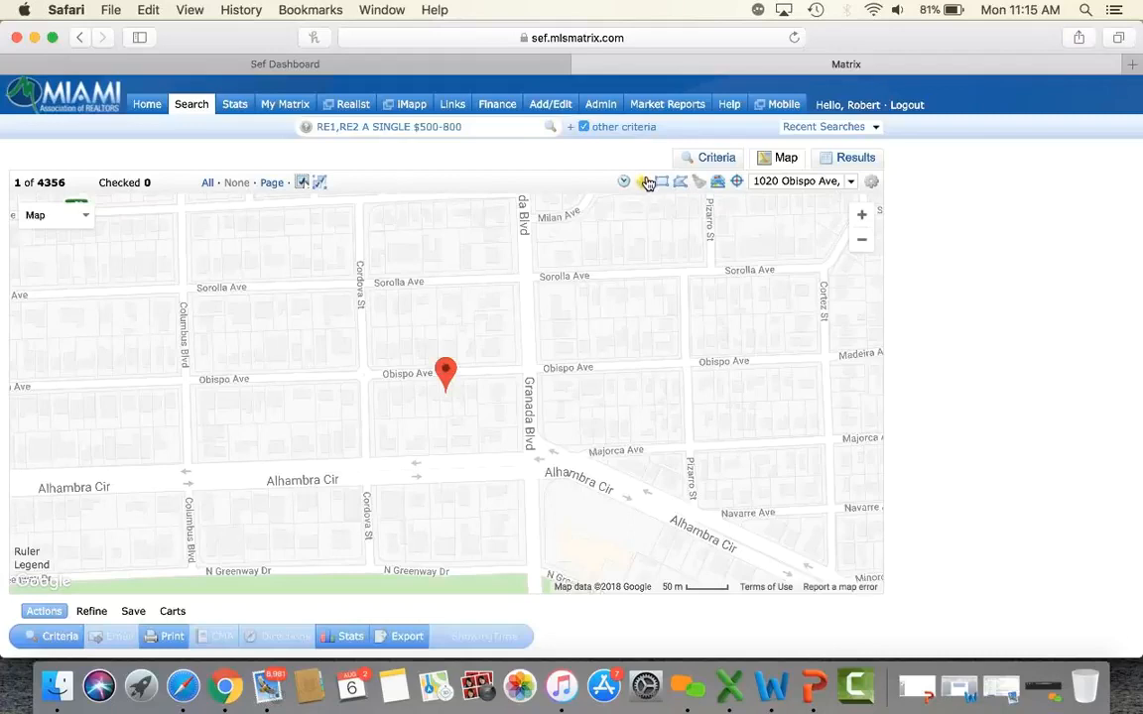
Draw a roughly 0.55-mile radius circle around the marker and include Closed sales, showing 32 listings.
left_click_drag(454, 395, 778, 342)
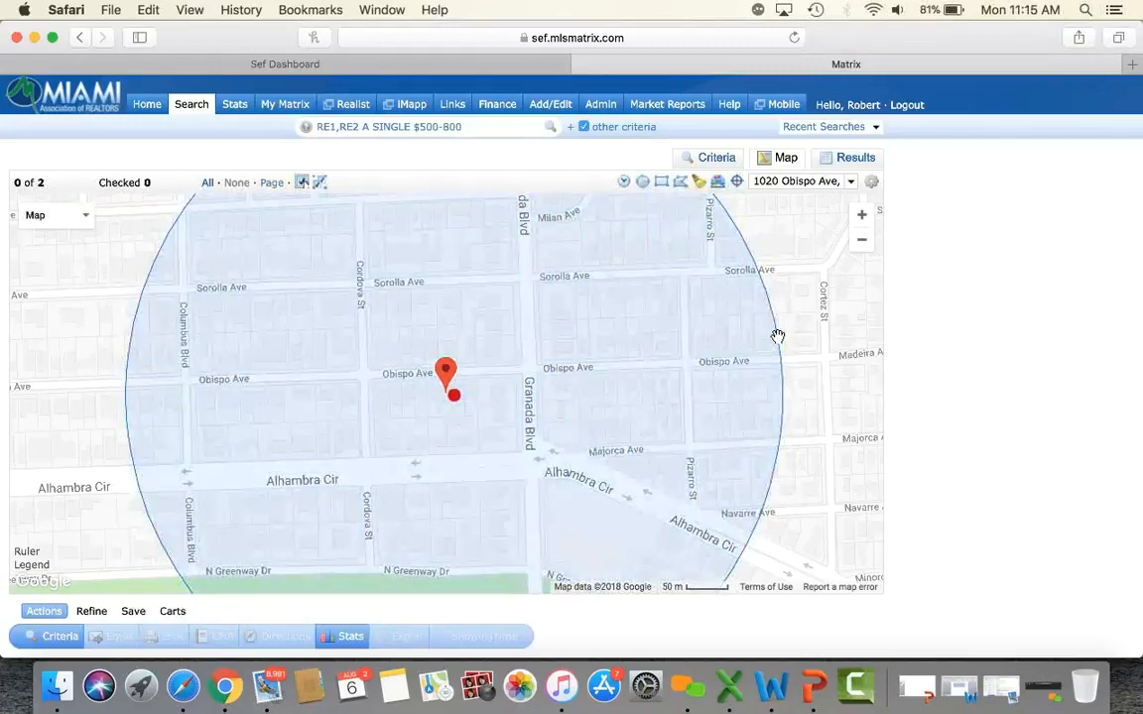
left_click(862, 244)
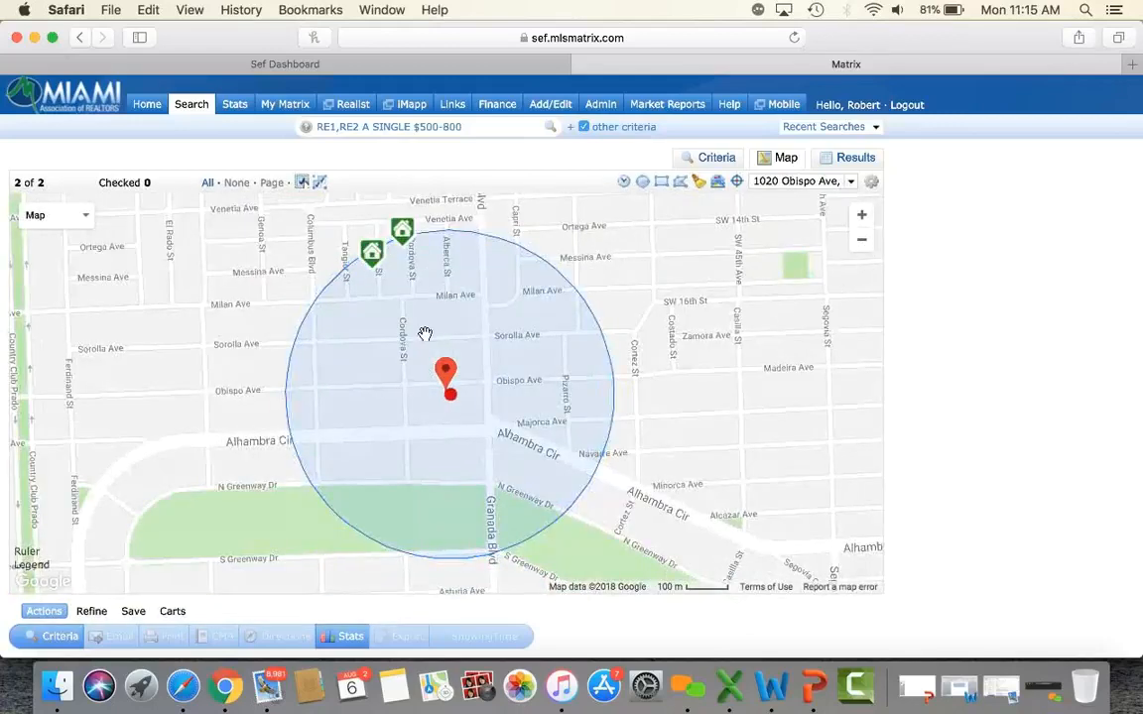
left_click(862, 240)
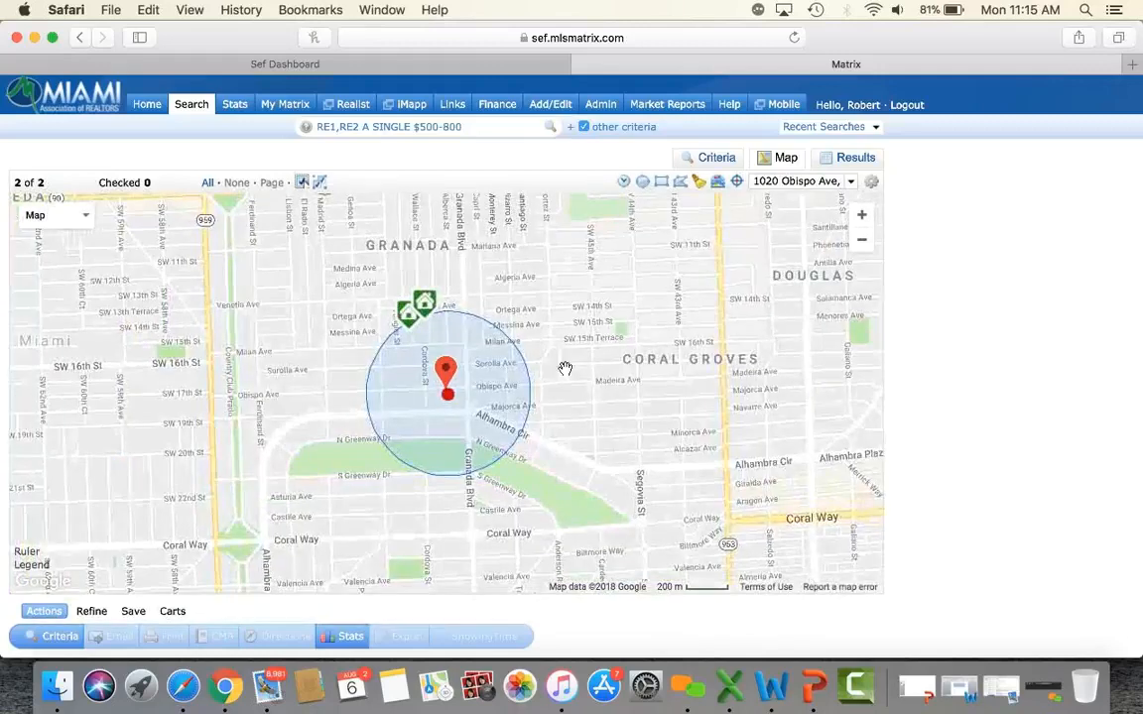
left_click_drag(531, 394, 619, 379)
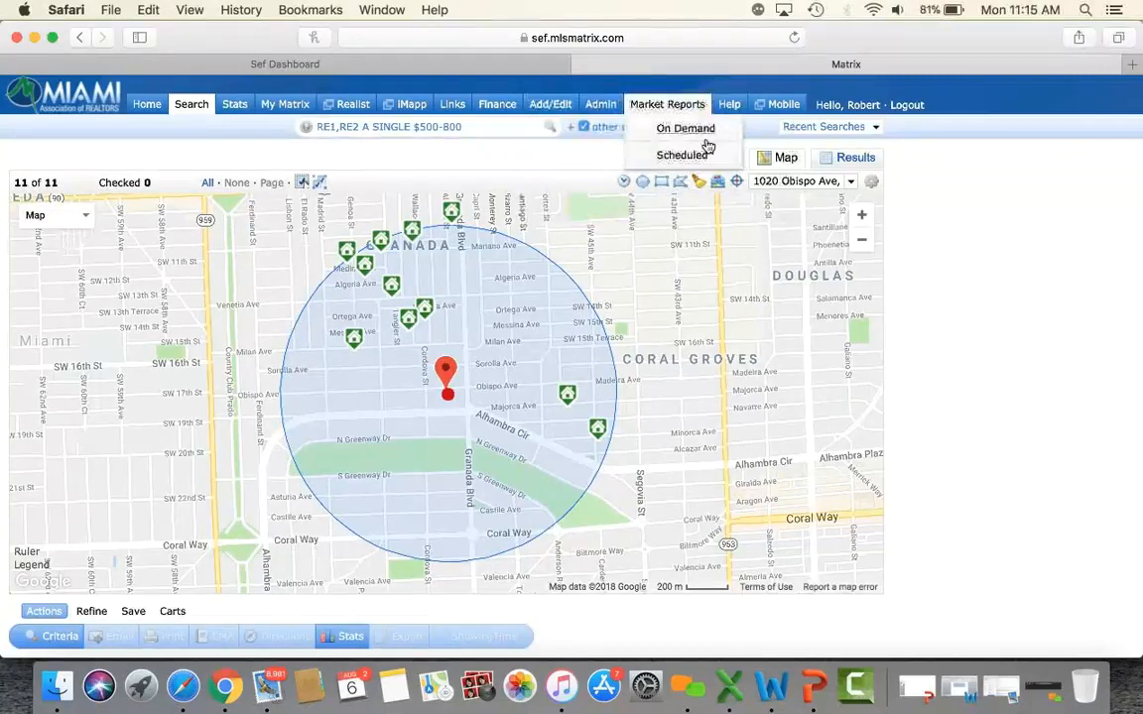
left_click(711, 156)
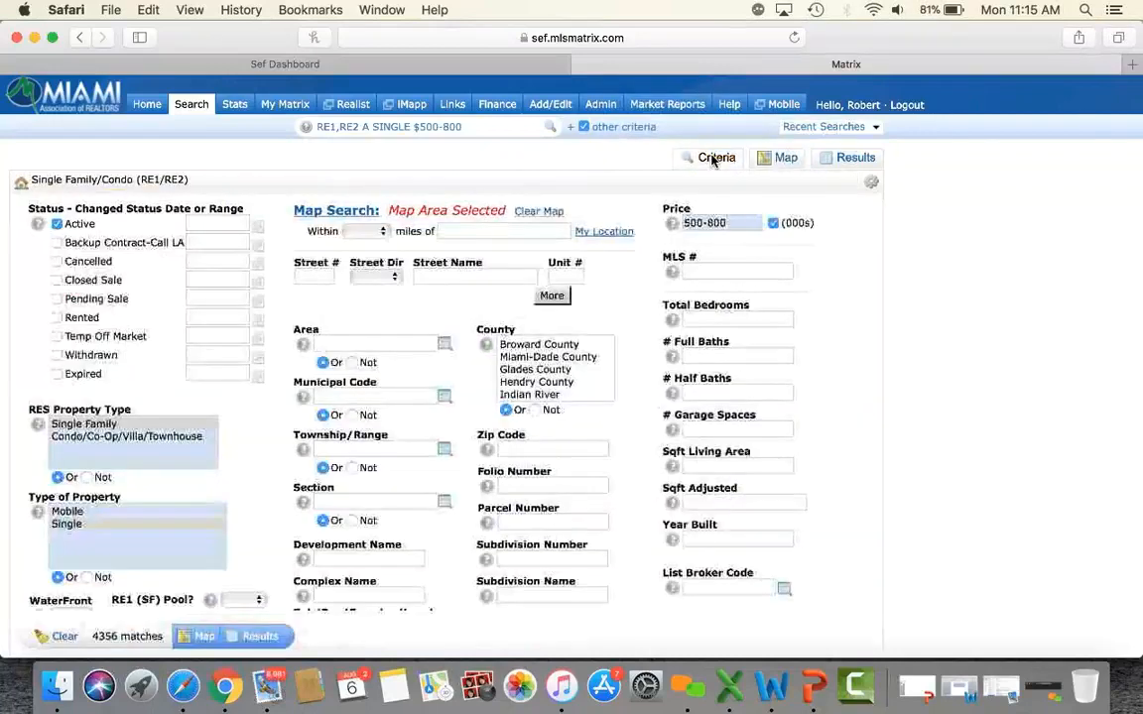
left_click(57, 280)
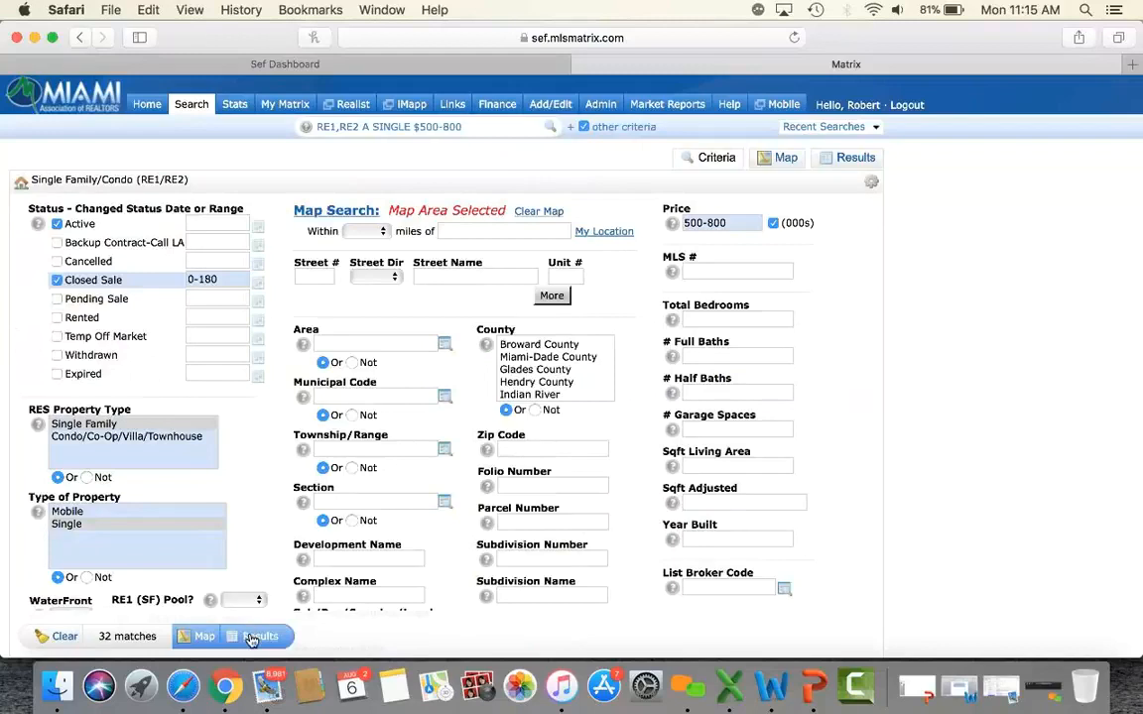
left_click(786, 160)
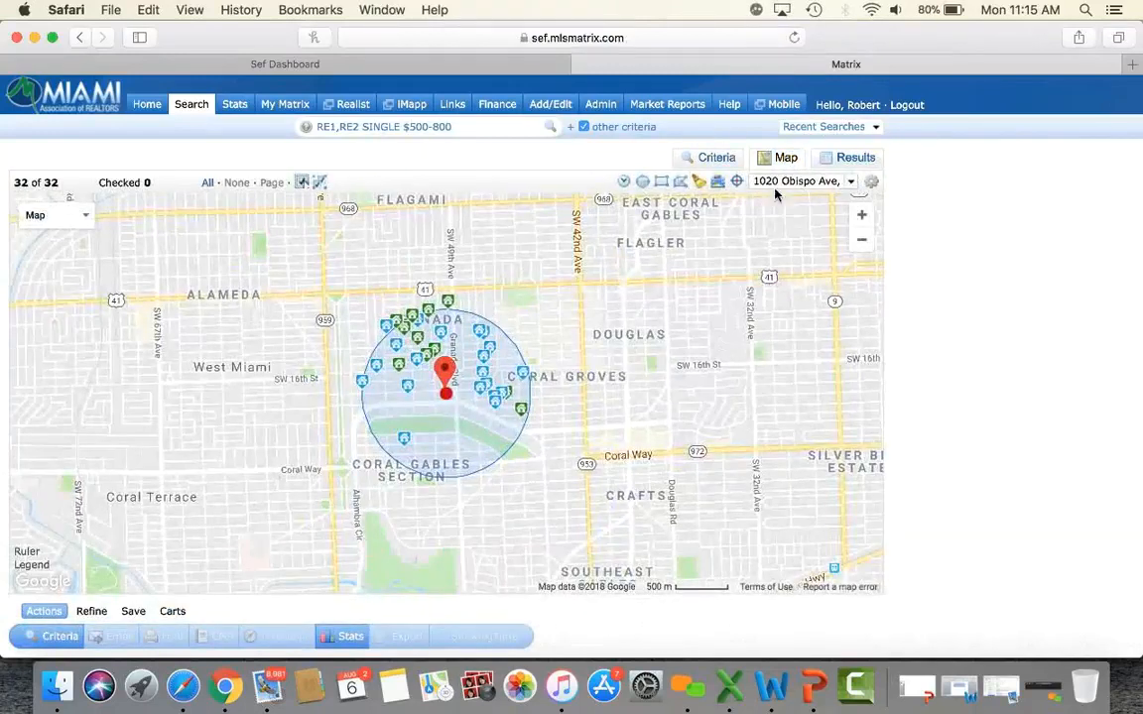
Clear the drawn circle and delete the Obispo Ave location marker.
left_click(862, 216)
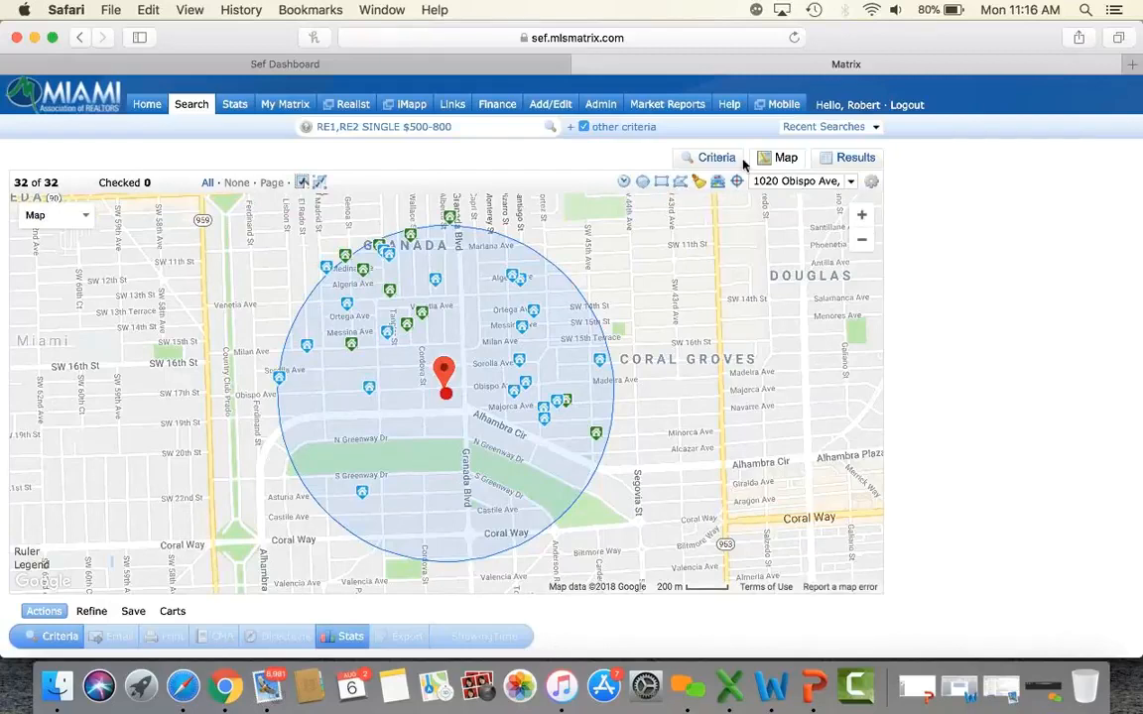
left_click(699, 184)
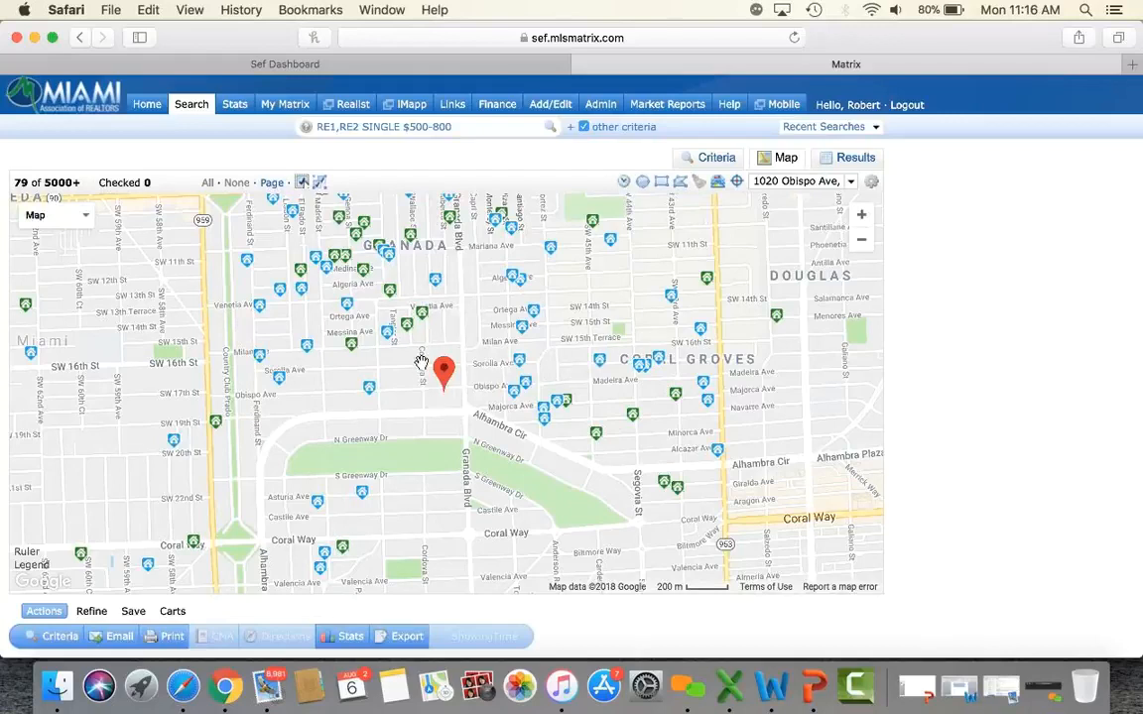
left_click(443, 382)
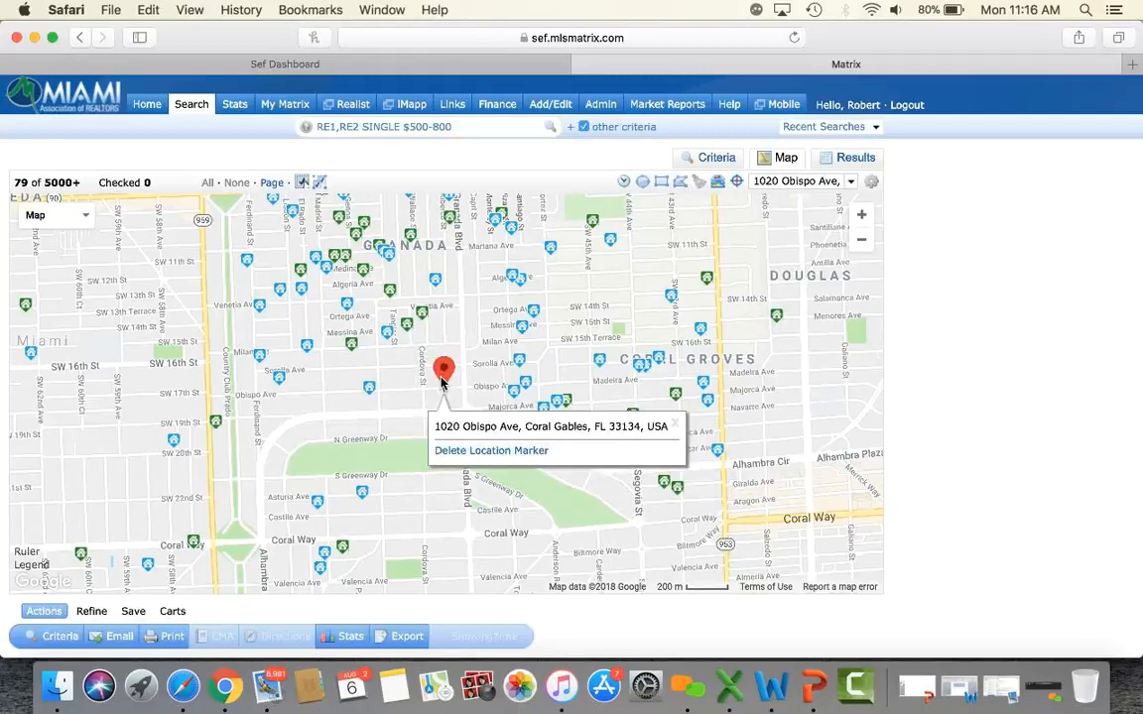
left_click(478, 451)
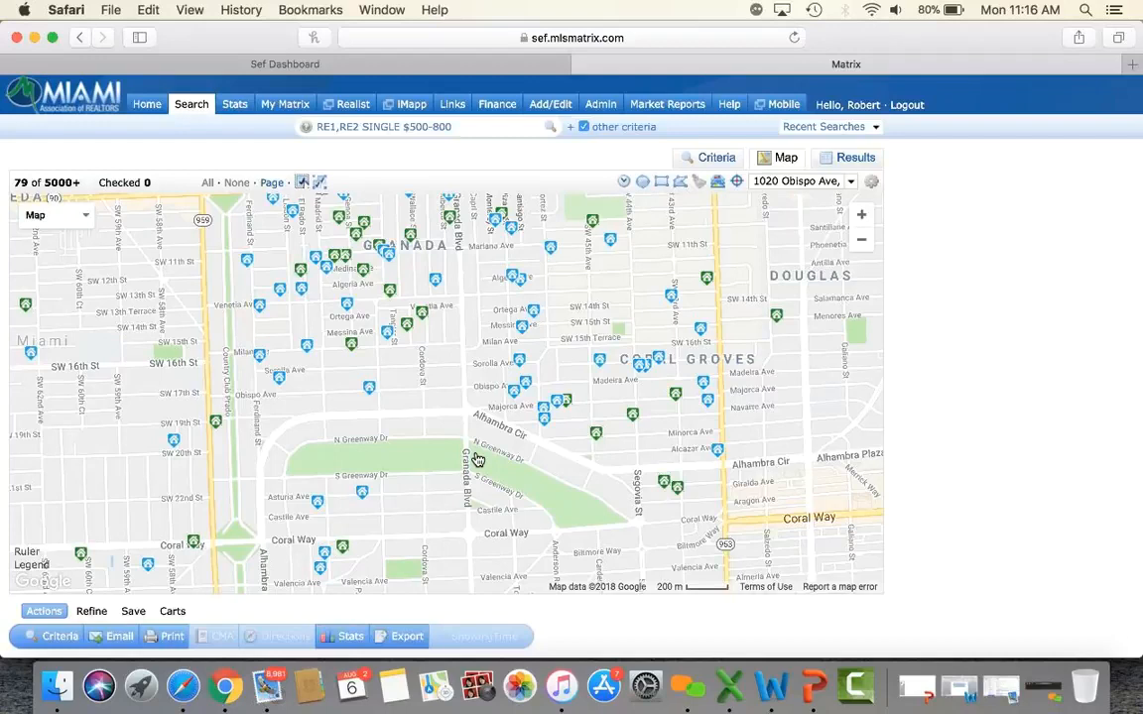
mouse_move(184, 116)
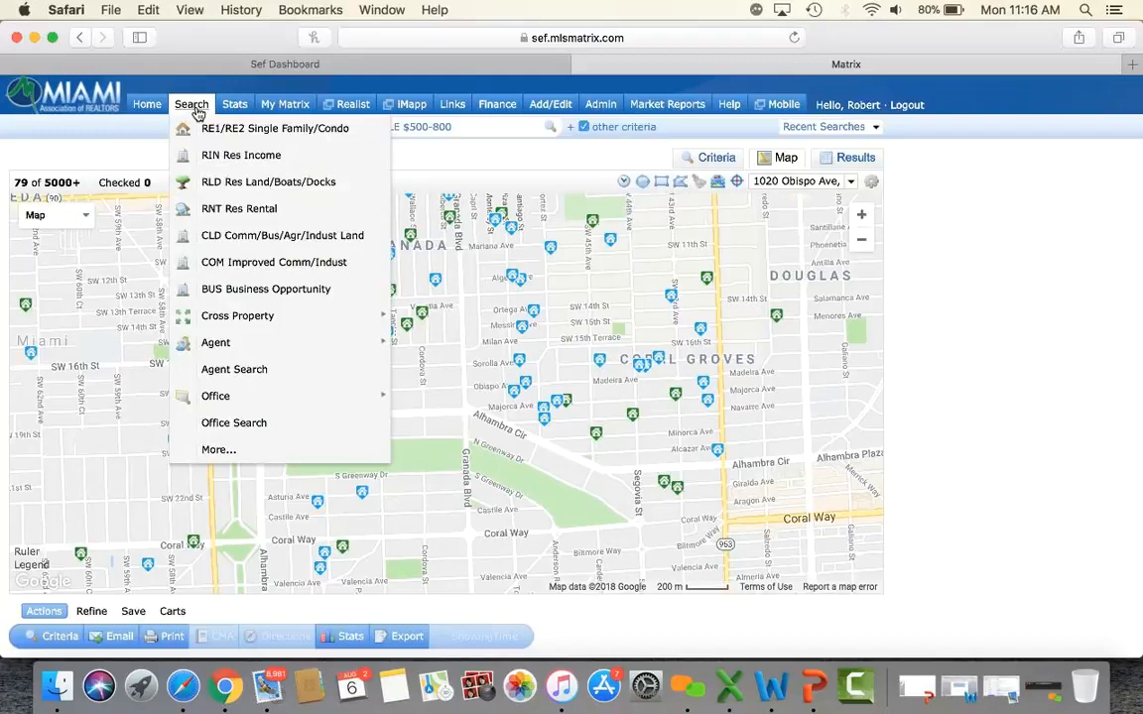
Start a new Single Family search of Single-type property in zip code 33133.
left_click(218, 130)
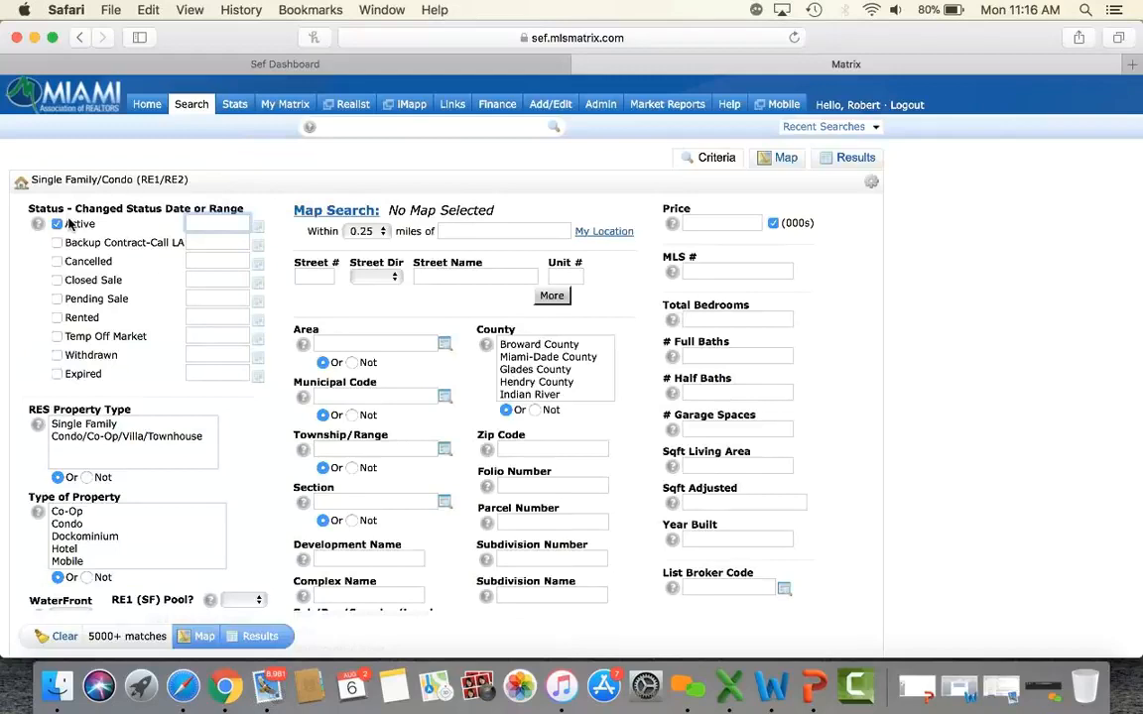
left_click(89, 424)
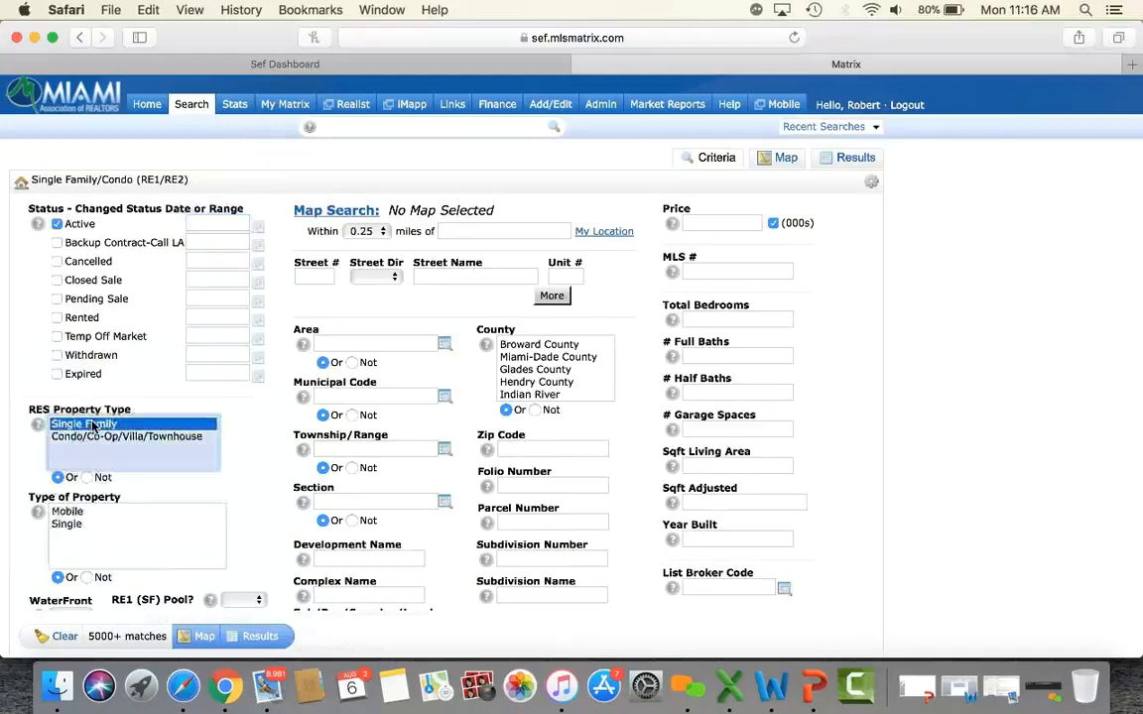
left_click(75, 526)
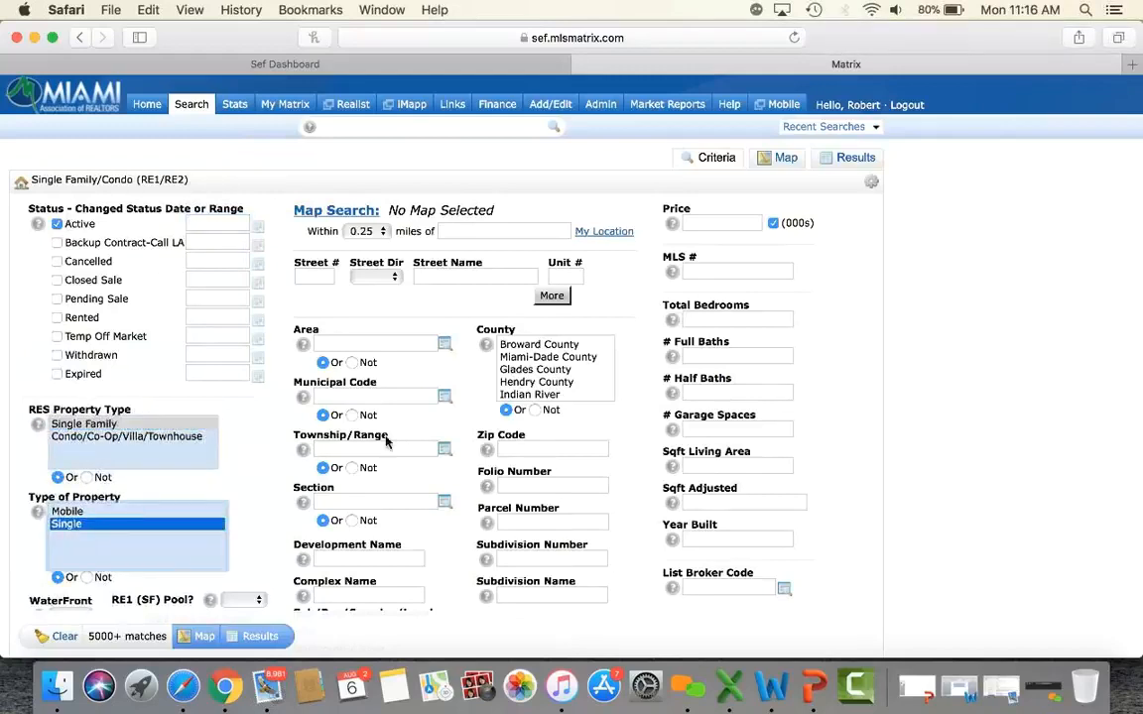
scroll(452, 409, "down", 3)
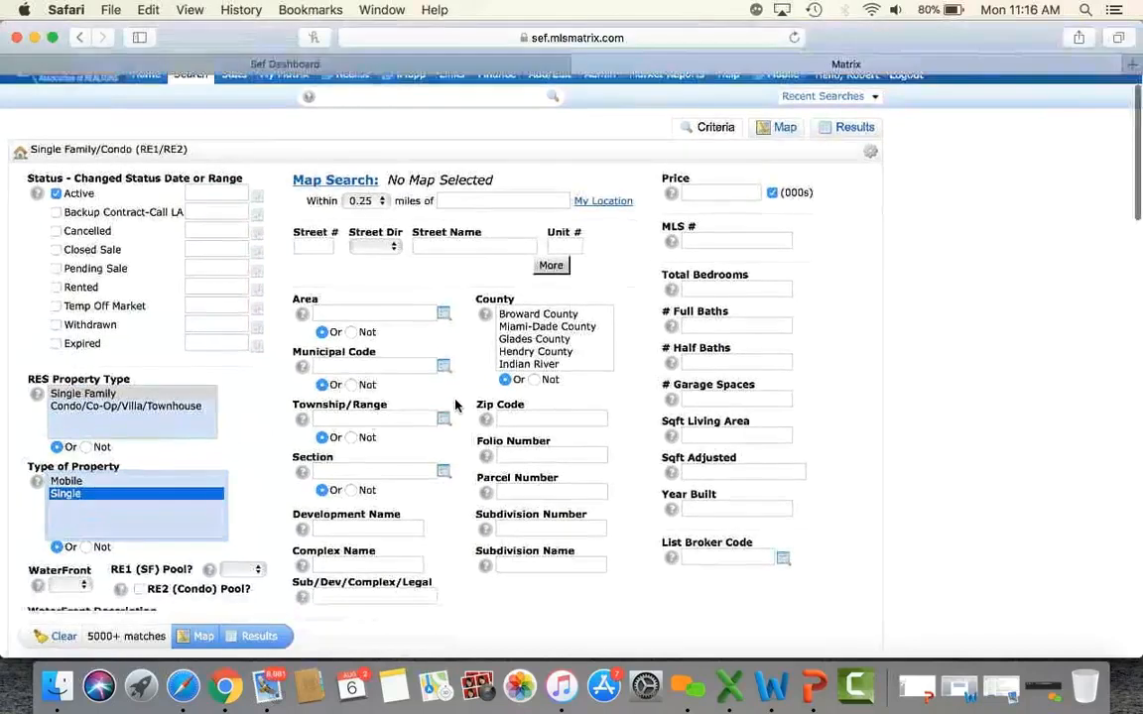
left_click(561, 369)
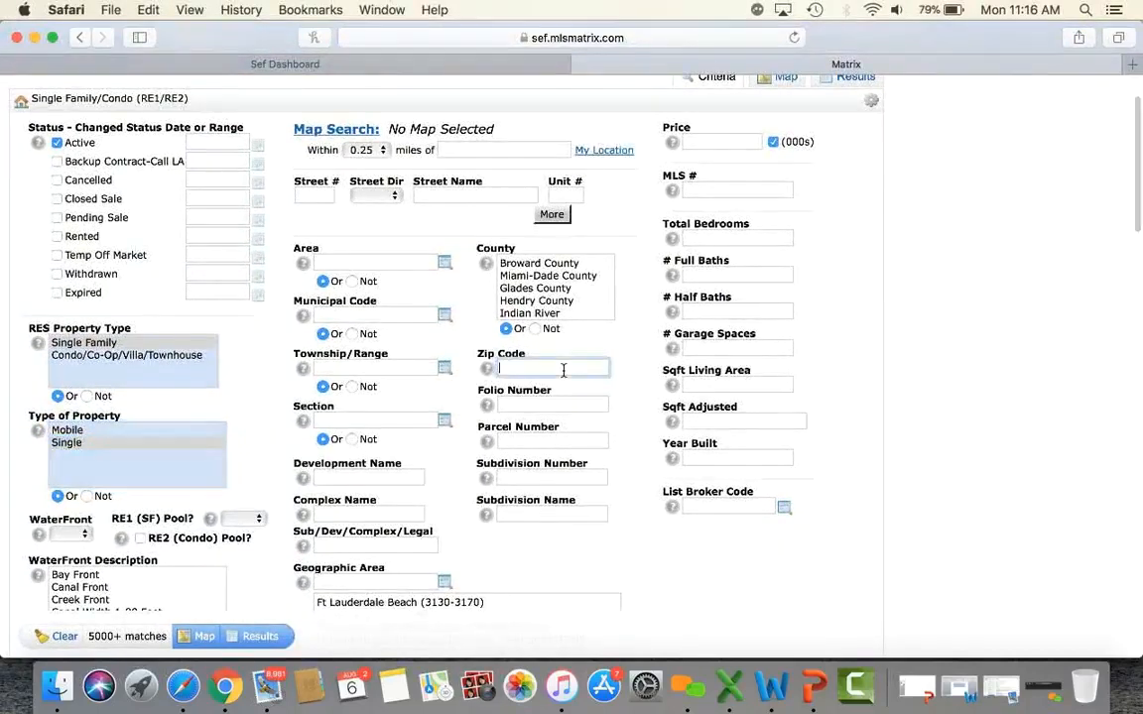
type("33133")
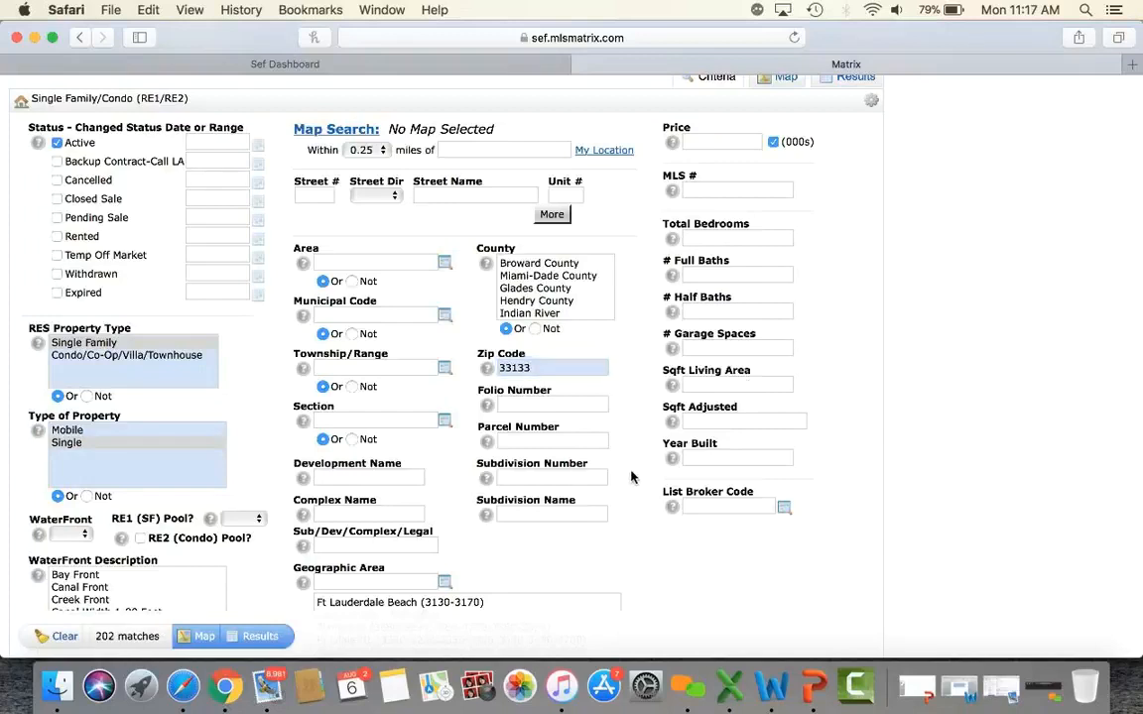
Require WaterFront and Pool as Yes, view the 20 results, and bring up the save options.
left_click(66, 536)
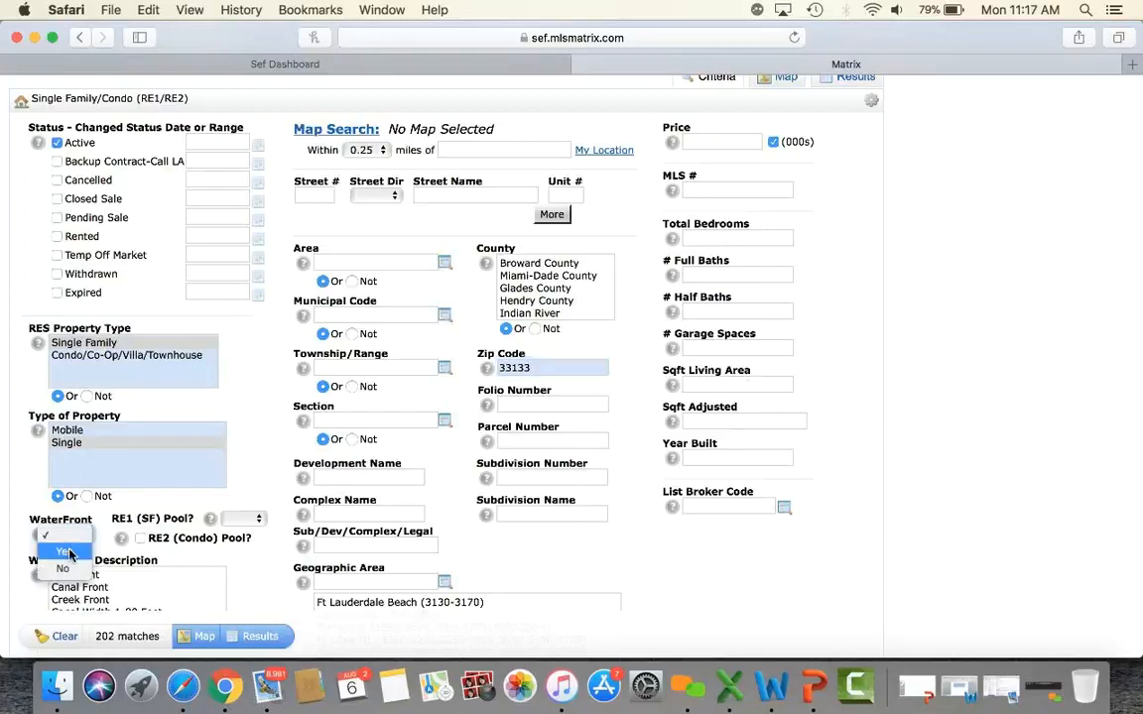
left_click(65, 553)
left_click(245, 519)
left_click(242, 536)
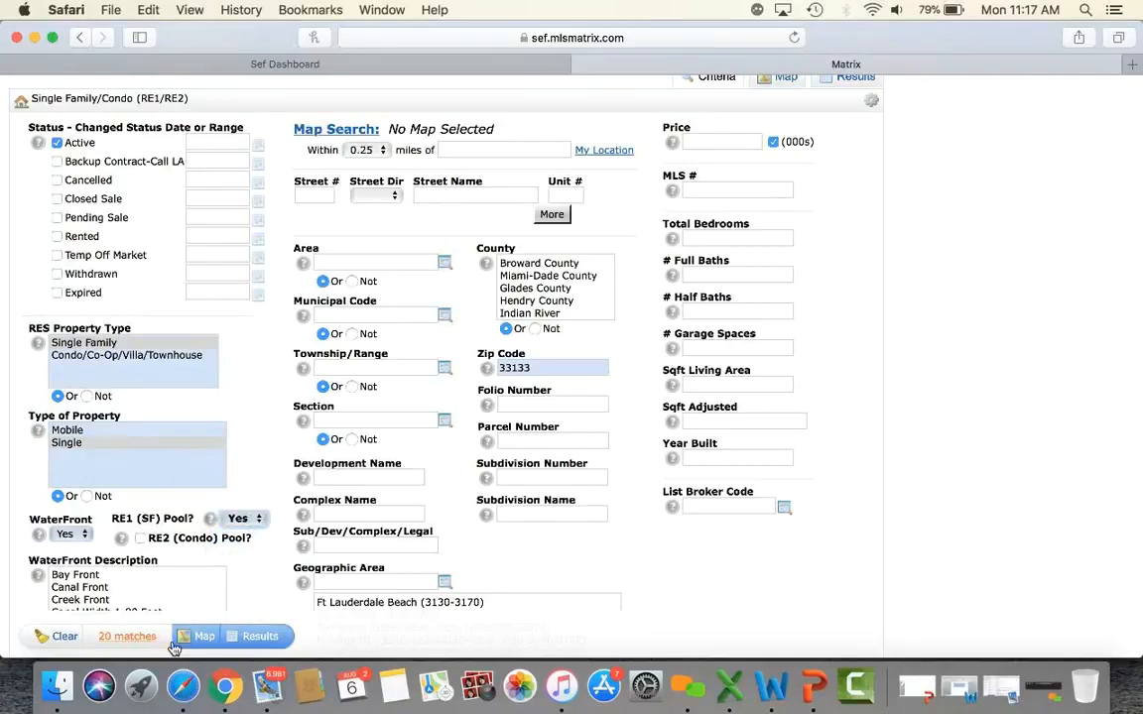
left_click(259, 637)
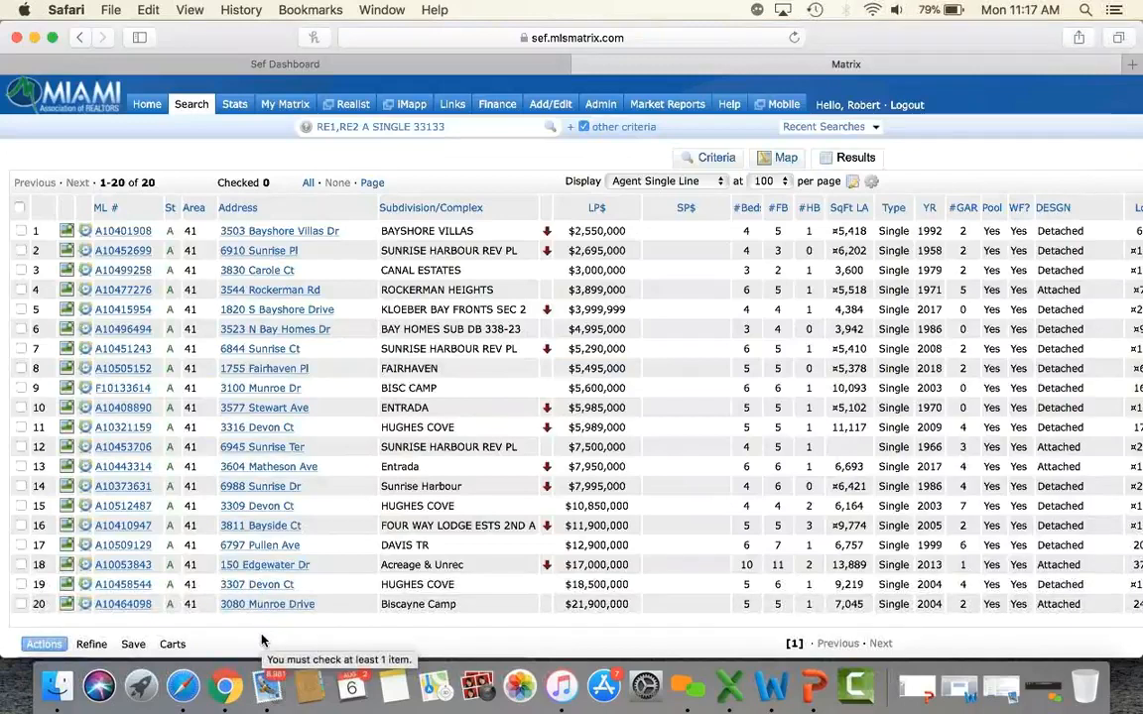
scroll(263, 638, "down", 4)
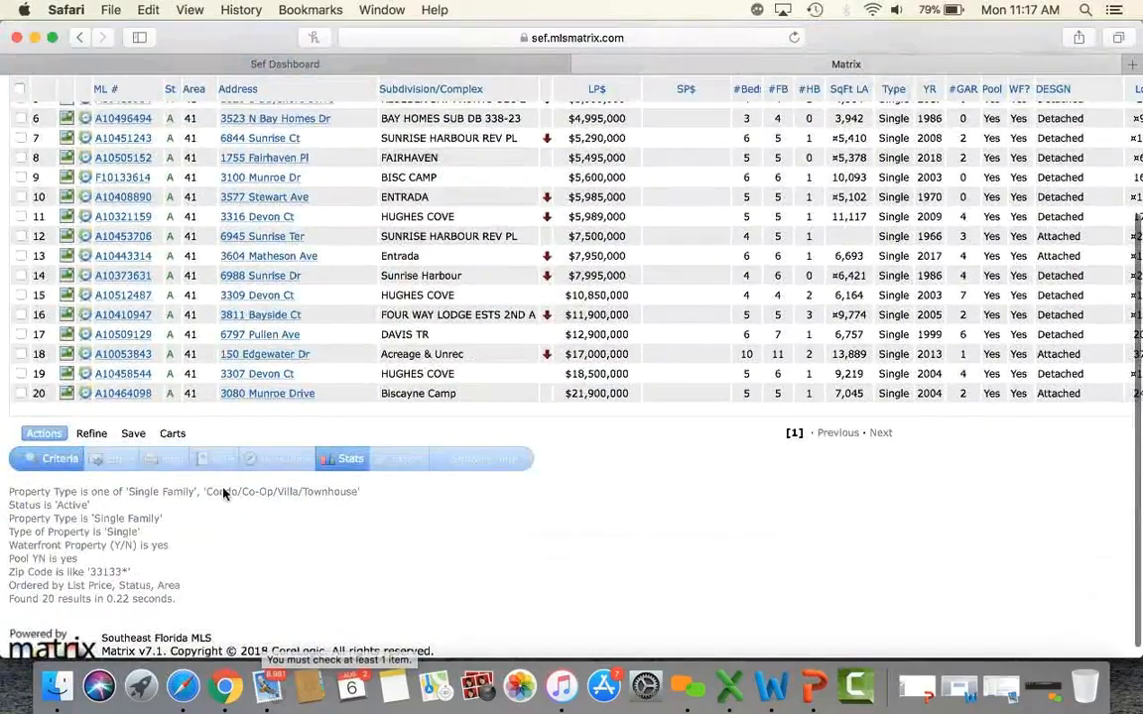
left_click(135, 435)
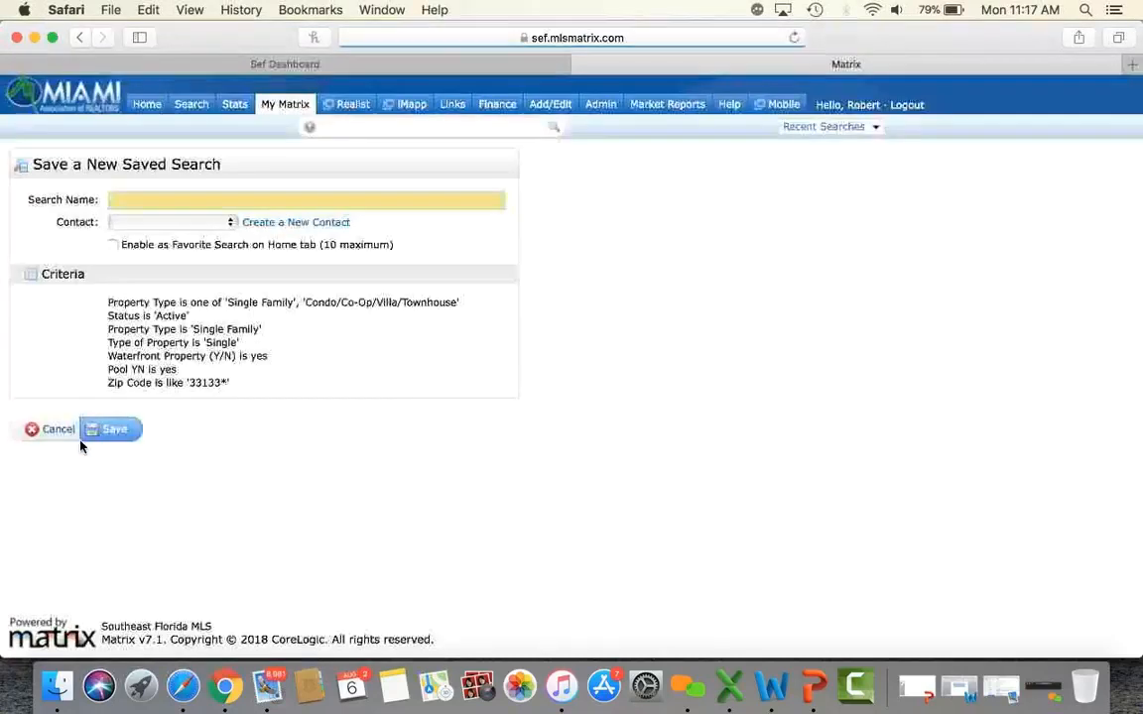
Save the search as favourite 'HOMES IN 33133' and return to the Home page.
left_click(192, 202)
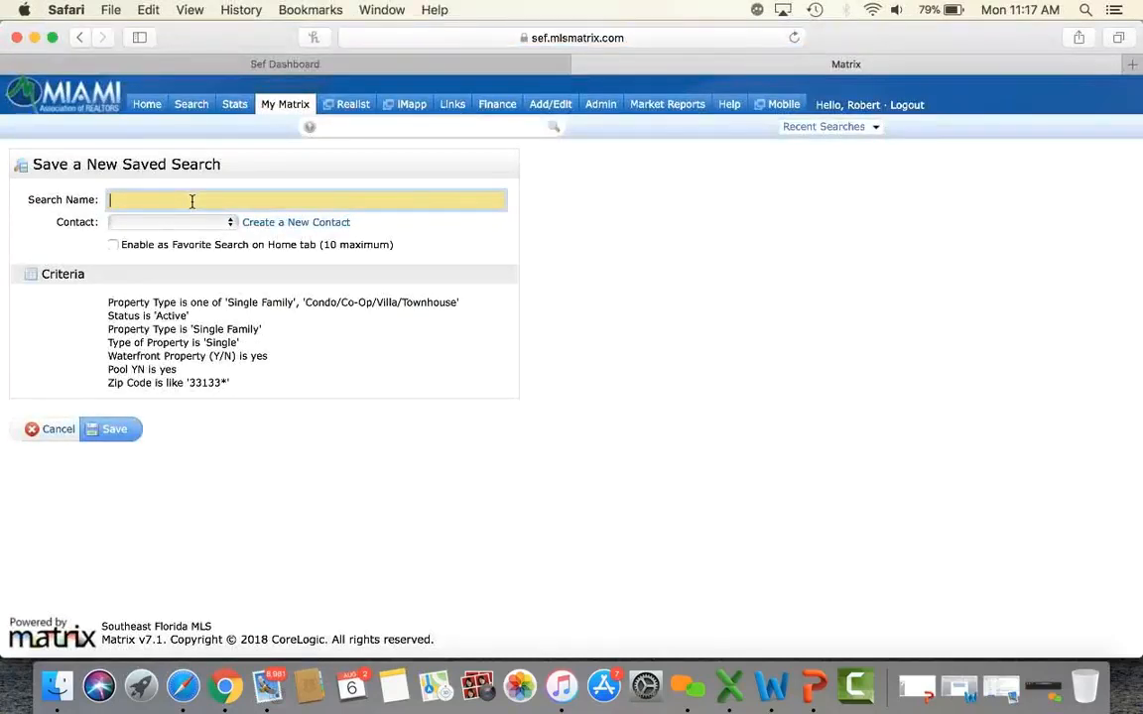
type("HOMES IN 33133")
left_click(114, 246)
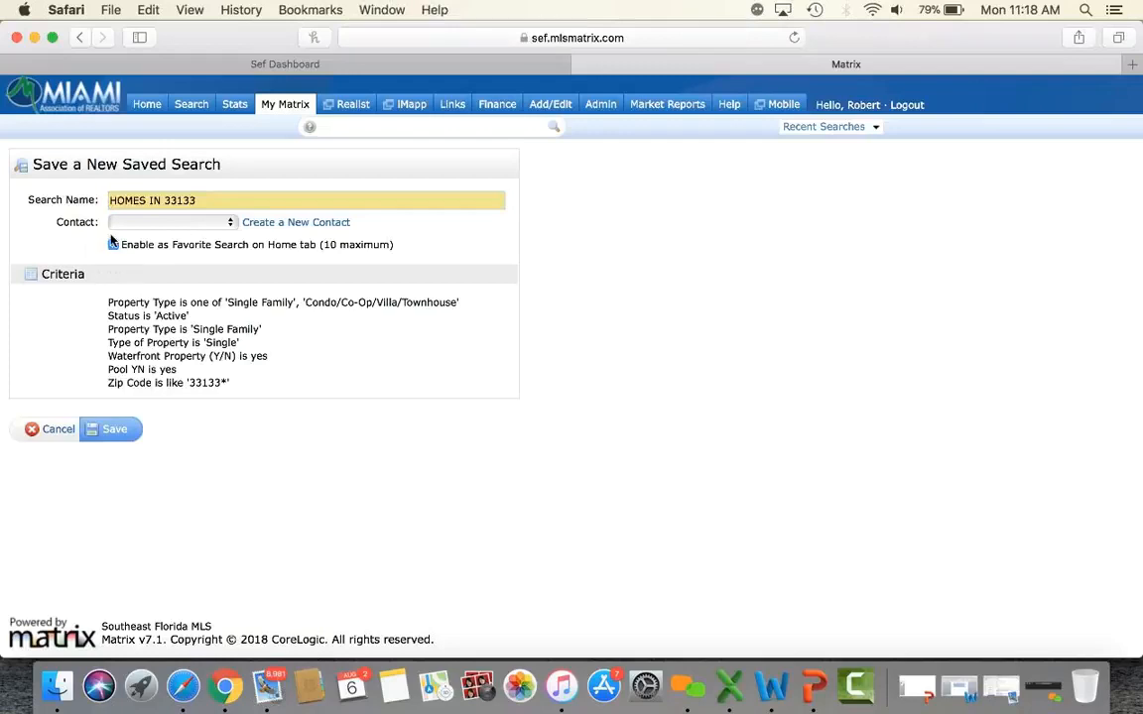
left_click(107, 429)
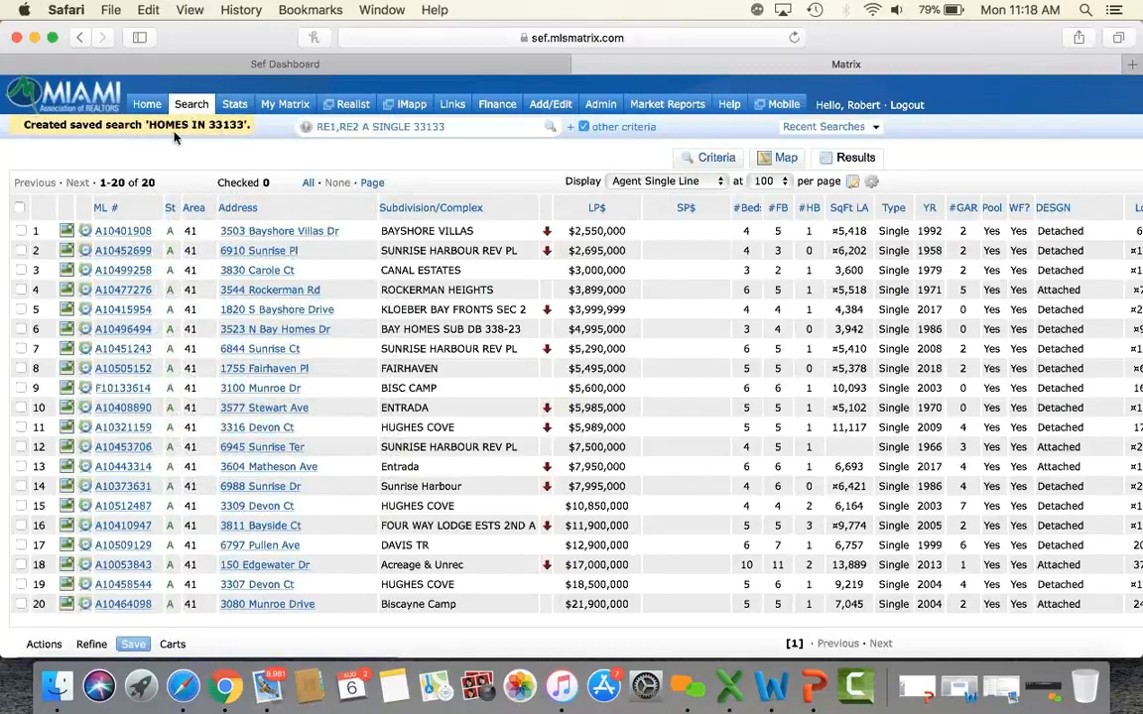
left_click(148, 106)
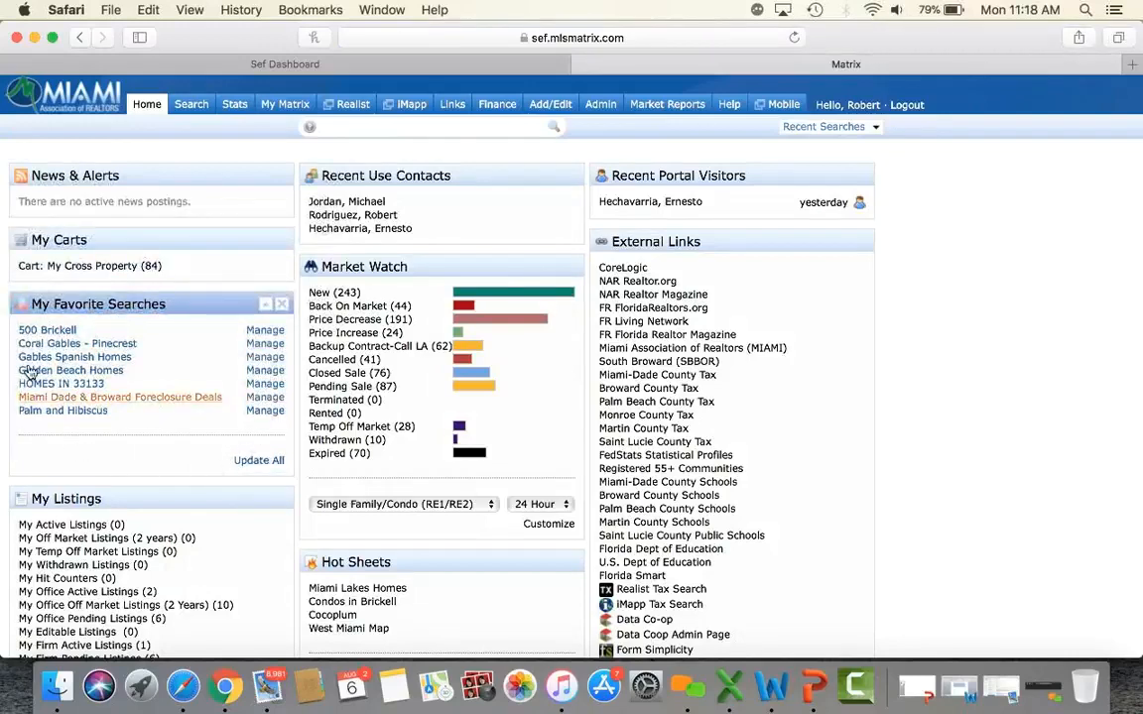
left_click(254, 464)
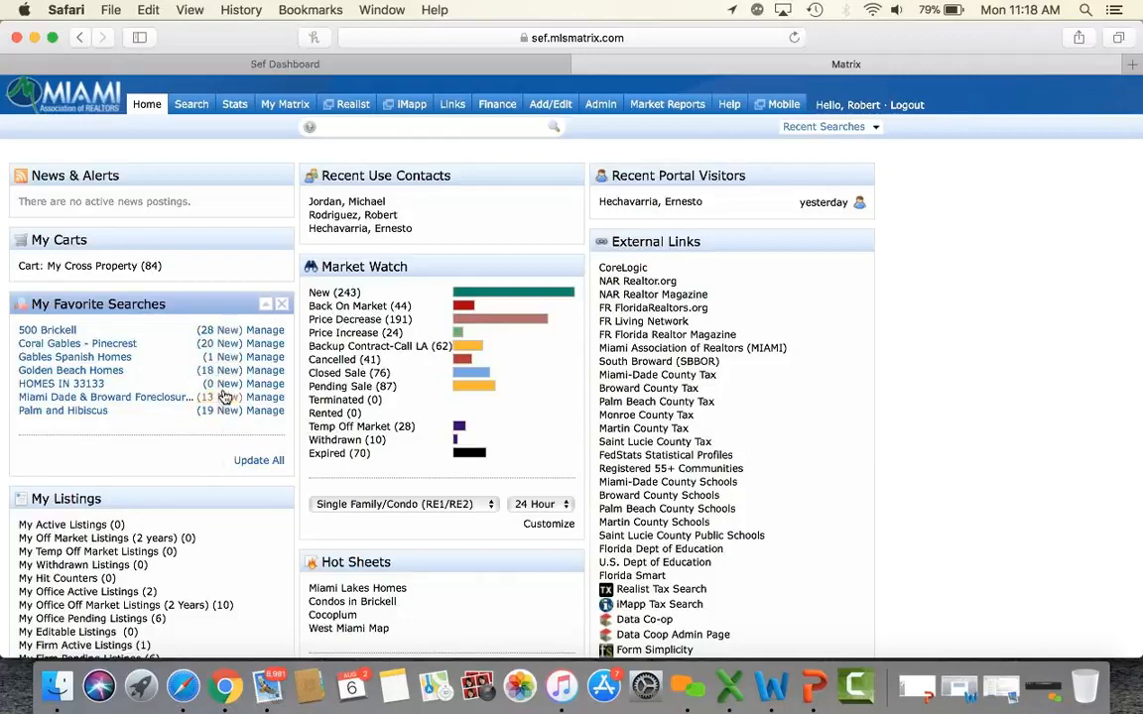
left_click(228, 363)
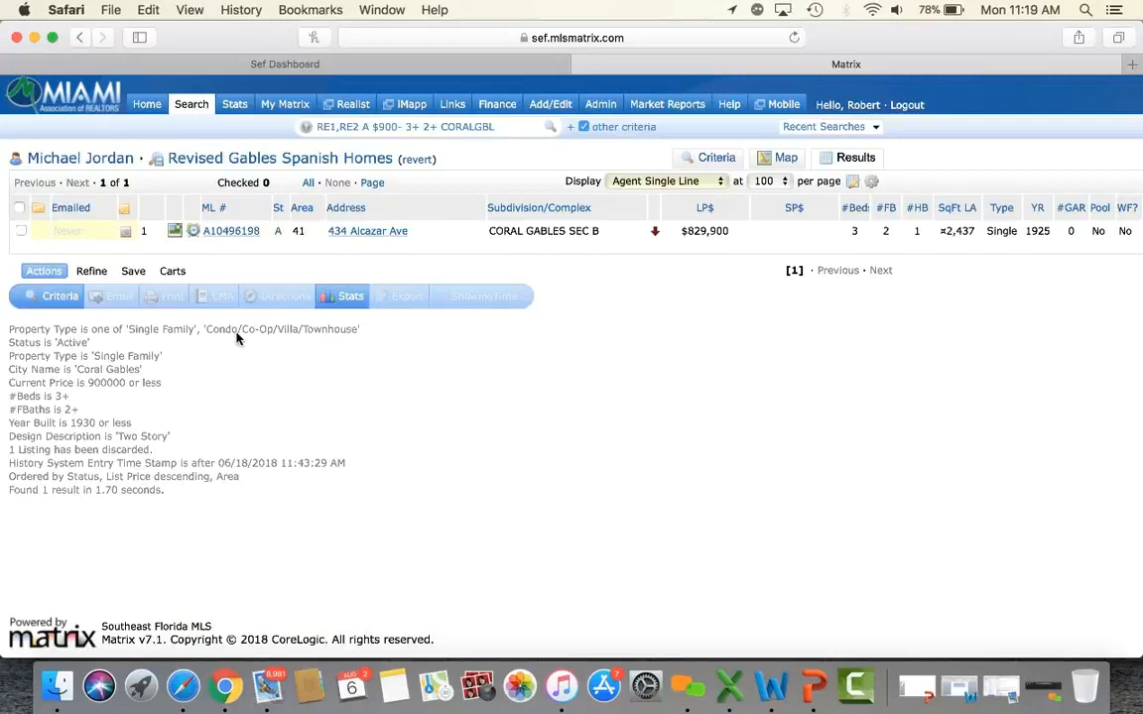
left_click(147, 105)
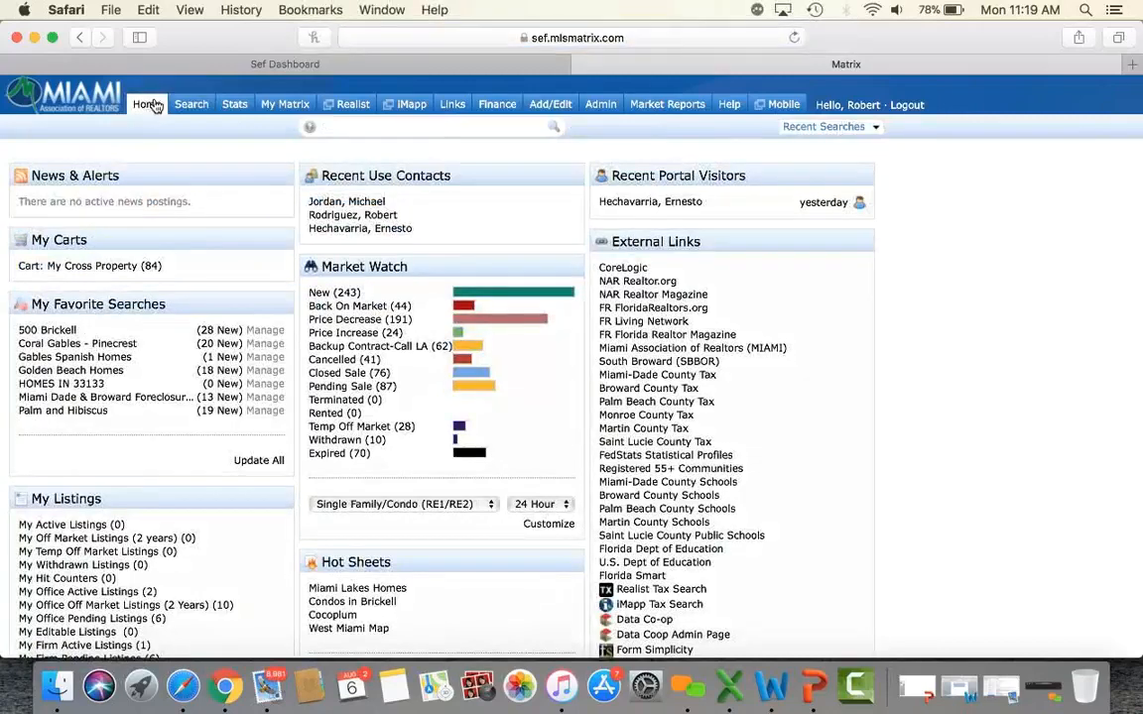
Open My Matrix Saved Searches and filter the list by name with 'HO'.
mouse_move(290, 106)
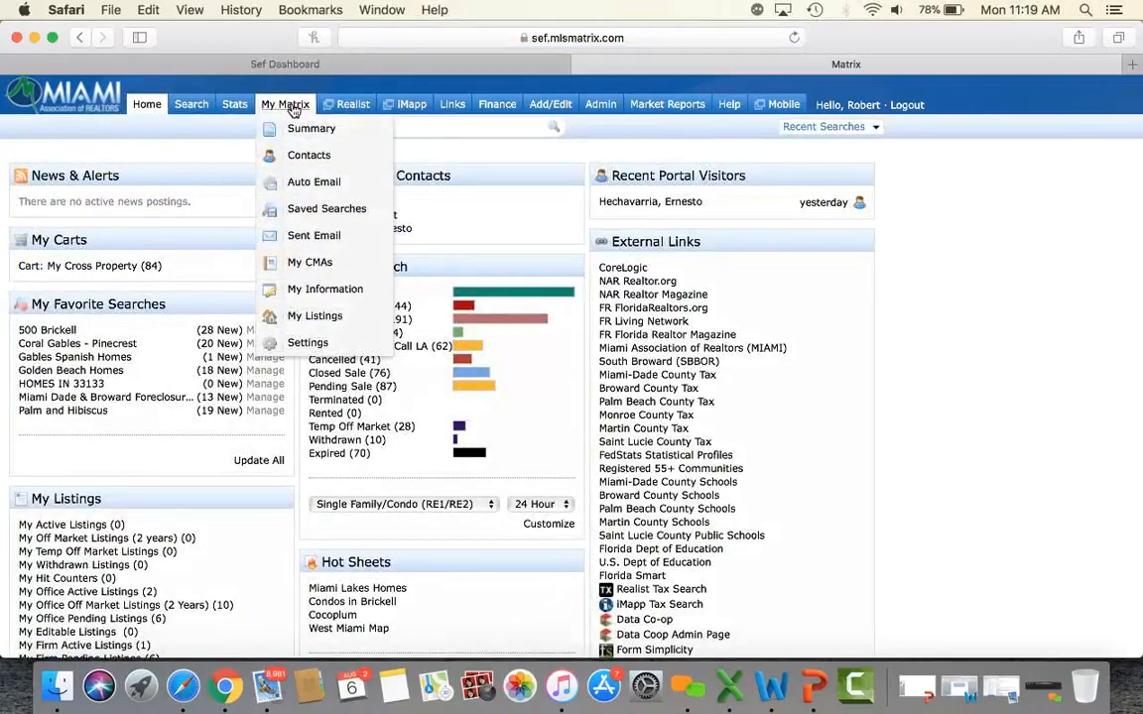
left_click(318, 209)
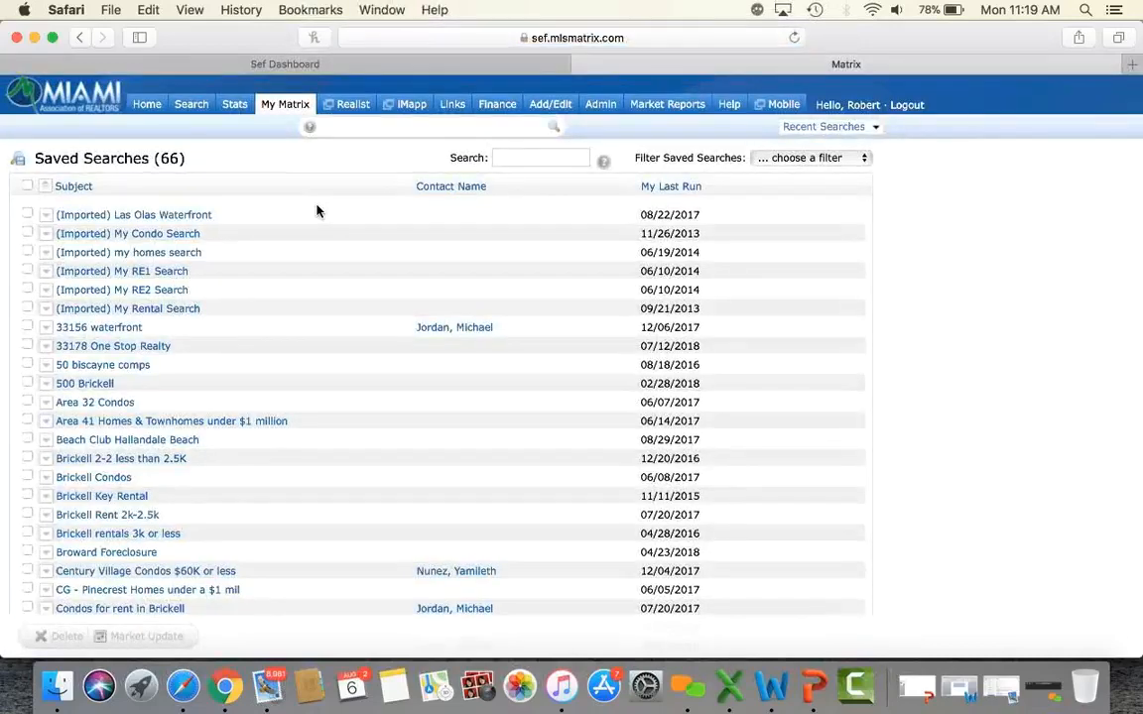
scroll(318, 210, "down", 10)
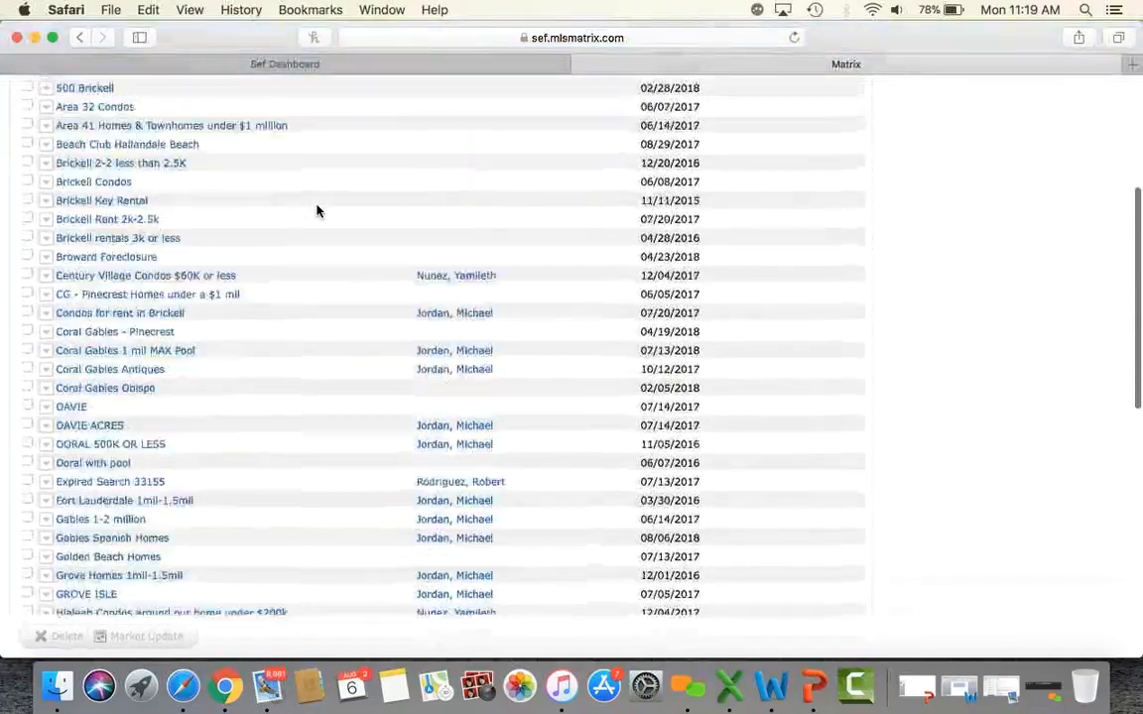
scroll(318, 210, "down", 10)
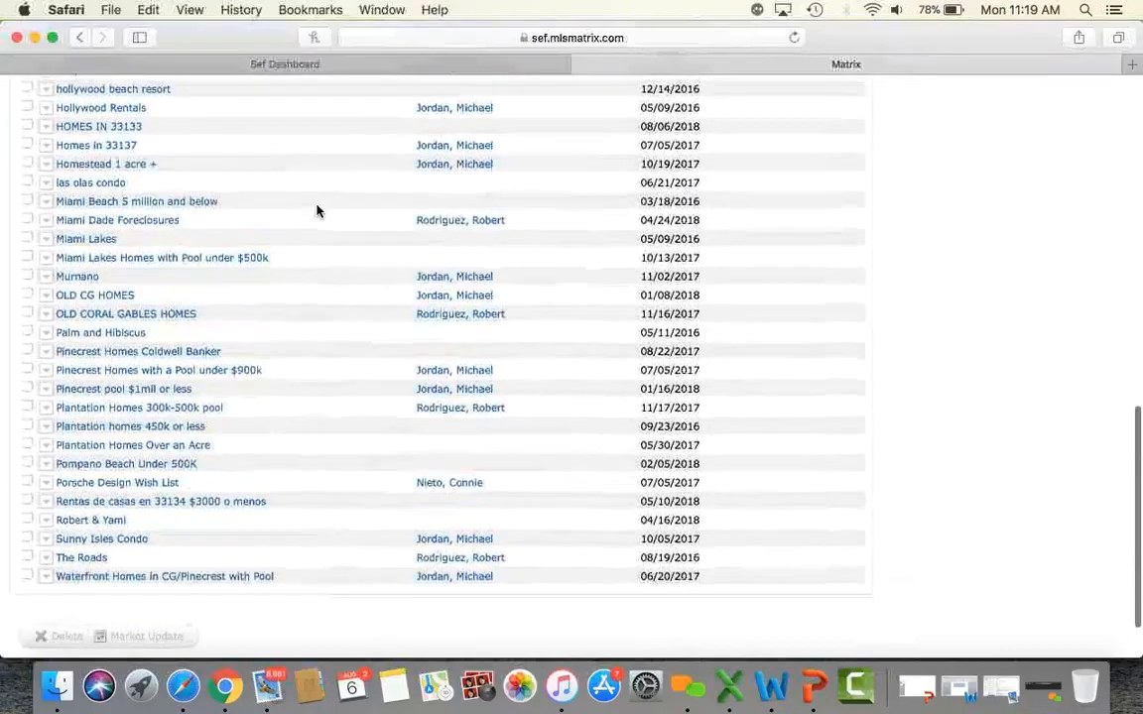
scroll(318, 211, "up", 15)
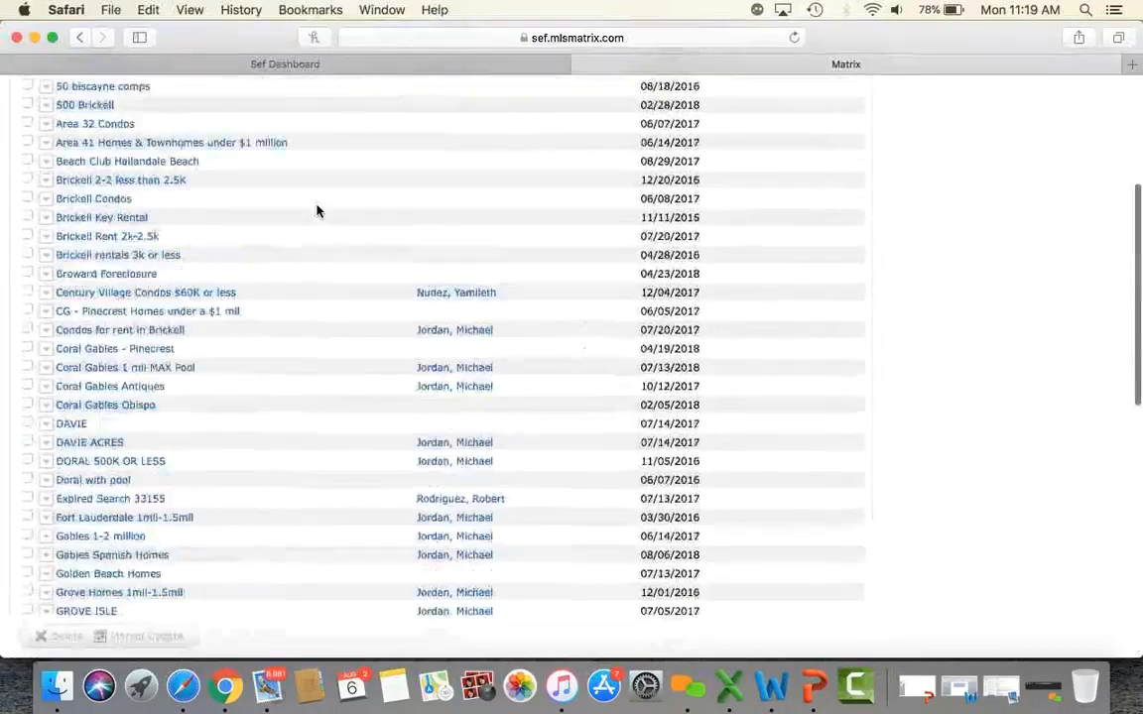
scroll(317, 210, "up", 3)
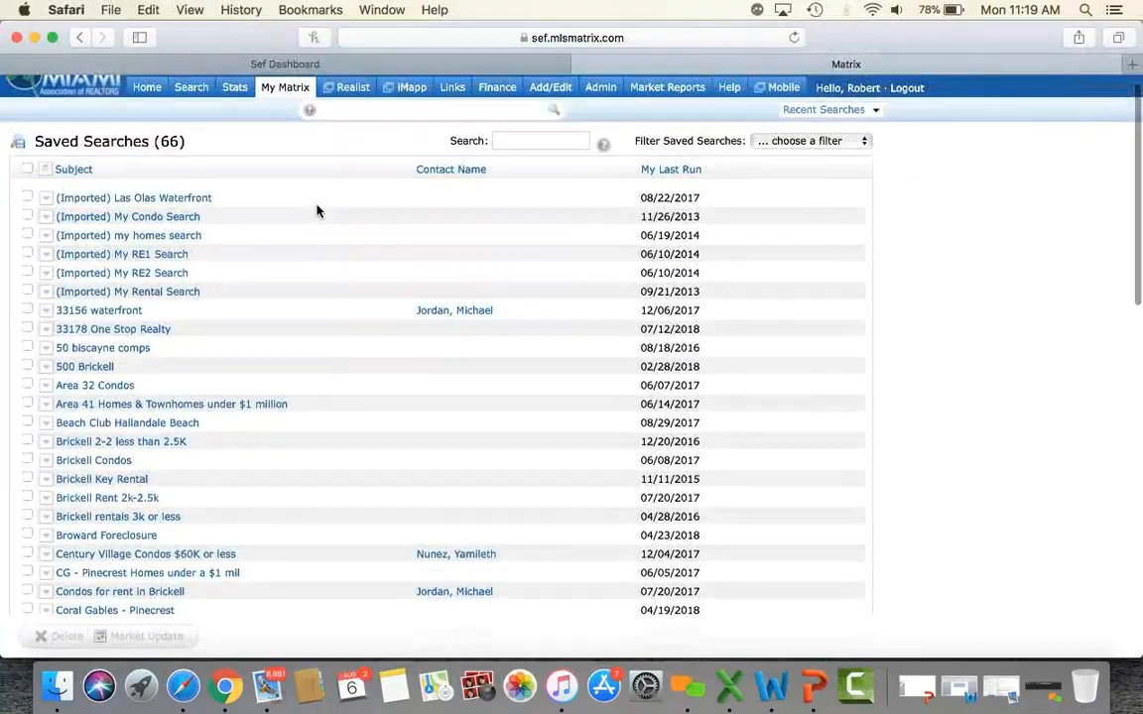
left_click(520, 139)
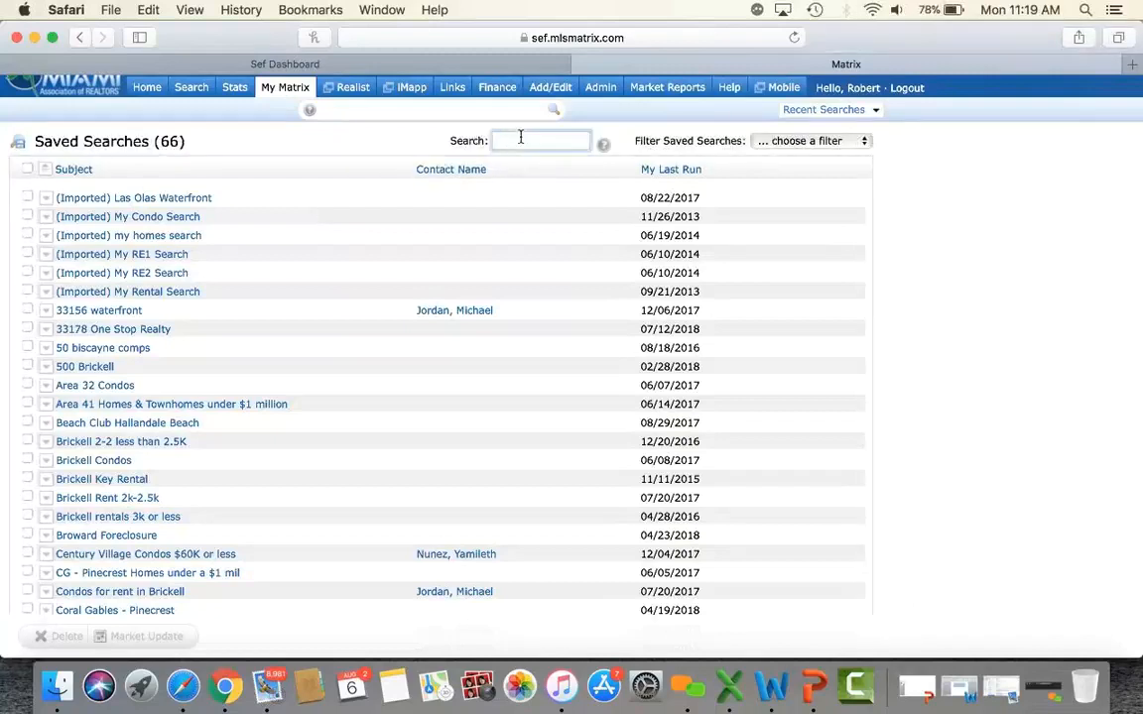
type("HOMES IN")
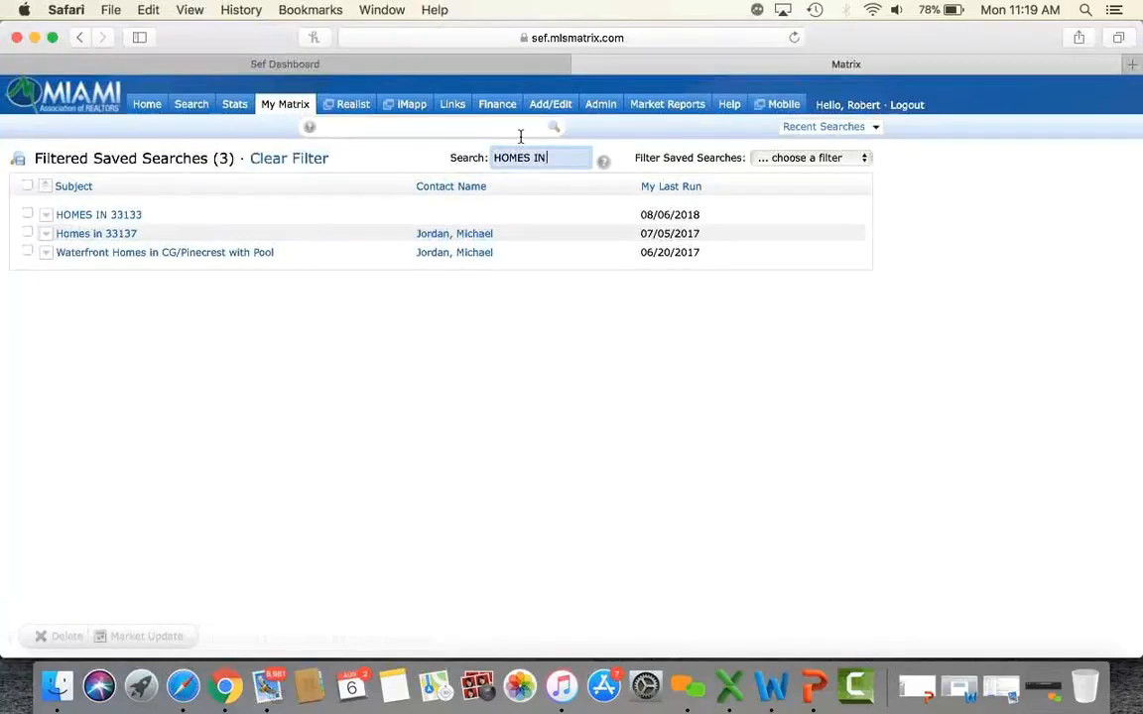
Run the HOMES IN 33133 search and start a New Auto Email from its results.
left_click(87, 219)
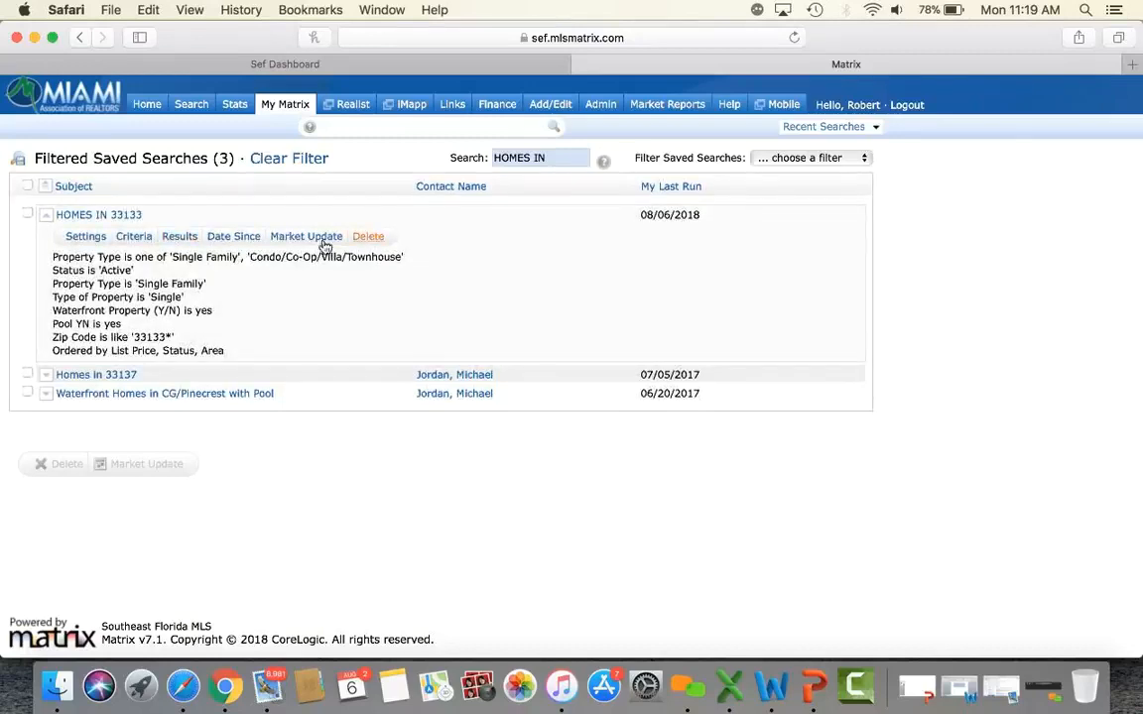
left_click(179, 241)
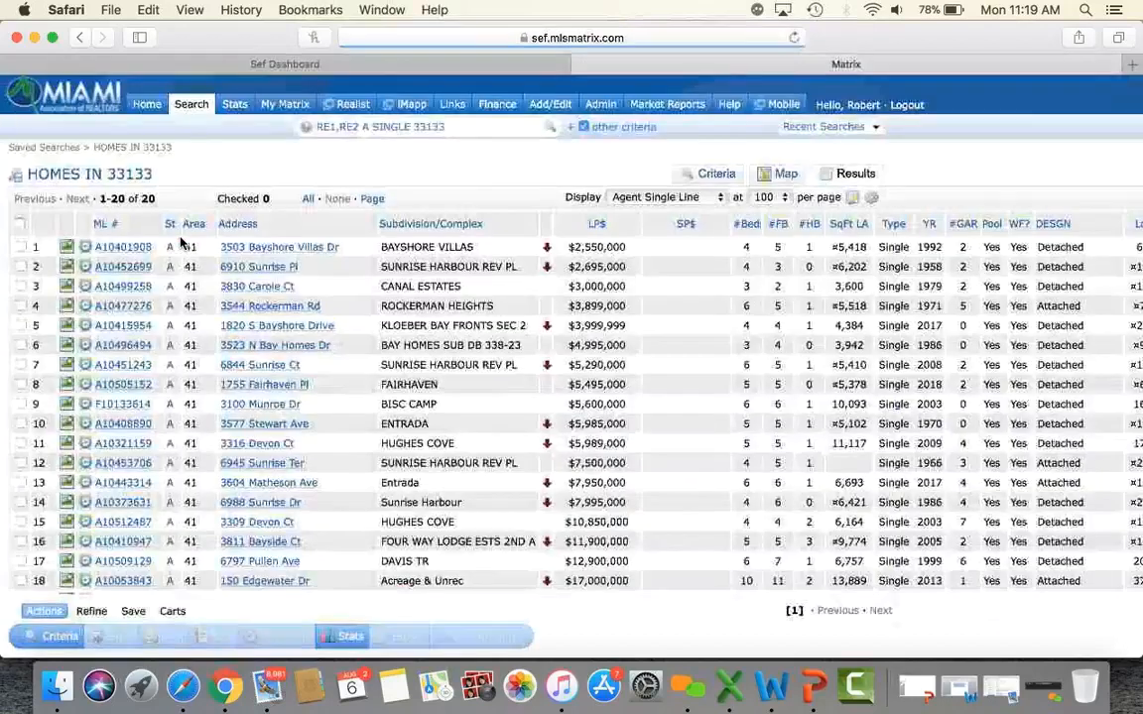
left_click(133, 612)
scroll(191, 607, "down", 5)
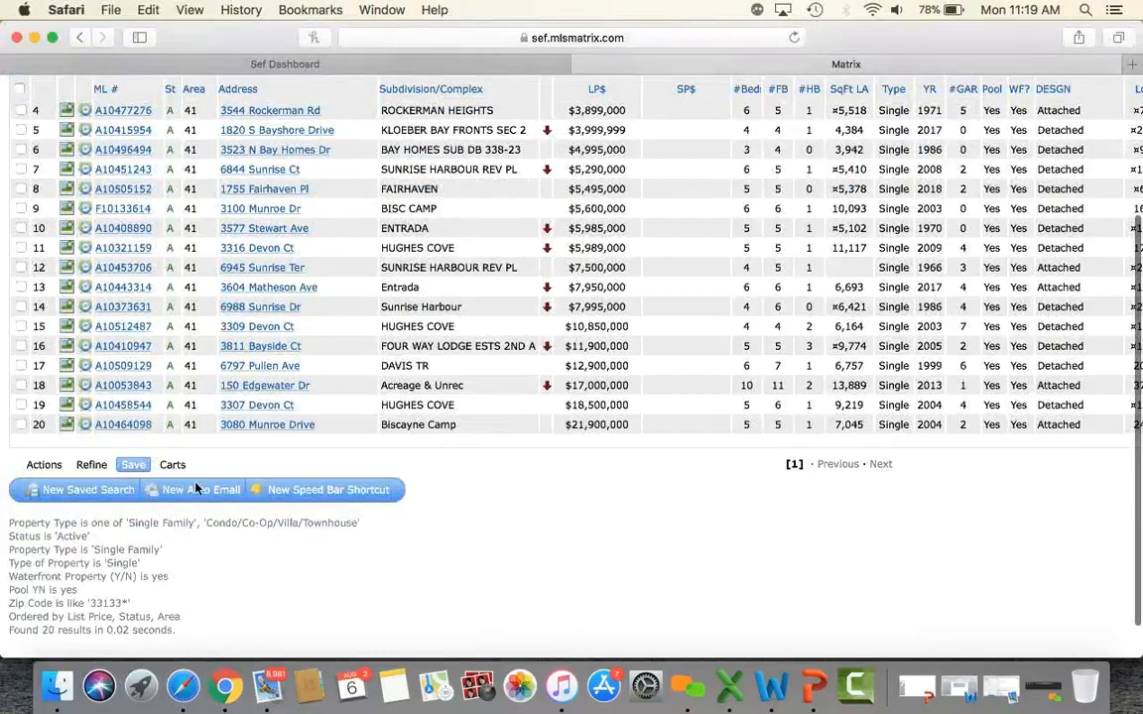
left_click(198, 490)
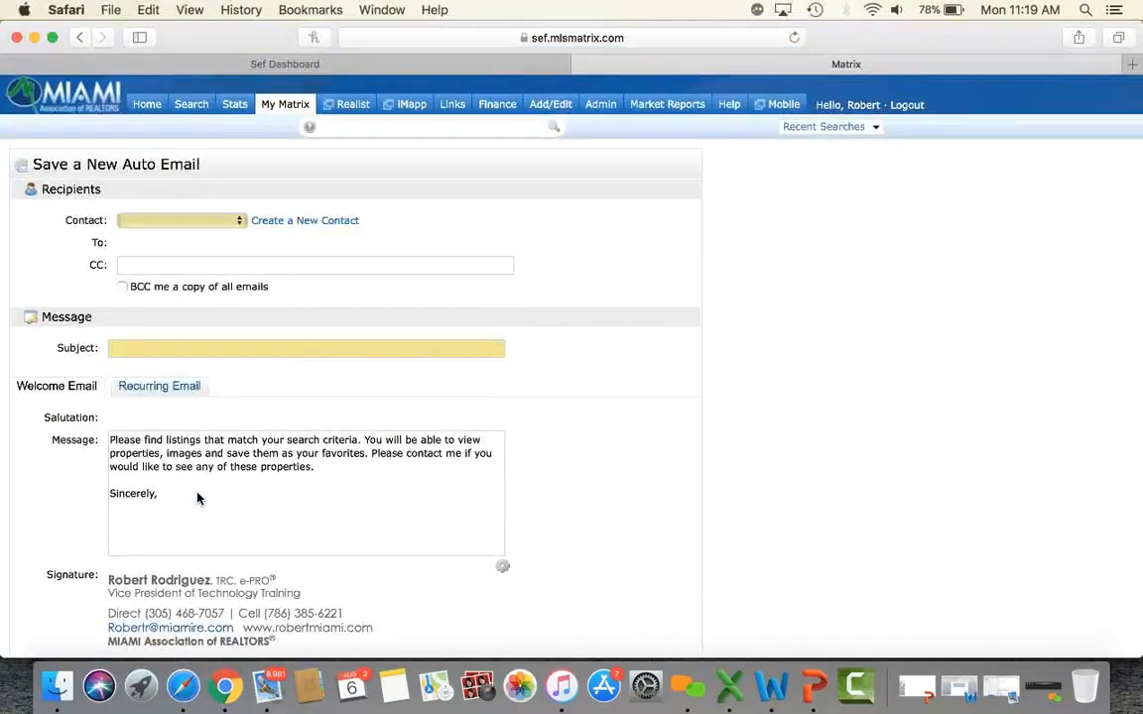
Try other contacts, then pick the intended client so To and the Hello salutation fill in.
left_click(172, 221)
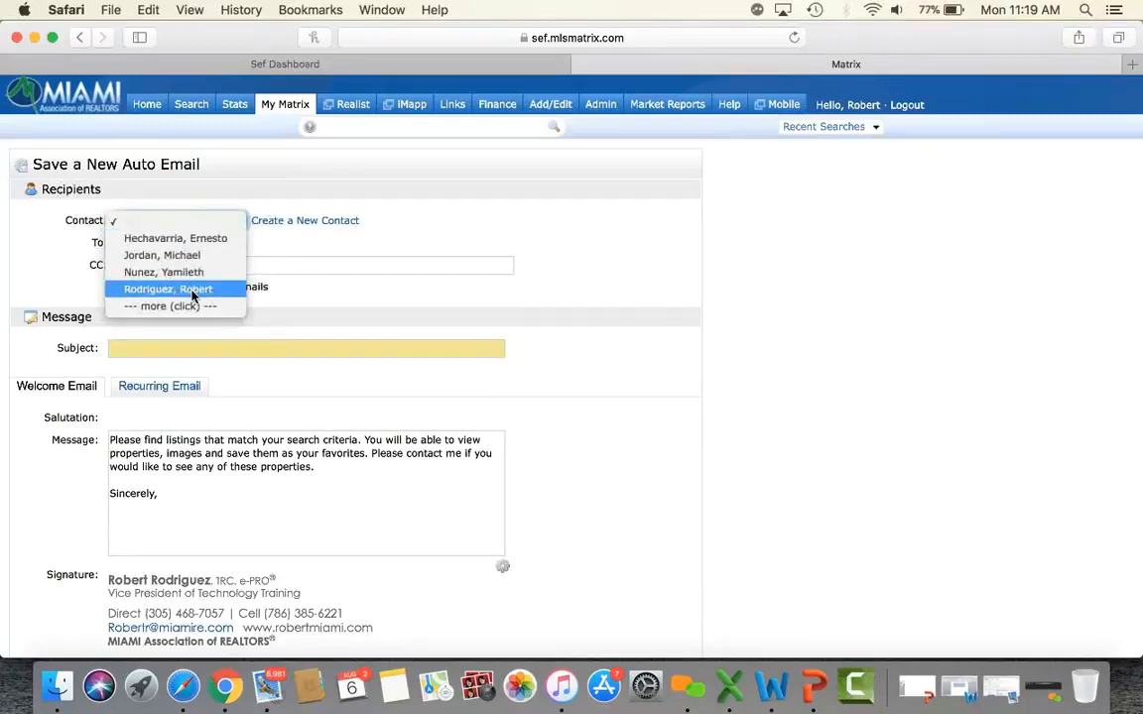
left_click(192, 290)
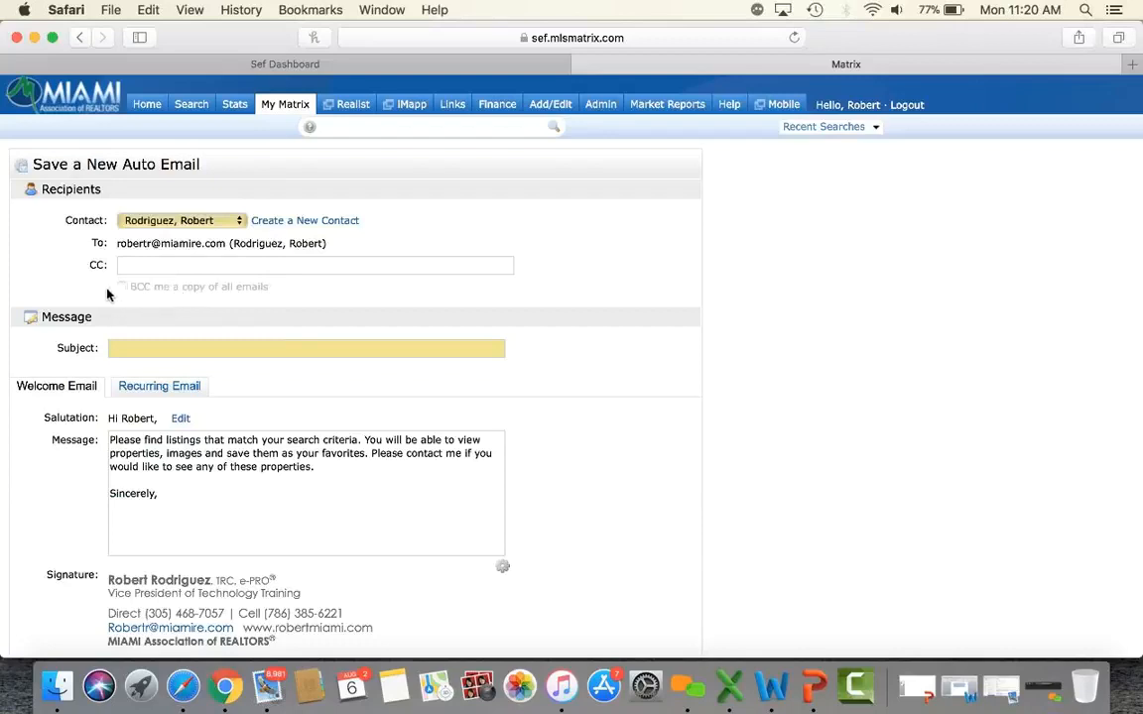
left_click(179, 224)
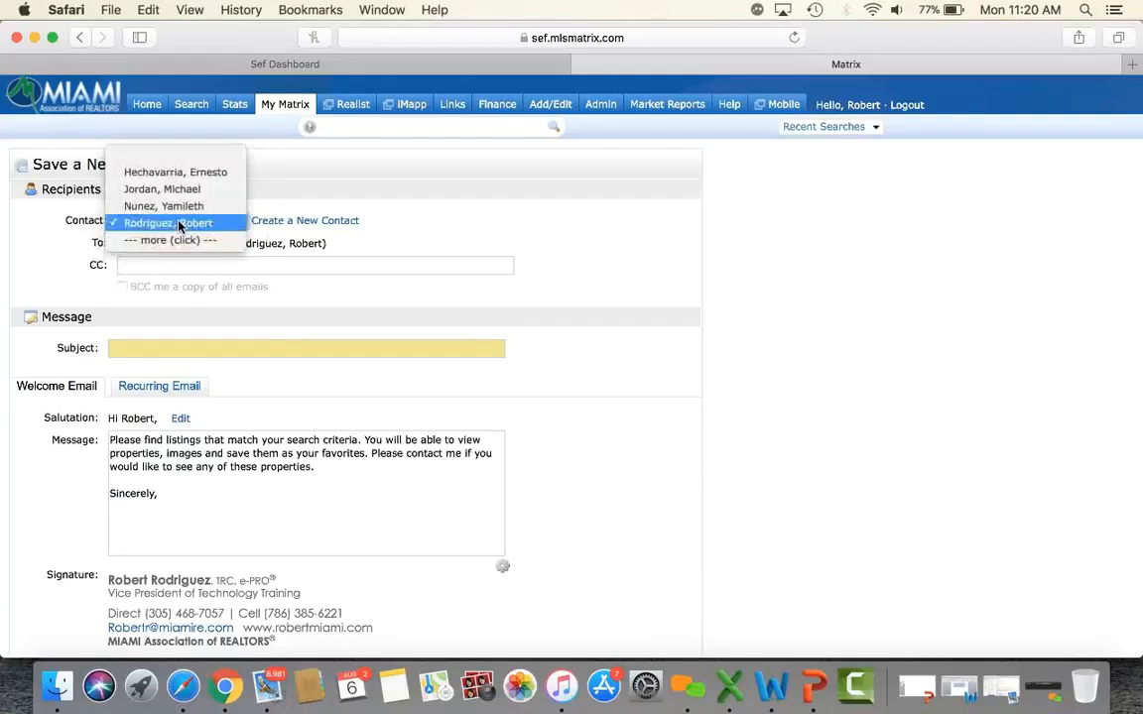
left_click(208, 175)
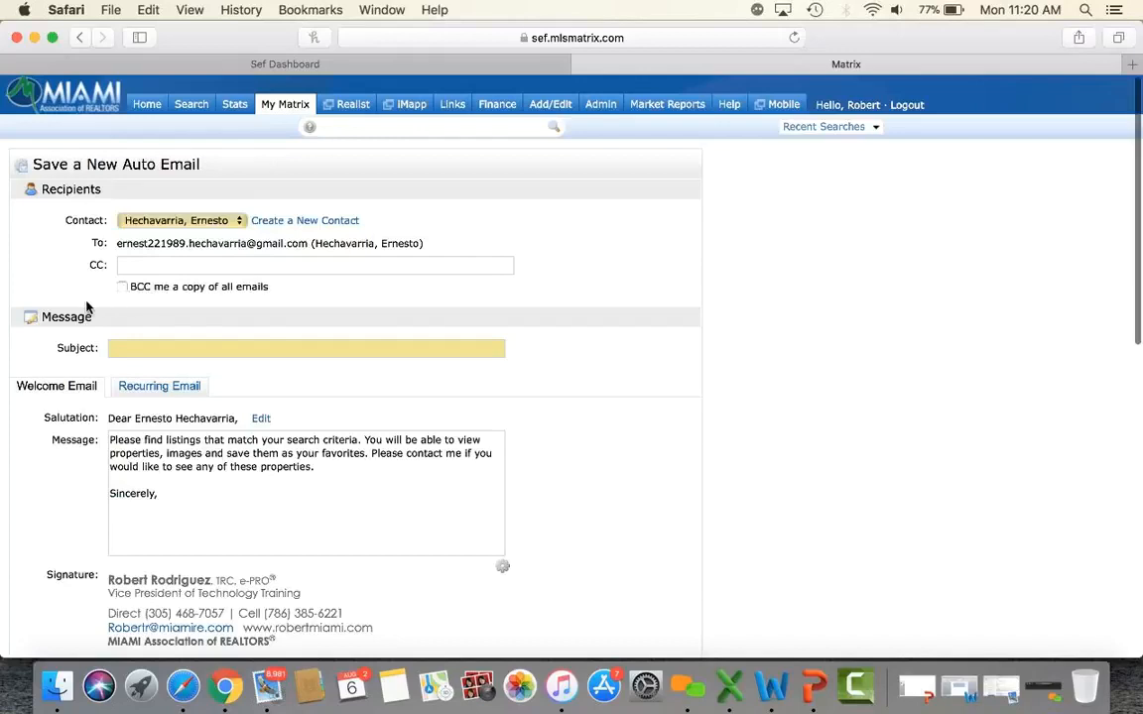
left_click(174, 226)
left_click(157, 238)
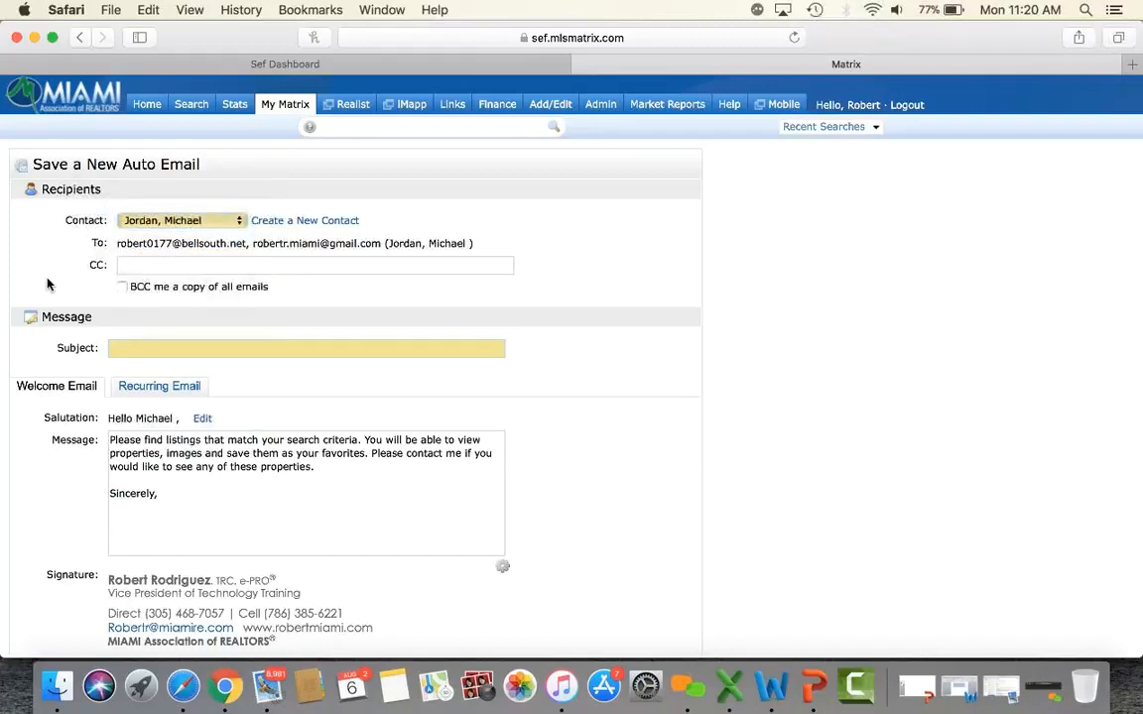
scroll(47, 285, "down", 5)
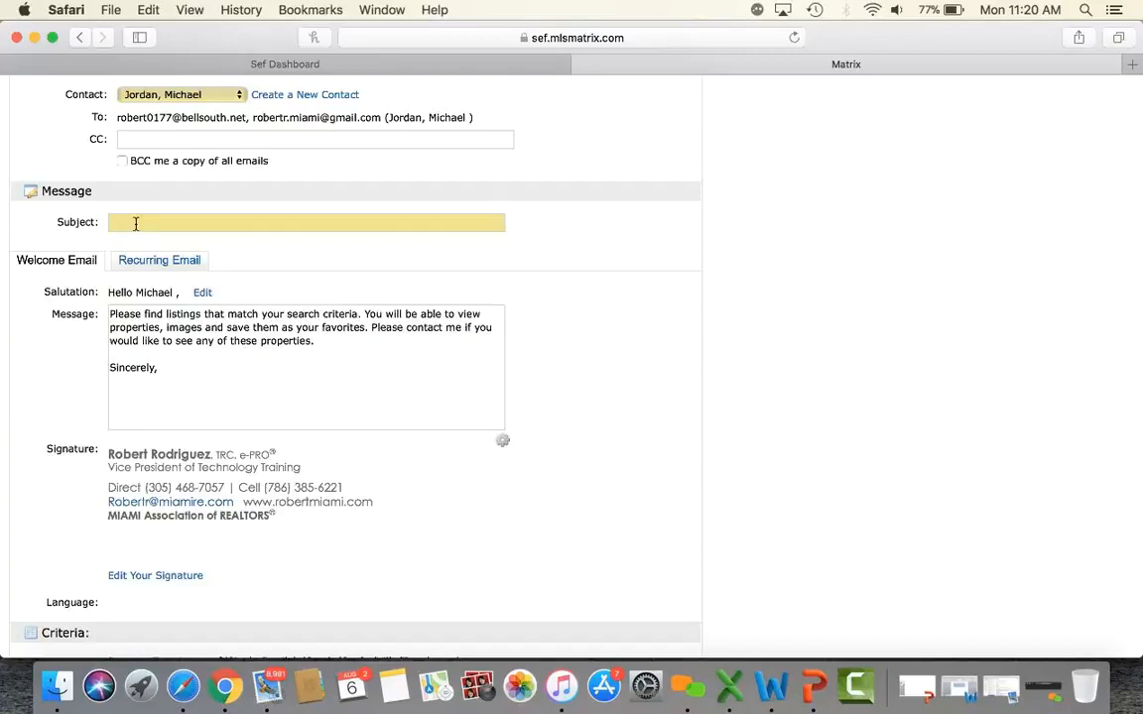
Enter 'HOMES IN 33133' as the auto email subject.
left_click(156, 222)
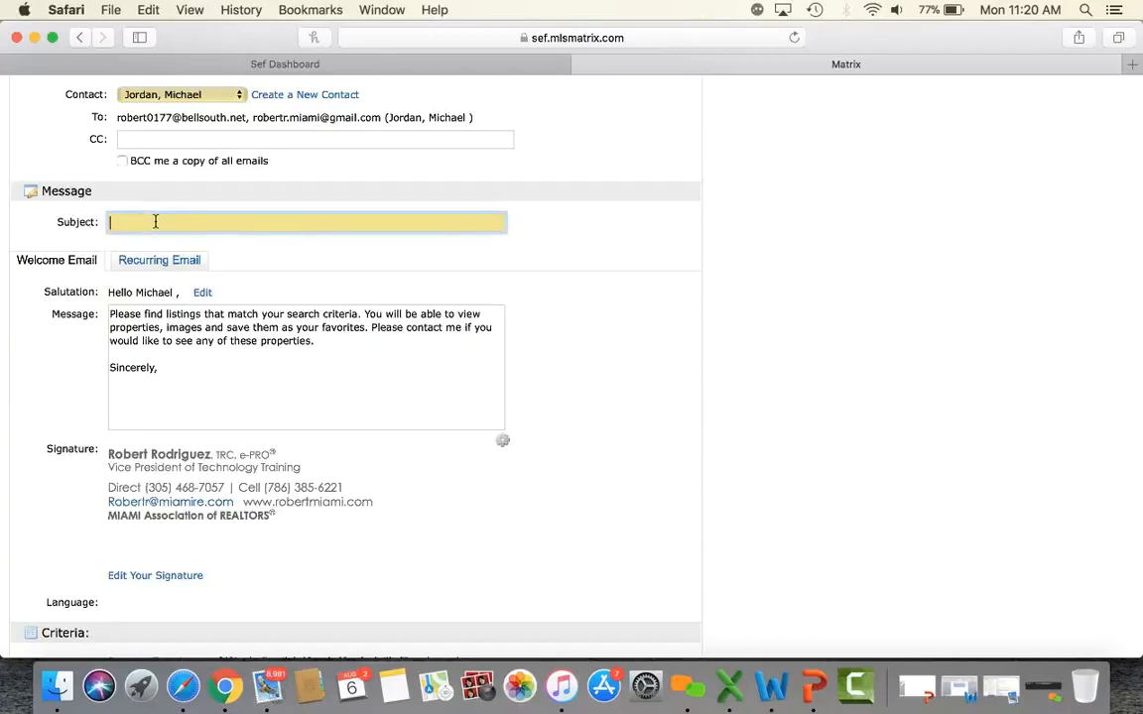
type("HOMES IN 331")
left_click(401, 290)
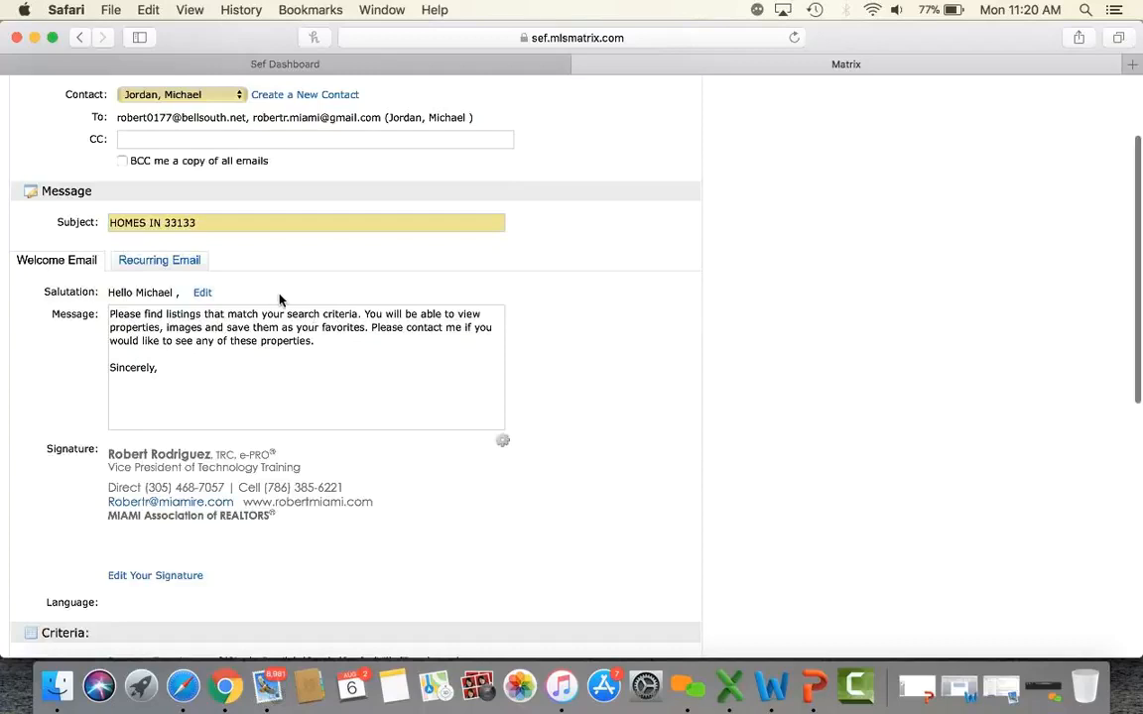
Review the contact's salutation choices and cancel, leaving it unchanged.
left_click(203, 294)
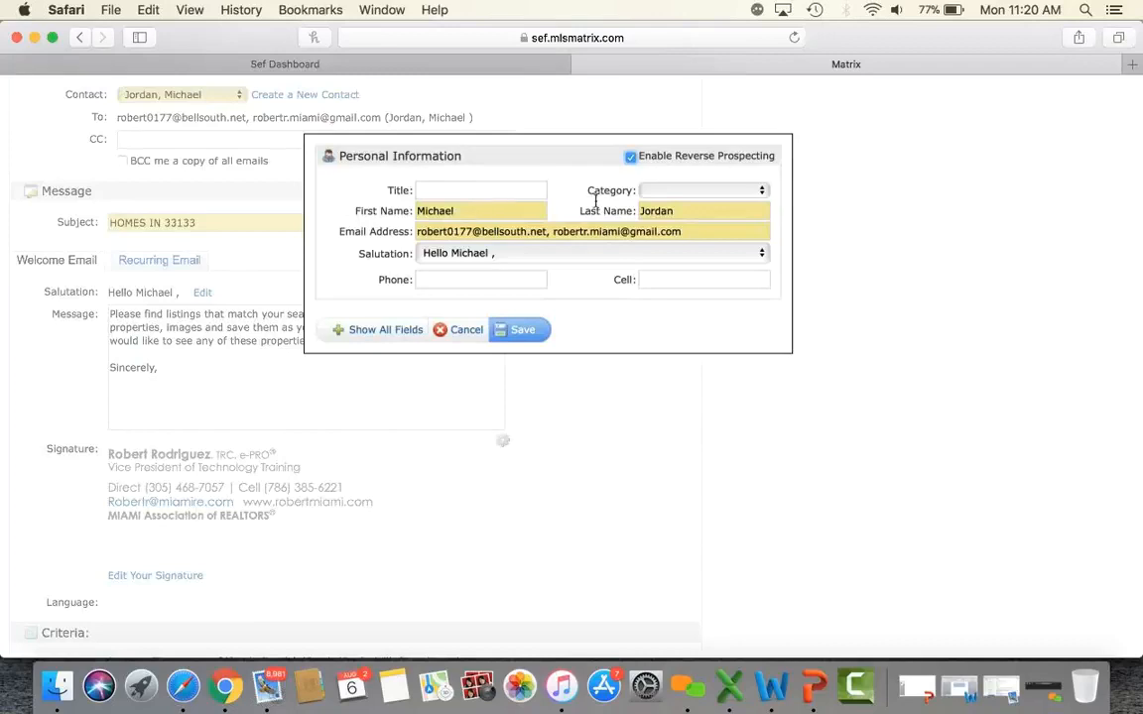
left_click(460, 254)
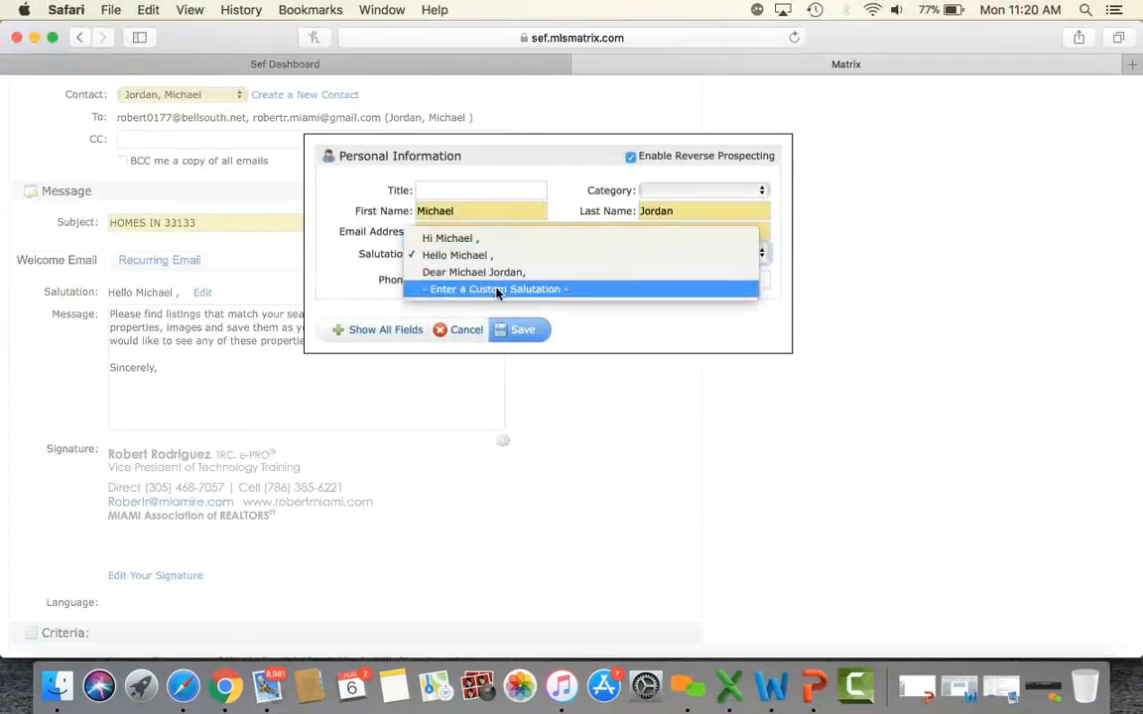
left_click(466, 336)
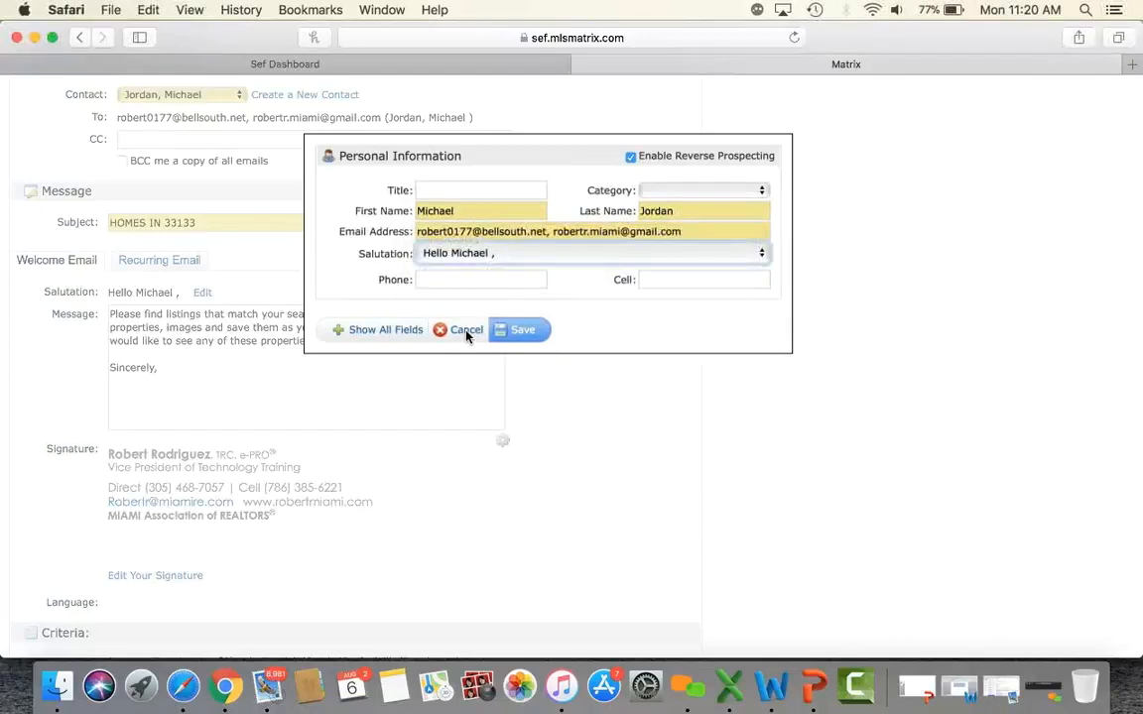
left_click(466, 335)
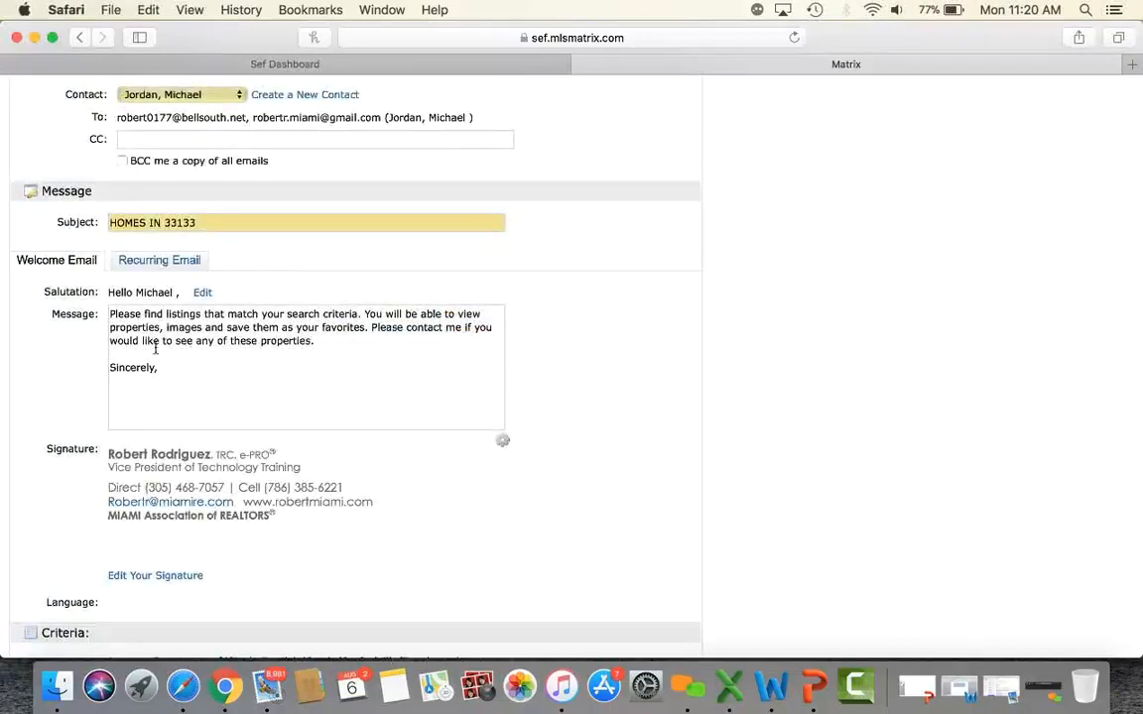
Select the welcome message and restore its default text from the options menu.
left_click_drag(179, 377, 110, 308)
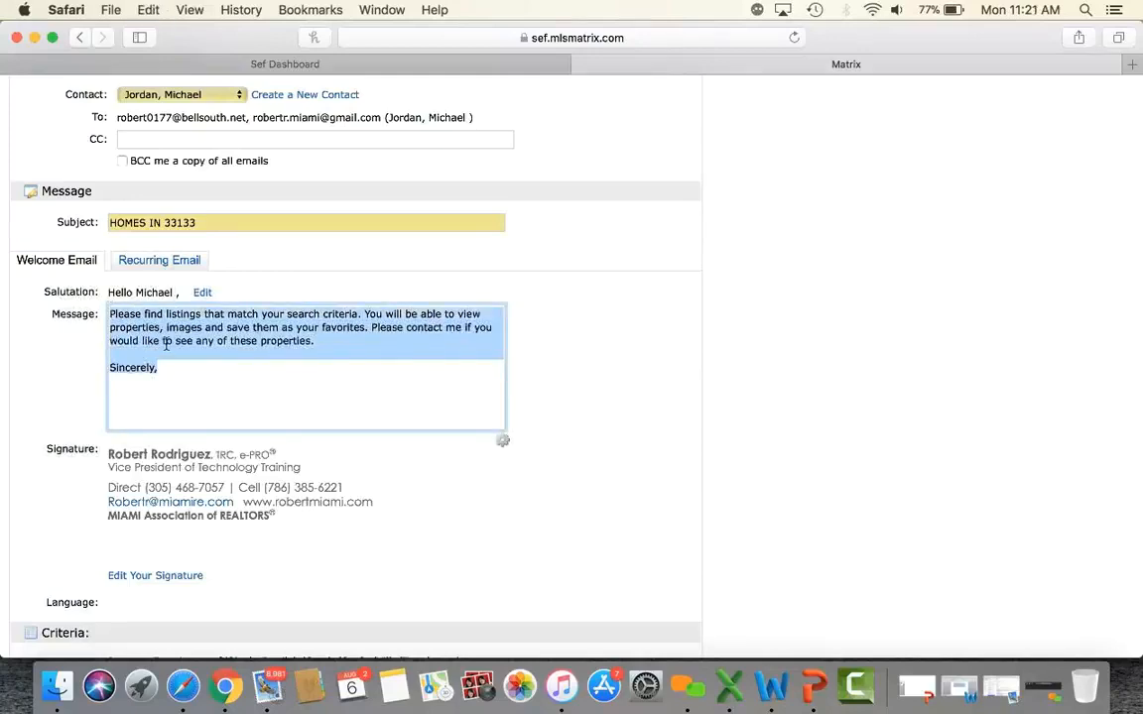
left_click(506, 448)
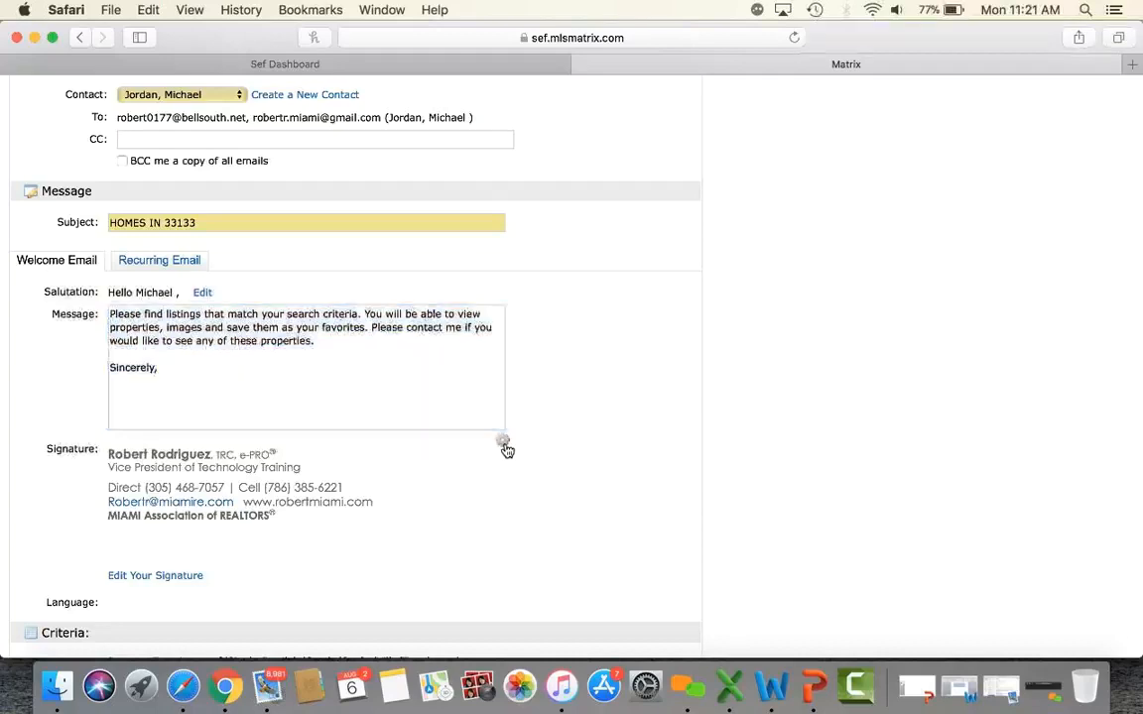
left_click(379, 475)
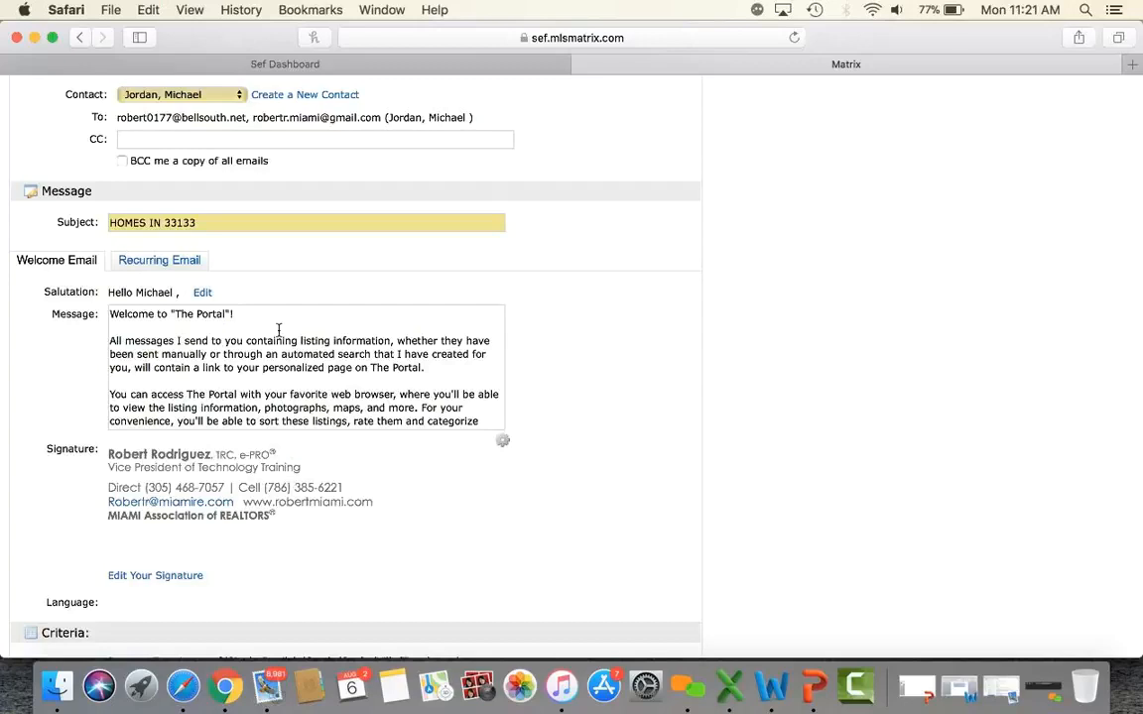
scroll(279, 329, "down", 5)
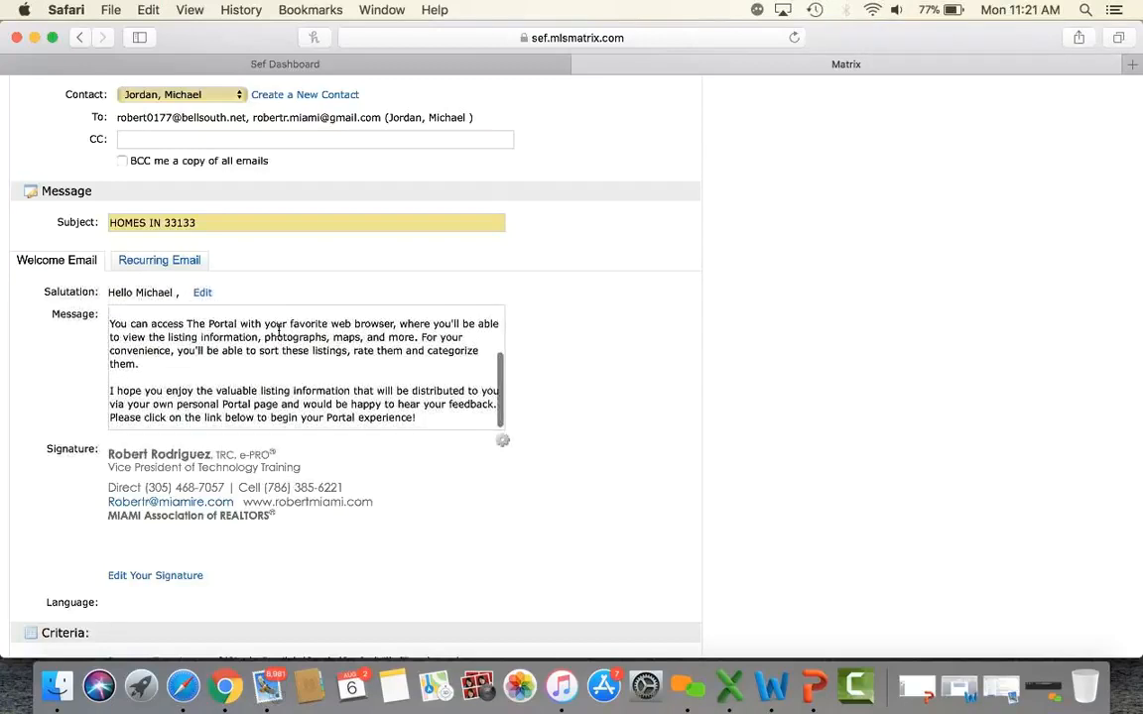
scroll(279, 329, "up", 5)
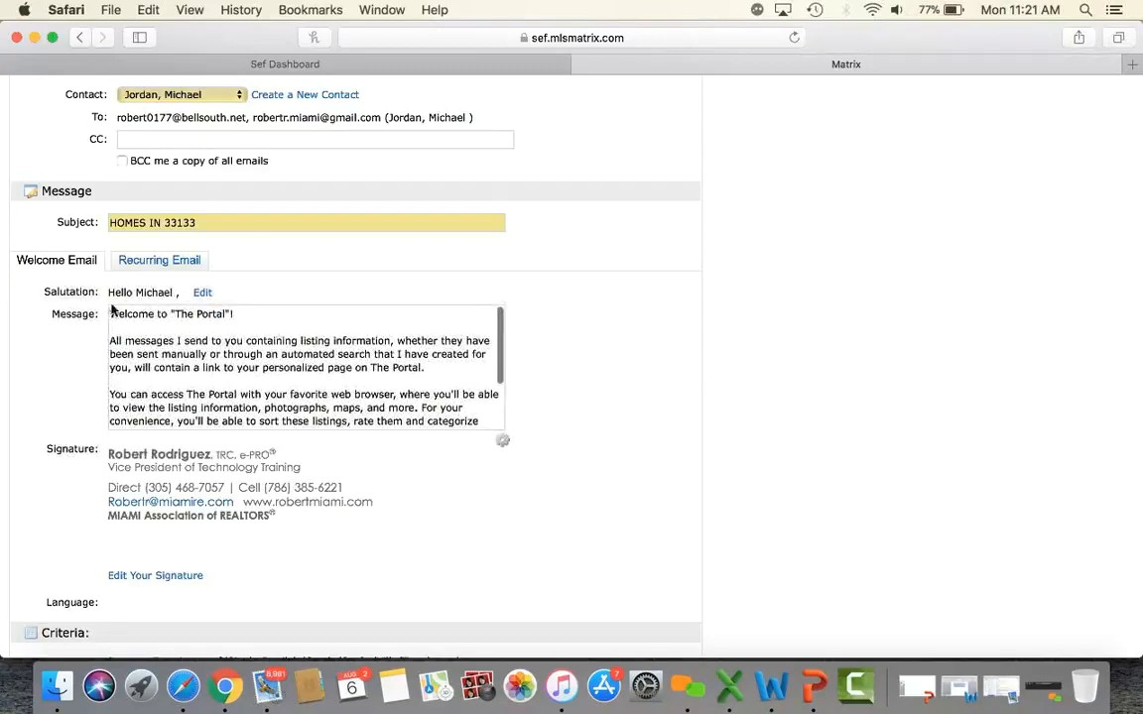
Replace the welcome message with the pasted listings note and make it the default Welcome Email text.
left_click_drag(111, 317, 466, 477)
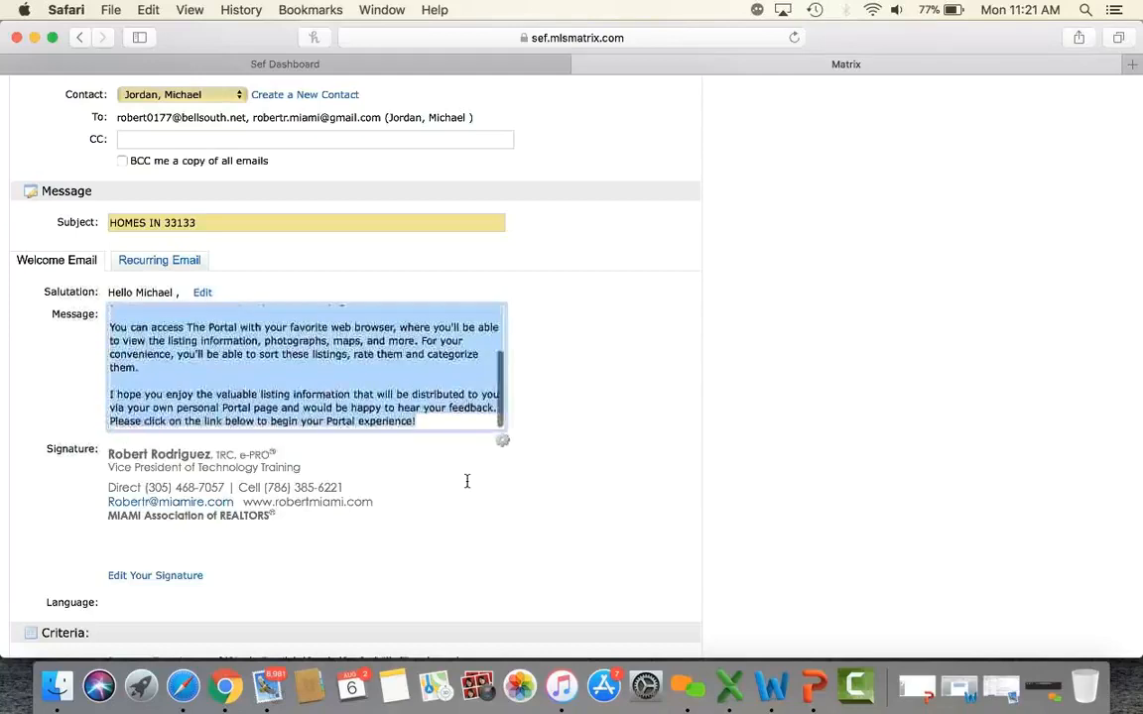
key("BackSpace")
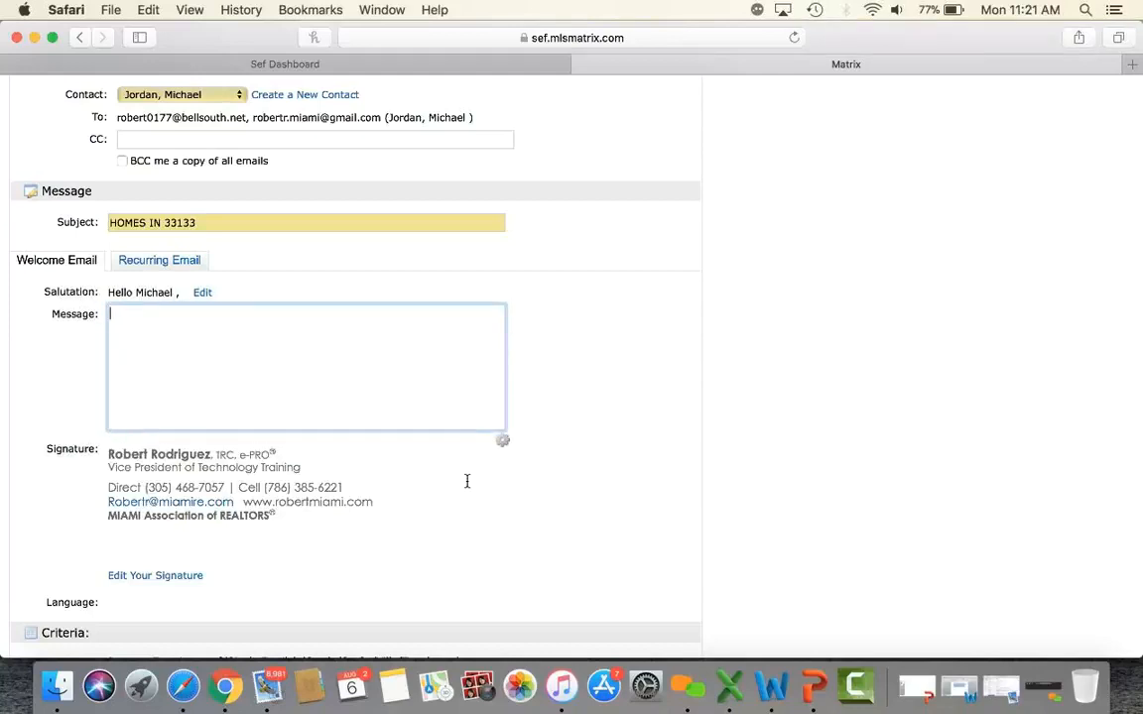
key("cmd+v")
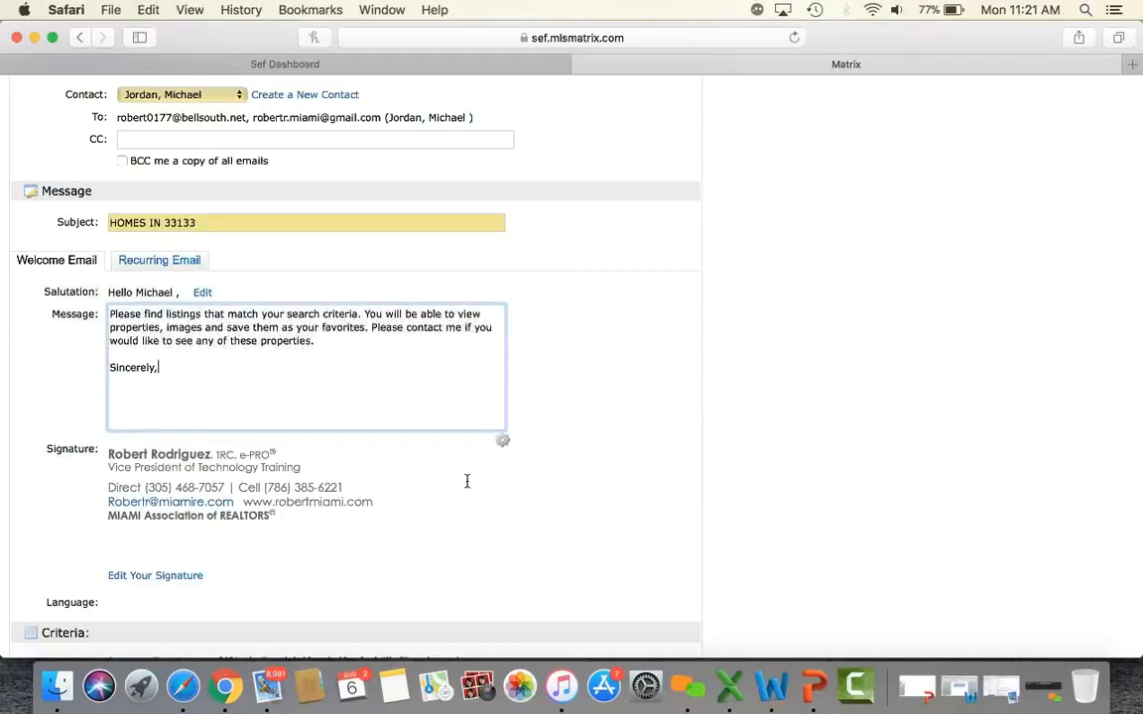
left_click(505, 444)
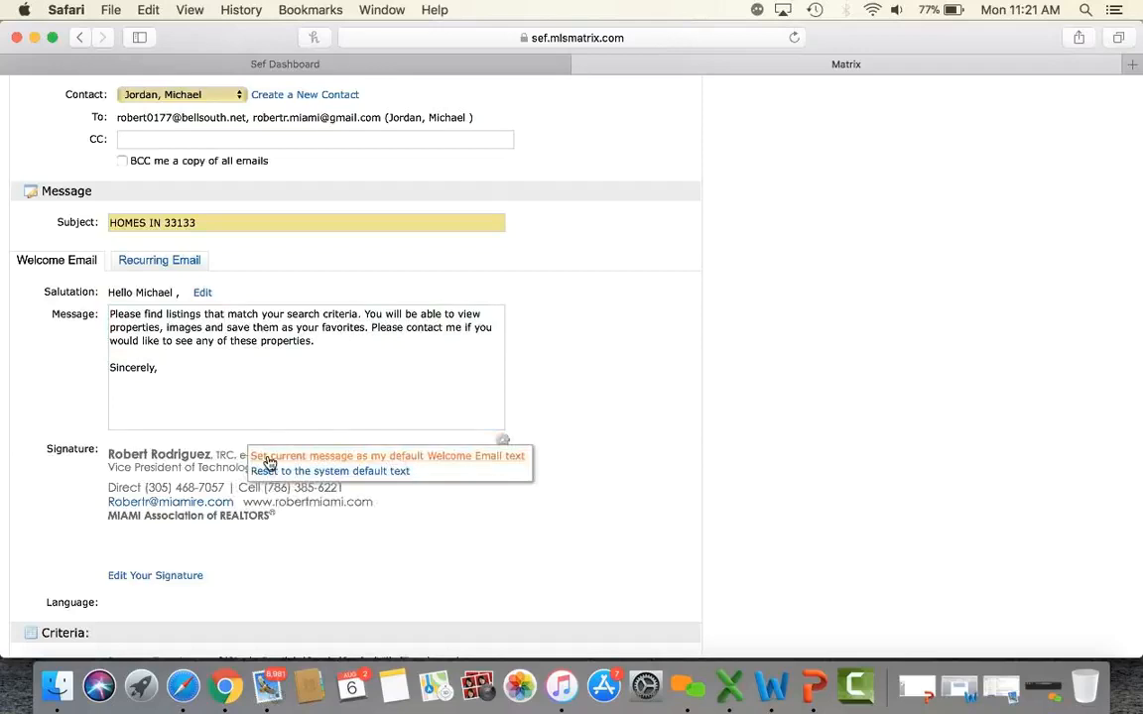
left_click(424, 458)
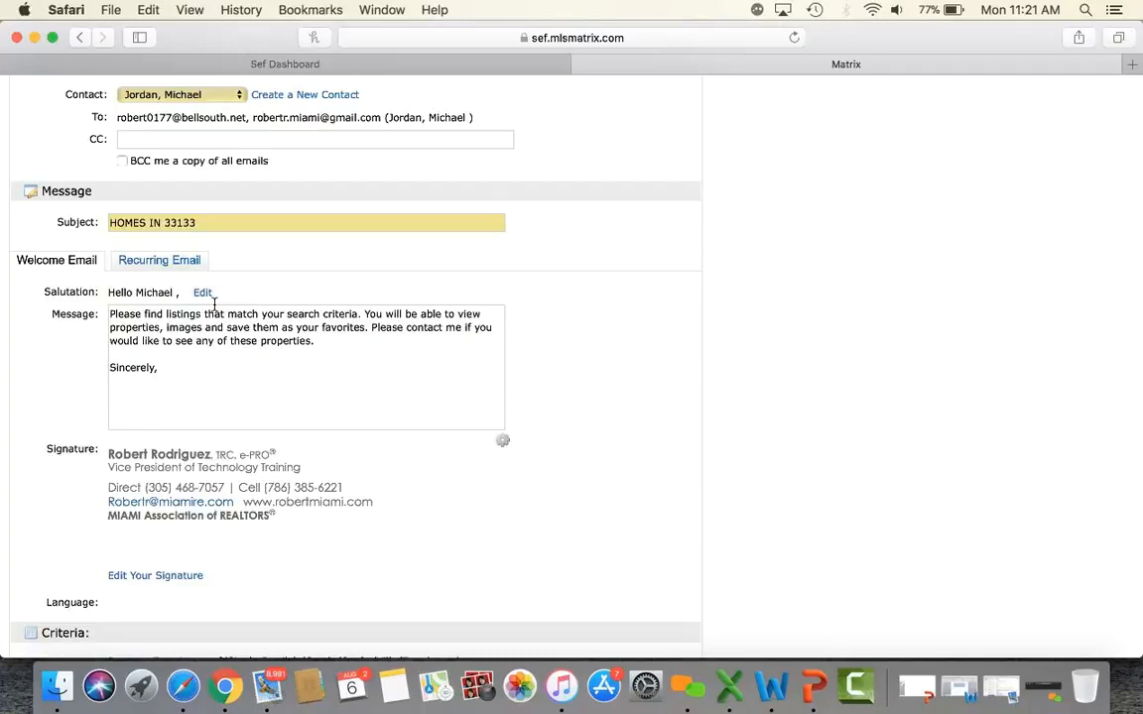
left_click(175, 261)
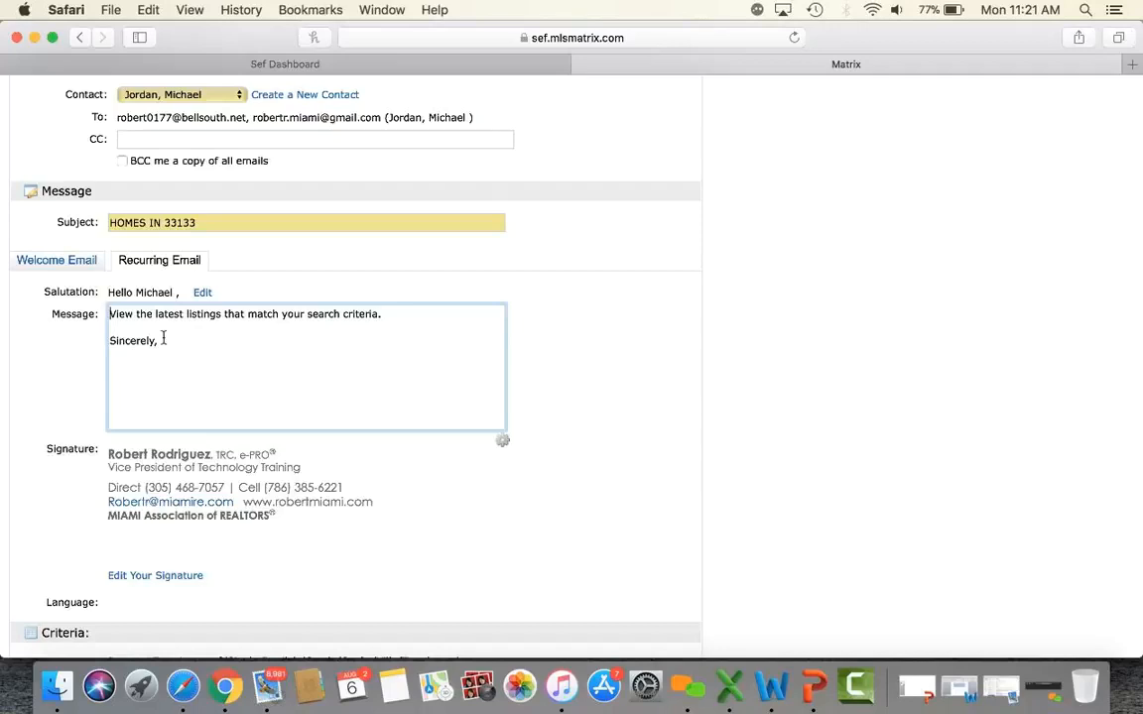
left_click(83, 261)
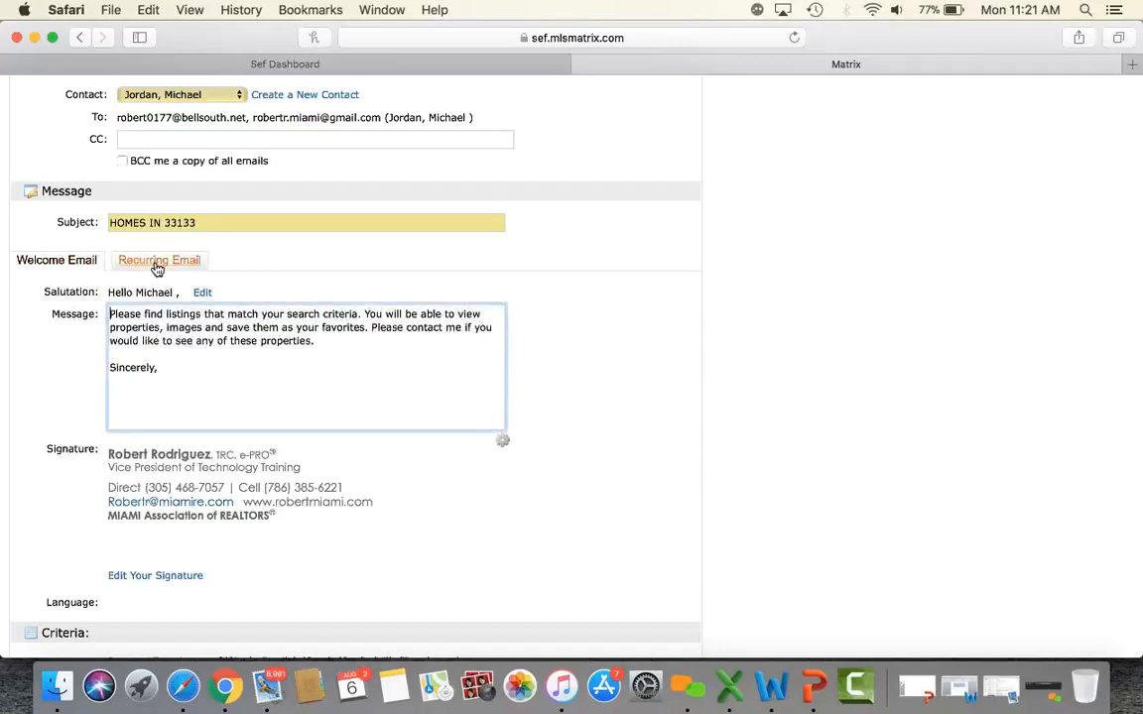
In the Schedule section, switch from ASAP to a Daily schedule.
left_click(503, 442)
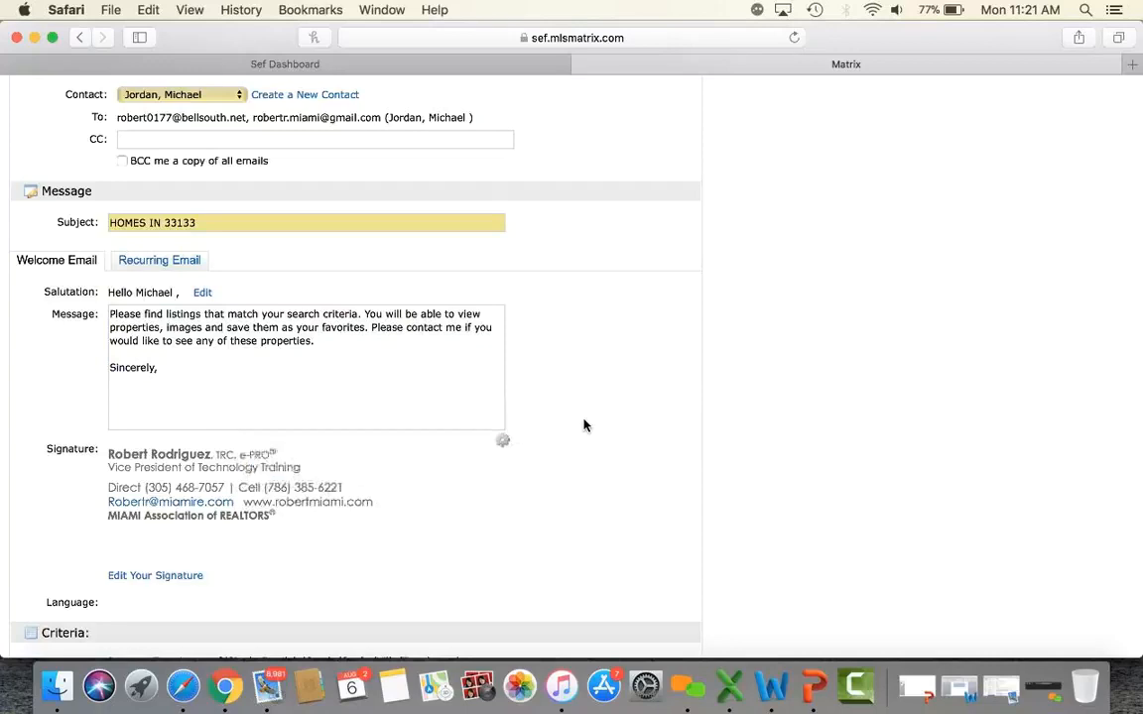
scroll(584, 426, "down", 10)
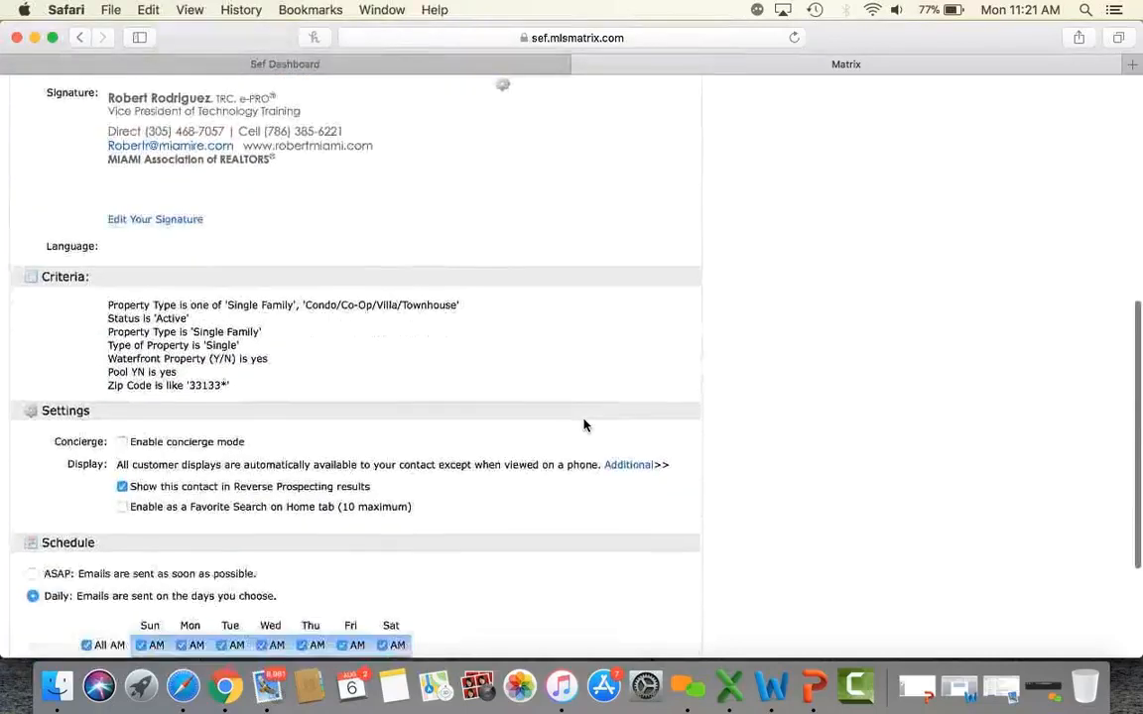
scroll(583, 425, "down", 2)
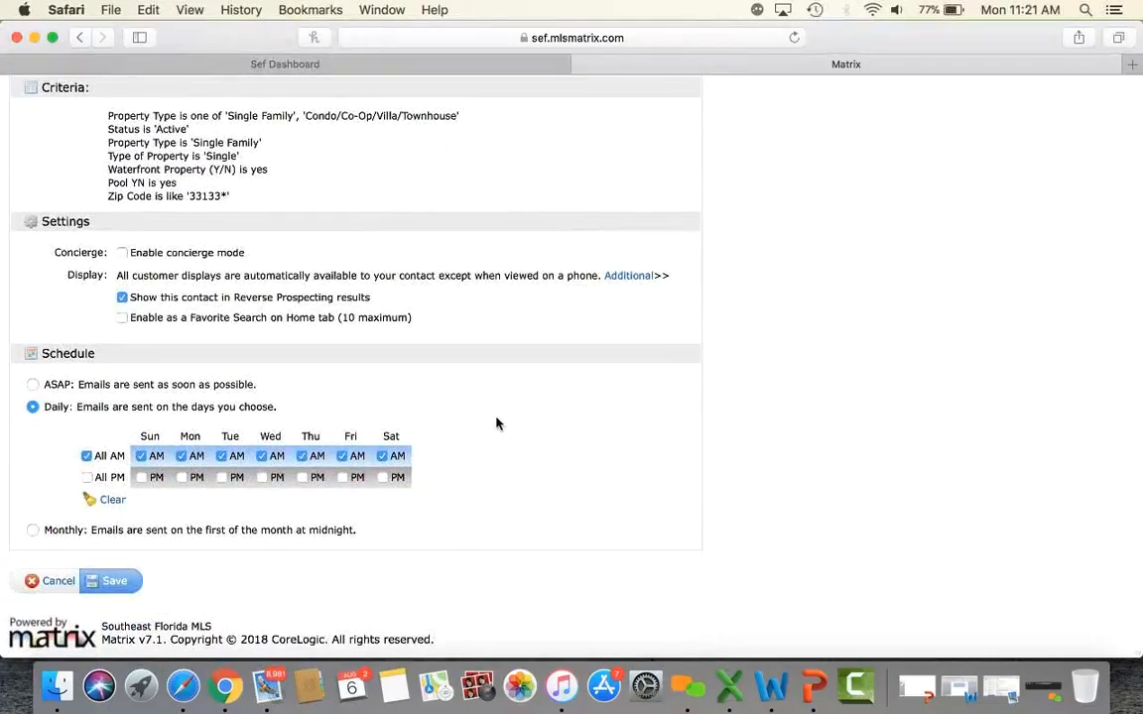
left_click(32, 385)
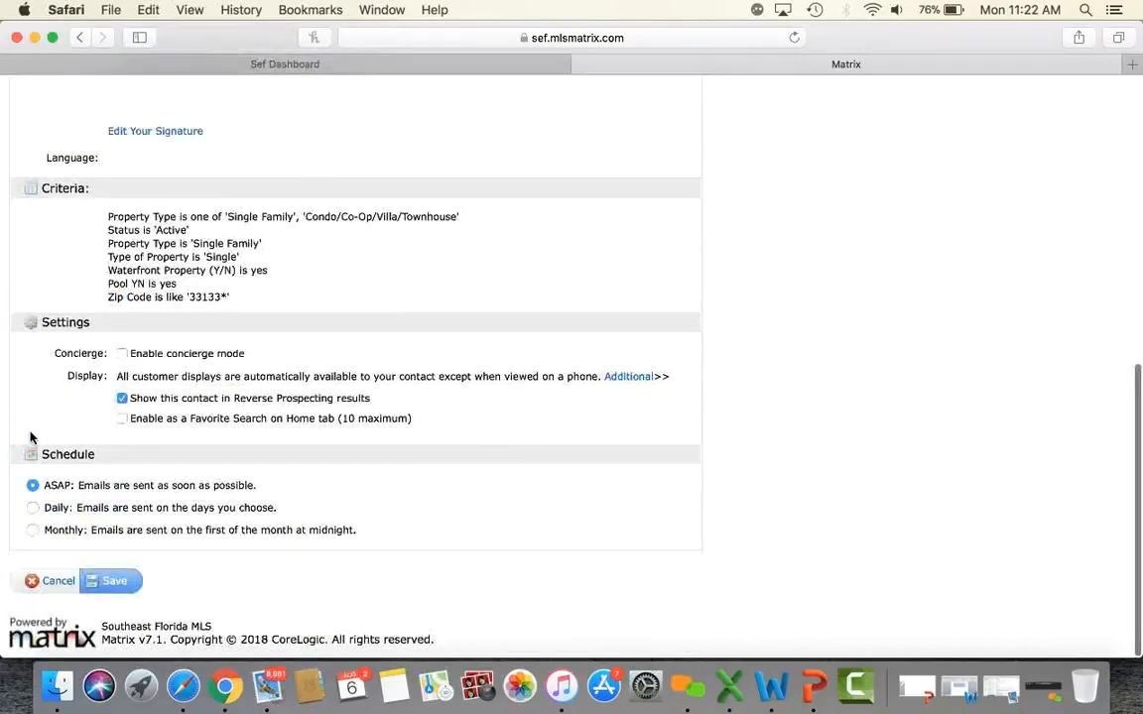
left_click(33, 507)
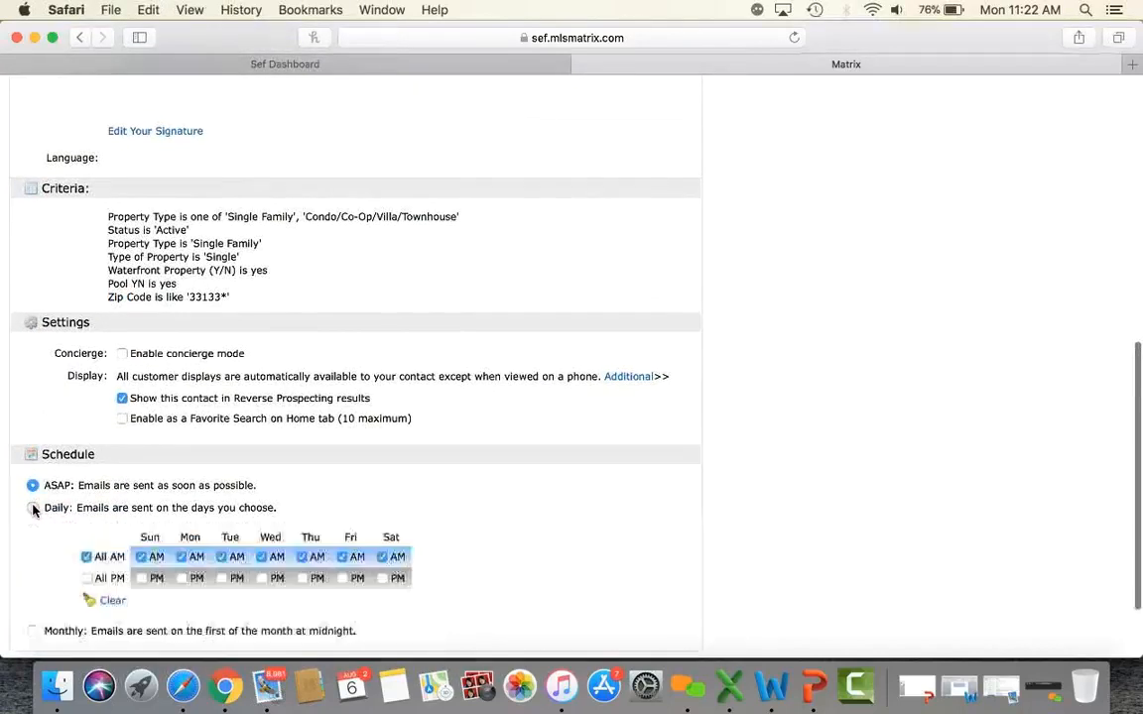
scroll(32, 510, "down", 2)
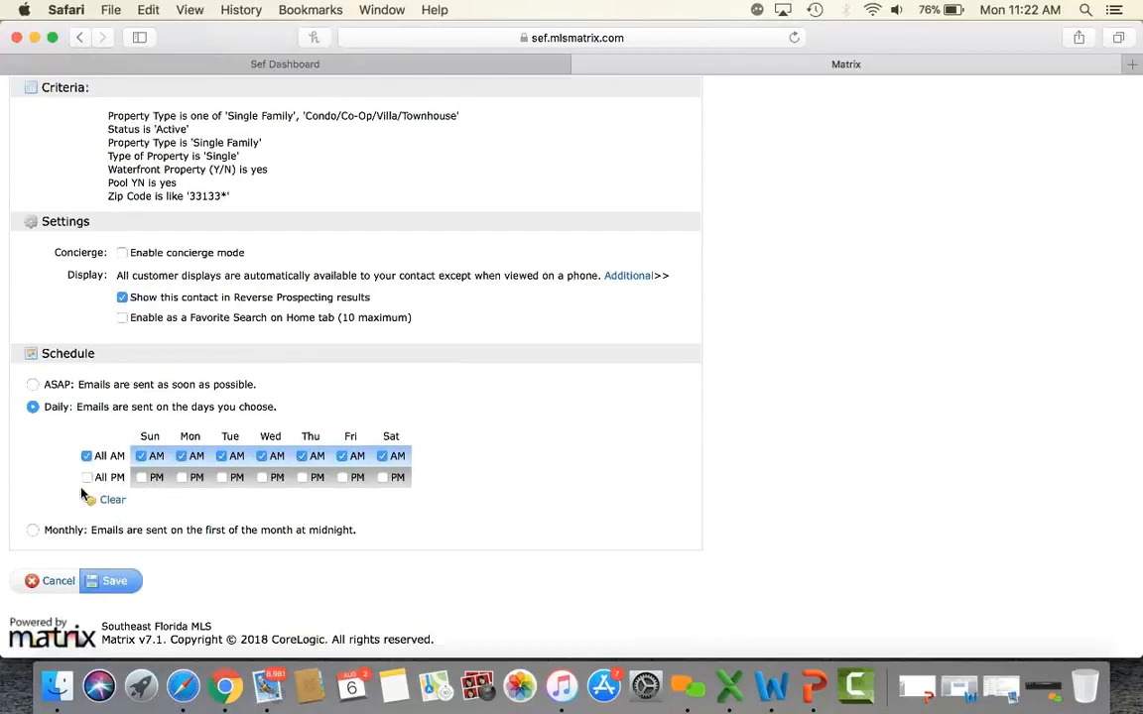
Toggle various Daily morning and afternoon days, try Monthly, then settle on ASAP.
left_click(181, 458)
left_click(303, 457)
left_click(262, 457)
left_click(342, 457)
left_click(342, 456)
left_click(382, 456)
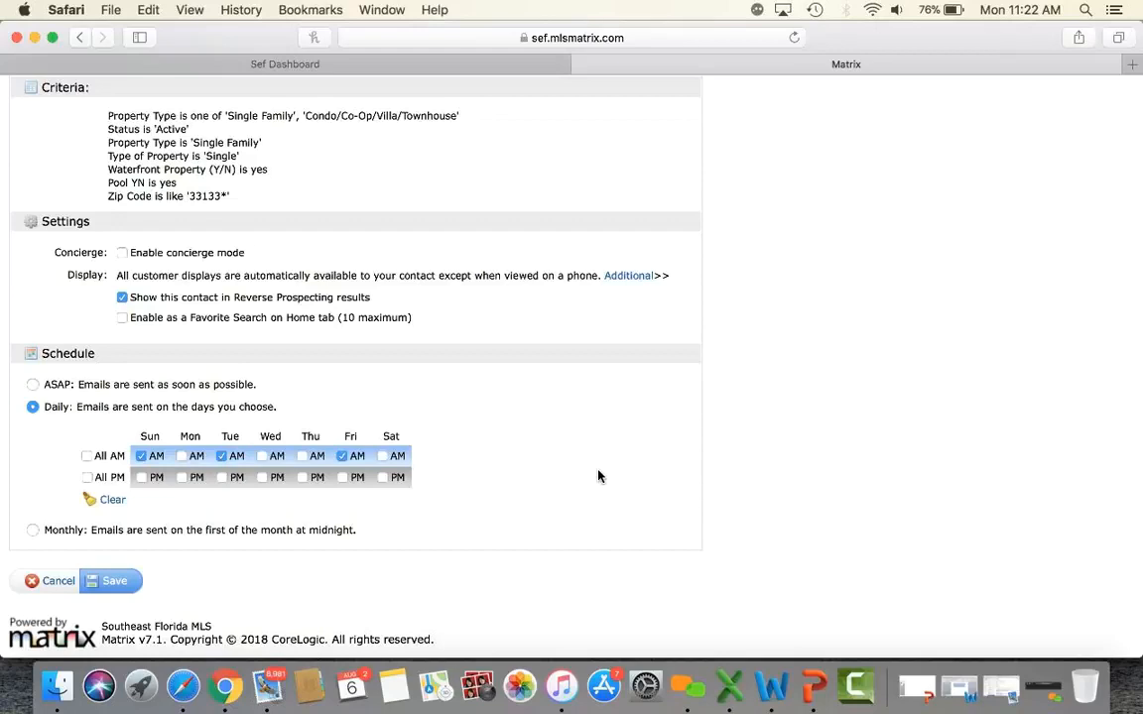
left_click(86, 455)
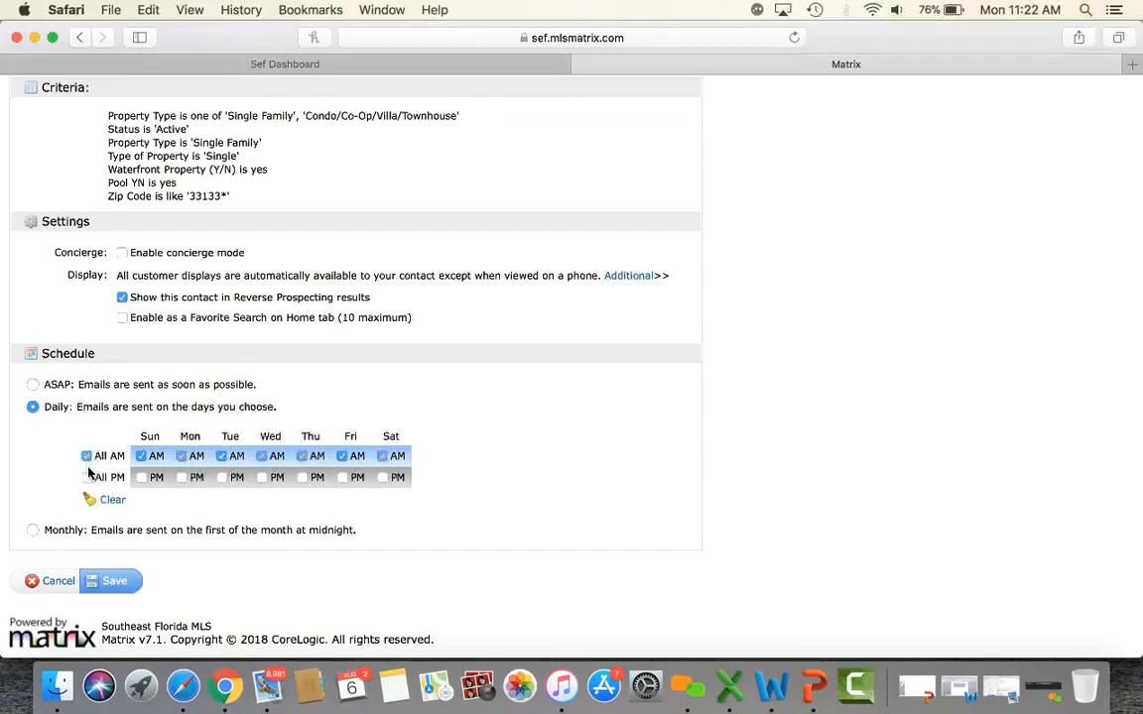
left_click(86, 477)
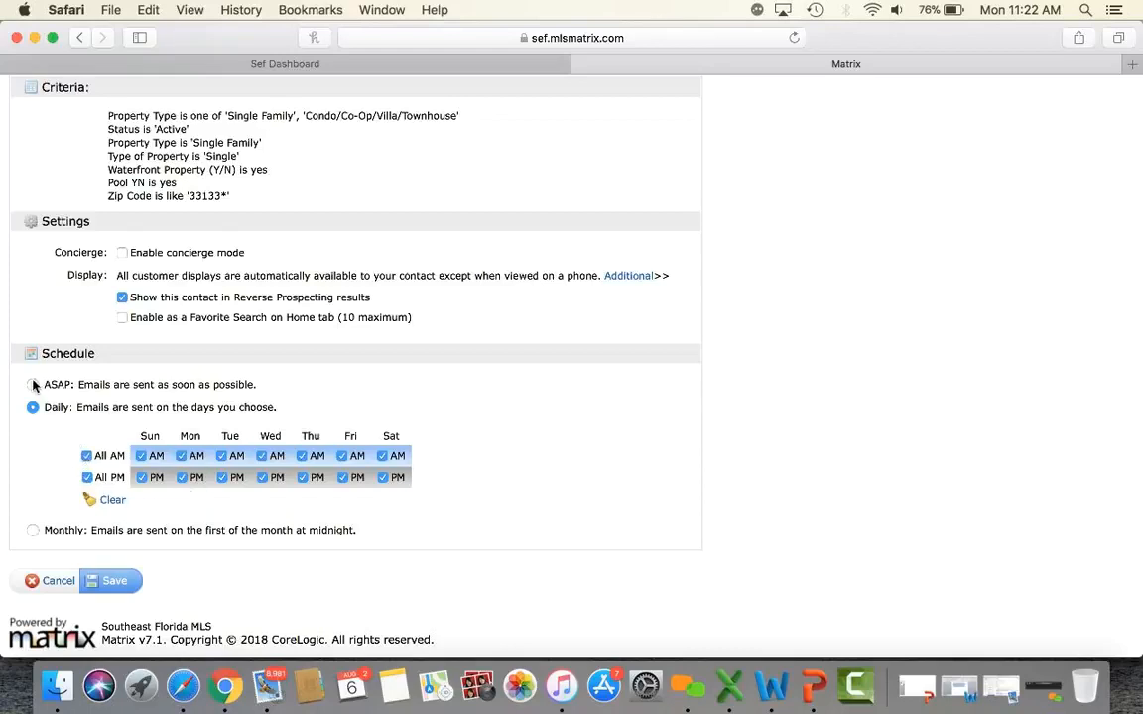
left_click(33, 531)
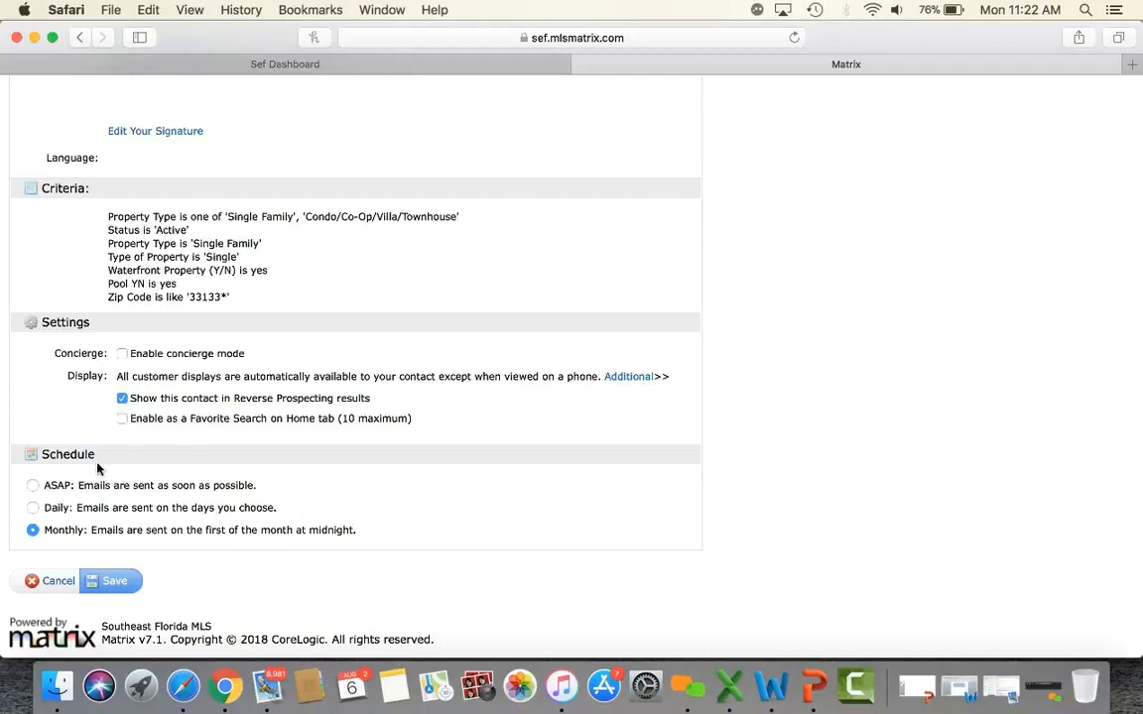
left_click(33, 486)
left_click(121, 585)
left_click(122, 355)
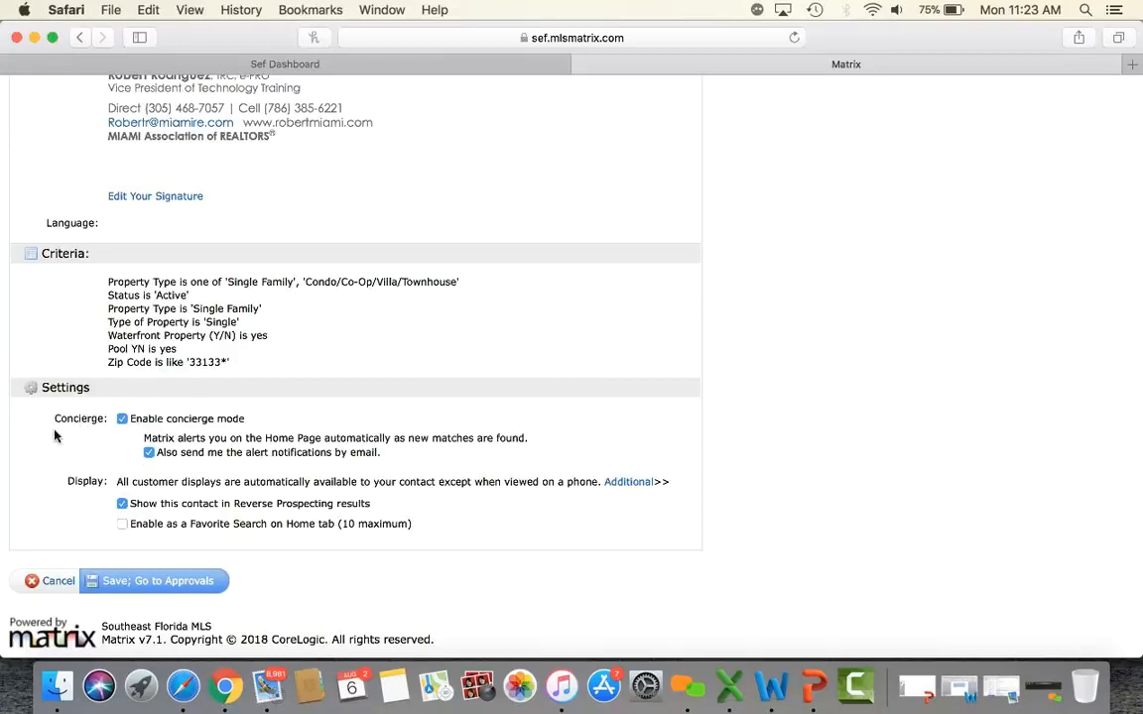
left_click(121, 421)
left_click(121, 420)
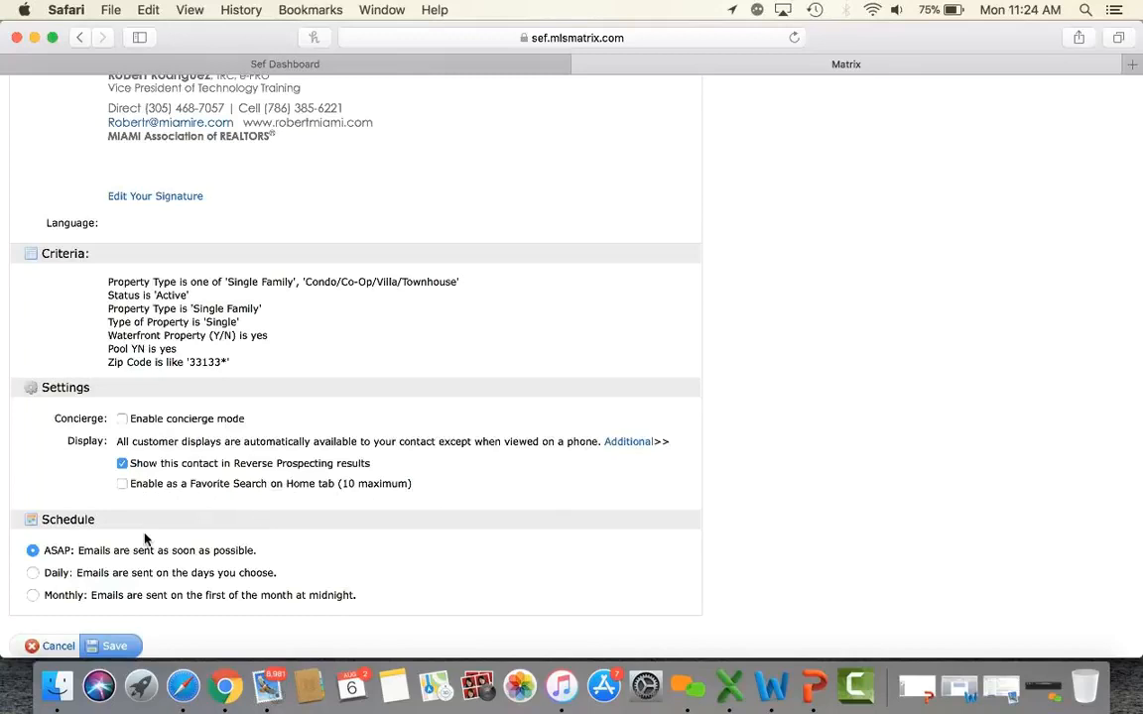
scroll(144, 538, "down", 2)
Save the HOMES IN 33133 auto email and return to the Home page.
left_click(110, 583)
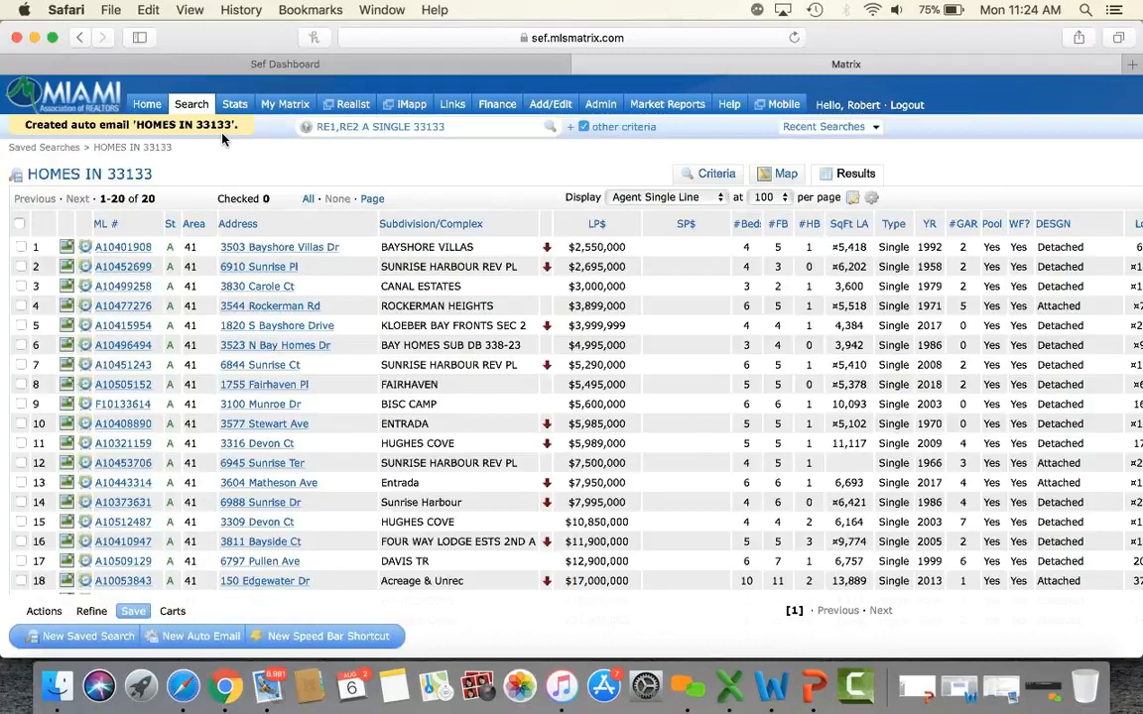
left_click(149, 107)
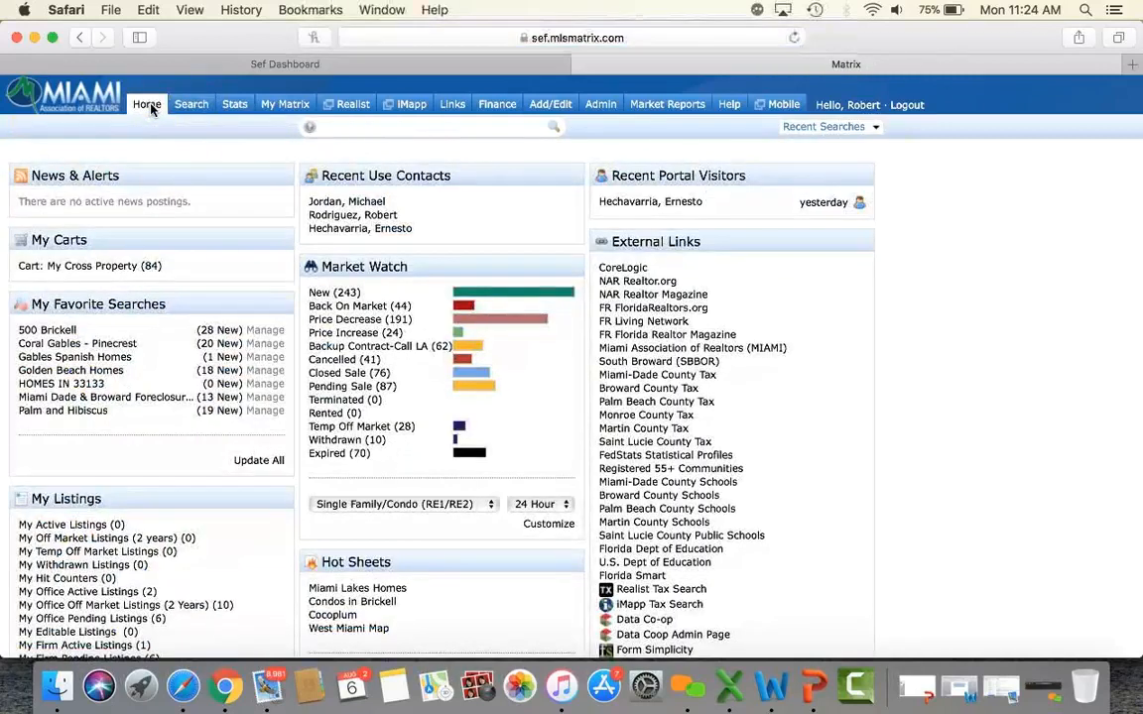
Open My Matrix > Auto Email and check the HOMES IN 33133 row's status.
mouse_move(285, 112)
left_click(296, 184)
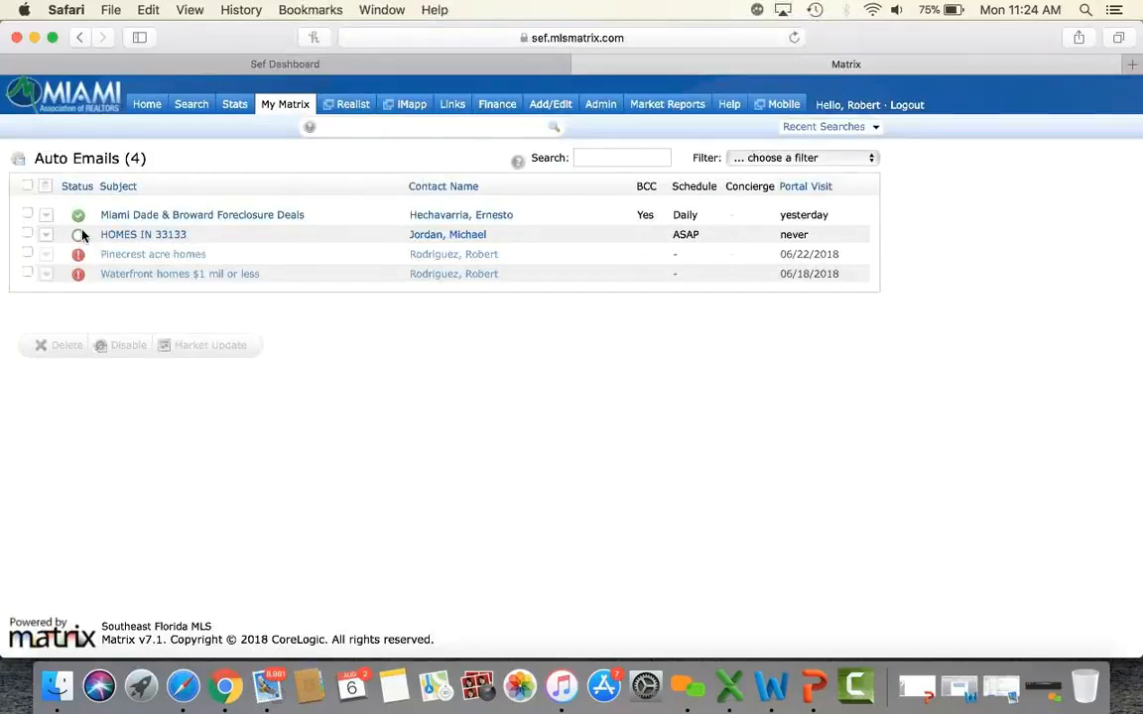
mouse_move(79, 241)
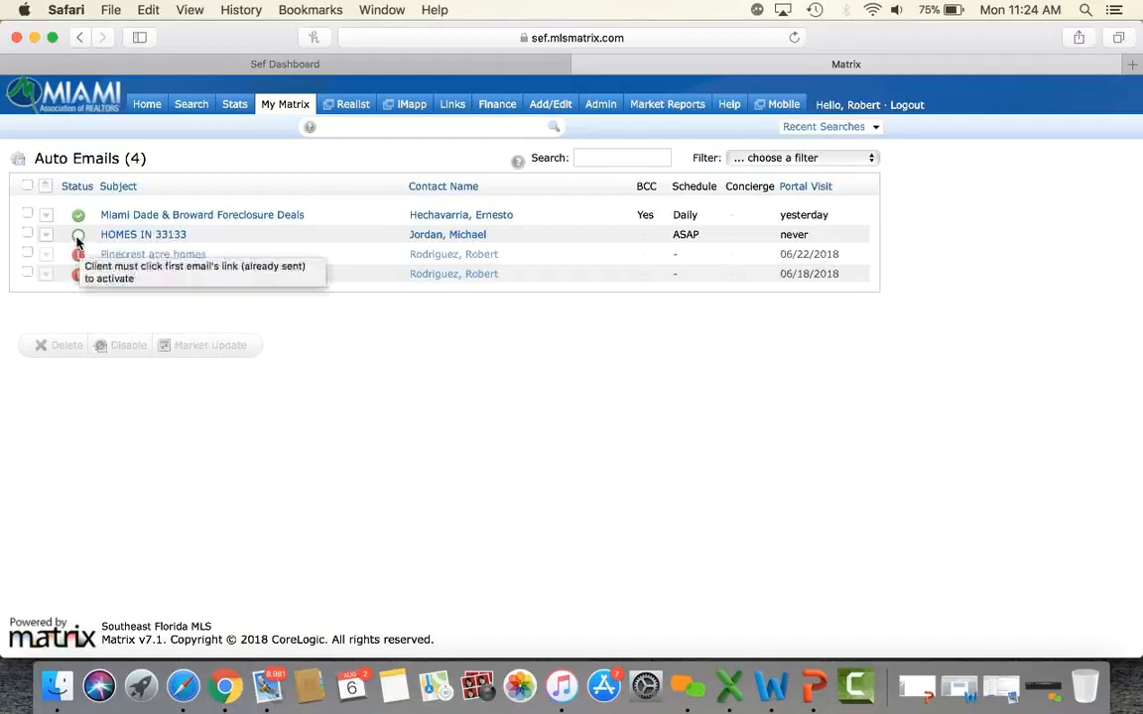
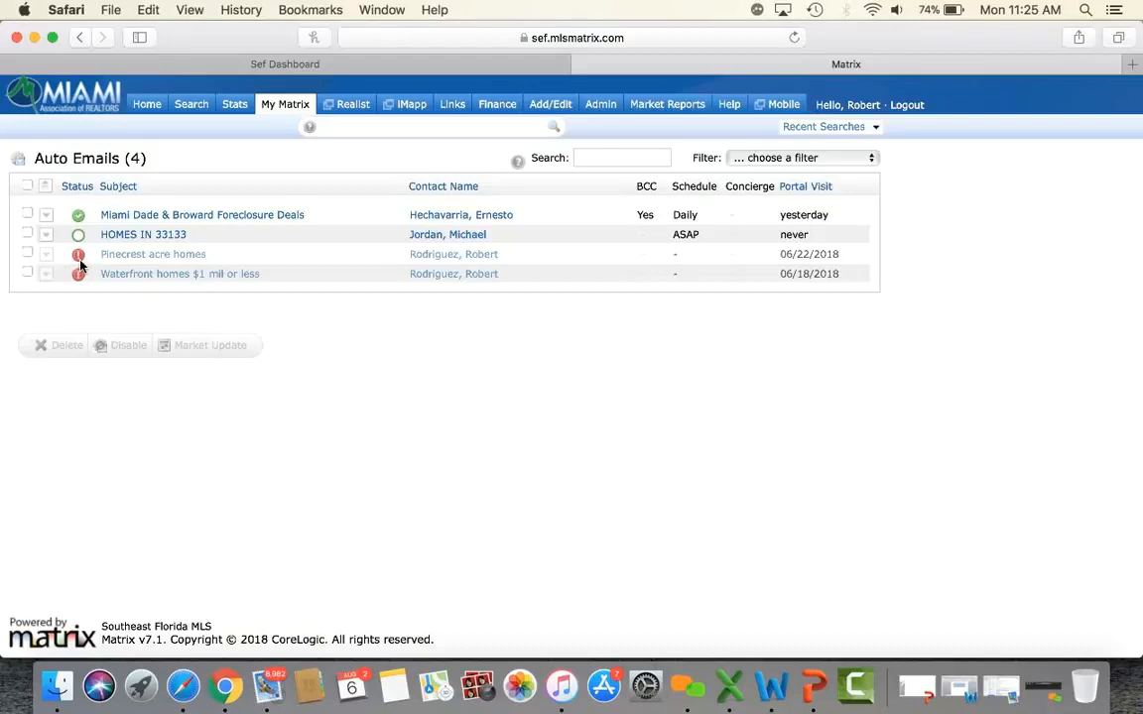
Expand the HOMES IN 33133 auto email and open its results in the client portal.
mouse_move(81, 264)
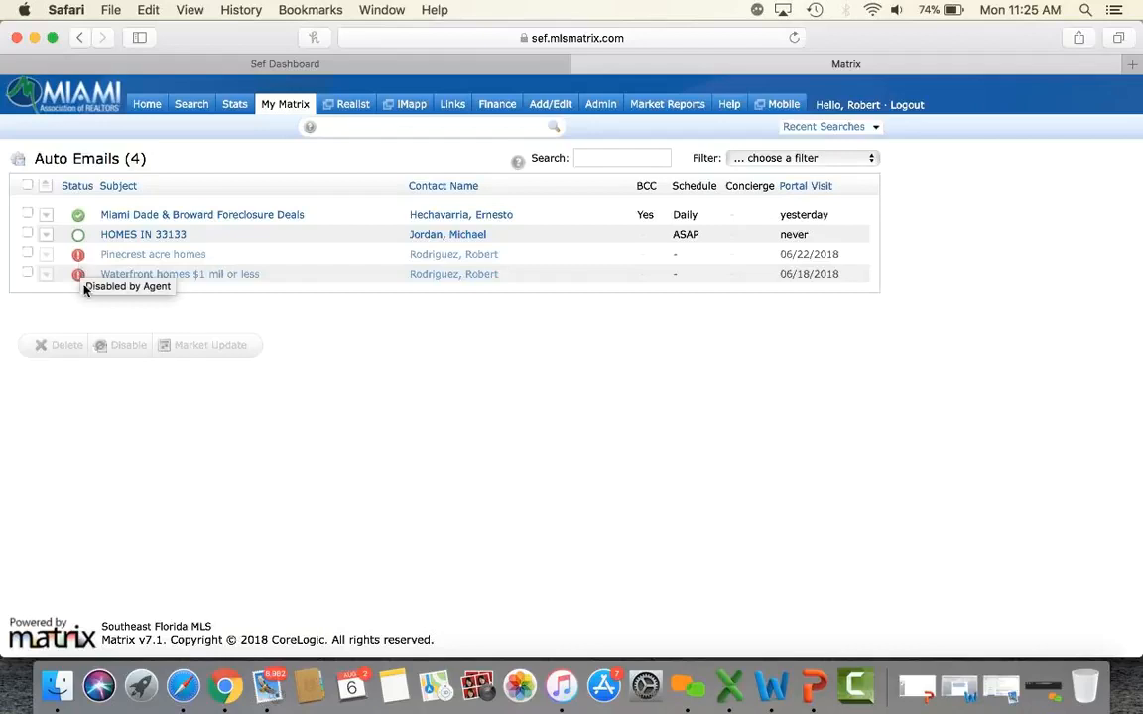
left_click(122, 239)
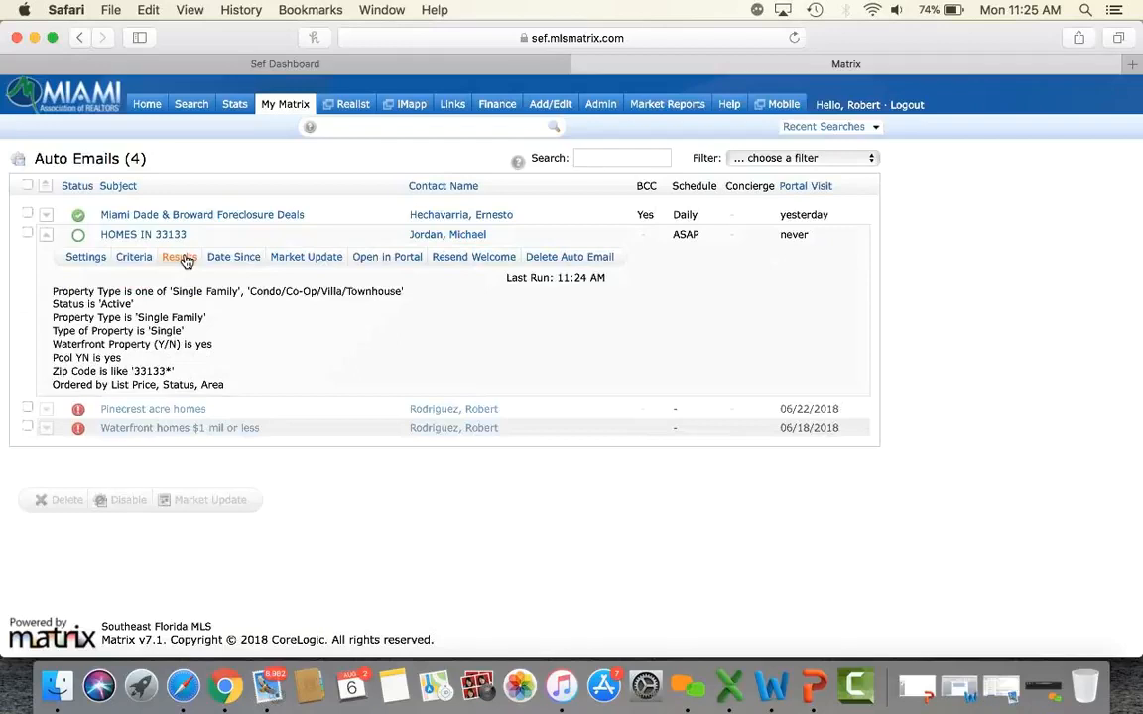
left_click(387, 260)
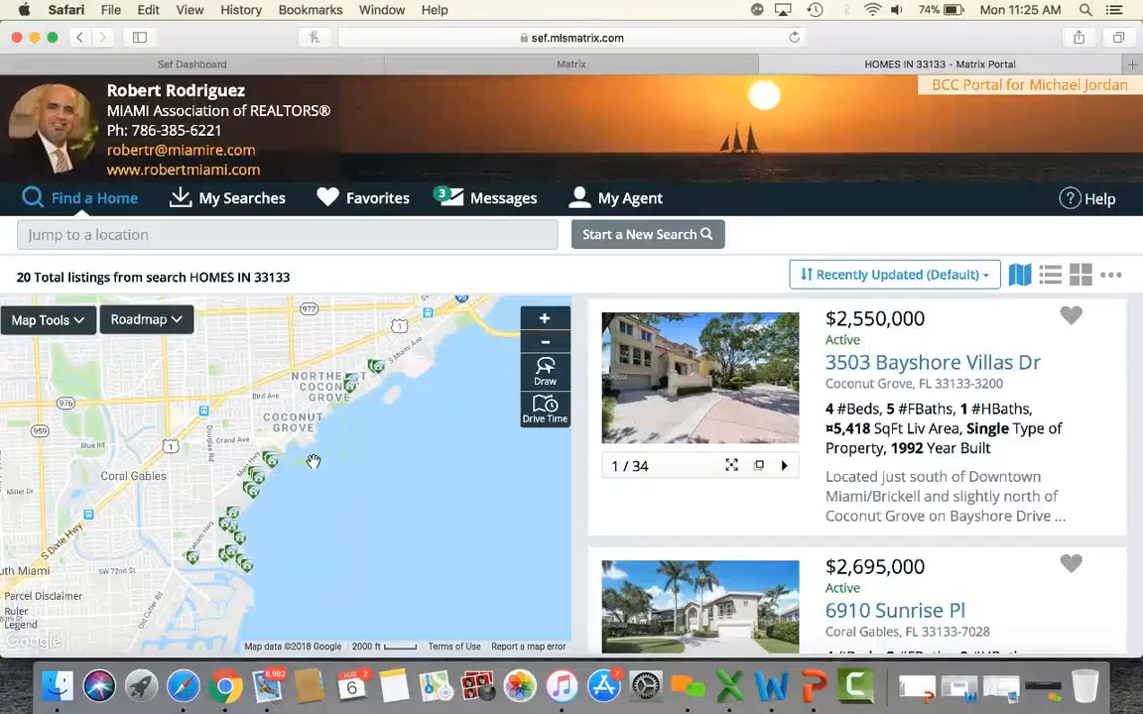
scroll(841, 426, "down", 15)
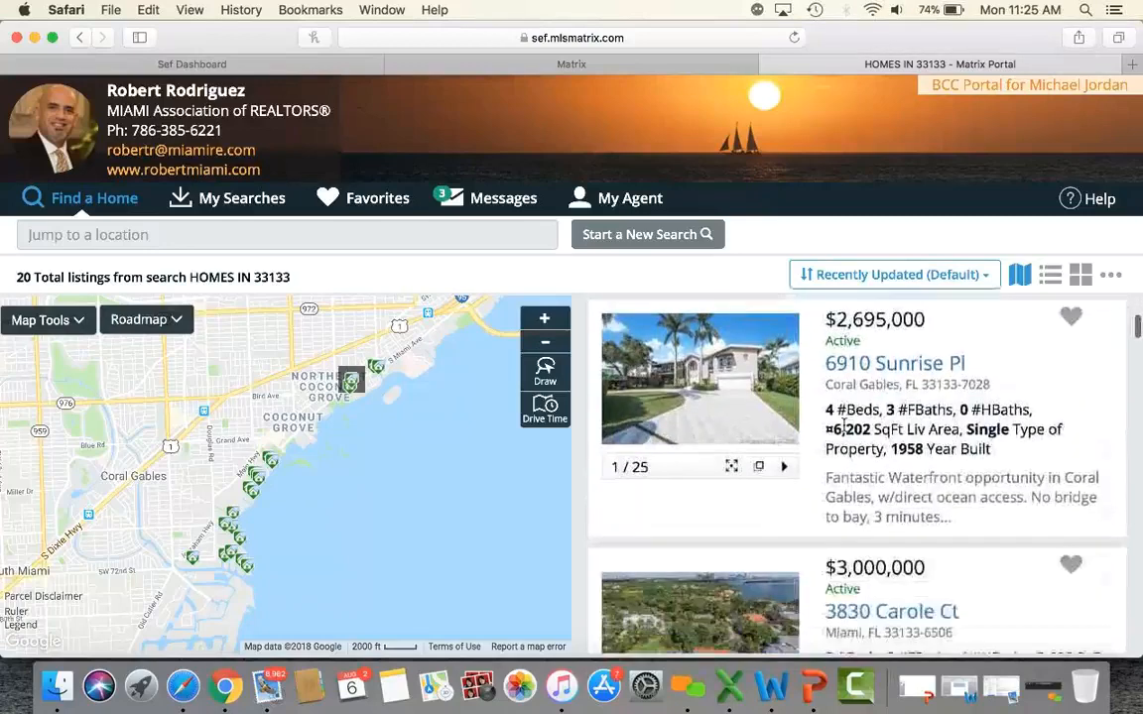
scroll(843, 425, "down", 10)
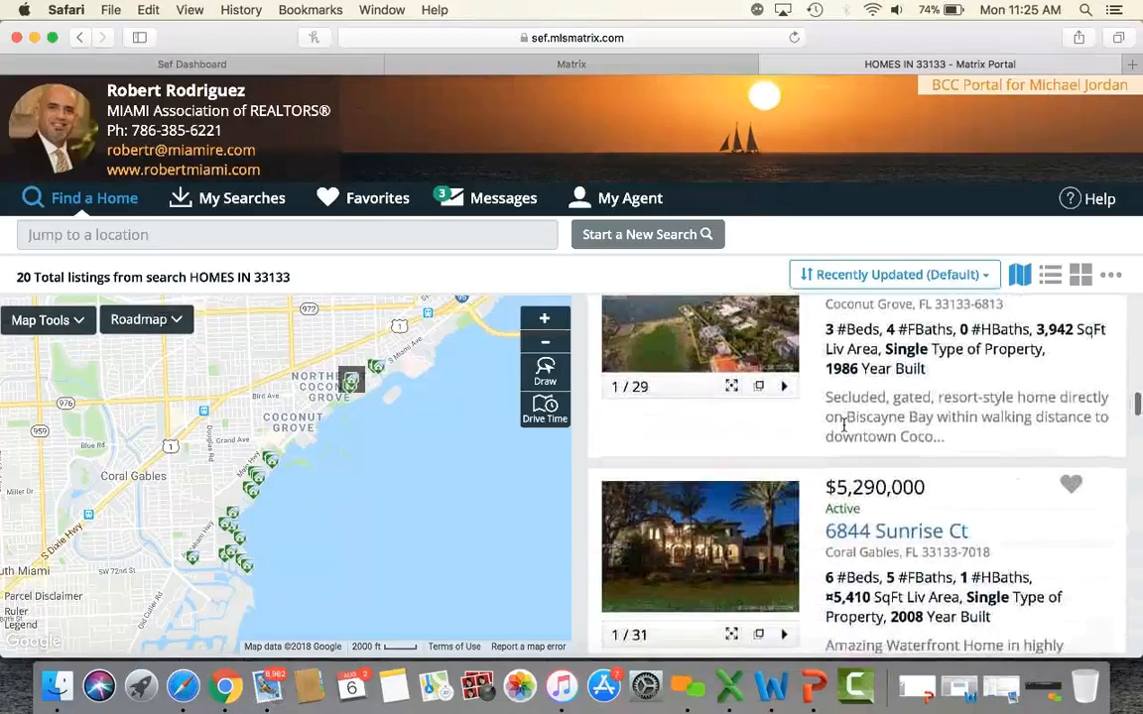
scroll(843, 424, "up", 12)
scroll(843, 427, "up", 10)
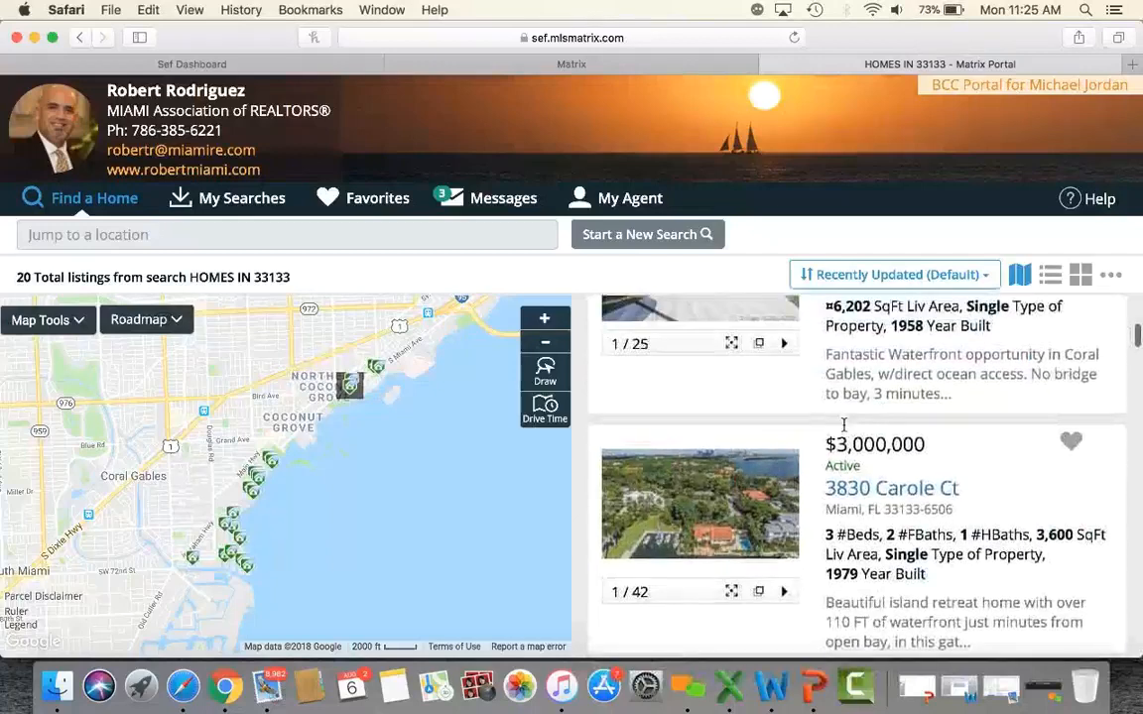
scroll(844, 429, "up", 2)
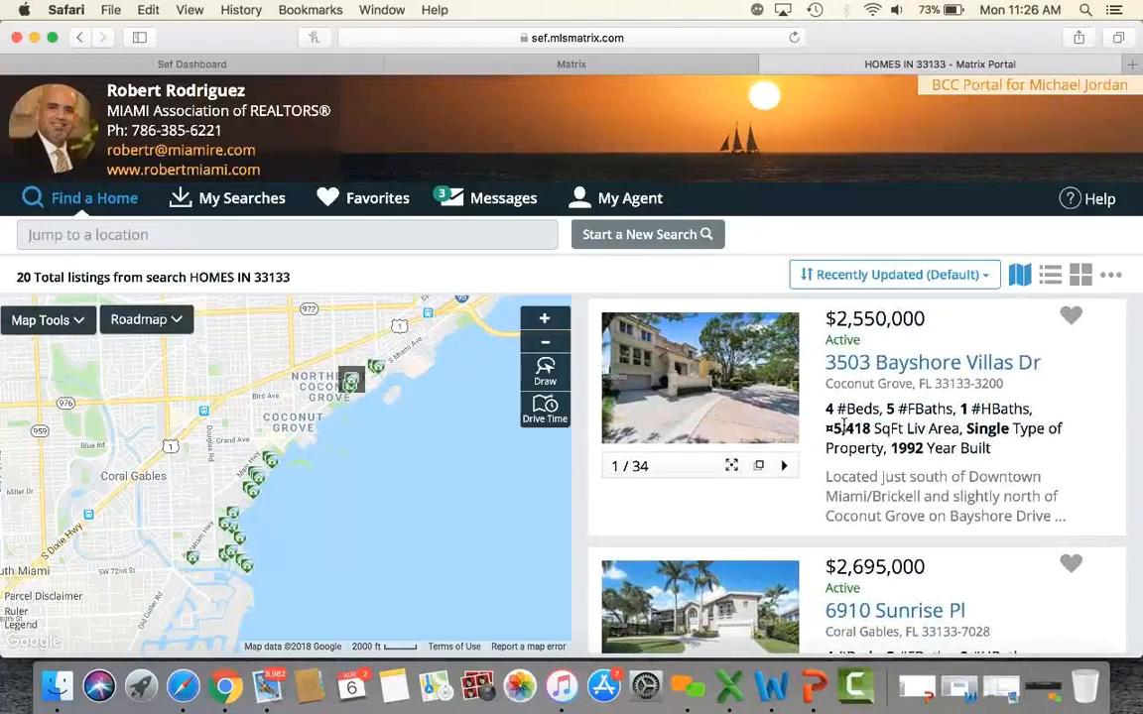
left_click(916, 367)
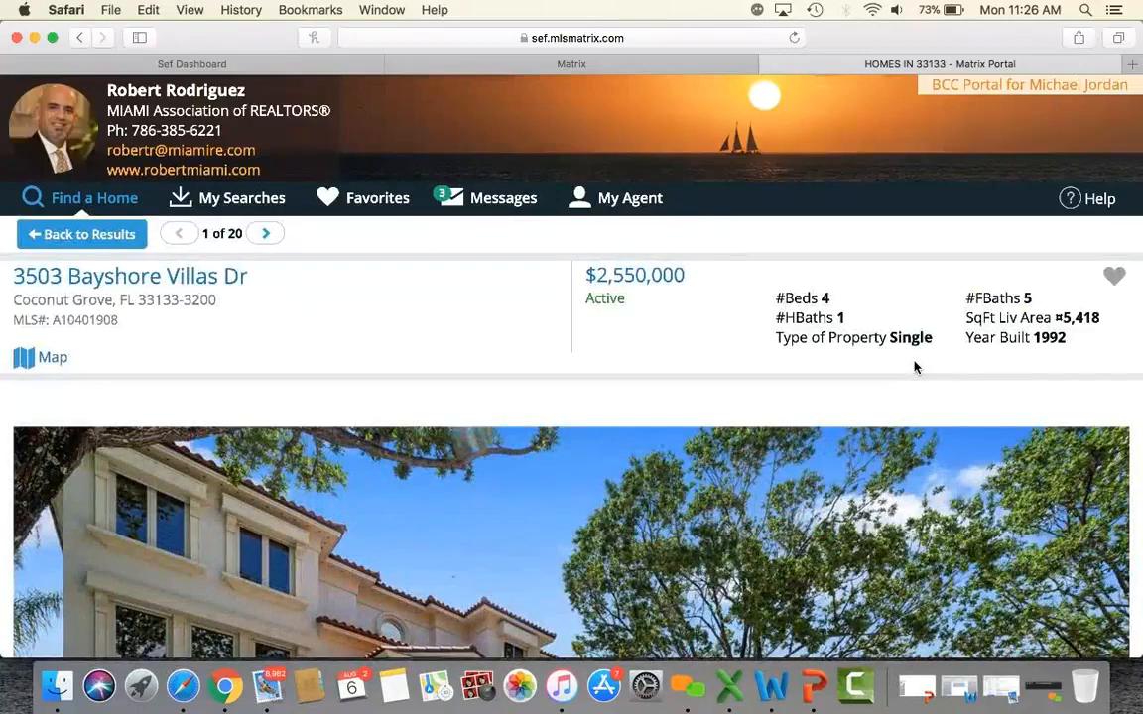
Scroll the $2,550,000 listing's details and open, then dismiss, its heart save menu.
scroll(915, 367, "down", 10)
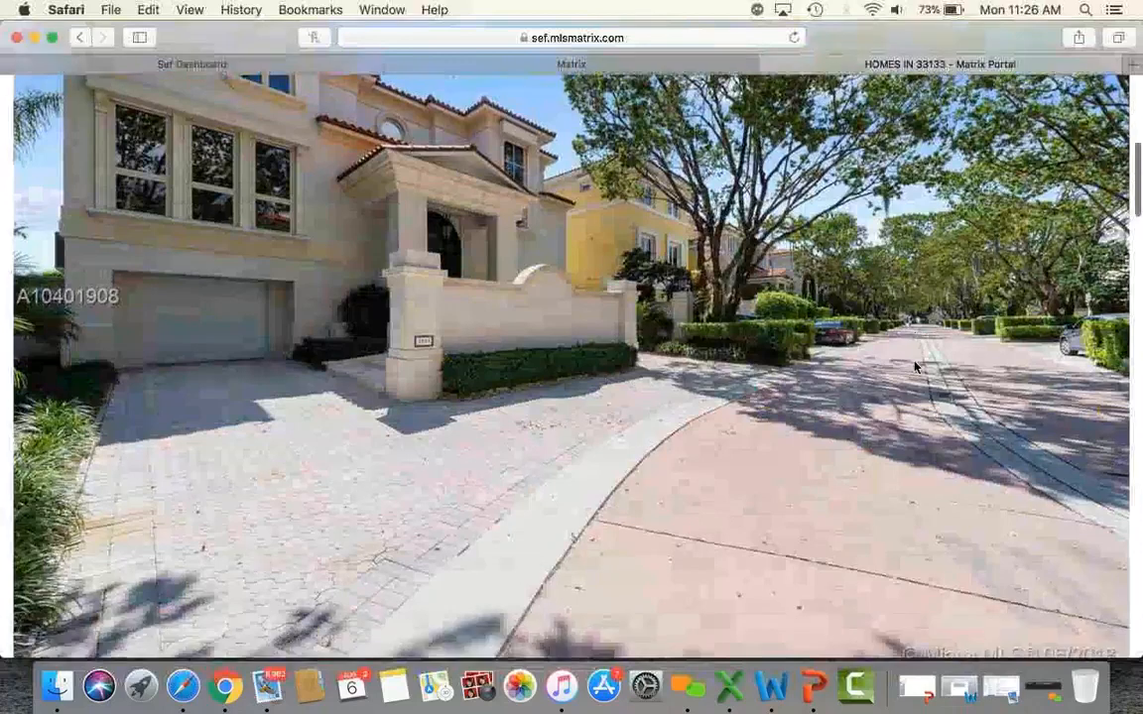
scroll(916, 367, "down", 5)
scroll(913, 362, "up", 3)
scroll(914, 365, "down", 3)
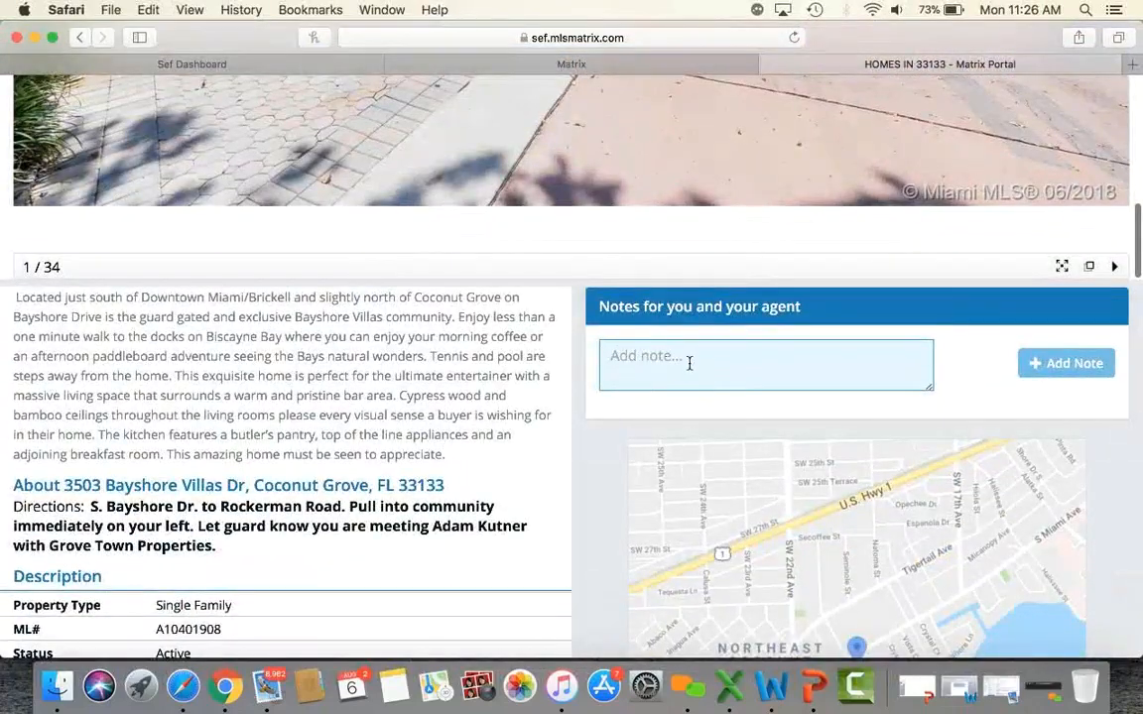
scroll(696, 361, "up", 15)
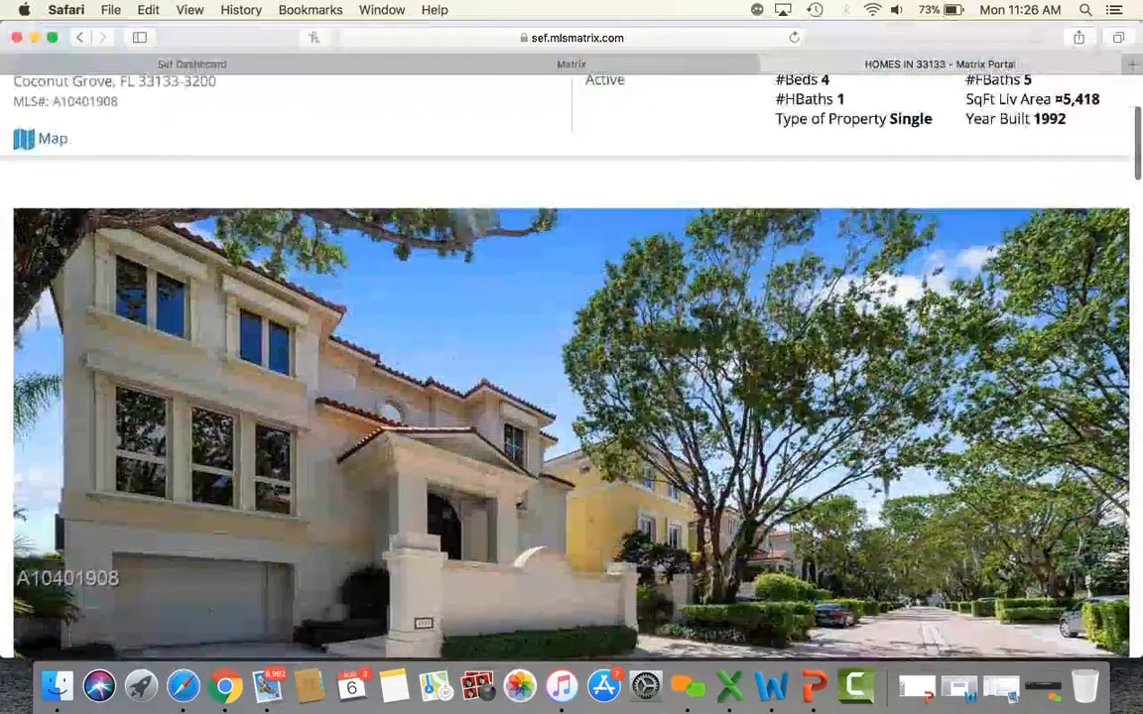
left_click(1113, 276)
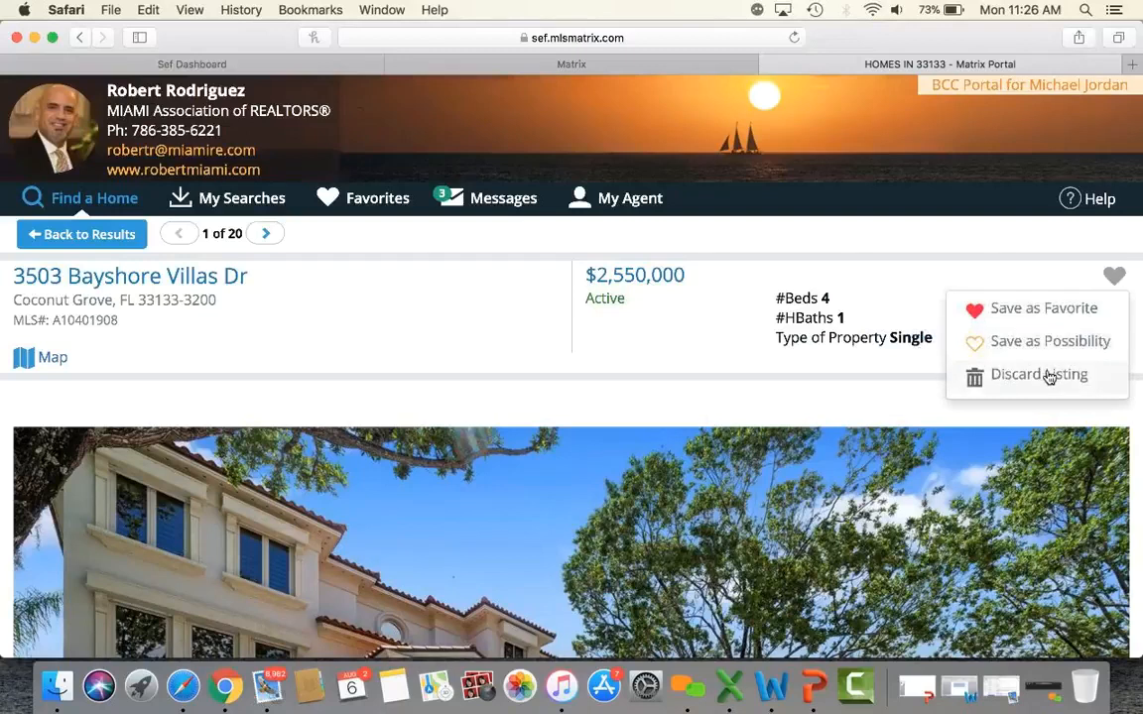
left_click(864, 227)
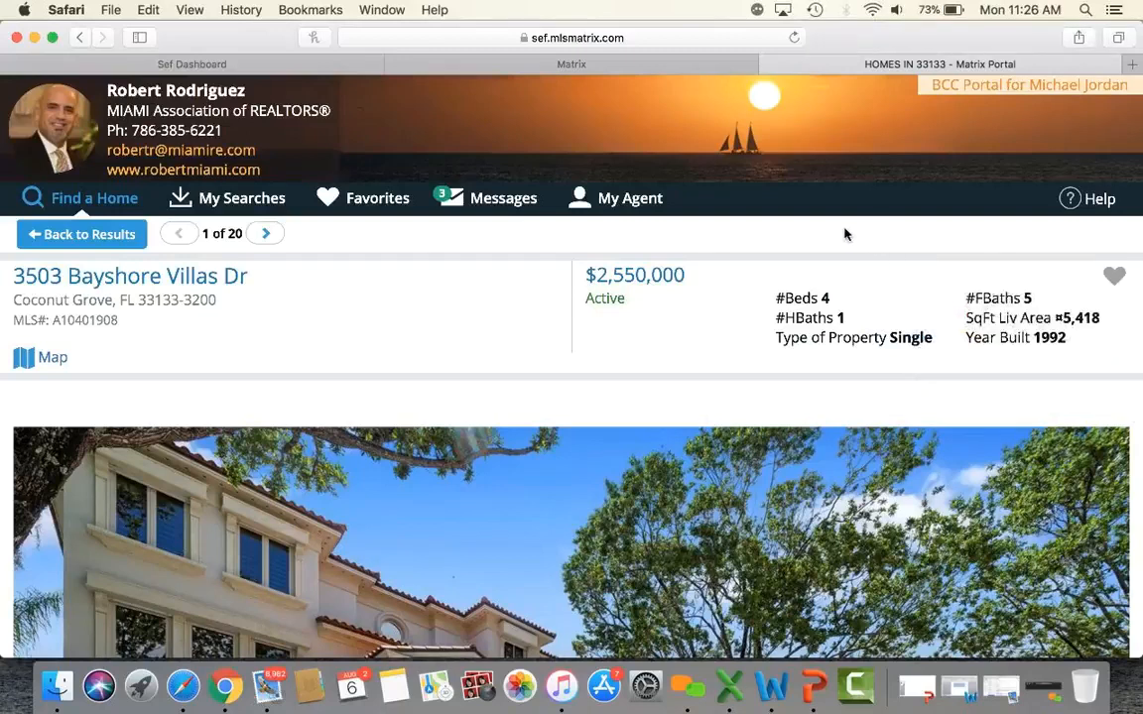
Step through the second and third listings, then go back to the results.
left_click(266, 234)
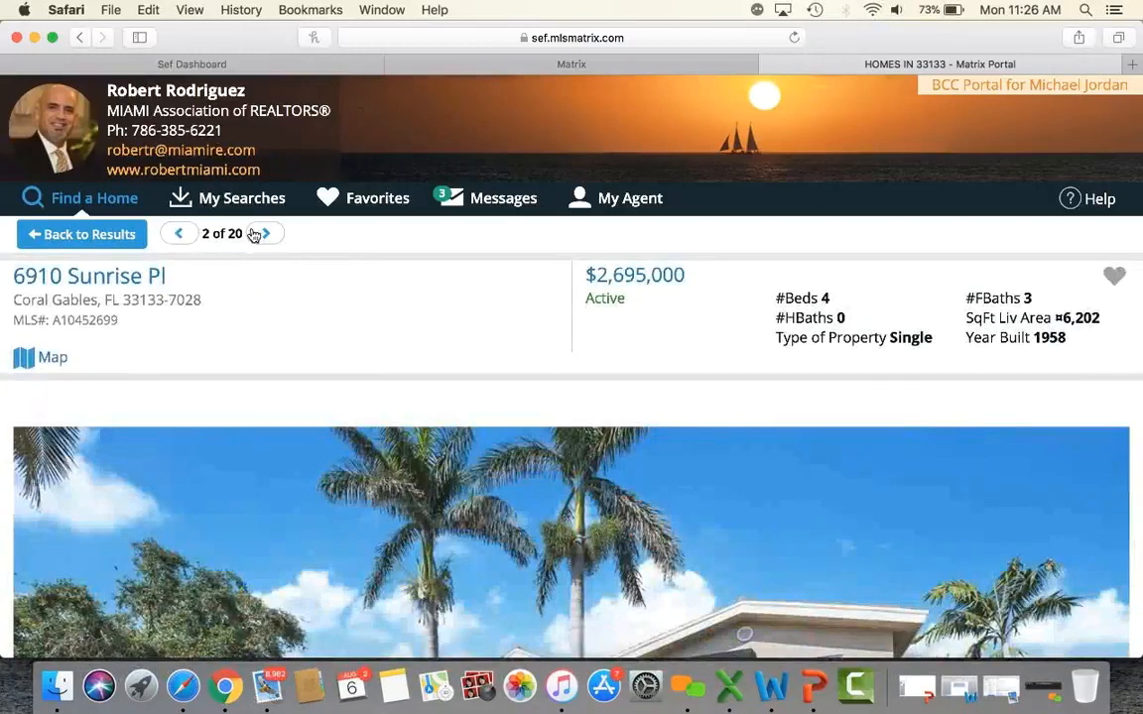
left_click(267, 234)
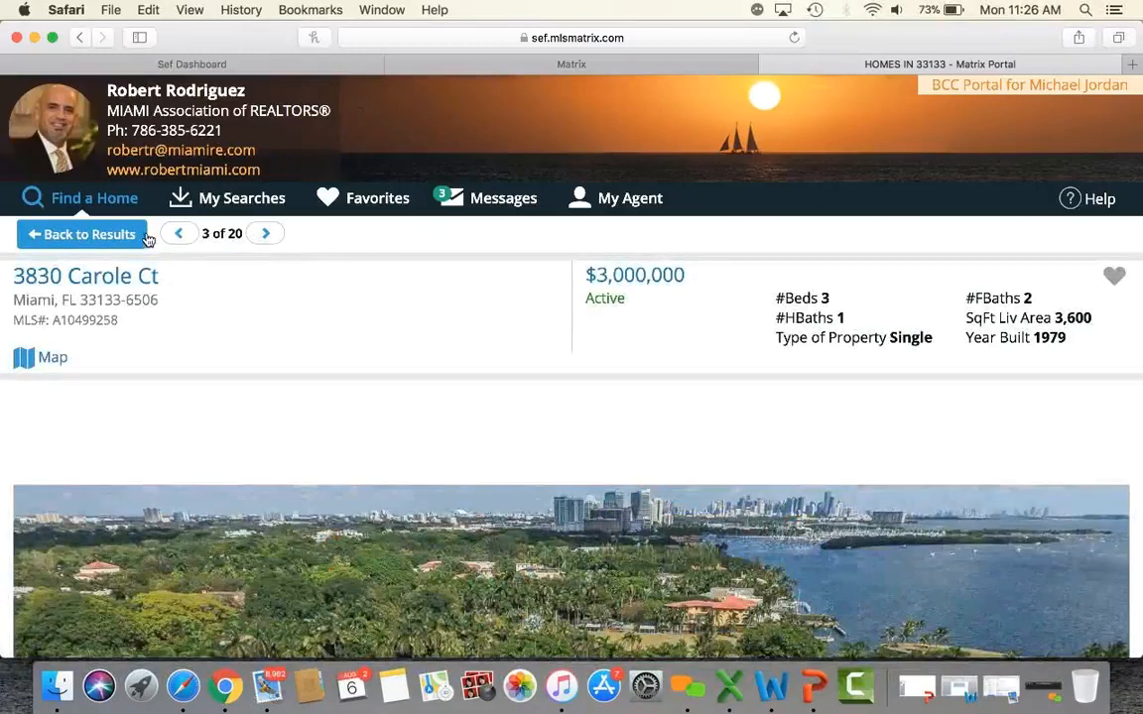
left_click(115, 235)
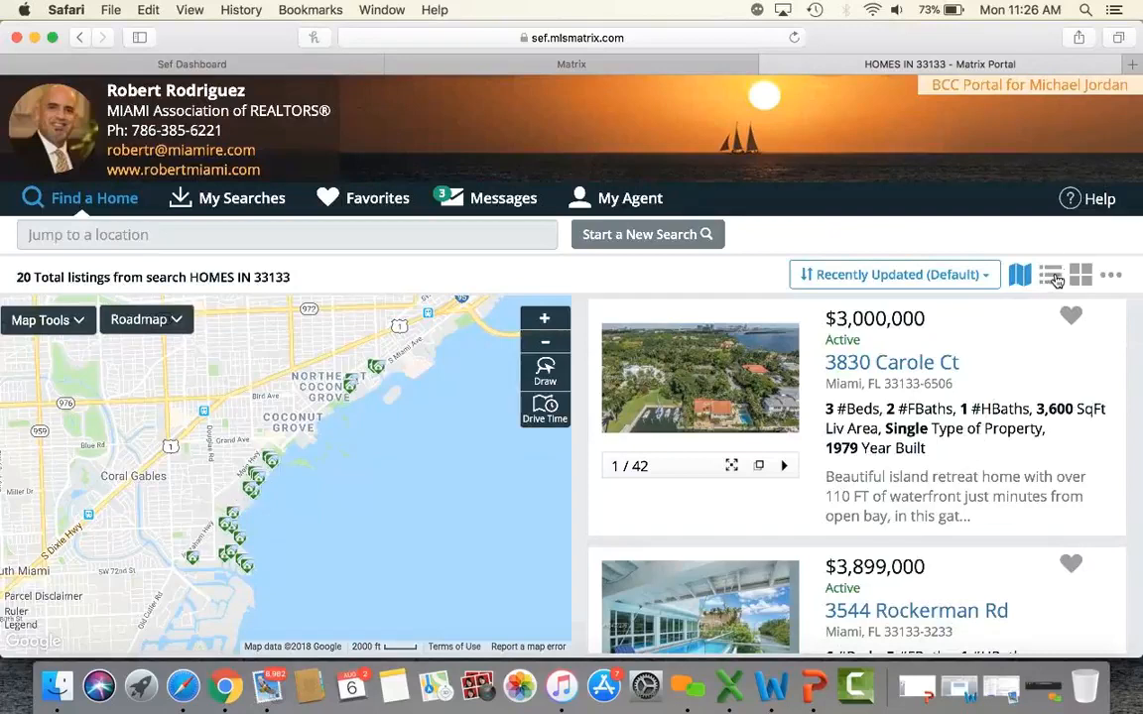
Show the 20 results as full-width list rows and scroll through them.
left_click(1054, 280)
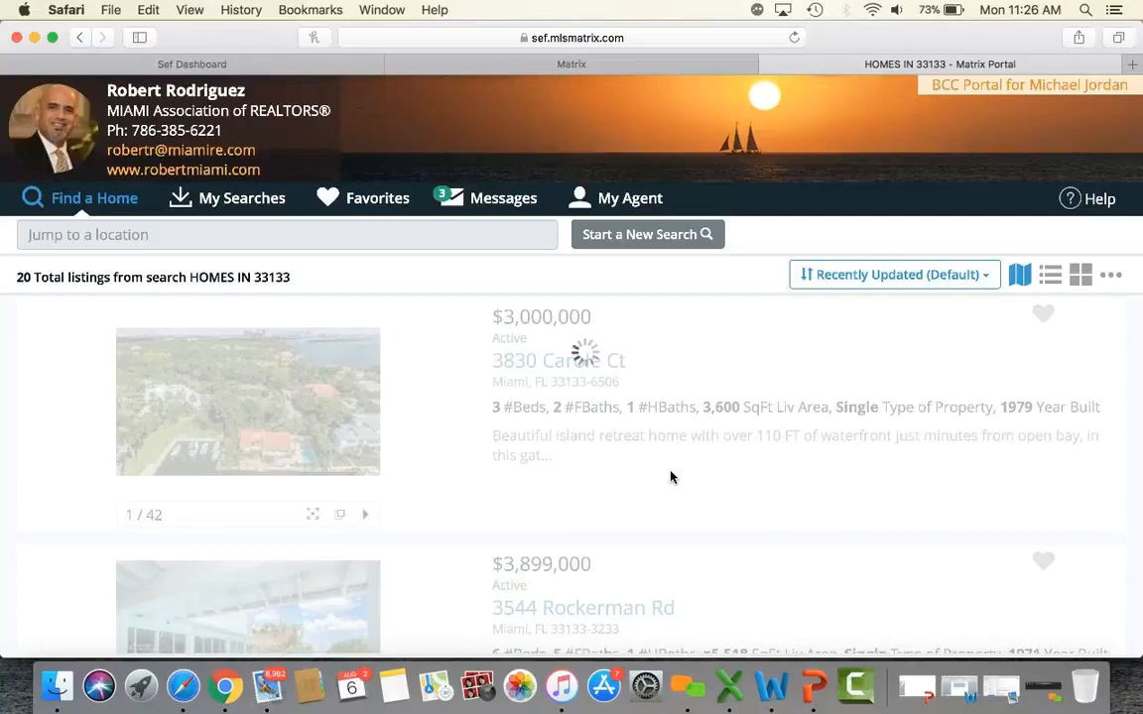
scroll(671, 477, "down", 10)
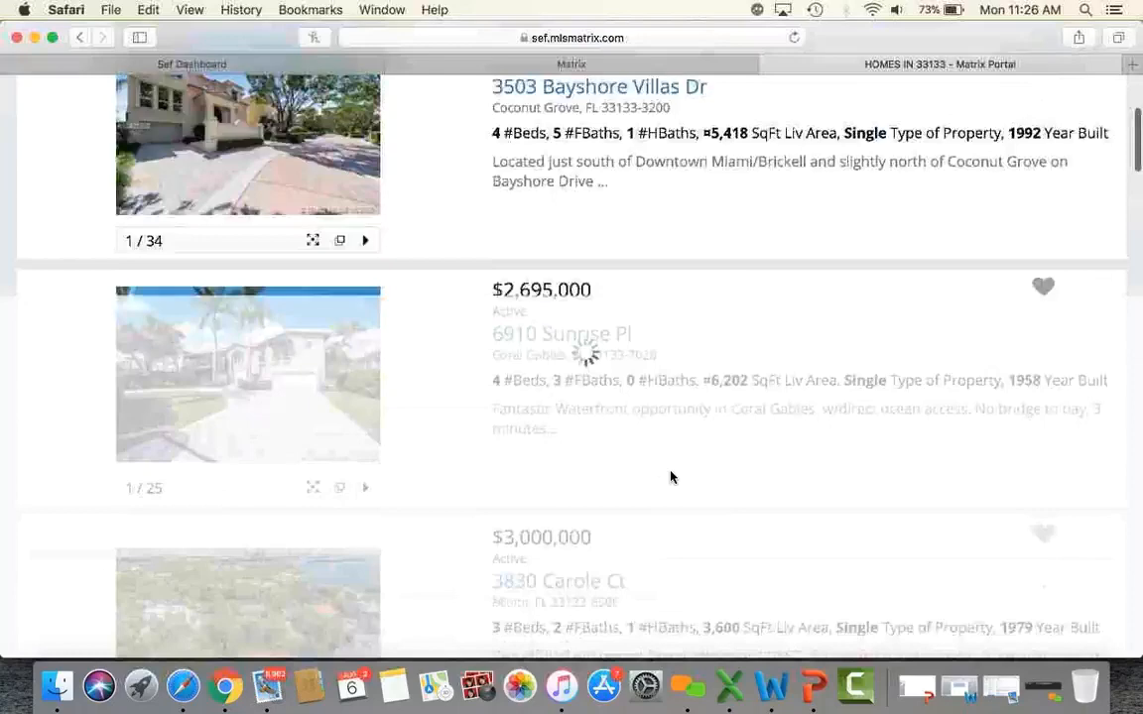
scroll(671, 477, "down", 5)
scroll(671, 478, "up", 10)
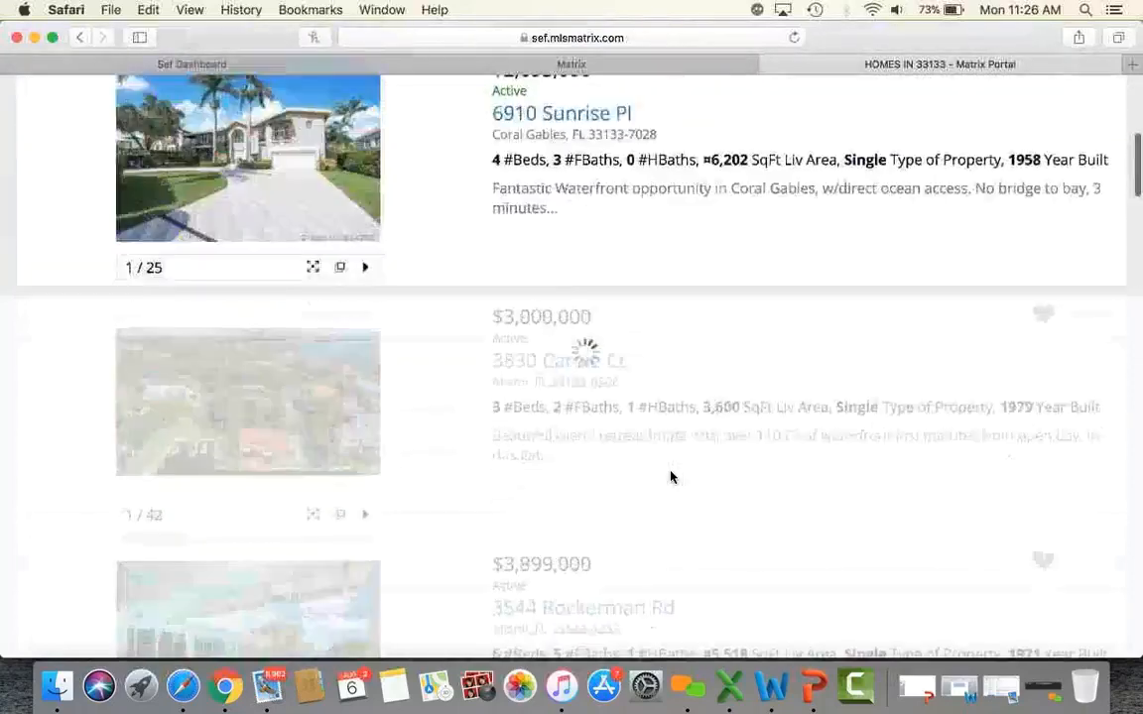
scroll(842, 348, "up", 5)
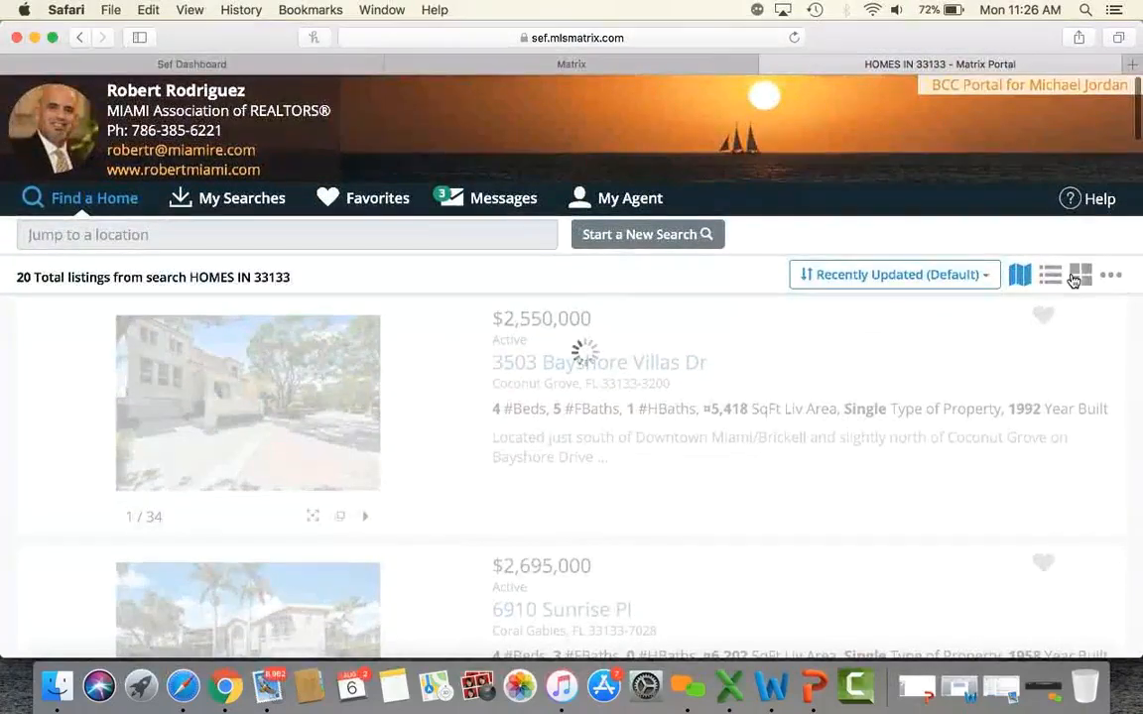
Switch the results to a grid of photo cards and scroll through them.
left_click(1073, 281)
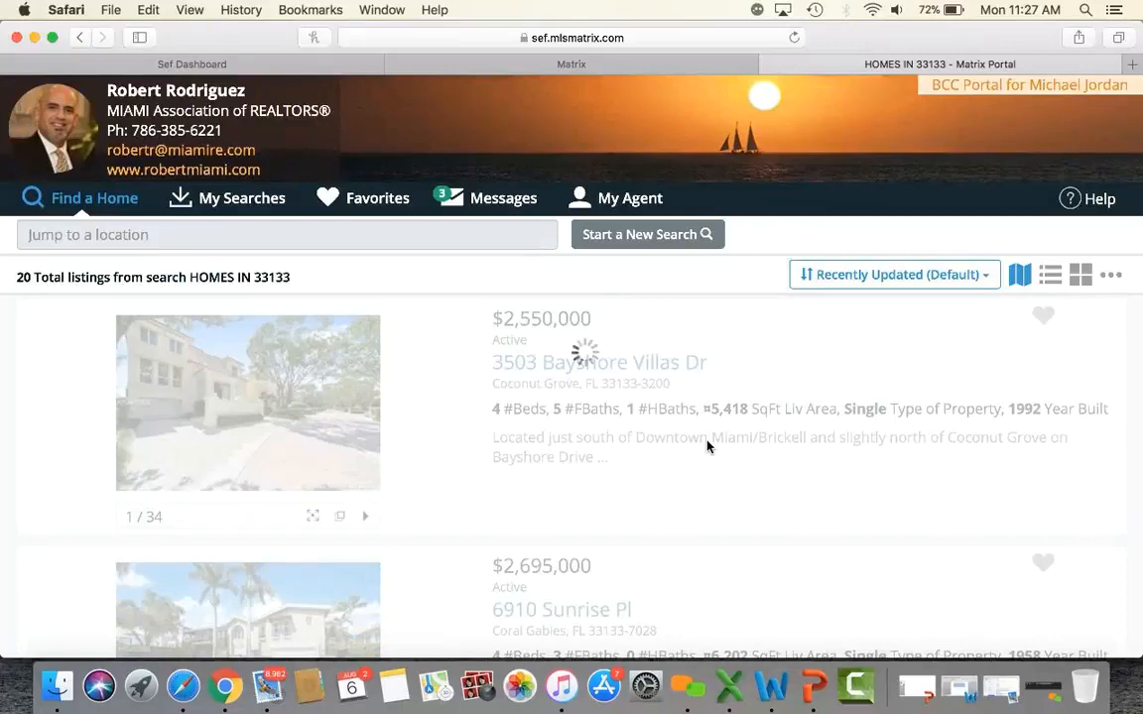
scroll(707, 446, "down", 15)
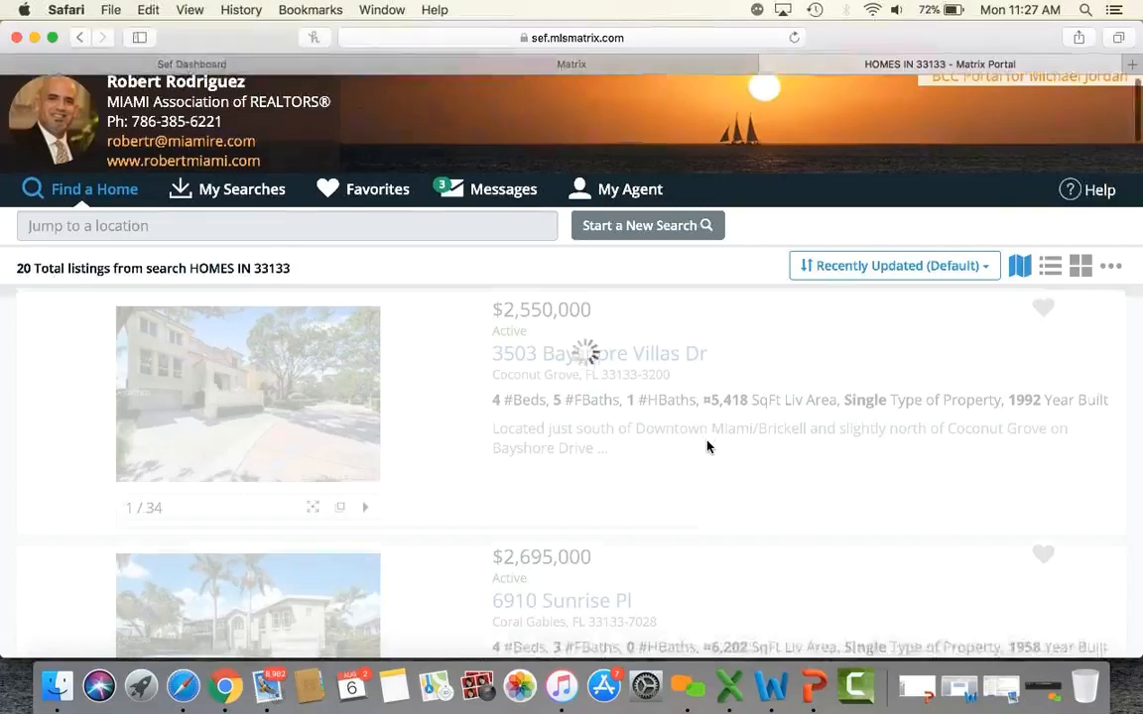
scroll(707, 446, "up", 14)
scroll(707, 446, "up", 2)
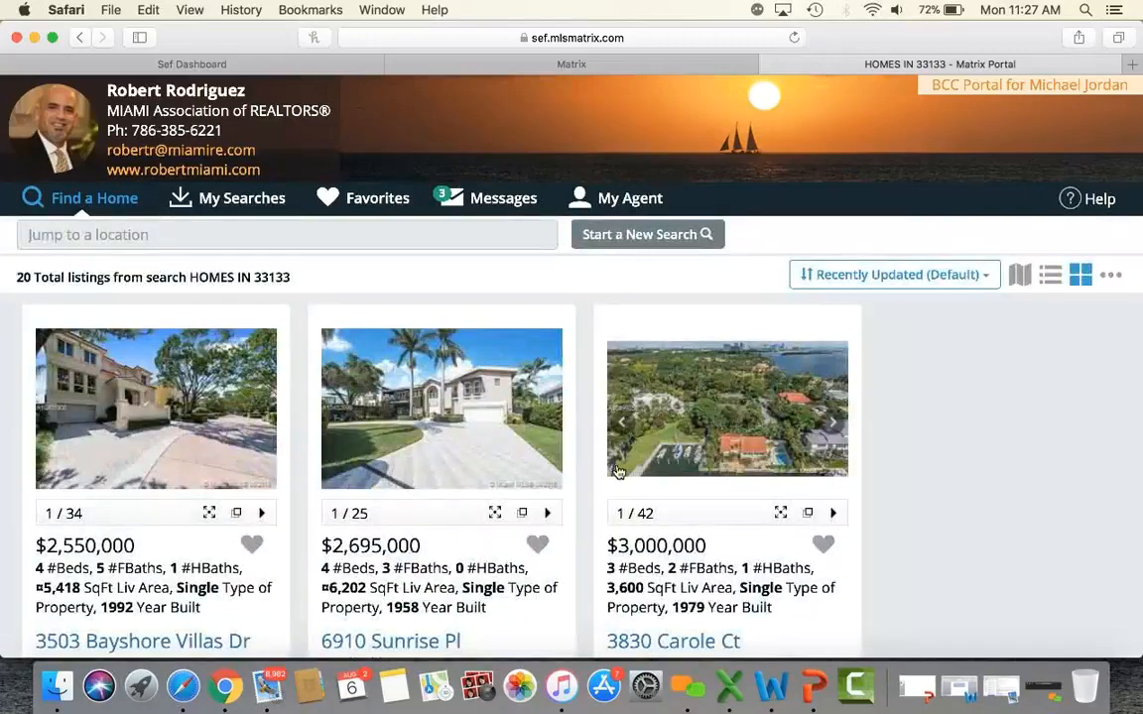
scroll(993, 446, "down", 10)
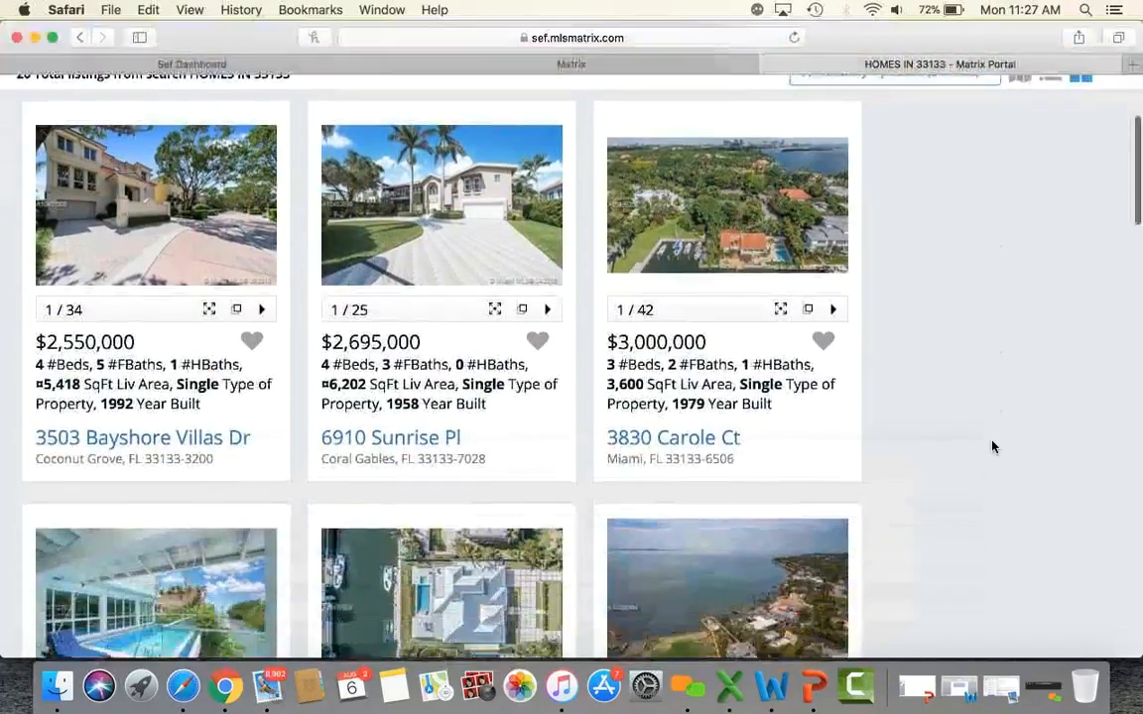
scroll(993, 447, "down", 20)
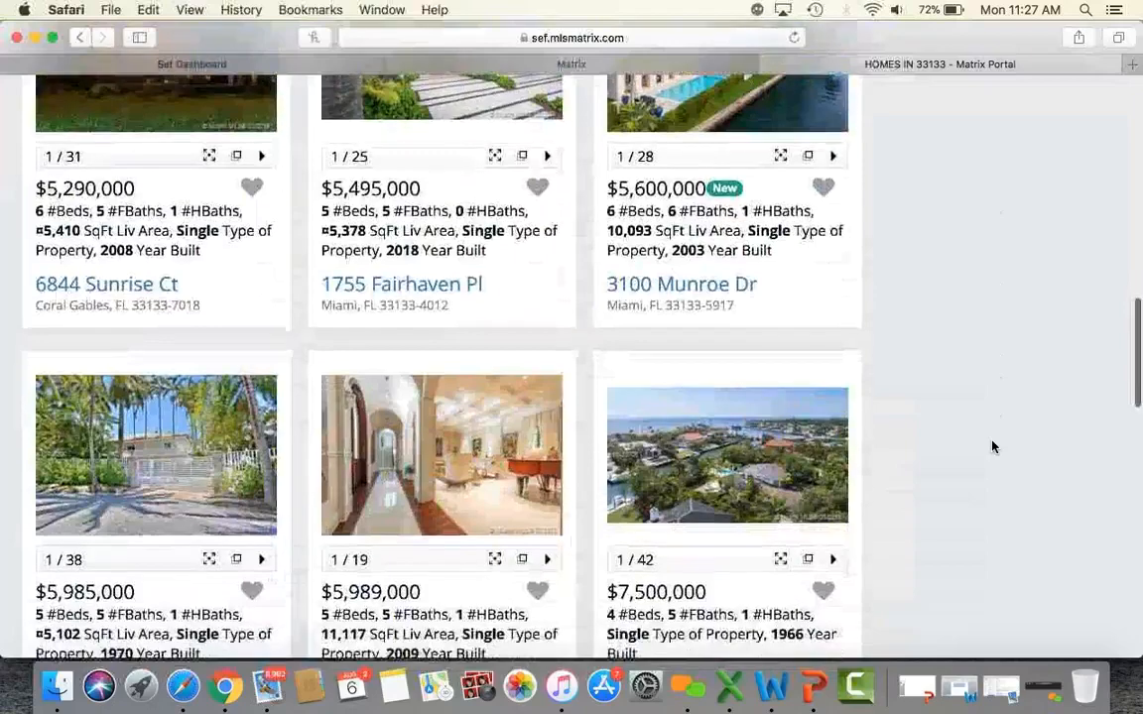
scroll(993, 446, "up", 20)
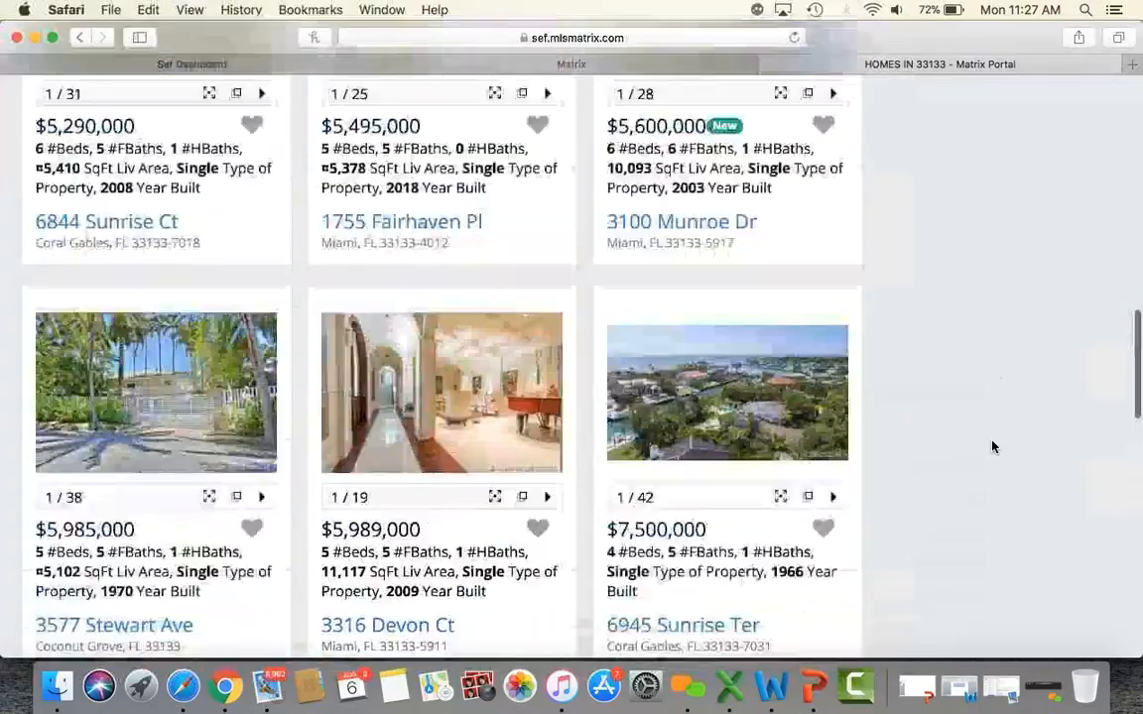
scroll(993, 447, "up", 4)
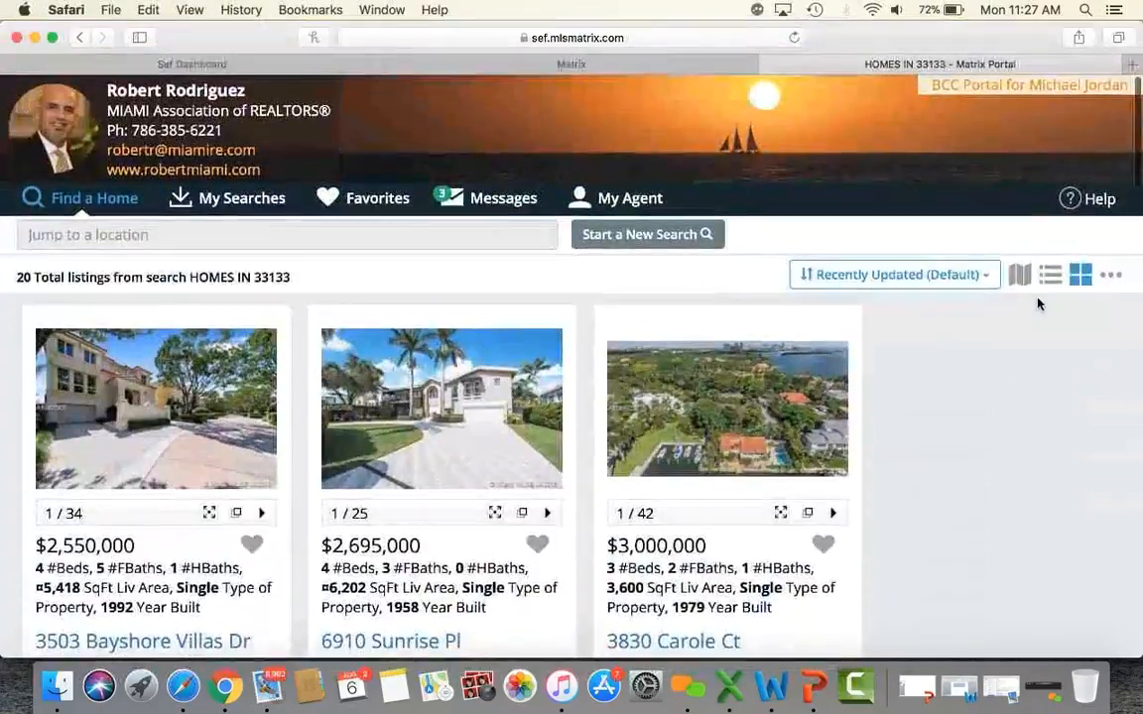
Restore the map view, open and cancel the new-search filters, then close the portal tab.
left_click(1021, 276)
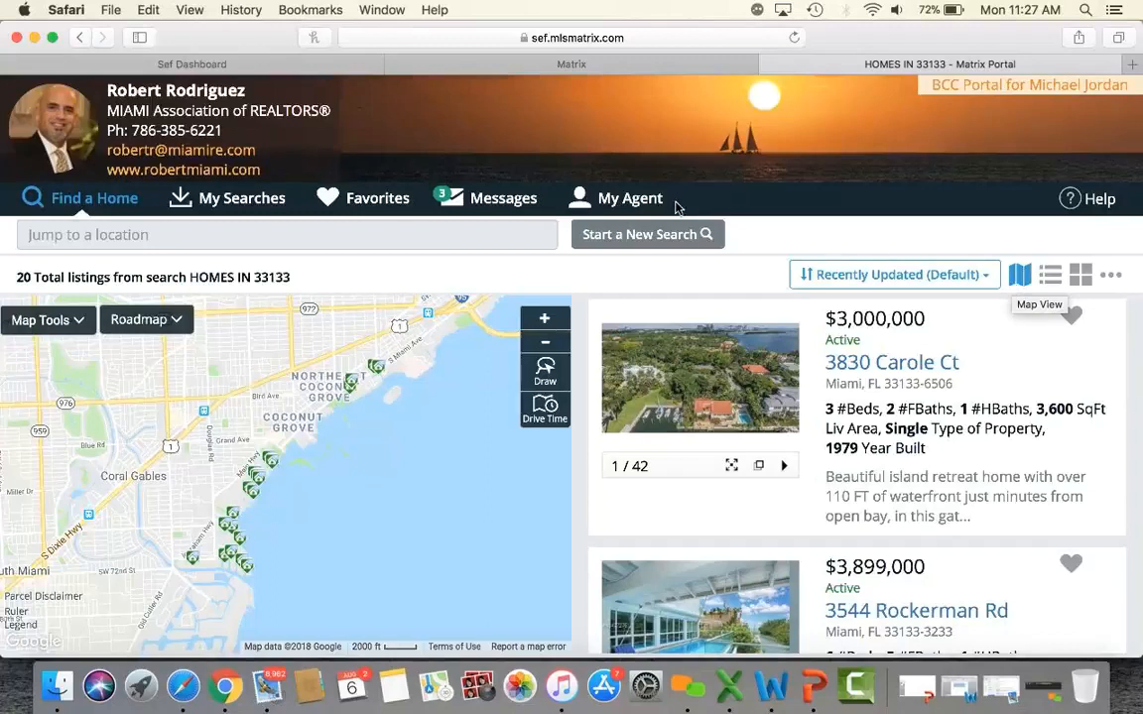
left_click(610, 234)
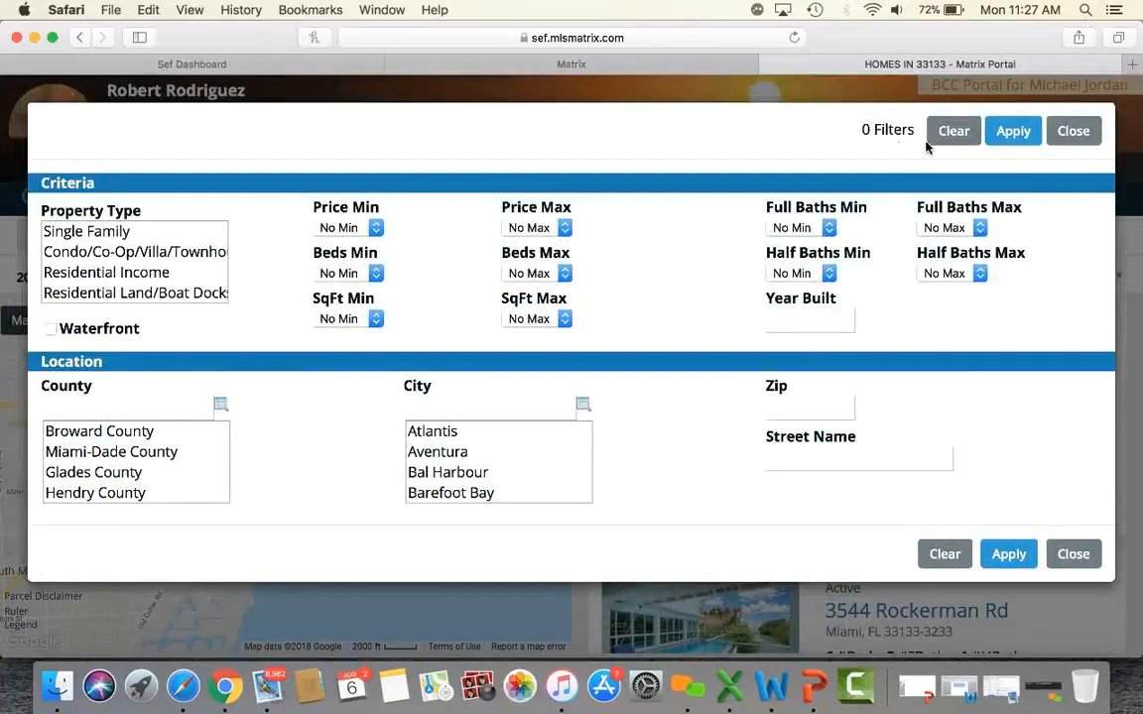
left_click(1067, 133)
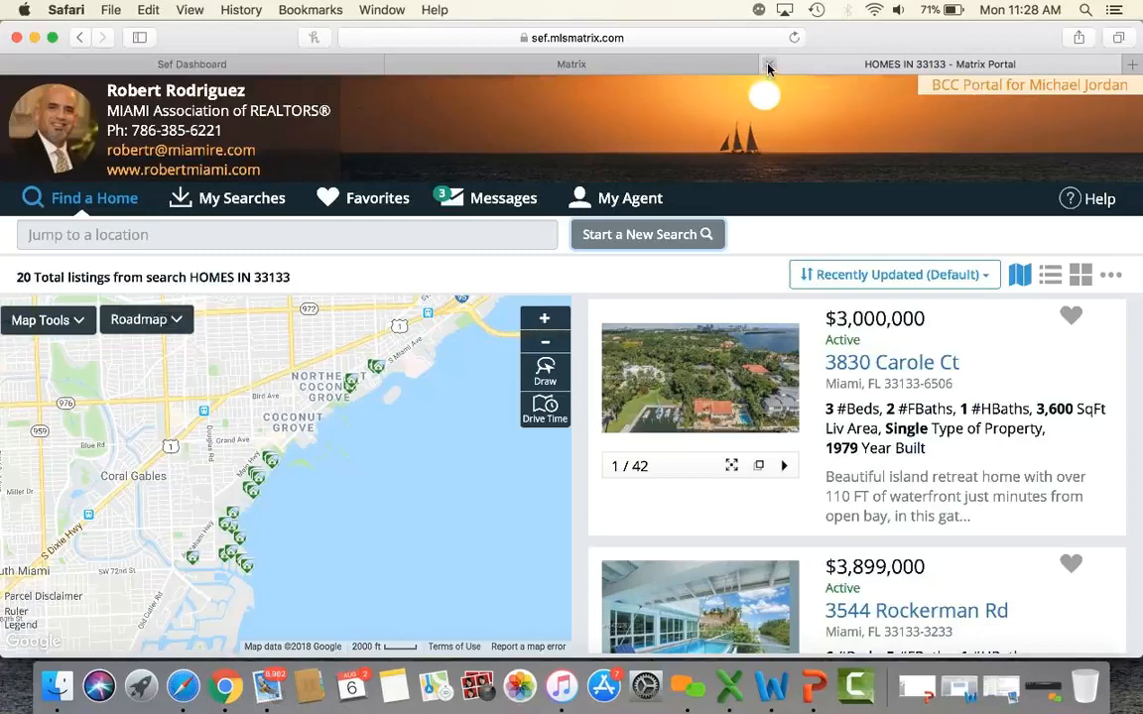
left_click(769, 64)
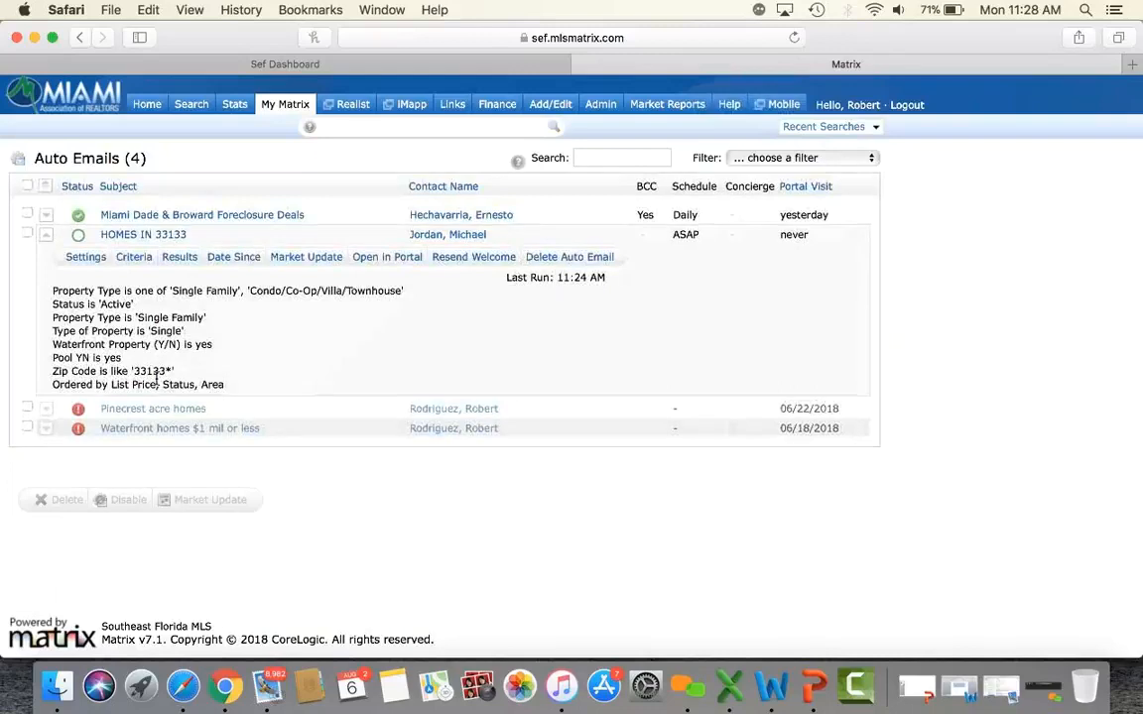
Re-expand HOMES IN 33133, noting its portal was never visited, and show its 20 results.
left_click(139, 235)
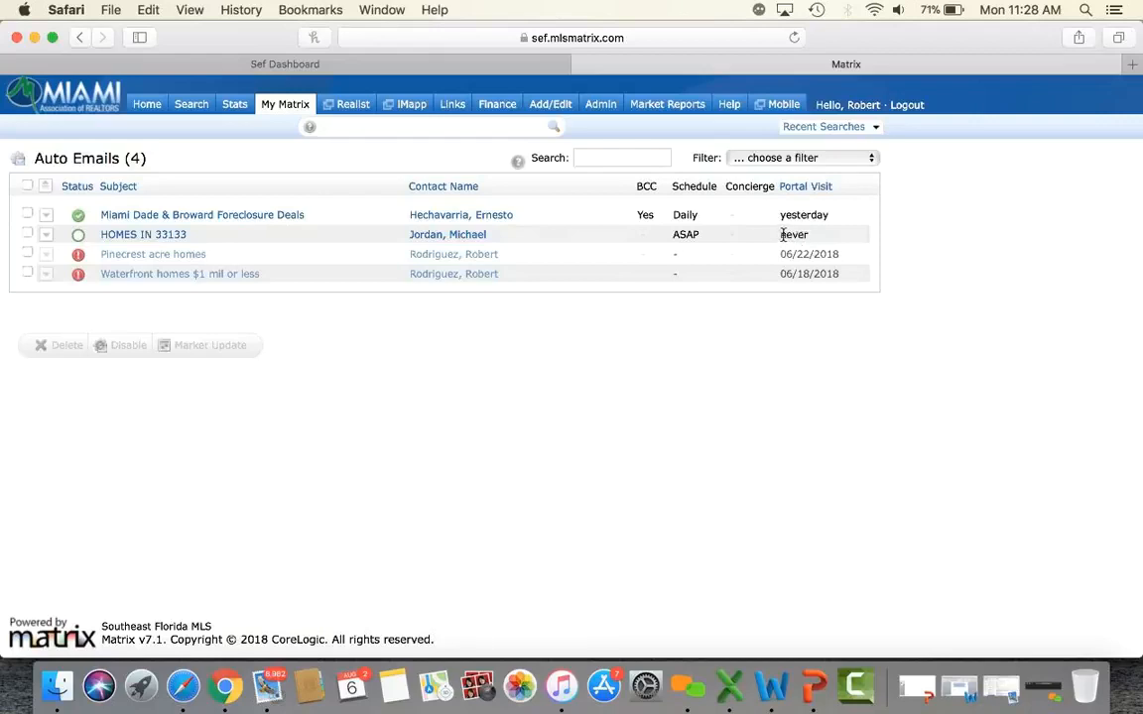
double_click(792, 234)
left_click(174, 238)
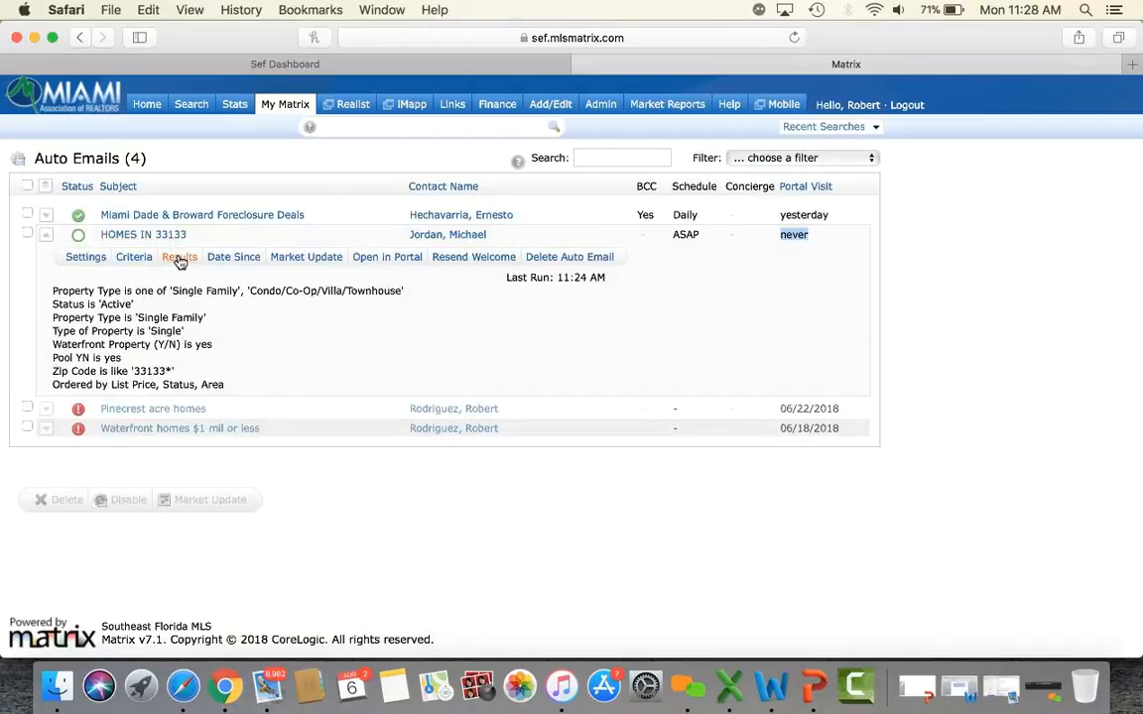
left_click(179, 257)
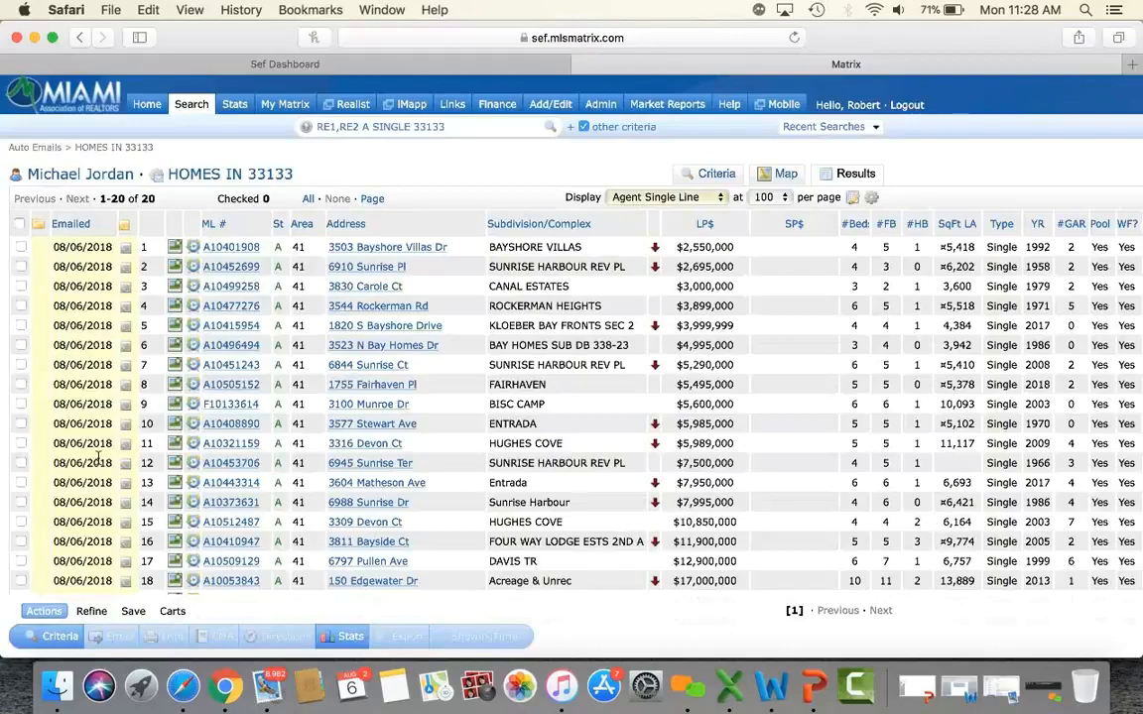
Scroll through the 20 HOMES IN 33133 results and return to the Home dashboard.
scroll(97, 456, "down", 2)
scroll(97, 457, "down", 2)
scroll(98, 457, "up", 5)
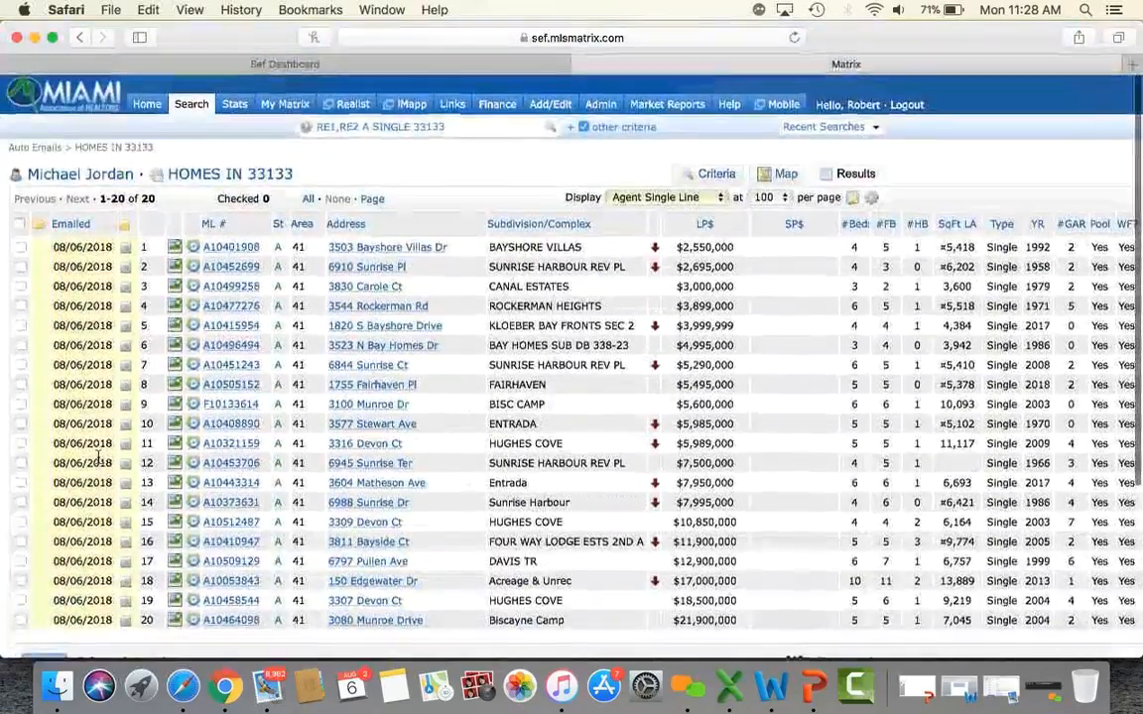
scroll(97, 456, "down", 5)
scroll(97, 456, "up", 6)
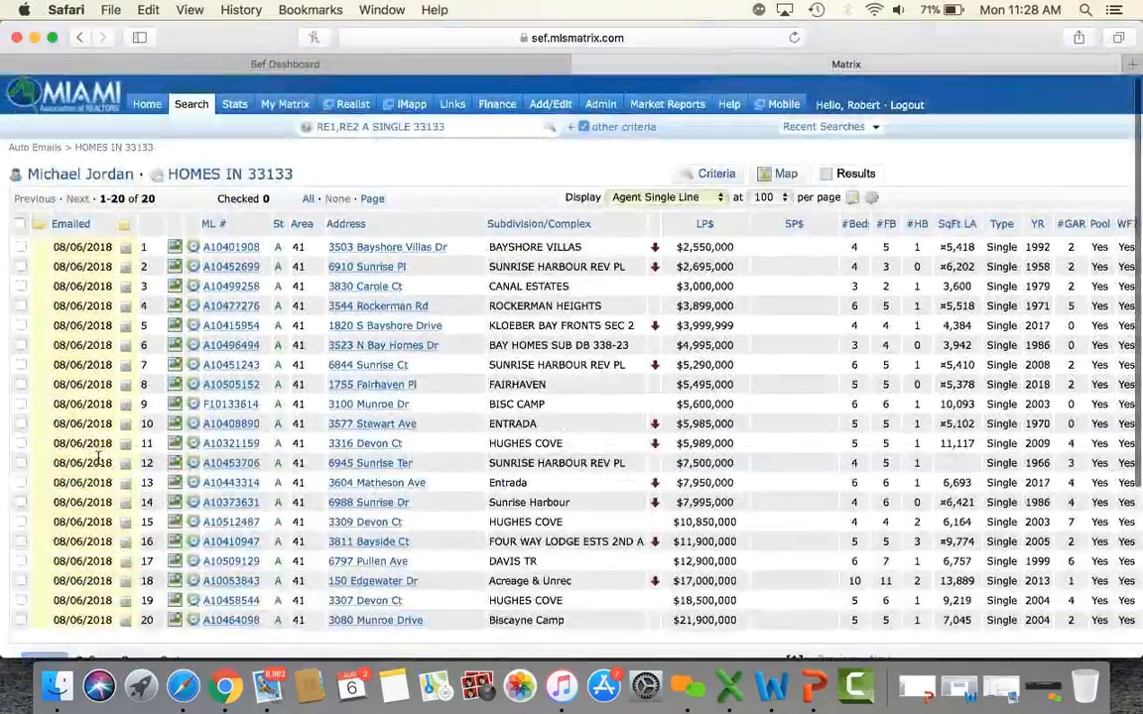
left_click(145, 107)
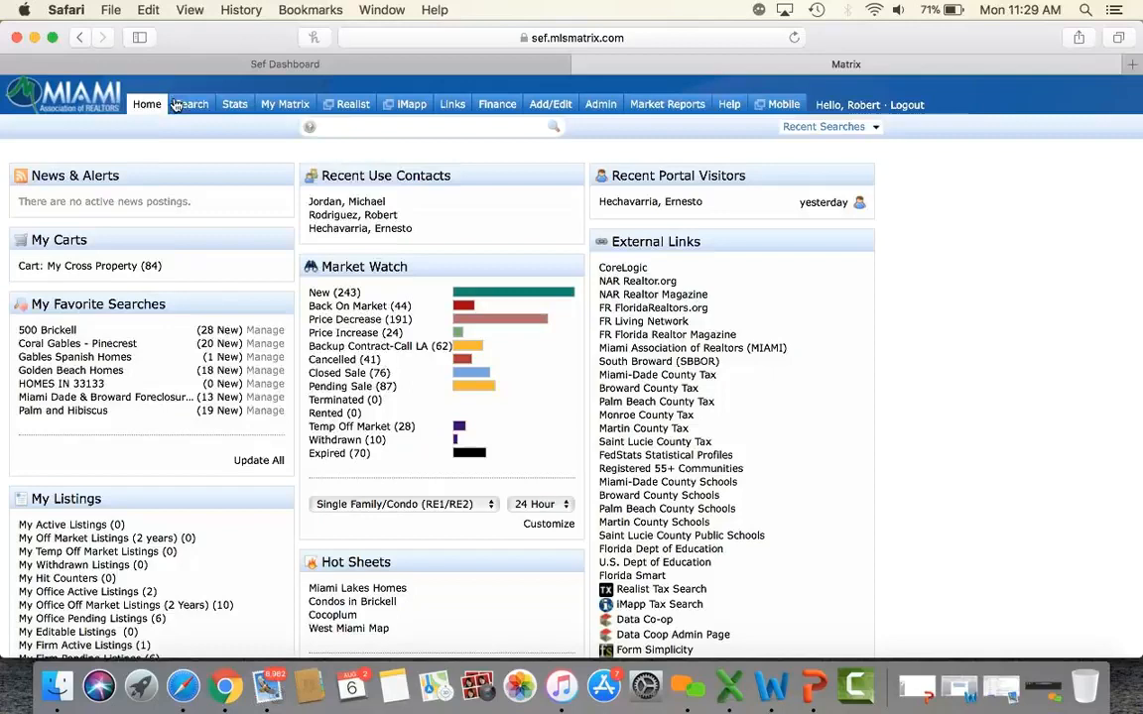
Open My Matrix Settings and review the Portal Notification Settings email and text alert table.
mouse_move(278, 105)
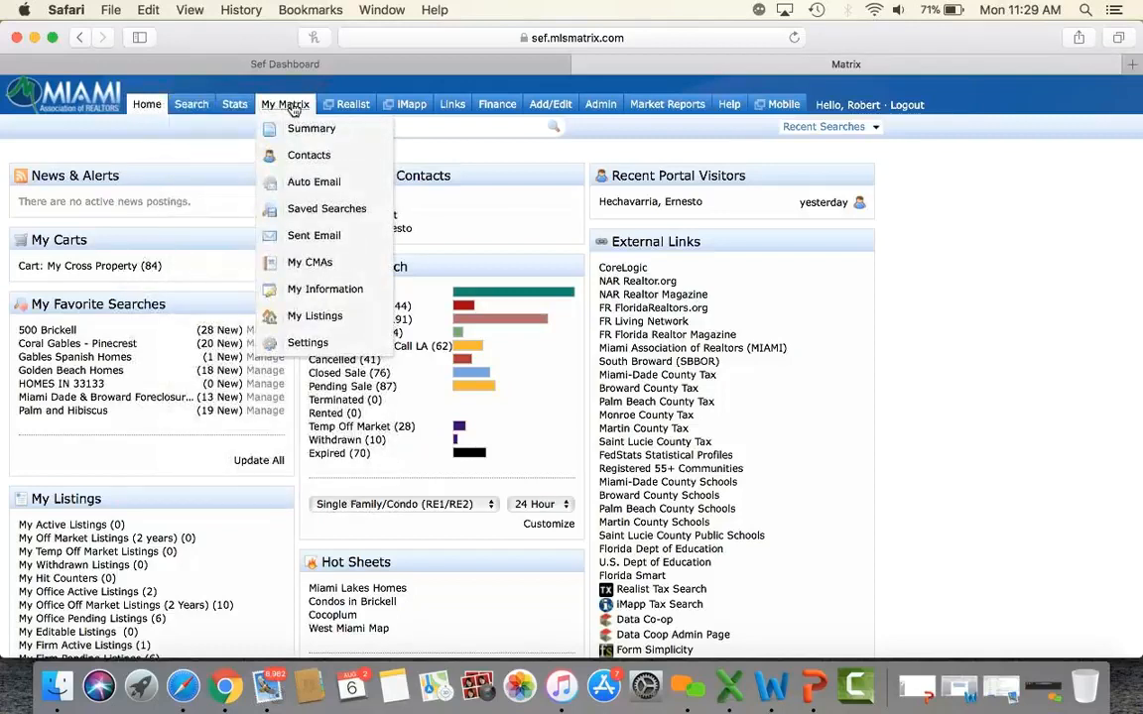
left_click(309, 345)
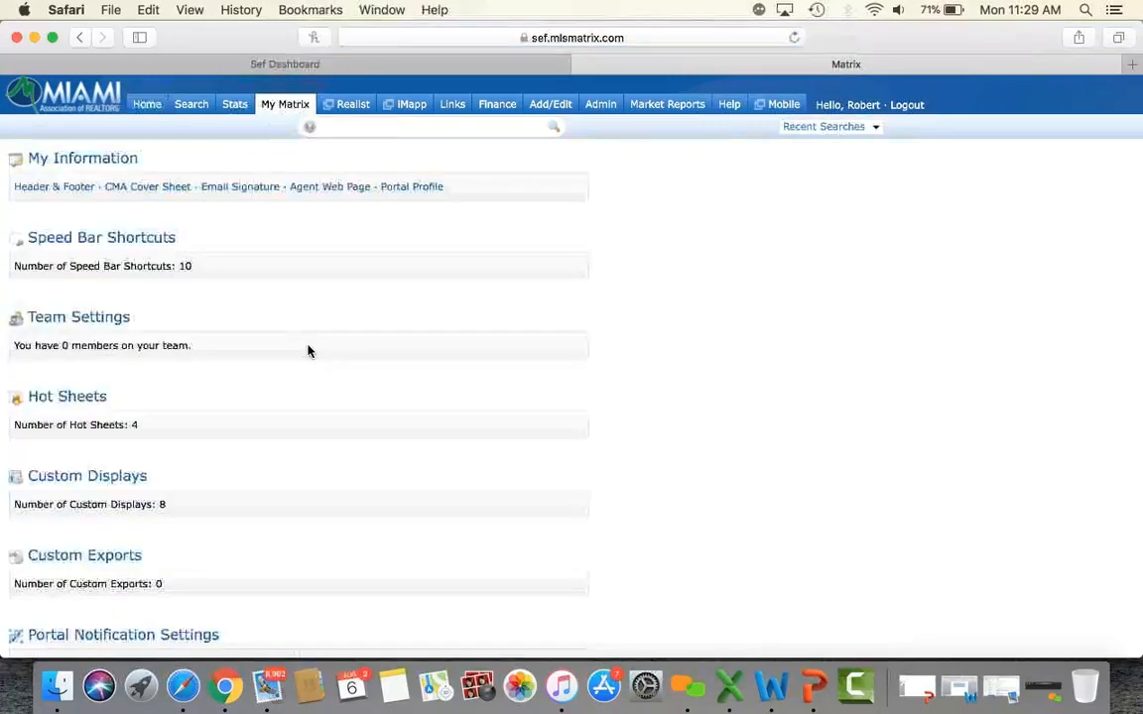
scroll(308, 350, "down", 1)
scroll(308, 350, "down", 3)
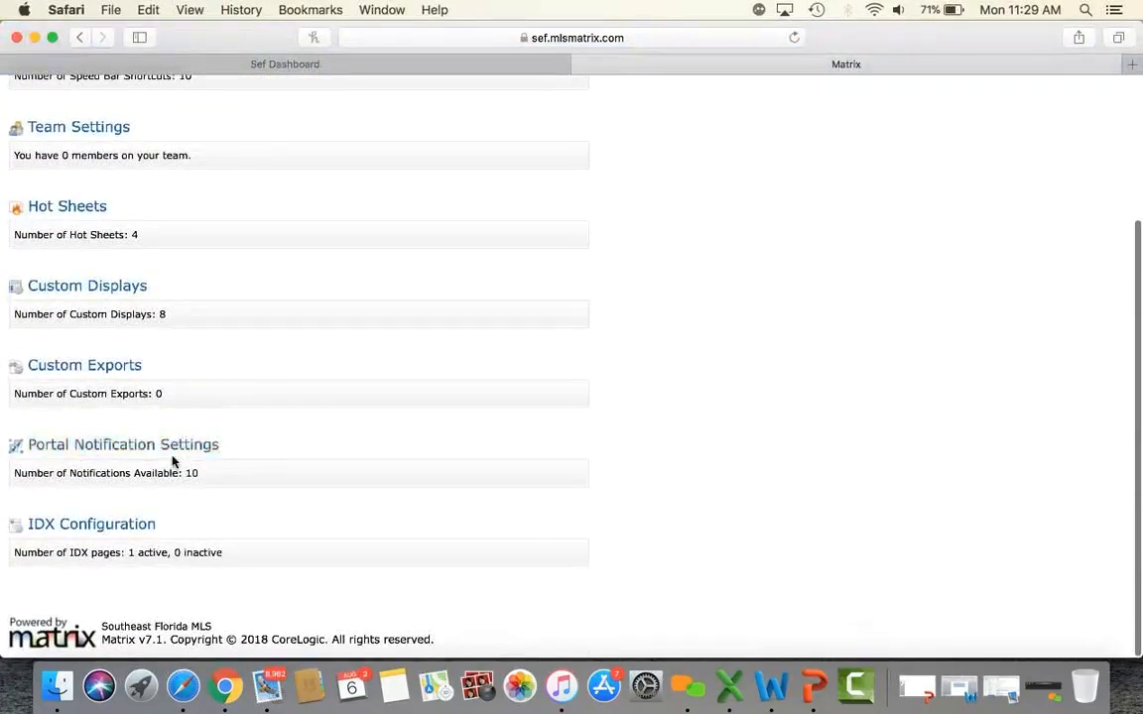
left_click(79, 446)
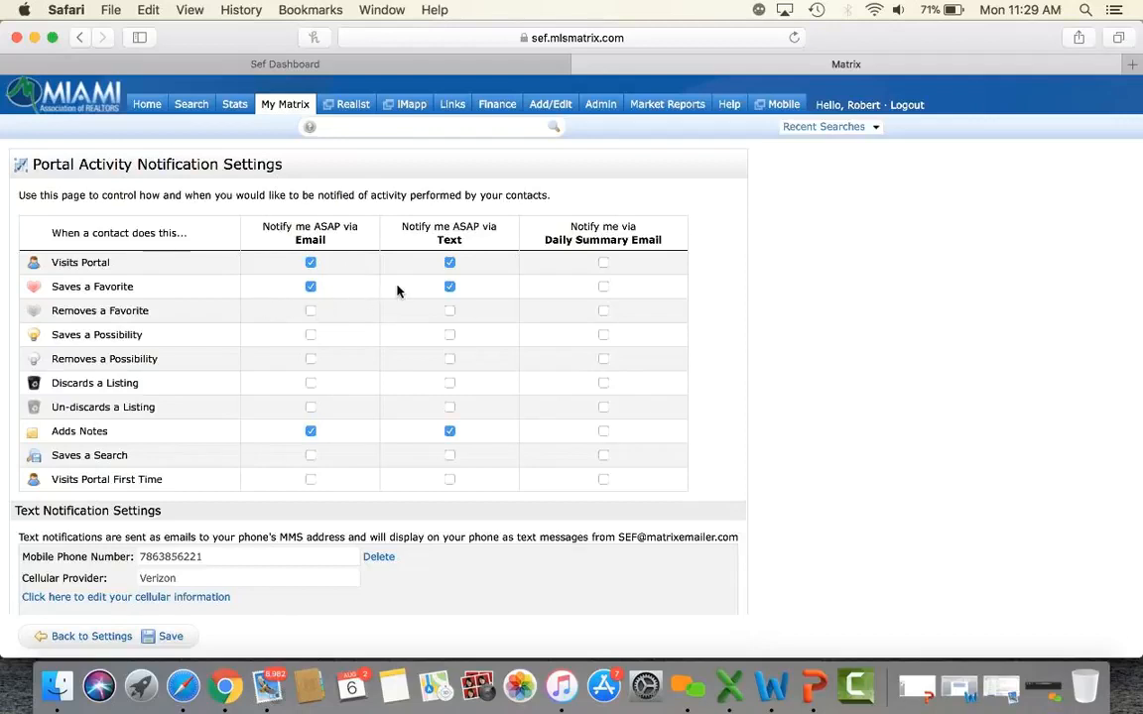
scroll(377, 337, "down", 1)
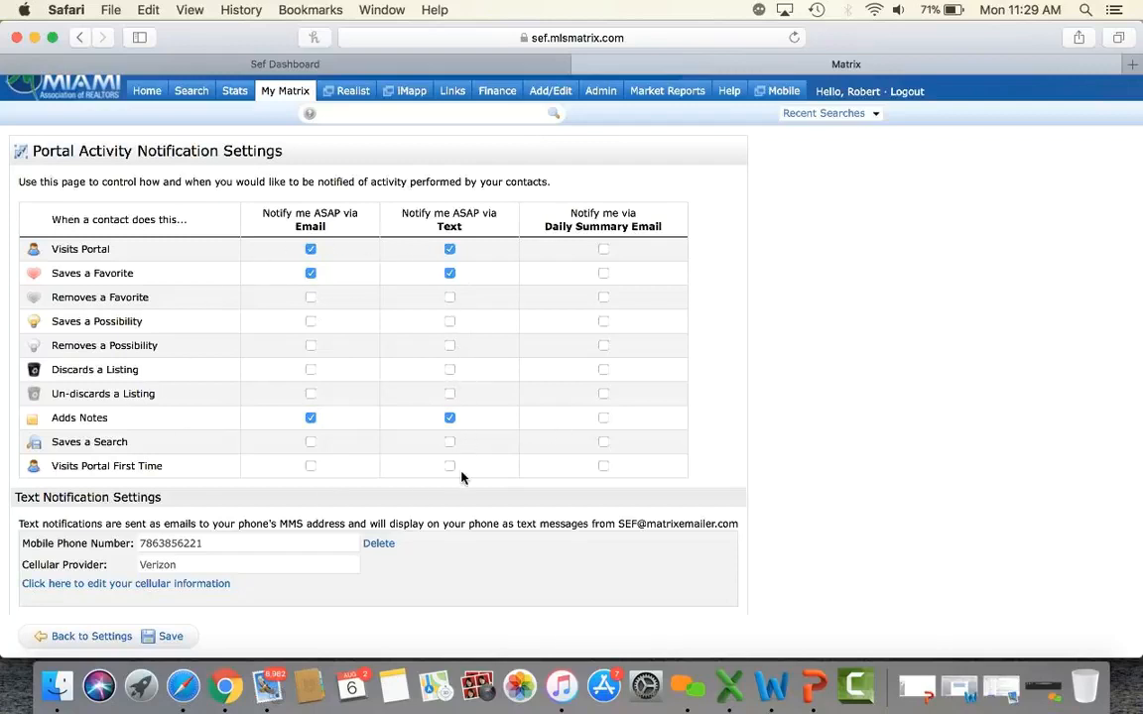
scroll(461, 477, "down", 3)
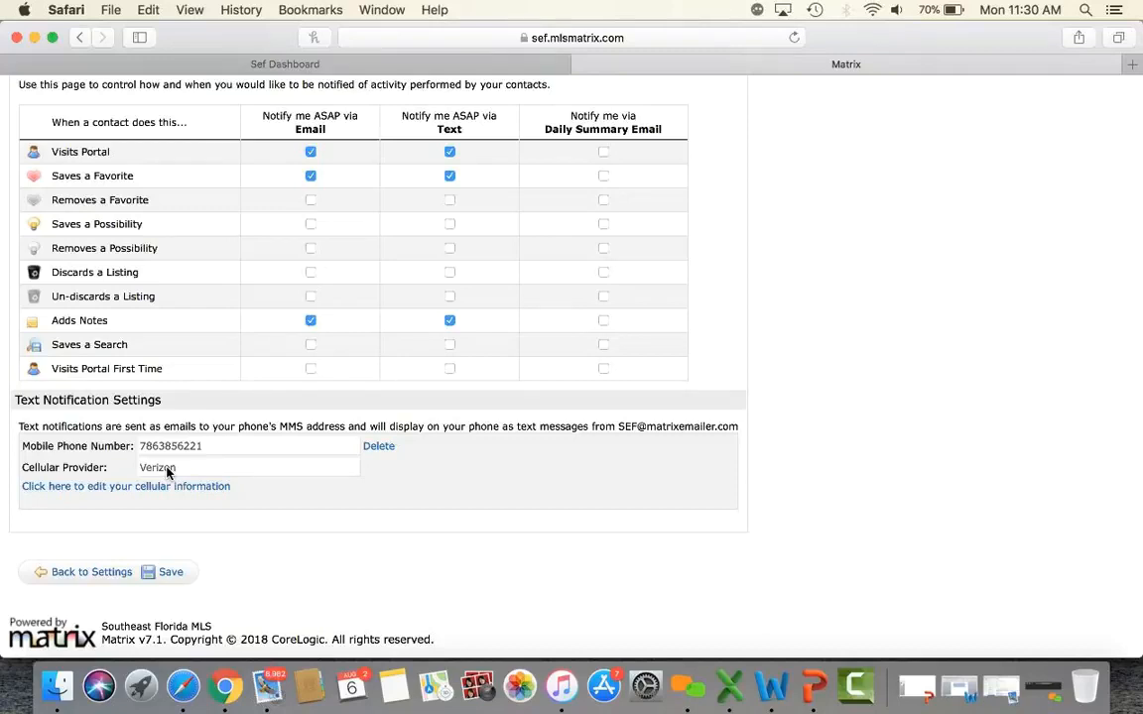
scroll(227, 481, "up", 3)
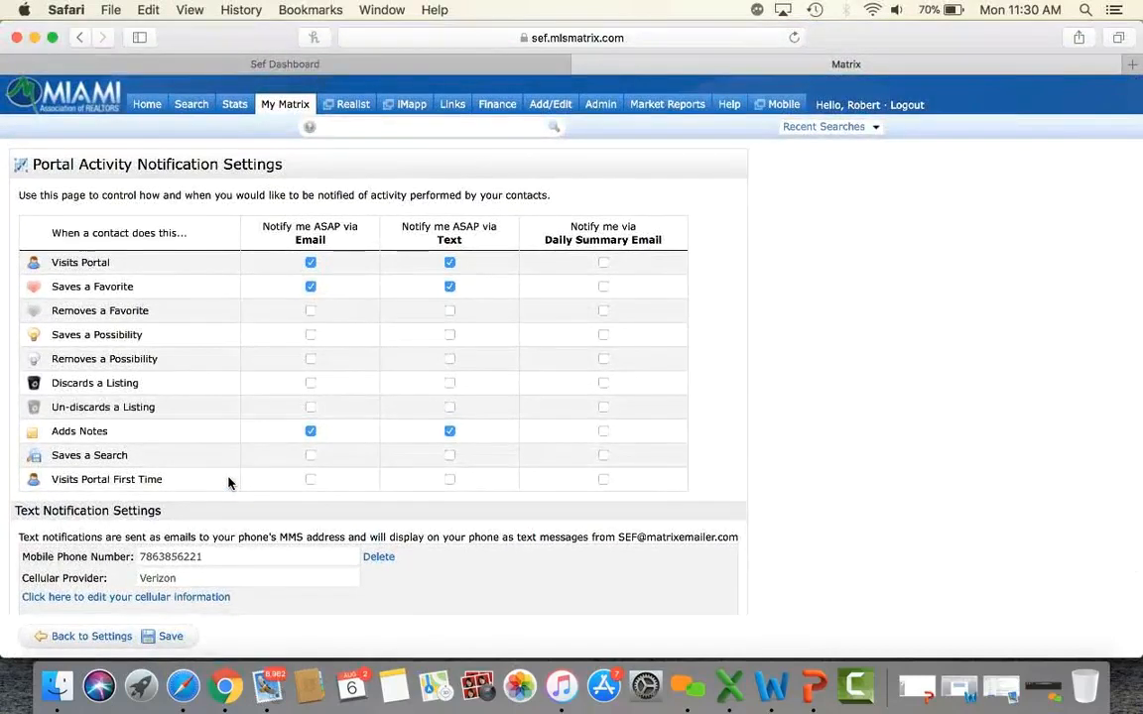
Go back to Settings and reopen Portal Notification Settings.
mouse_move(285, 107)
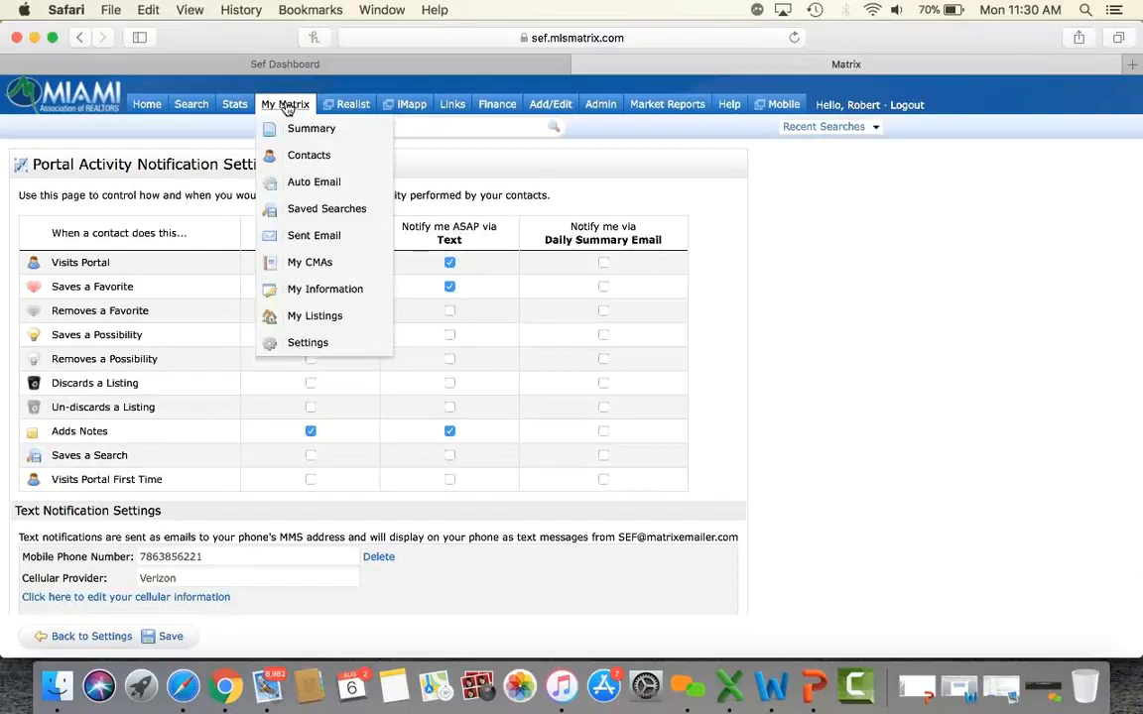
left_click(307, 343)
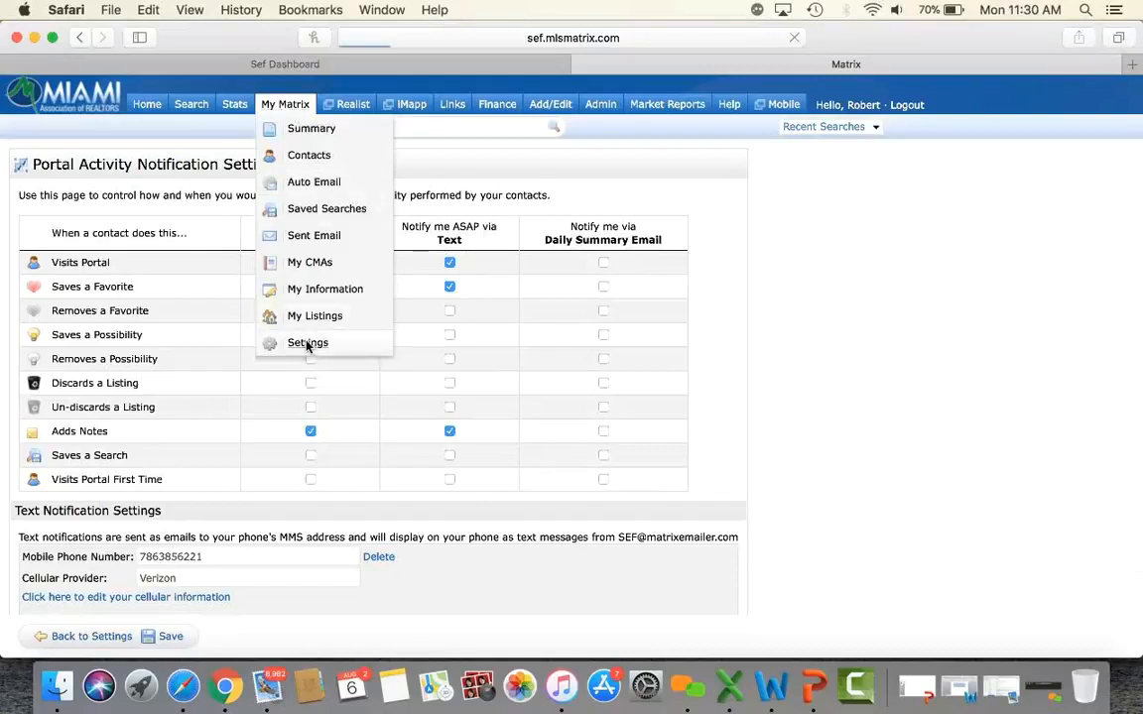
scroll(307, 344, "down", 4)
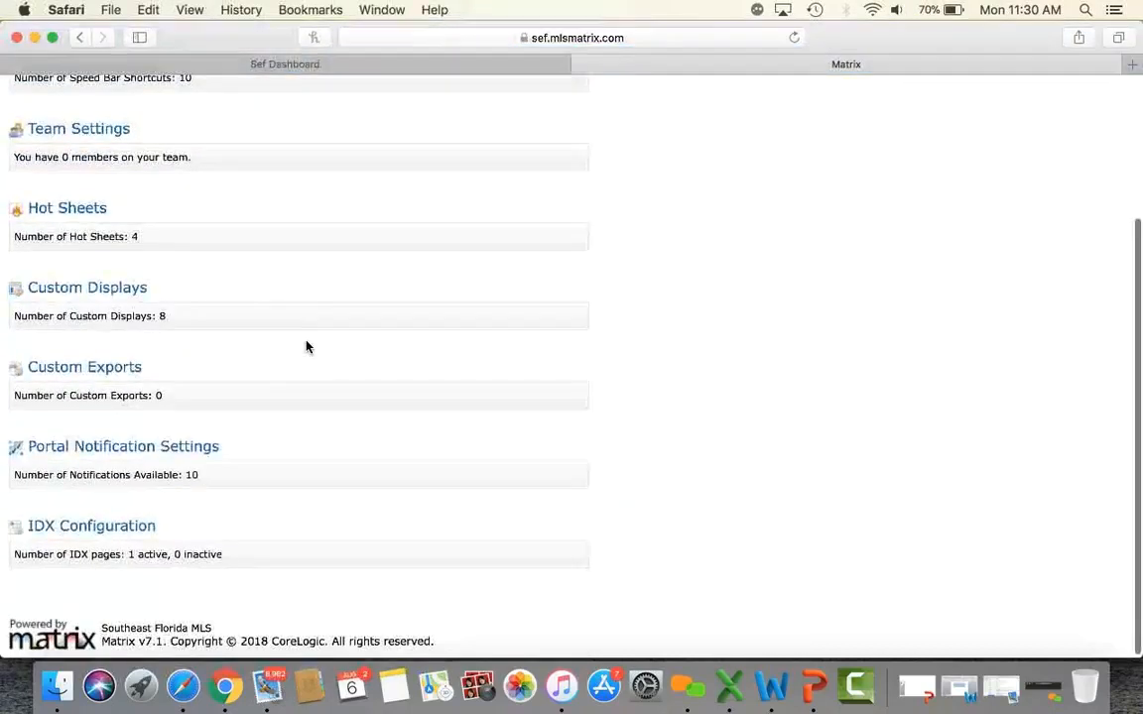
left_click(173, 448)
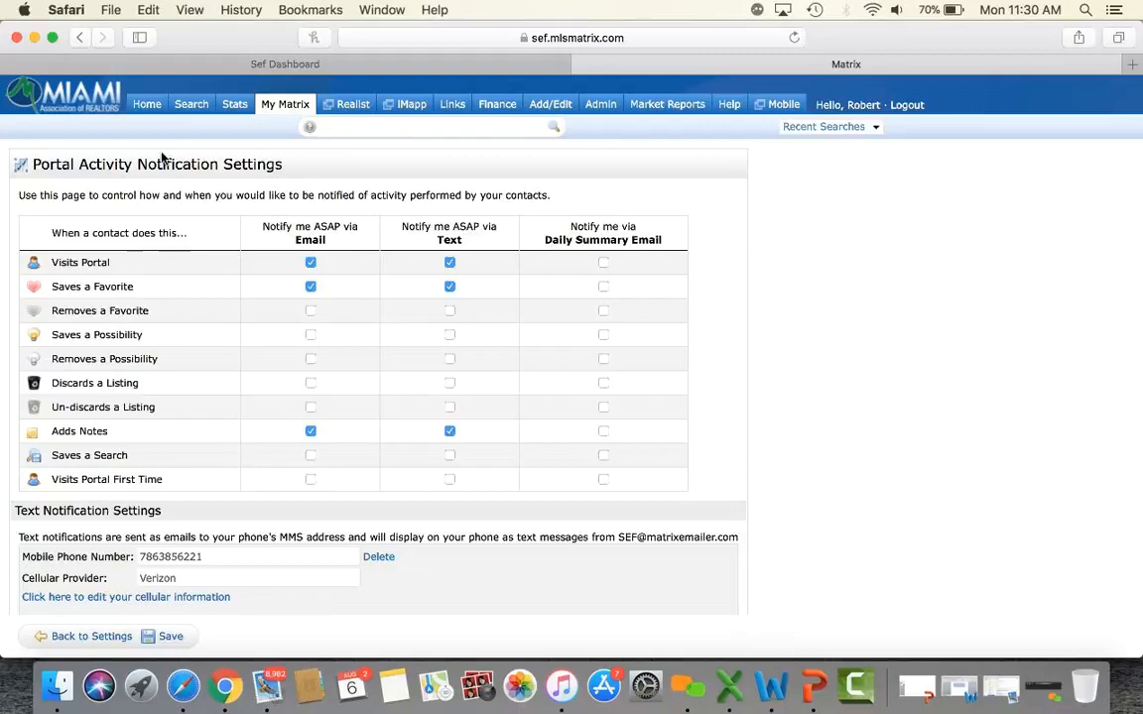
mouse_move(266, 107)
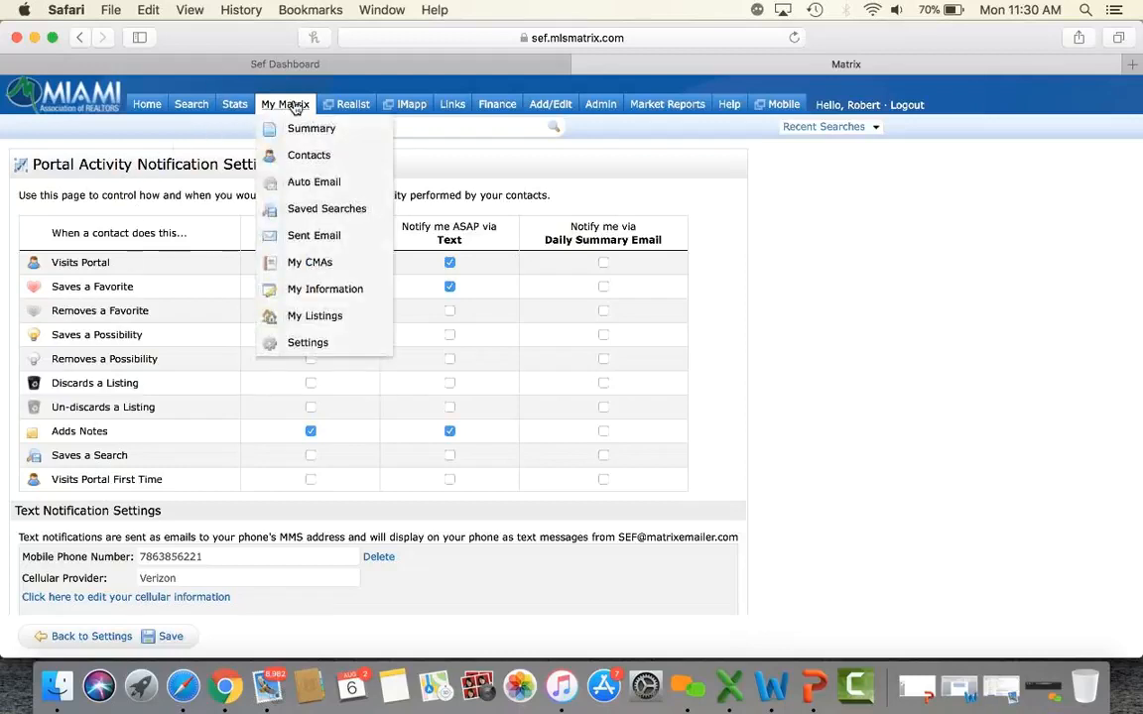
Open the Auto Emails list and disable the HOMES IN 33133 auto email.
left_click(302, 183)
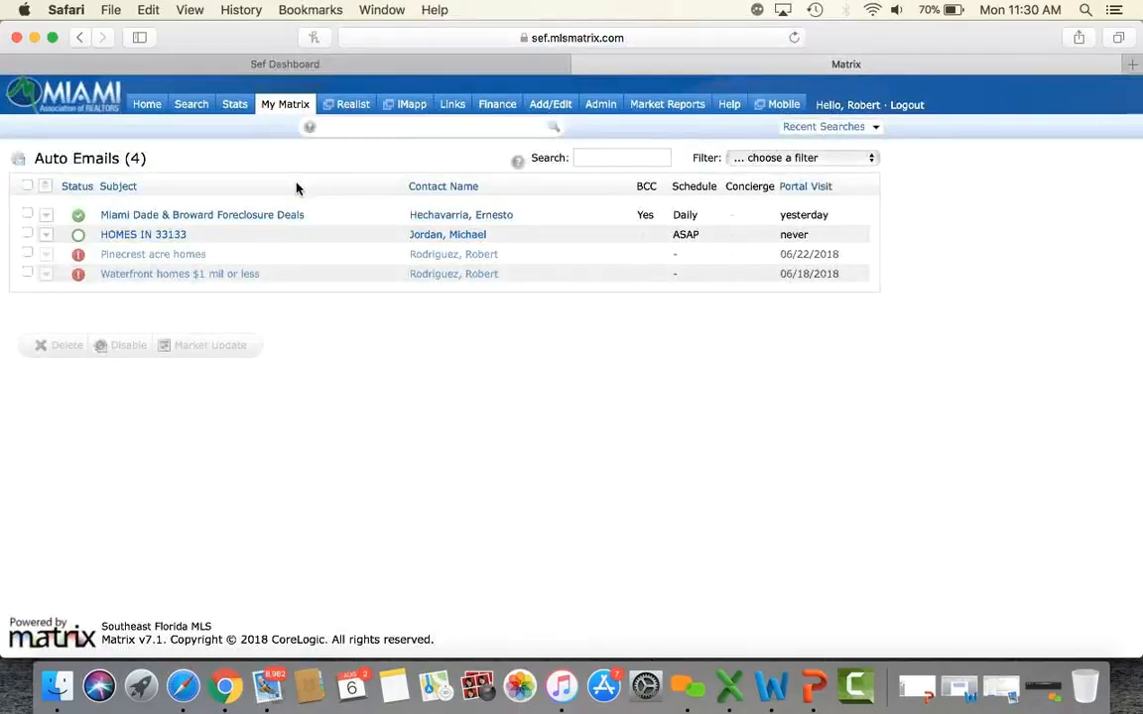
left_click(27, 234)
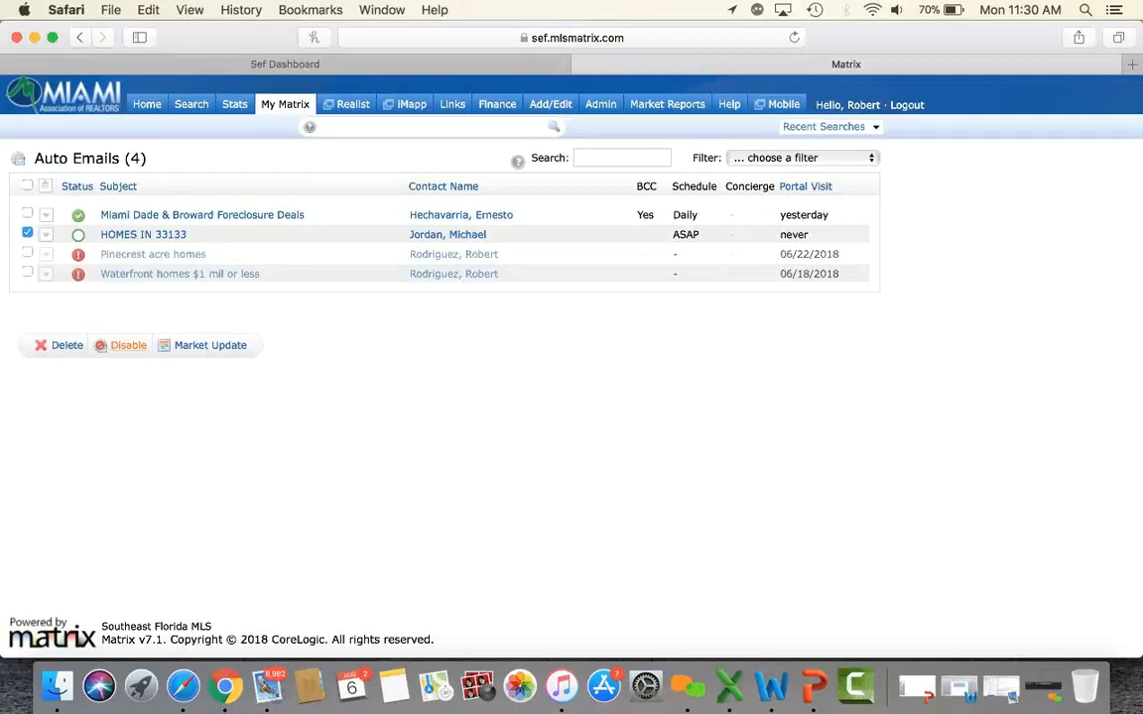
left_click(124, 345)
left_click(734, 377)
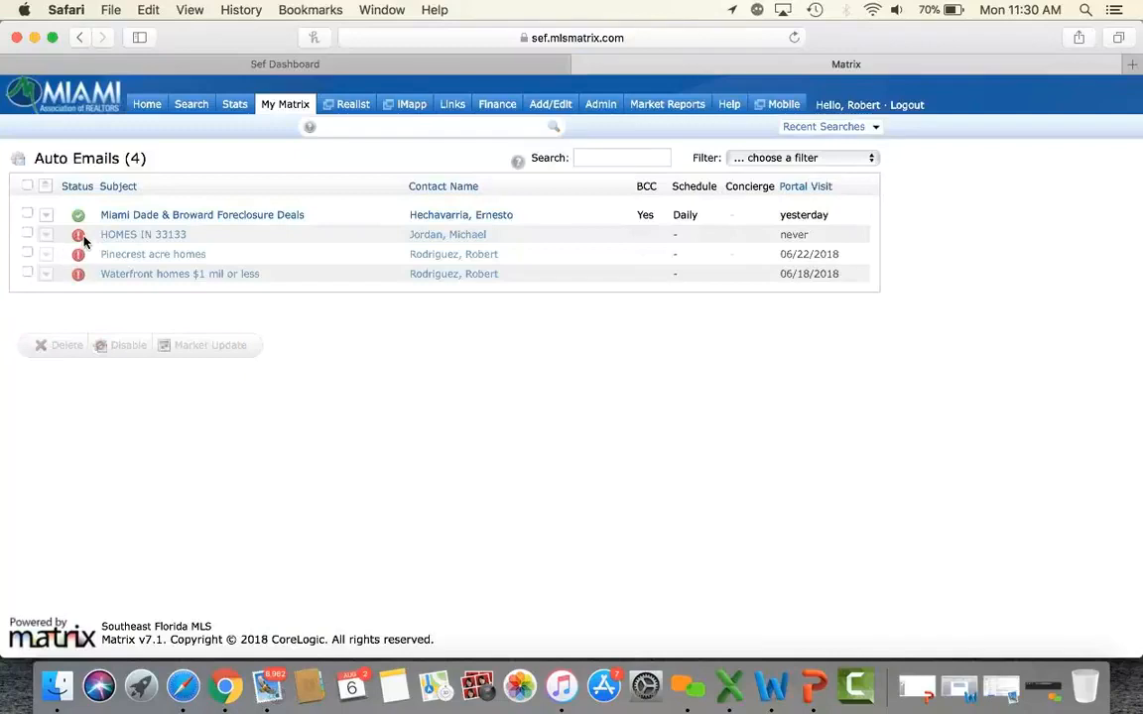
Expand the disabled auto email, view its results, and return to the Auto Emails list.
mouse_move(85, 240)
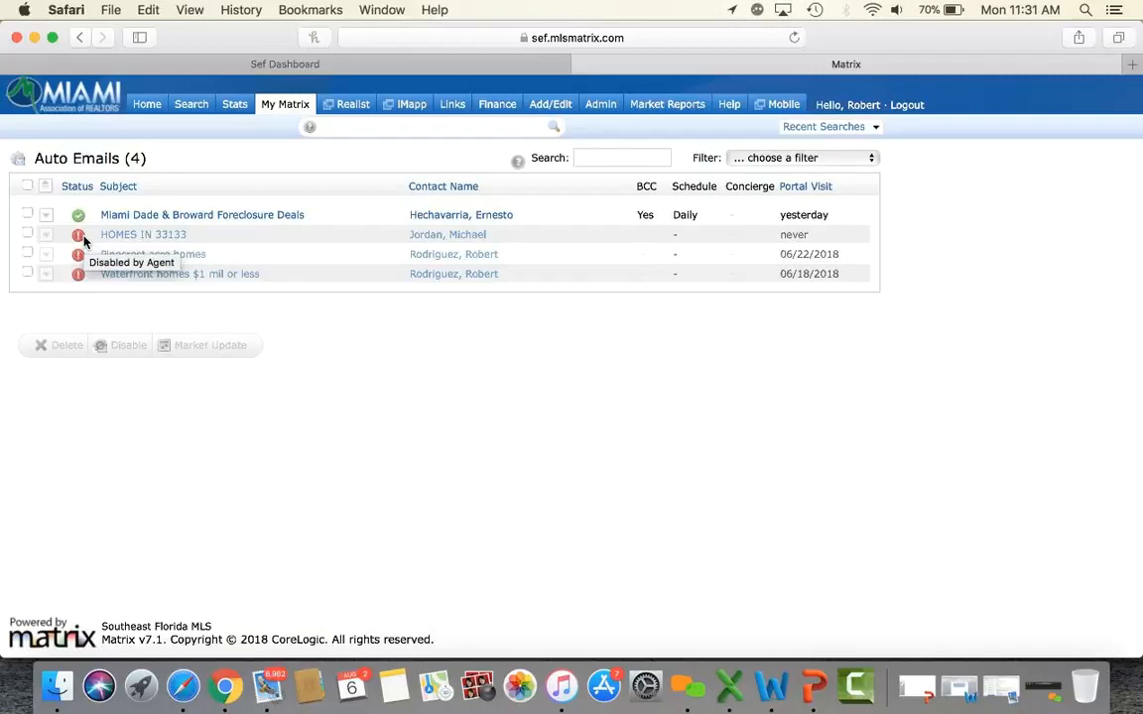
left_click(115, 235)
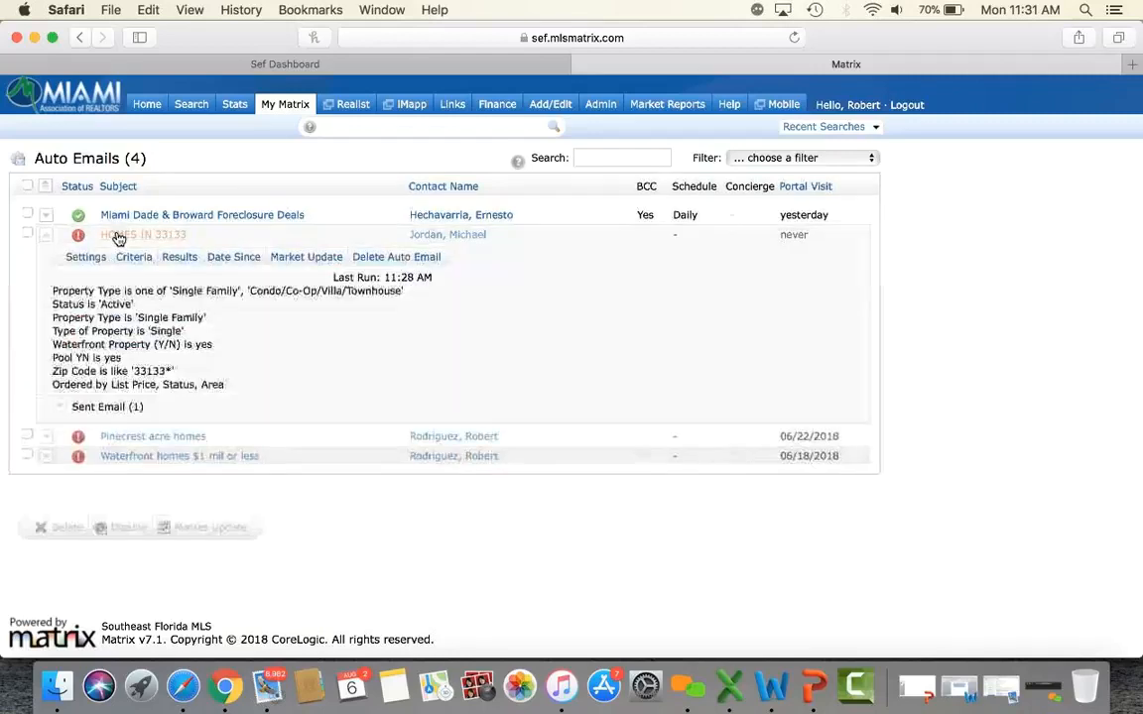
left_click(173, 259)
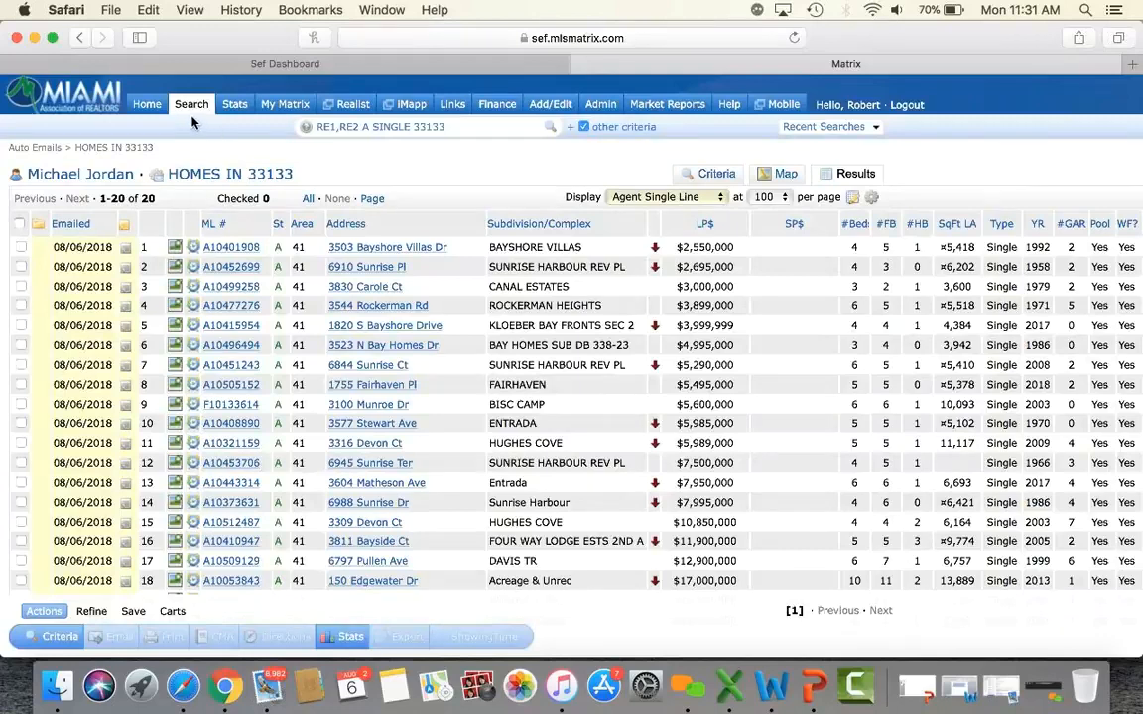
mouse_move(285, 105)
left_click(314, 184)
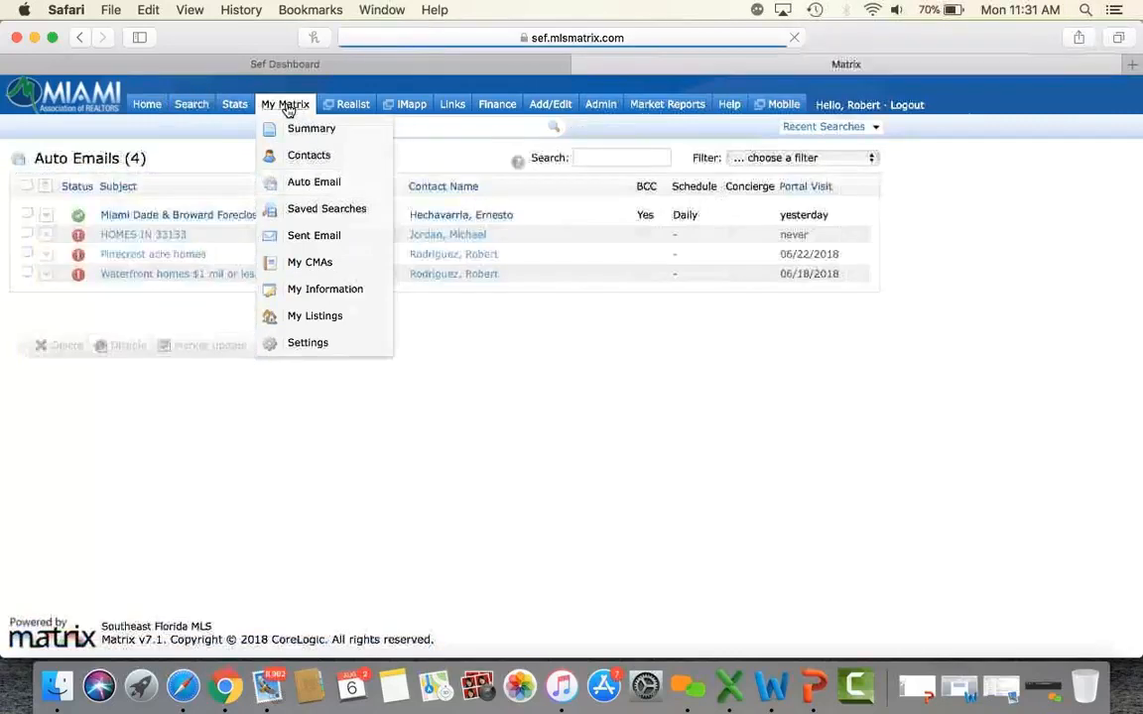
Set HOMES IN 33133 to Enabled in its settings and save.
left_click(135, 238)
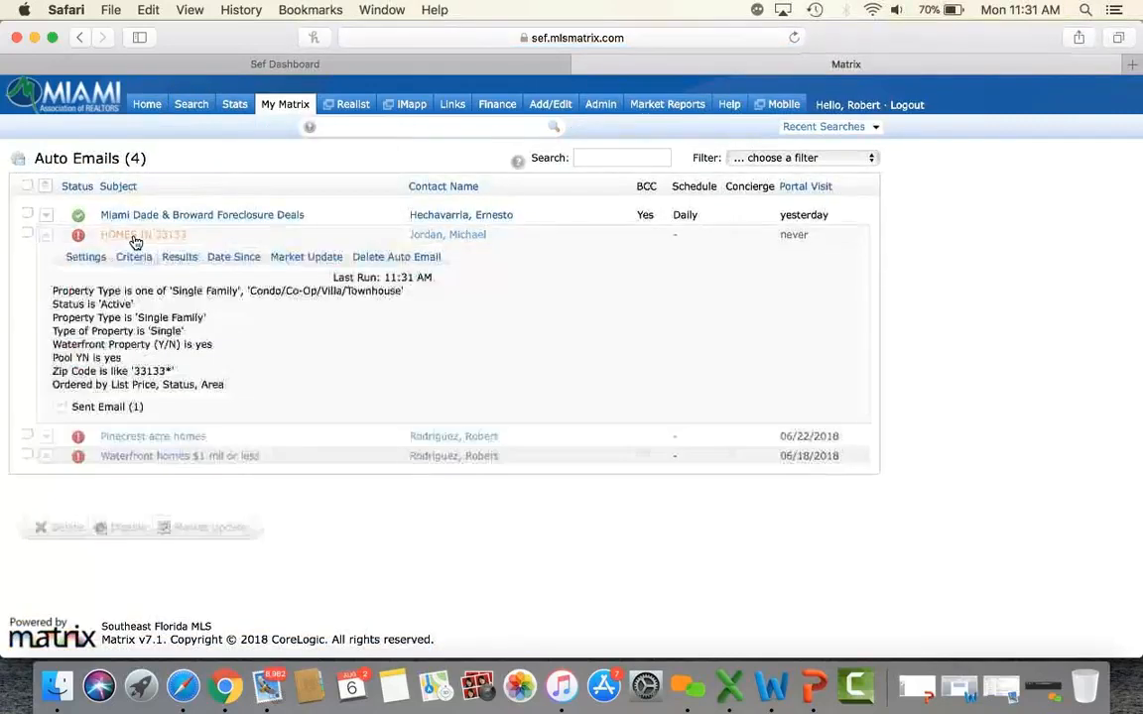
left_click(84, 260)
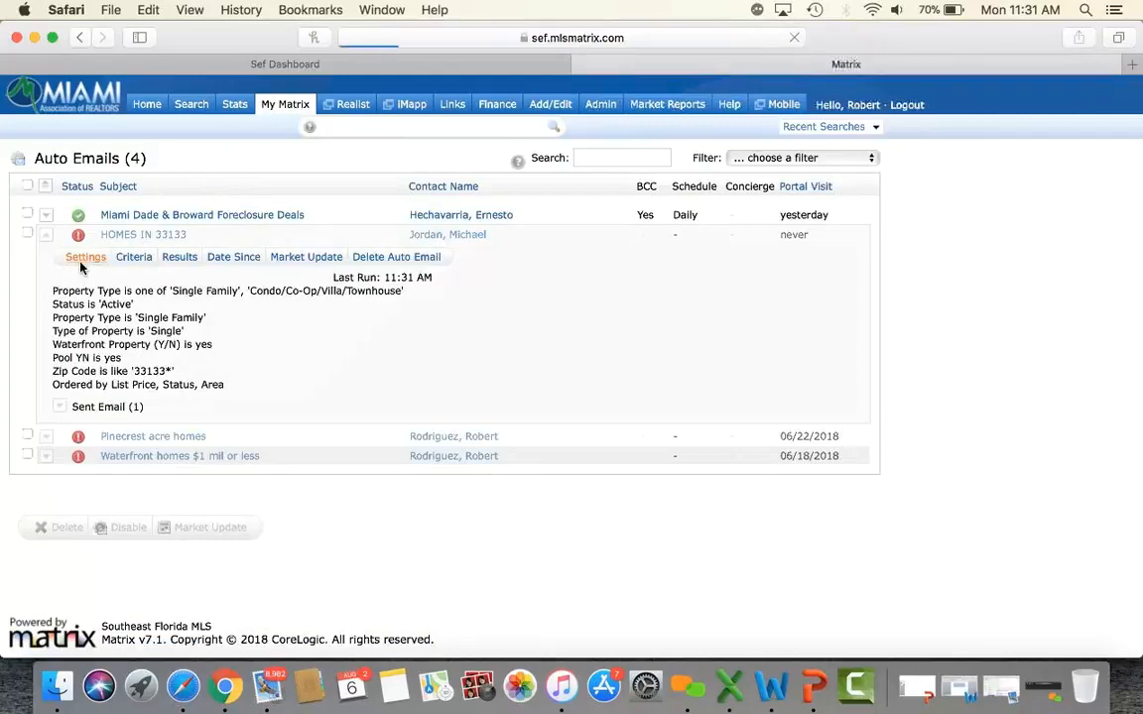
left_click_drag(127, 243, 268, 249)
scroll(269, 249, "down", 10)
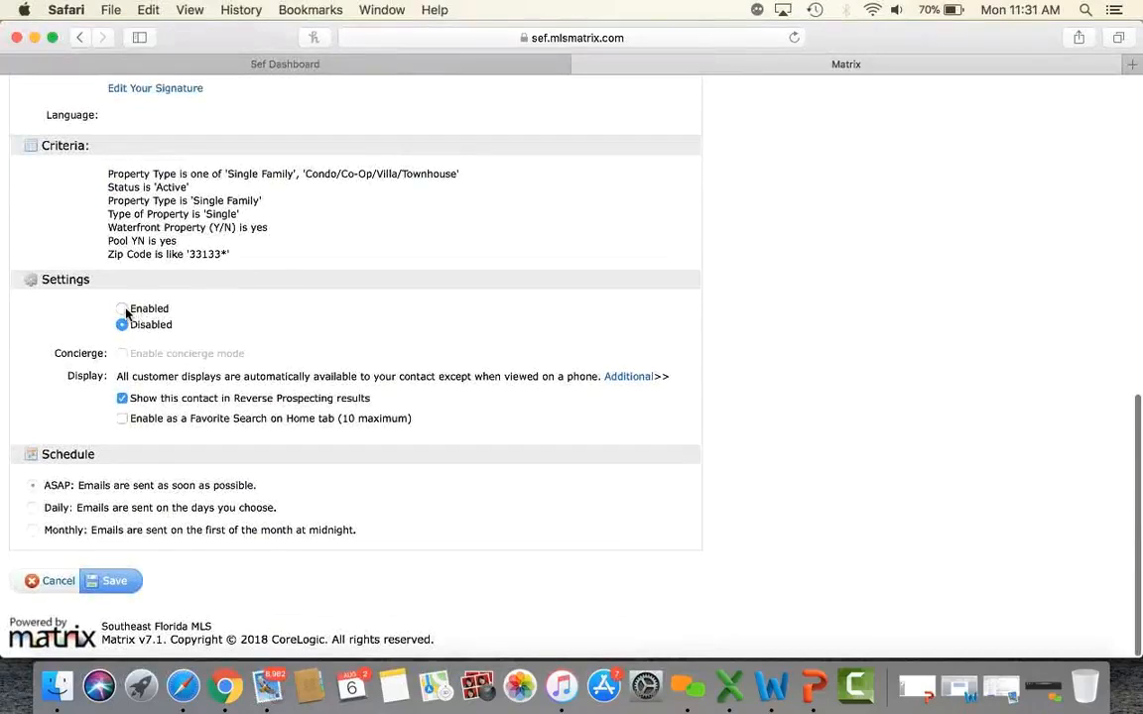
left_click(122, 310)
left_click(113, 581)
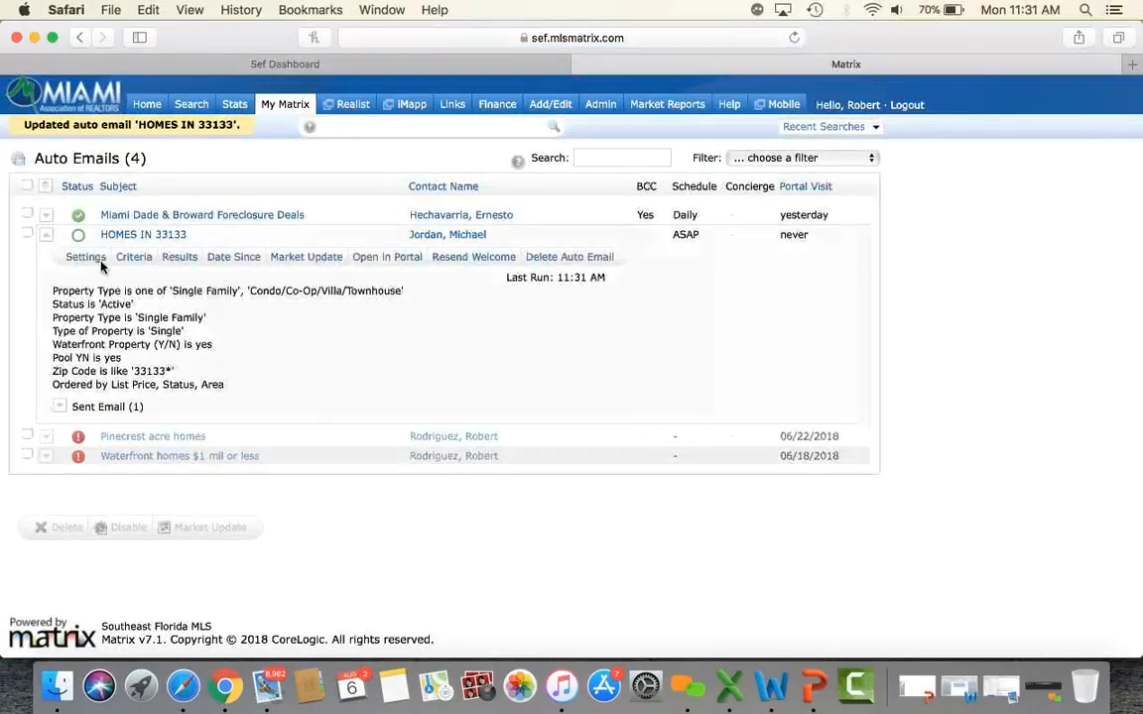
Select HOMES IN 33133 again and disable it, confirming with OK.
mouse_move(84, 240)
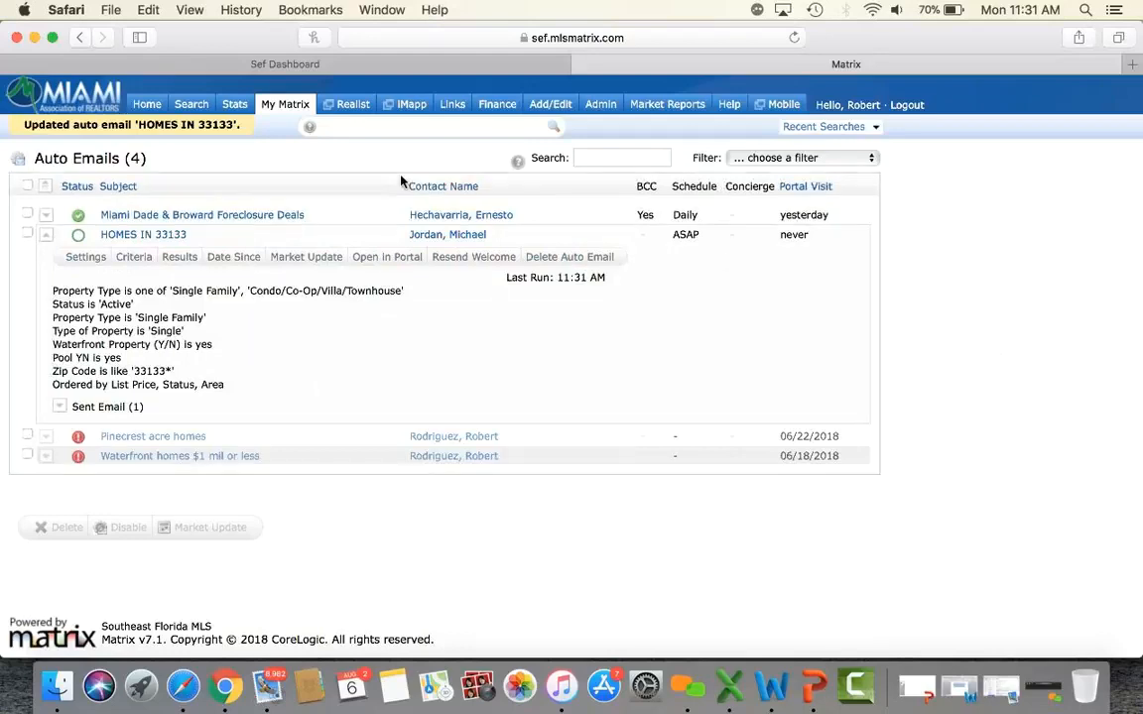
left_click(28, 234)
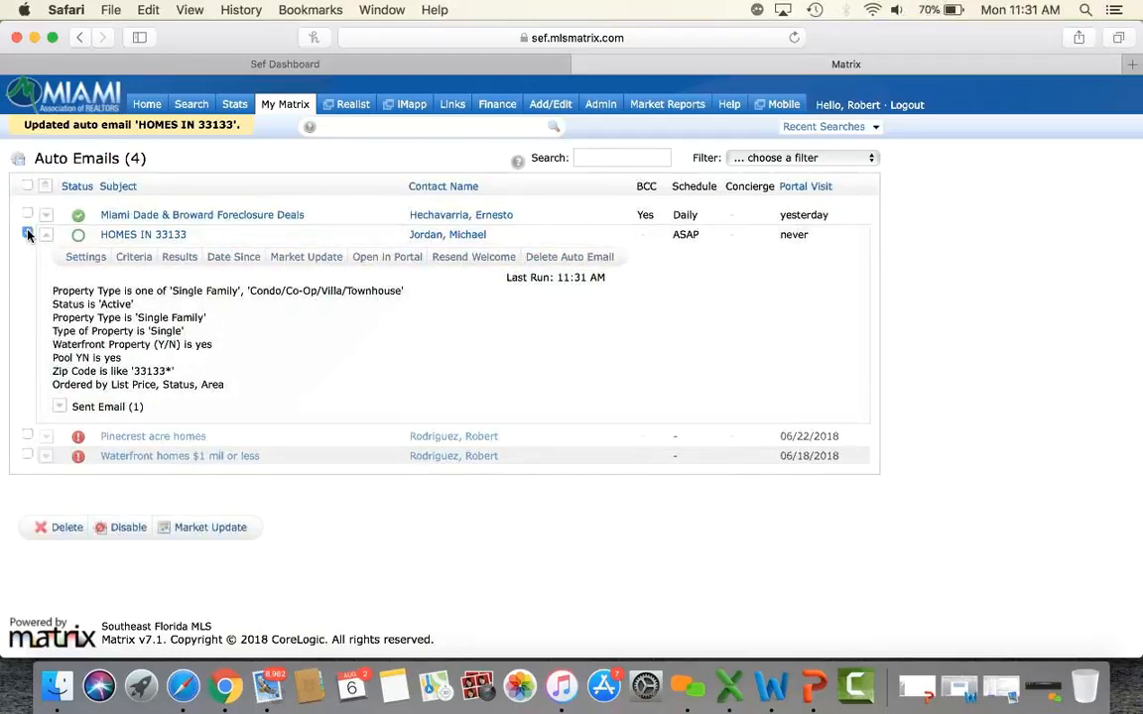
left_click(124, 529)
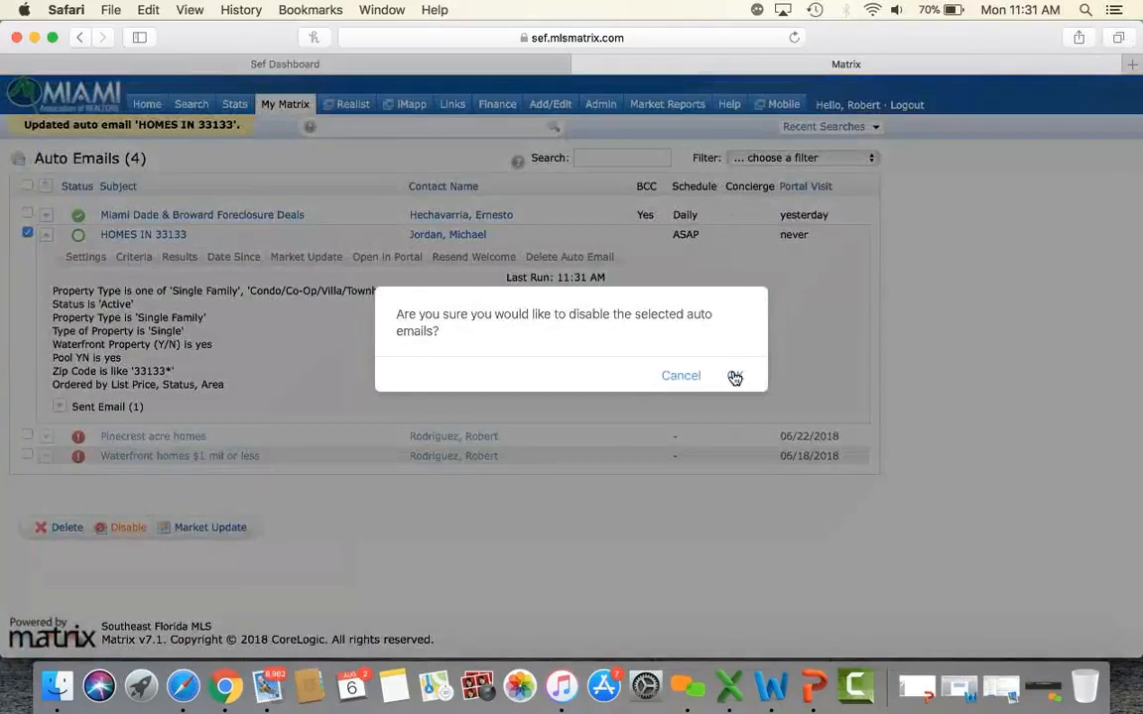
left_click(734, 376)
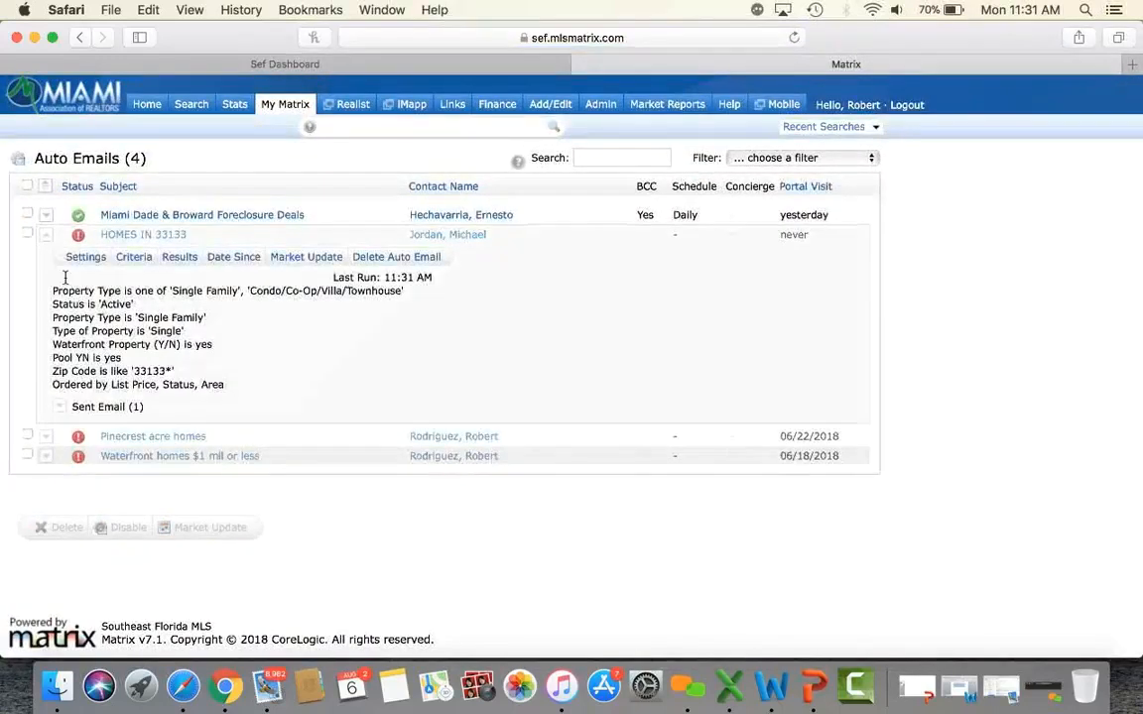
Collapse the HOMES IN 33133 auto-email details and return to the Home dashboard.
left_click(124, 235)
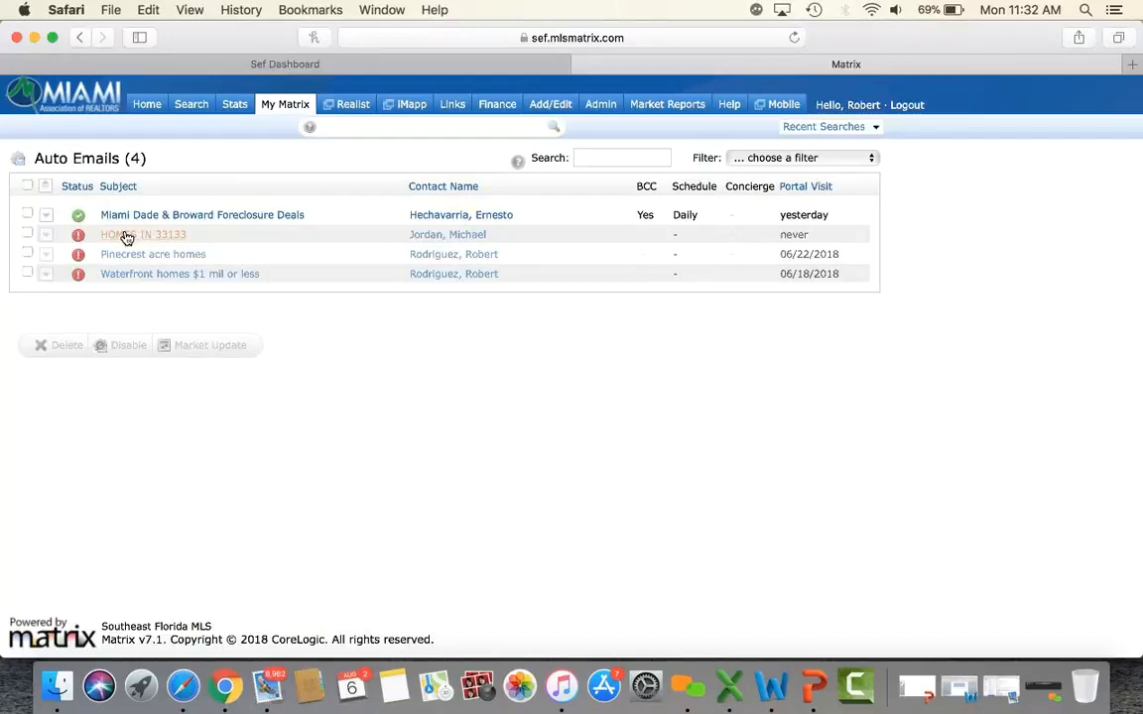
left_click(145, 105)
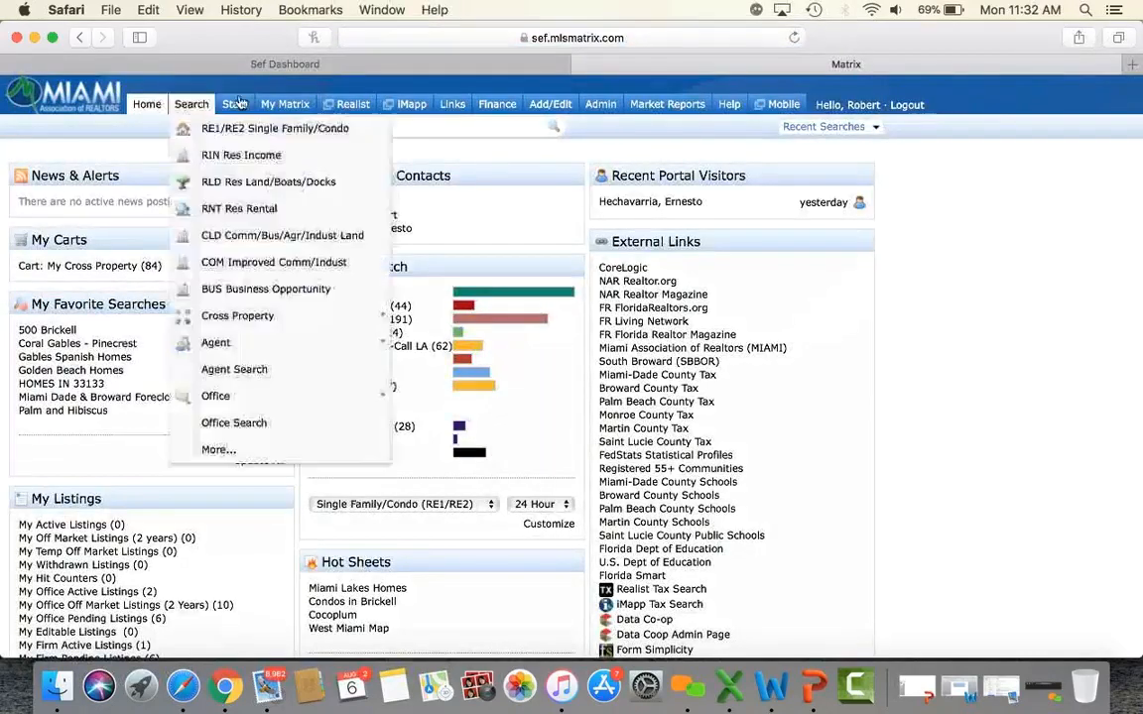
mouse_move(287, 107)
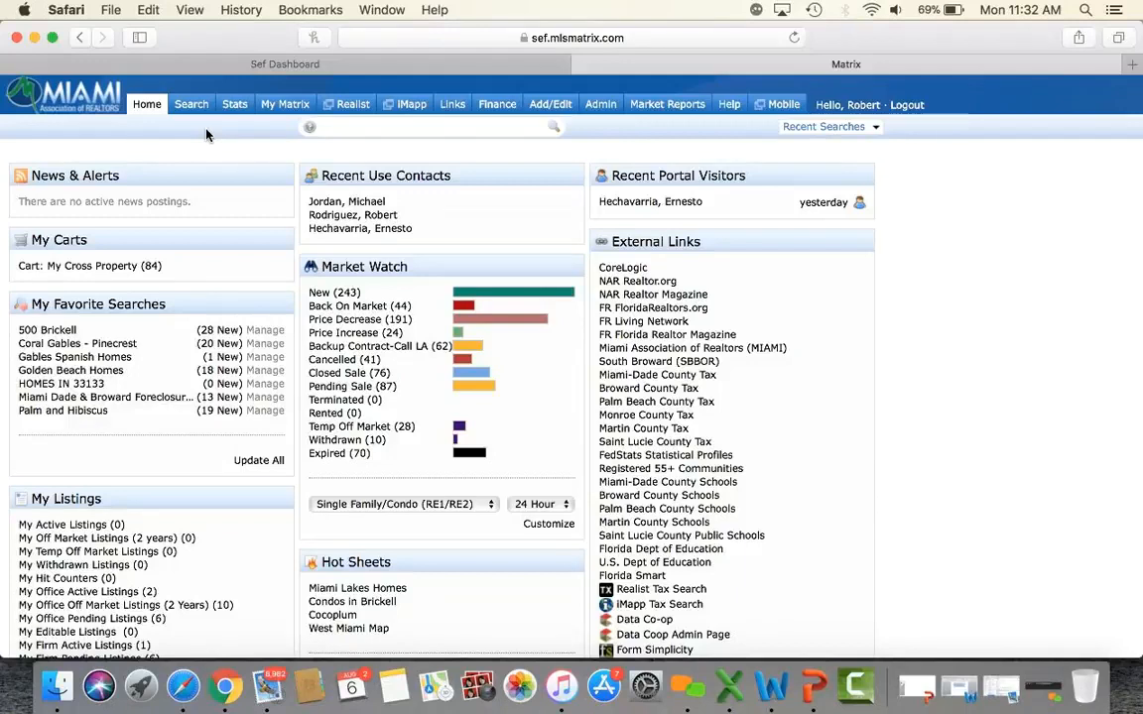
mouse_move(194, 106)
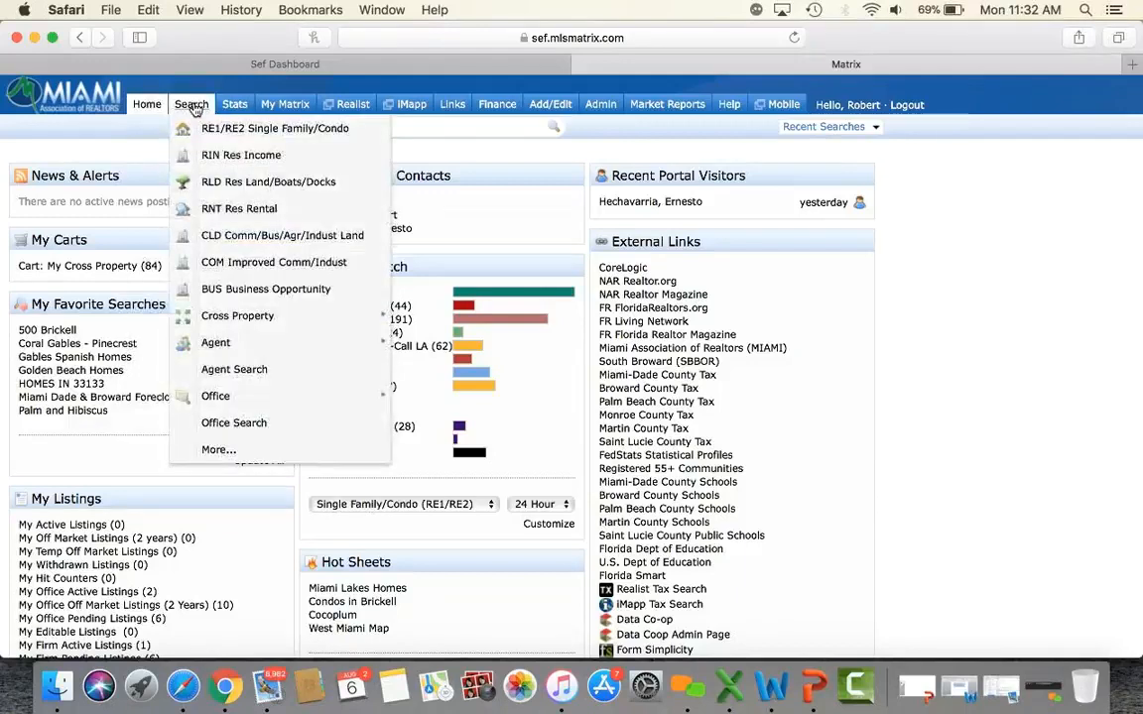
Start an RE1/RE2 search limited to Single Family homes within 0.5 miles.
left_click(238, 132)
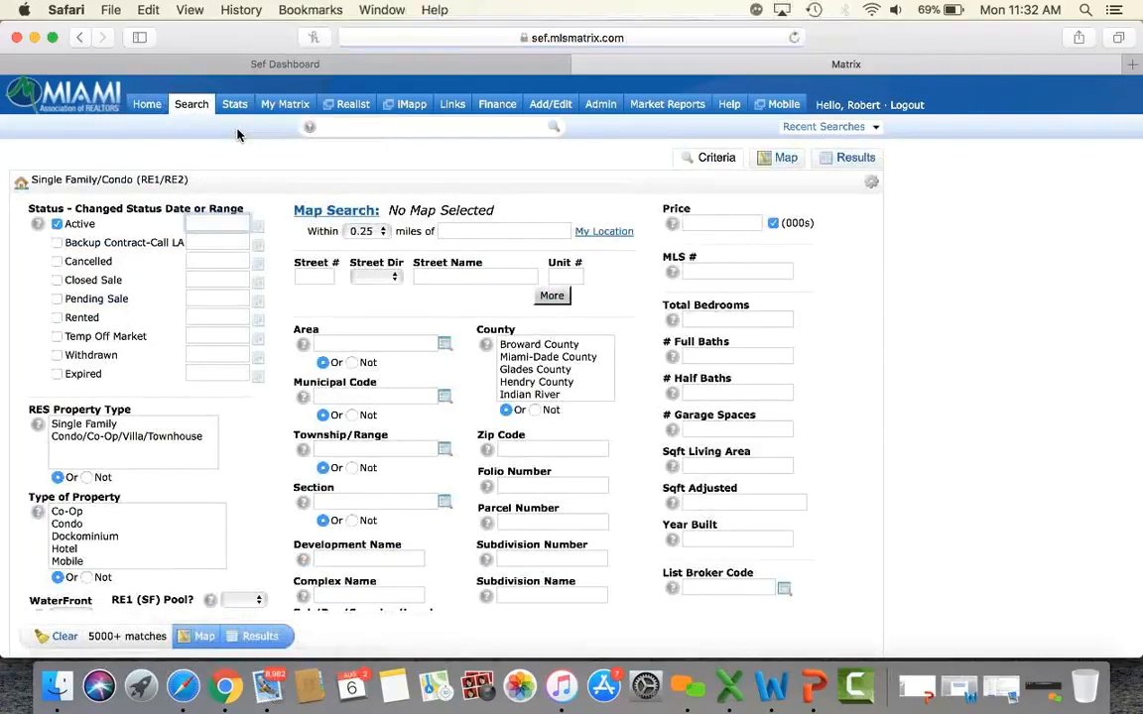
left_click(93, 424)
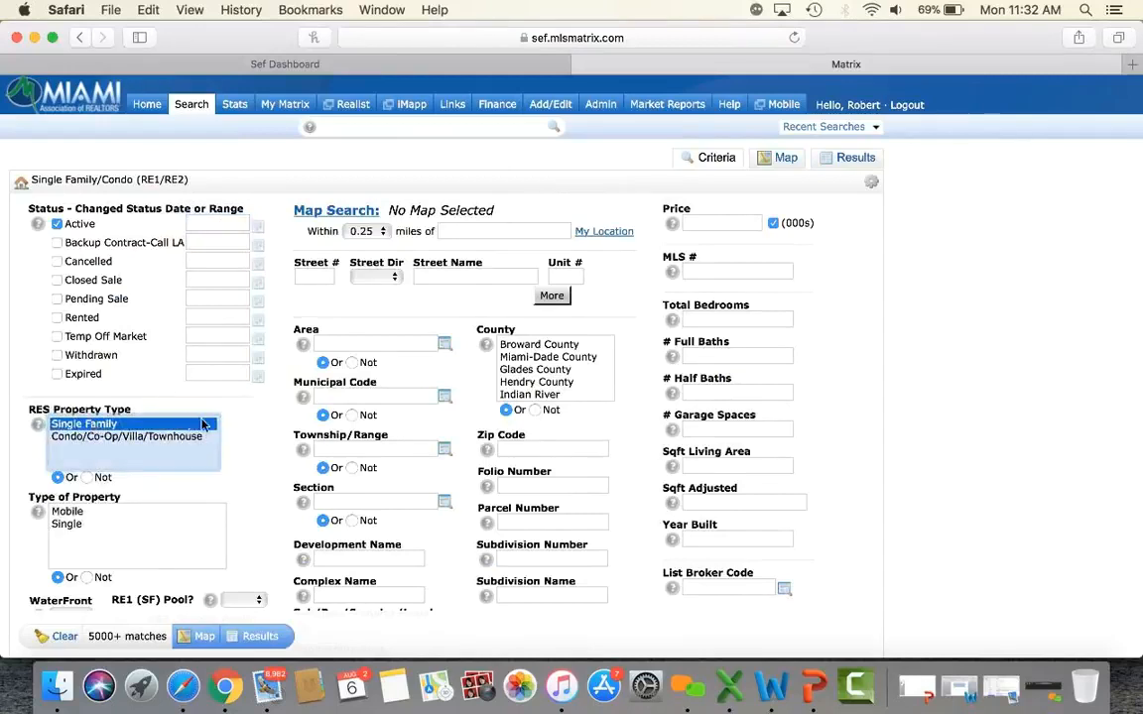
scroll(257, 442, "down", 2)
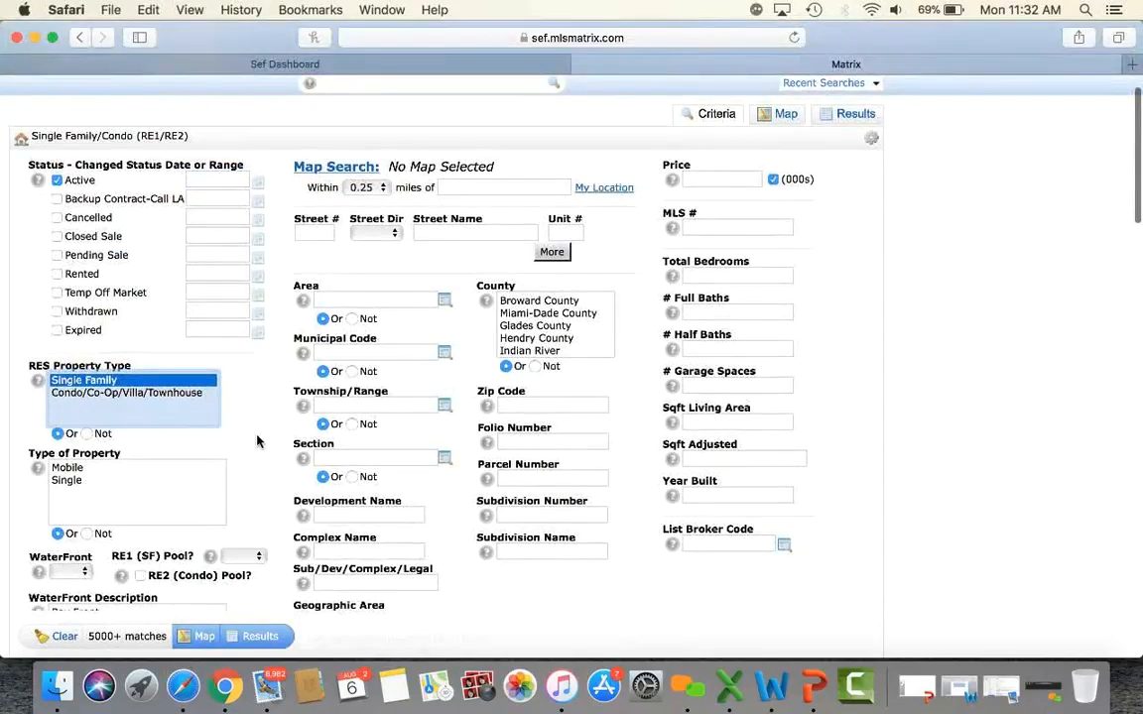
scroll(257, 441, "down", 1)
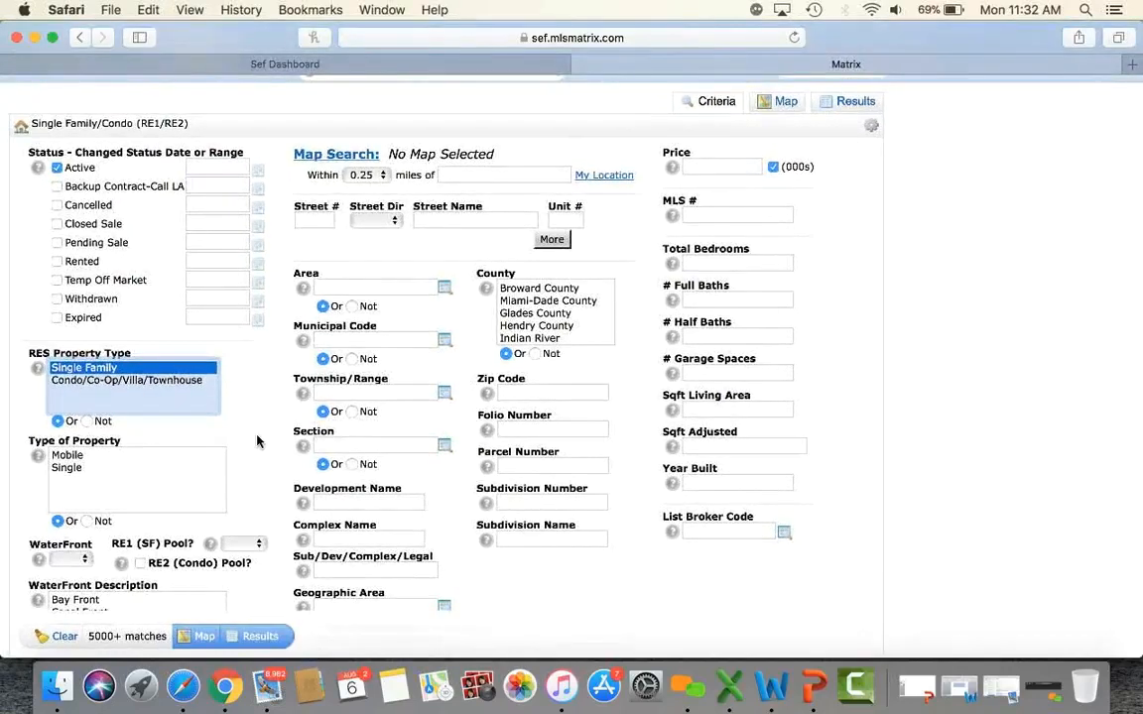
left_click(363, 175)
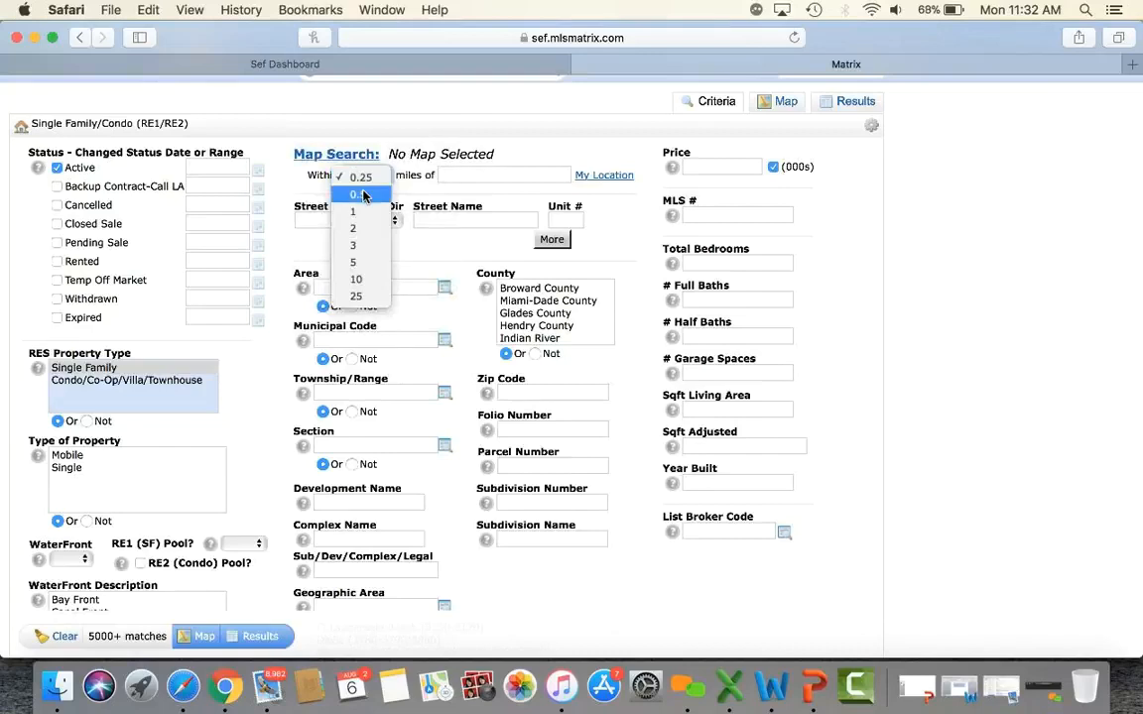
left_click(363, 196)
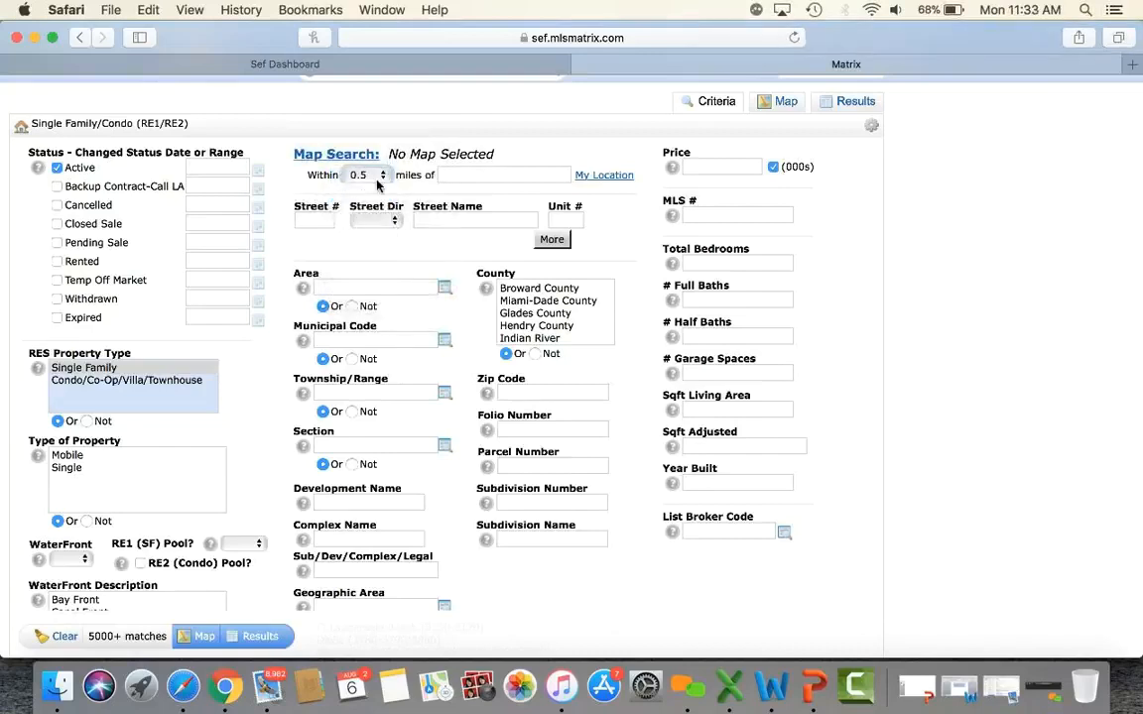
Enter the Coral Gables street address as the radius centre, accepting the suggestions, for 36 matches.
left_click(462, 174)
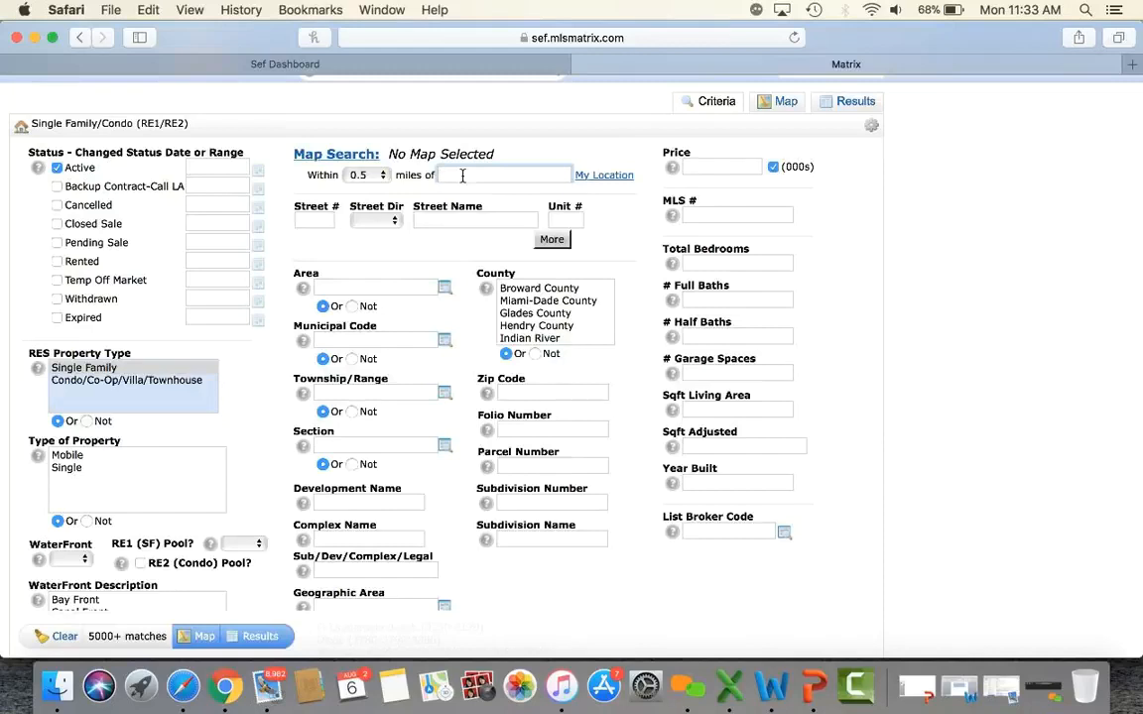
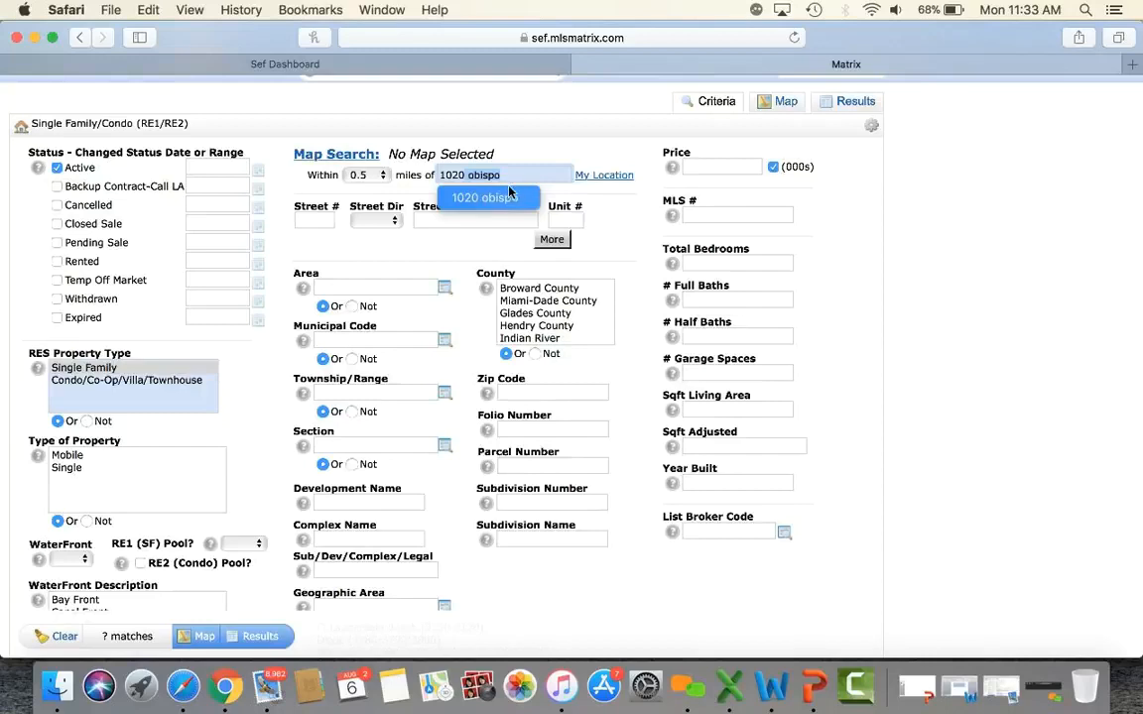
left_click(514, 177)
type("Al")
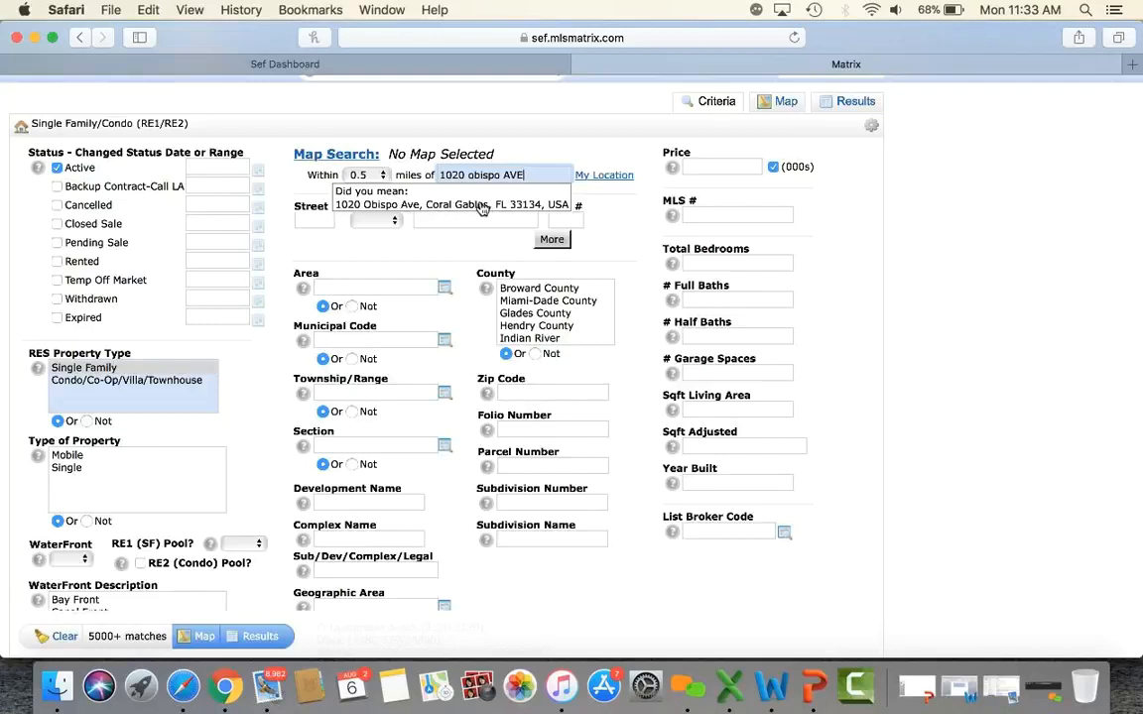
left_click(353, 198)
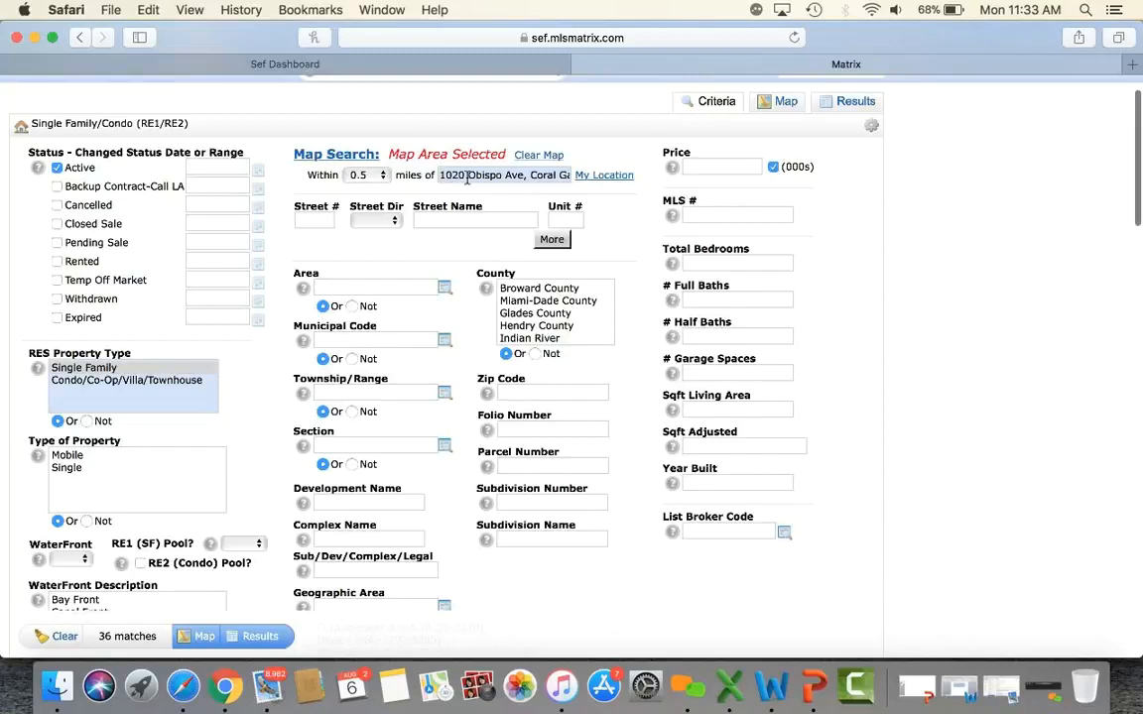
scroll(467, 177, "up", 2)
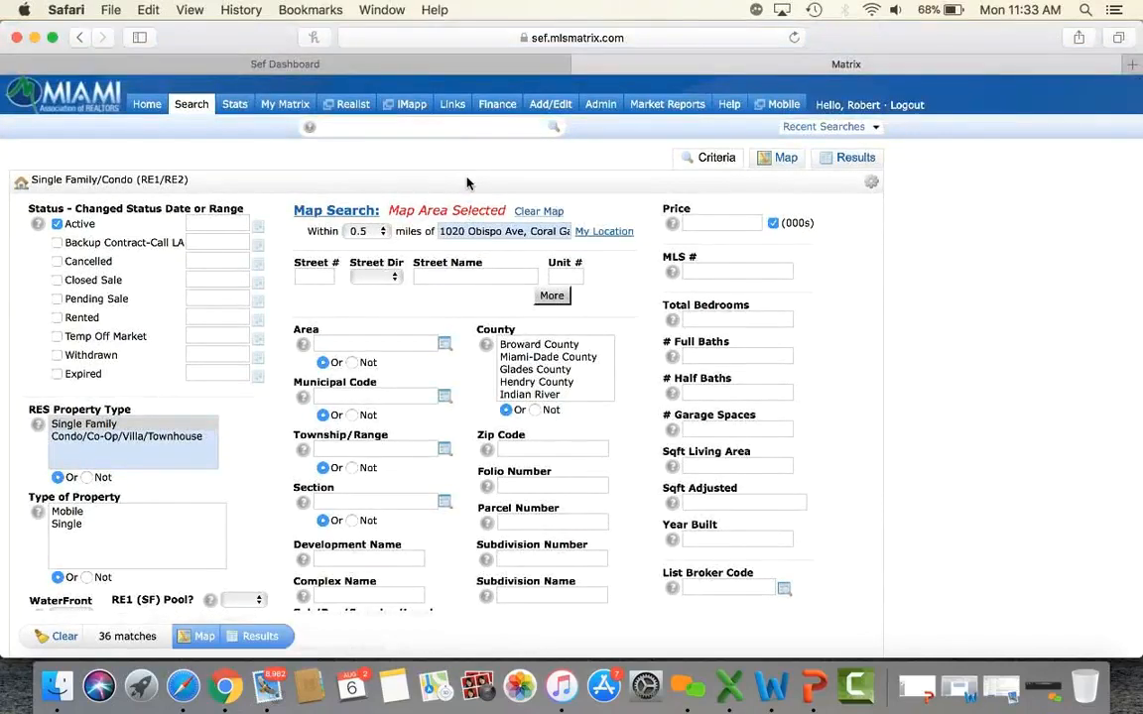
Preview the 36 matches on the map, then include 180-day closed sales and property type Single.
left_click(313, 211)
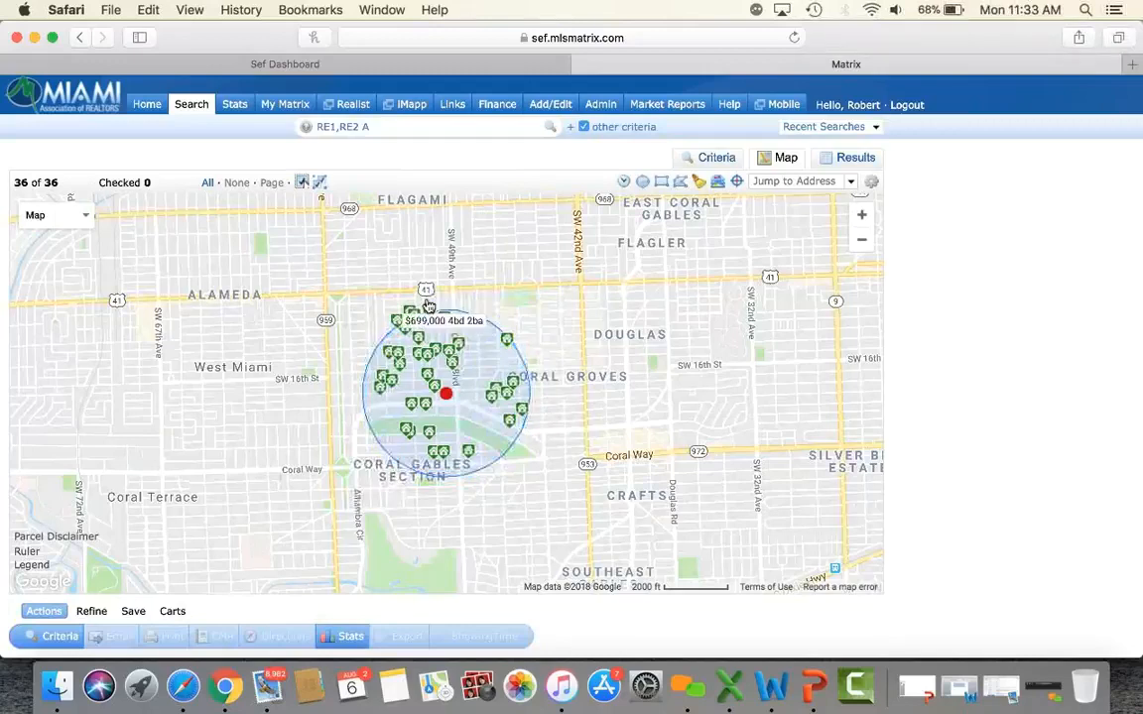
left_click(724, 161)
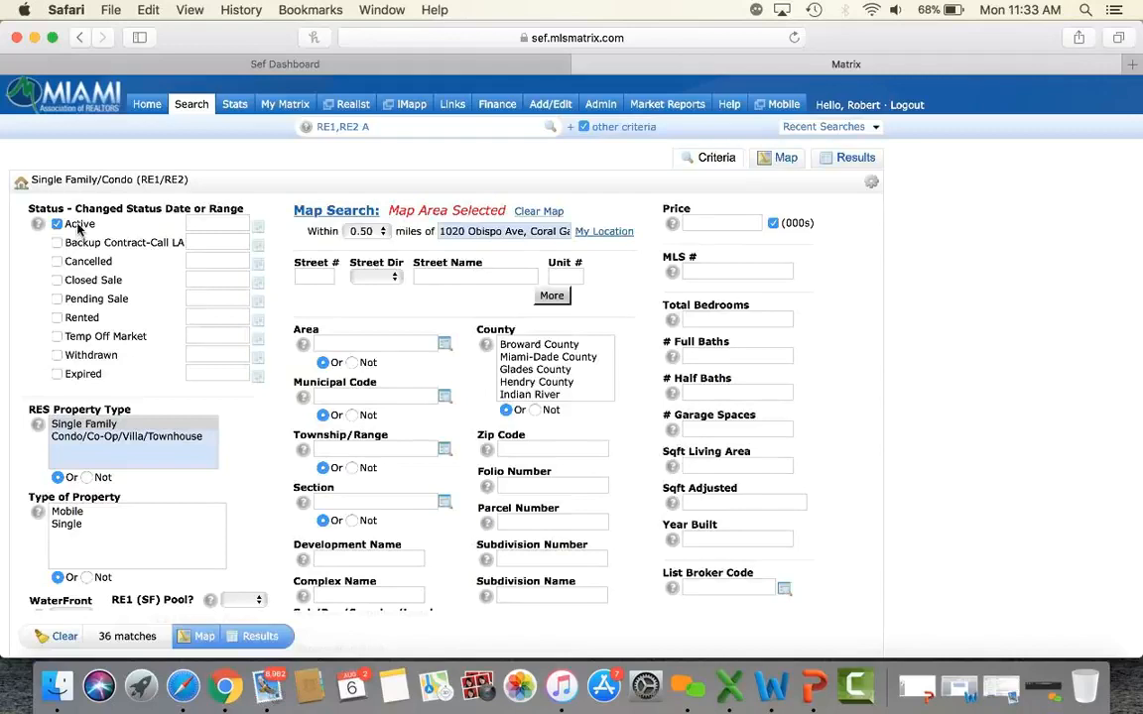
left_click(57, 281)
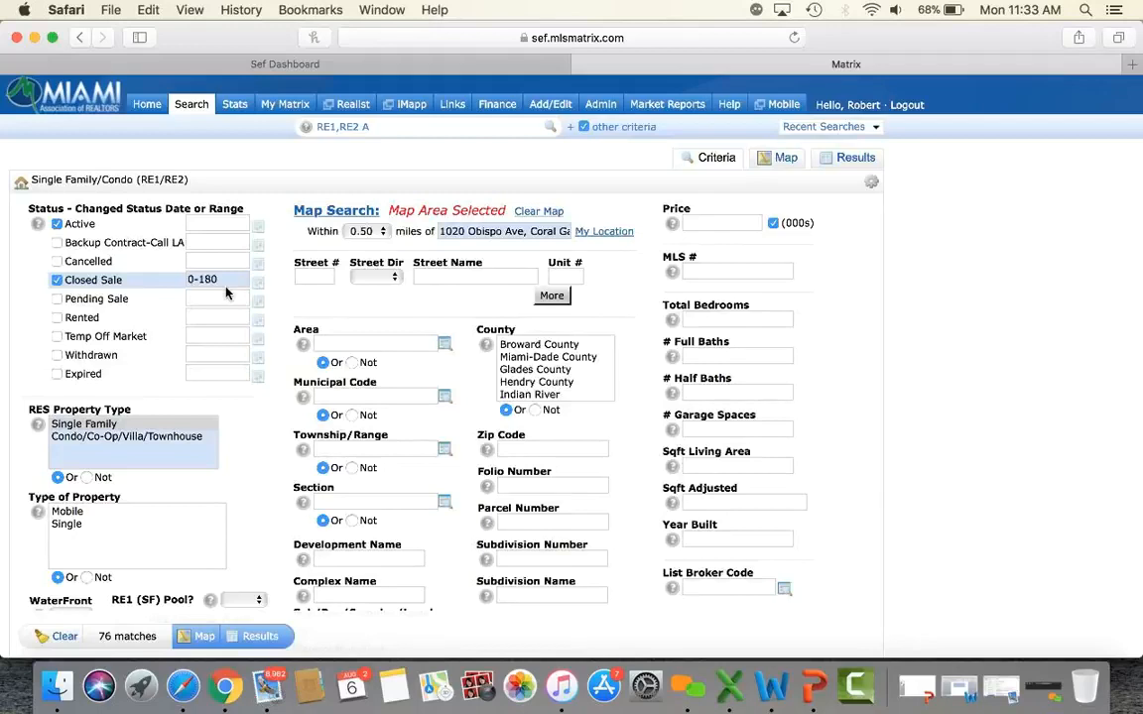
left_click(69, 526)
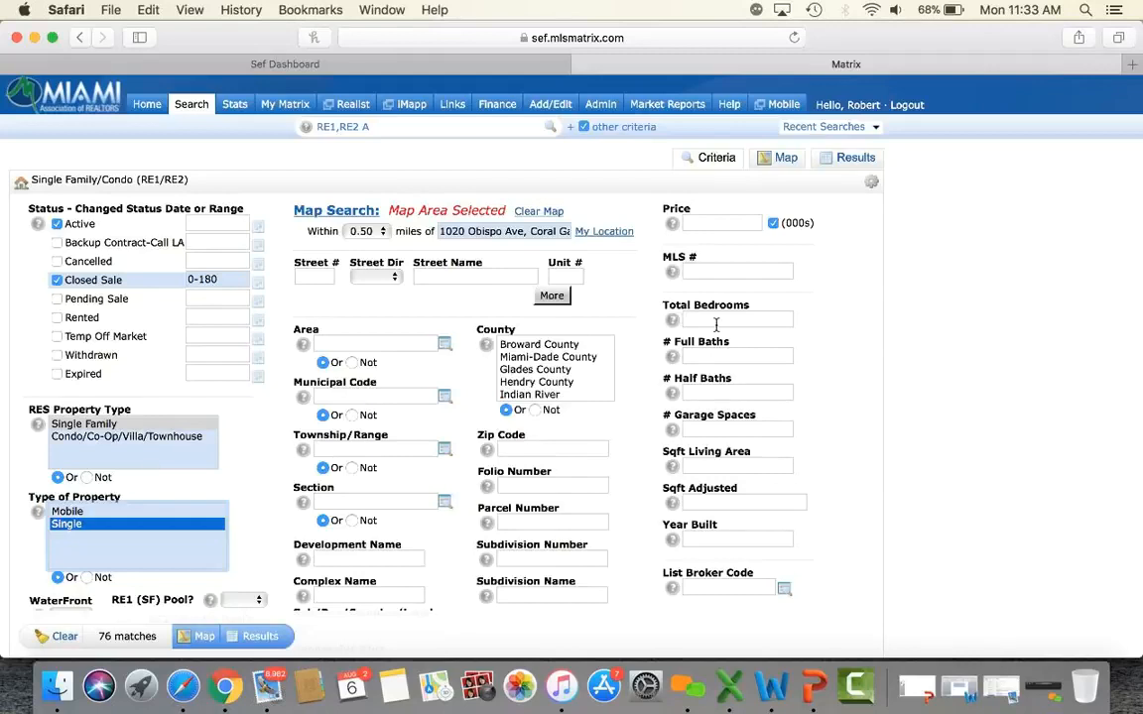
mouse_move(684, 359)
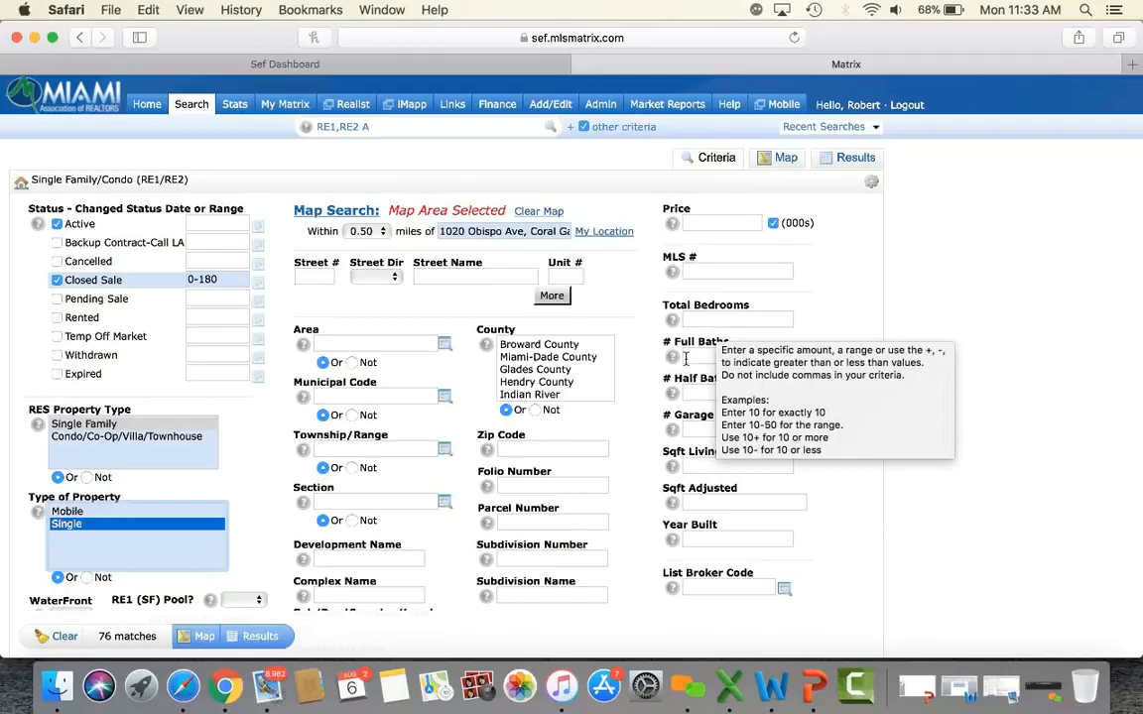
left_click(906, 319)
Require 3-4 bedrooms, 3-4 full baths and 2500-3500 sq ft living area, leaving 12 matches.
left_click(722, 321)
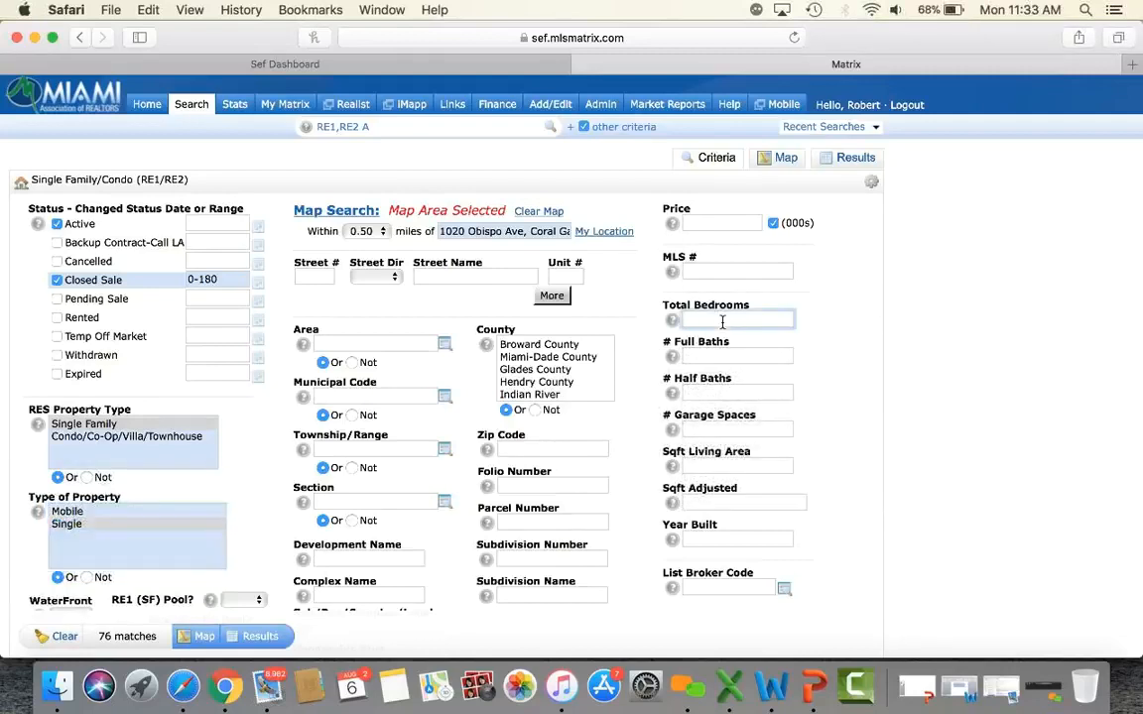
type("3-4")
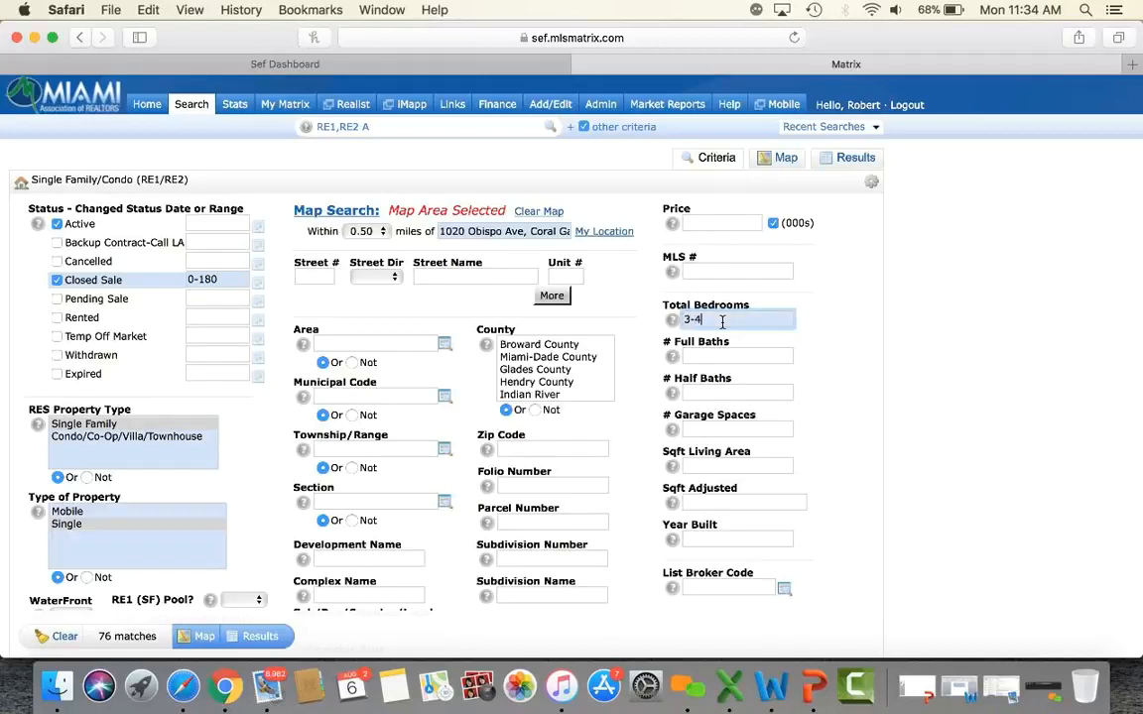
left_click(810, 365)
left_click(762, 356)
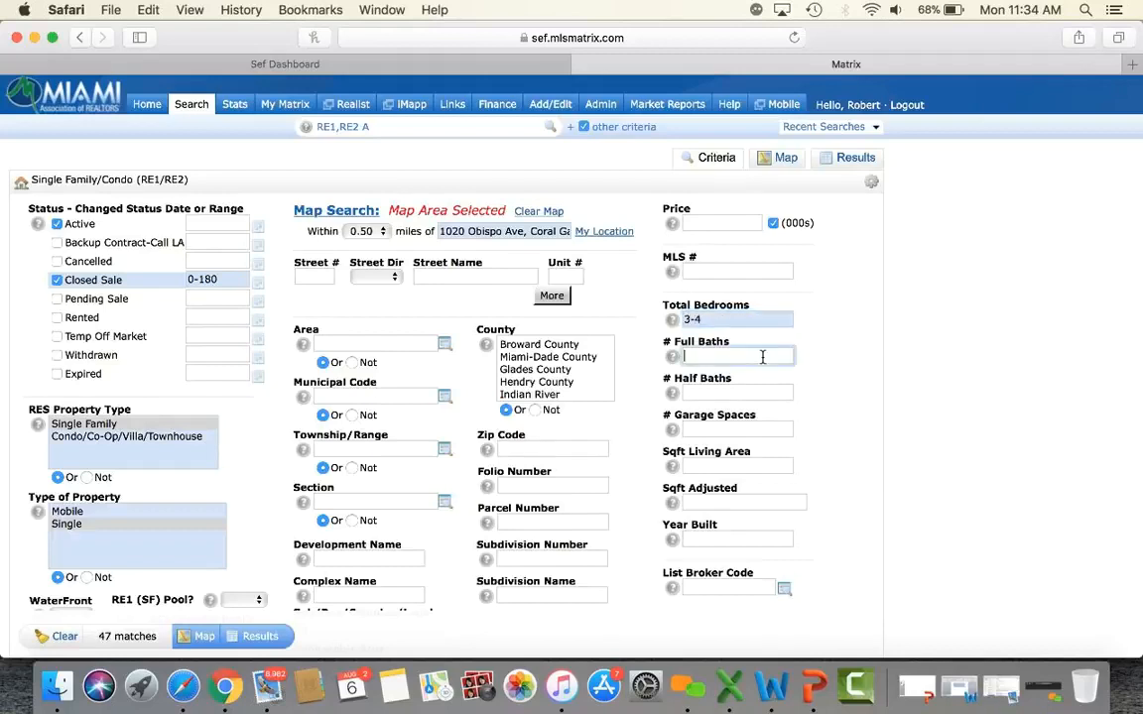
type("3-4")
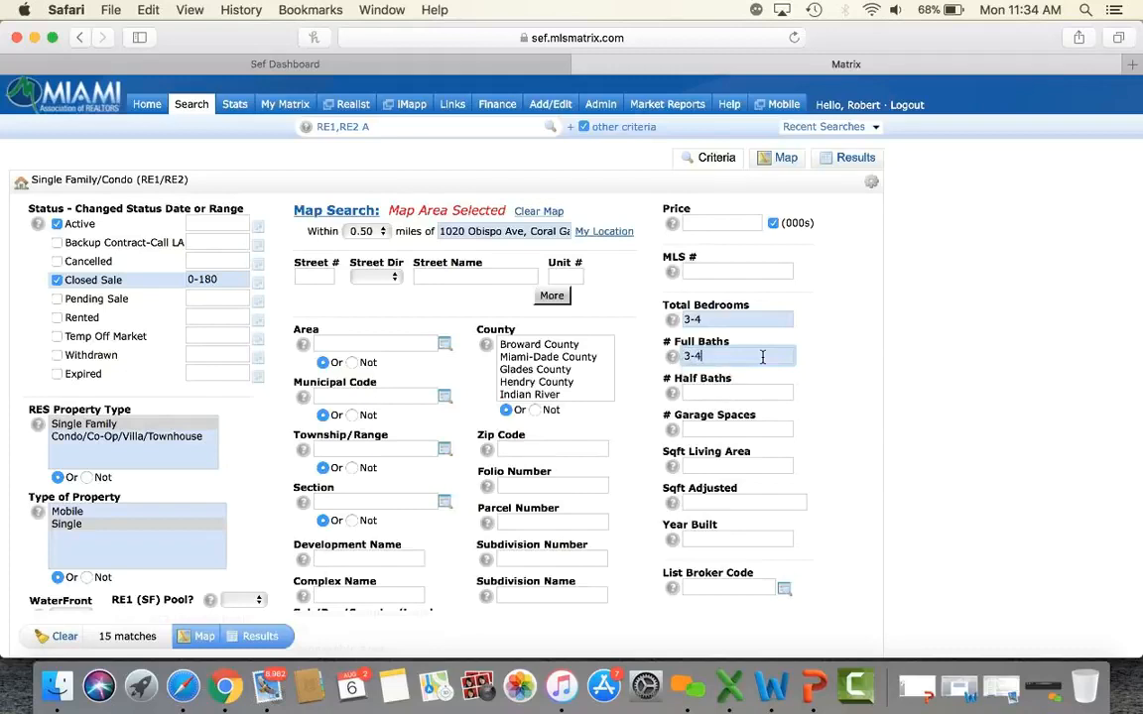
left_click(875, 425)
scroll(875, 426, "down", 2)
left_click(734, 390)
type("2")
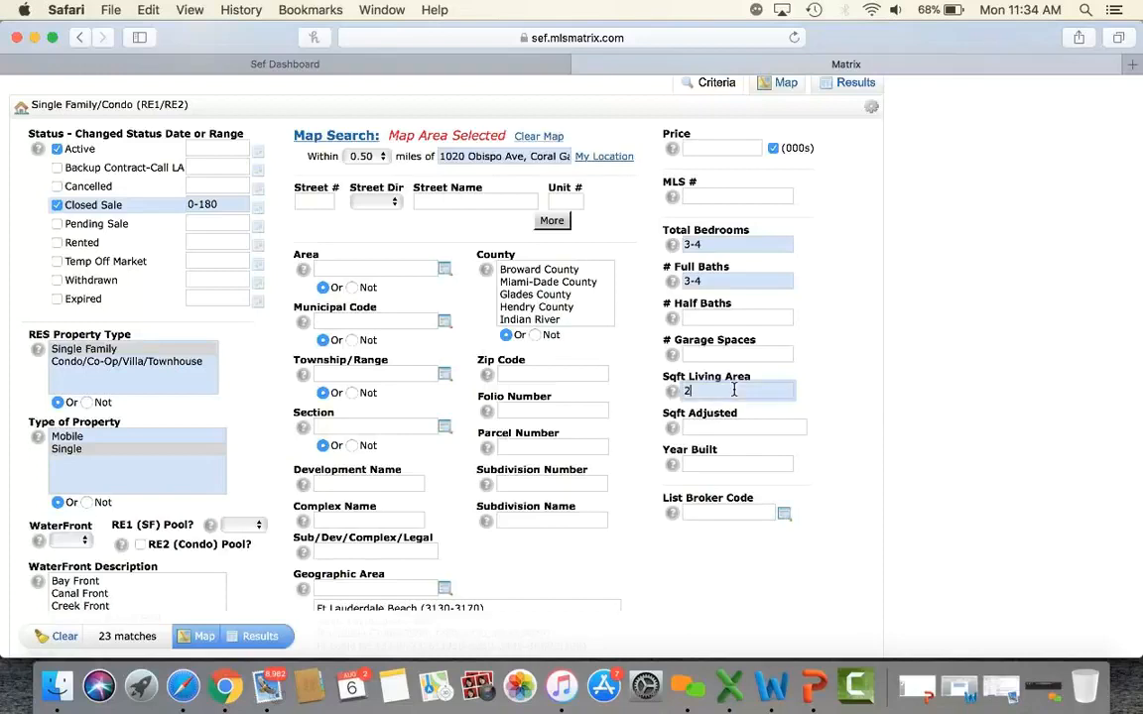
type("500-3500")
left_click(887, 485)
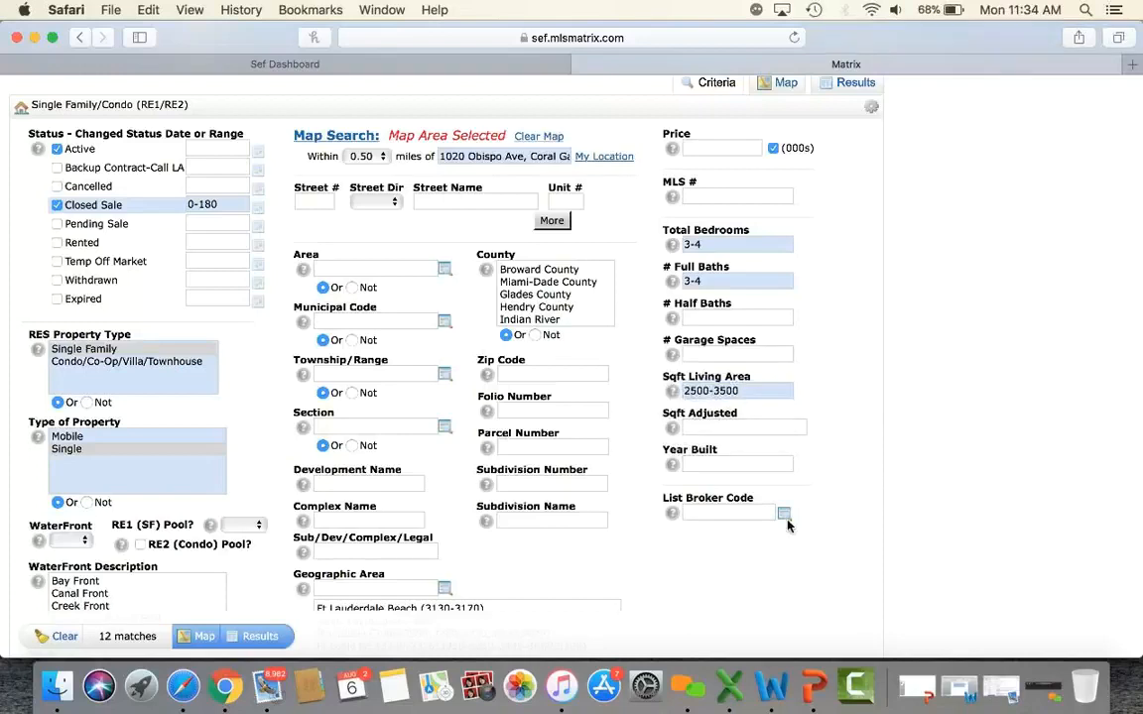
Show the 12 results sorted by SP$, preview one listing, then check all 12.
left_click(273, 641)
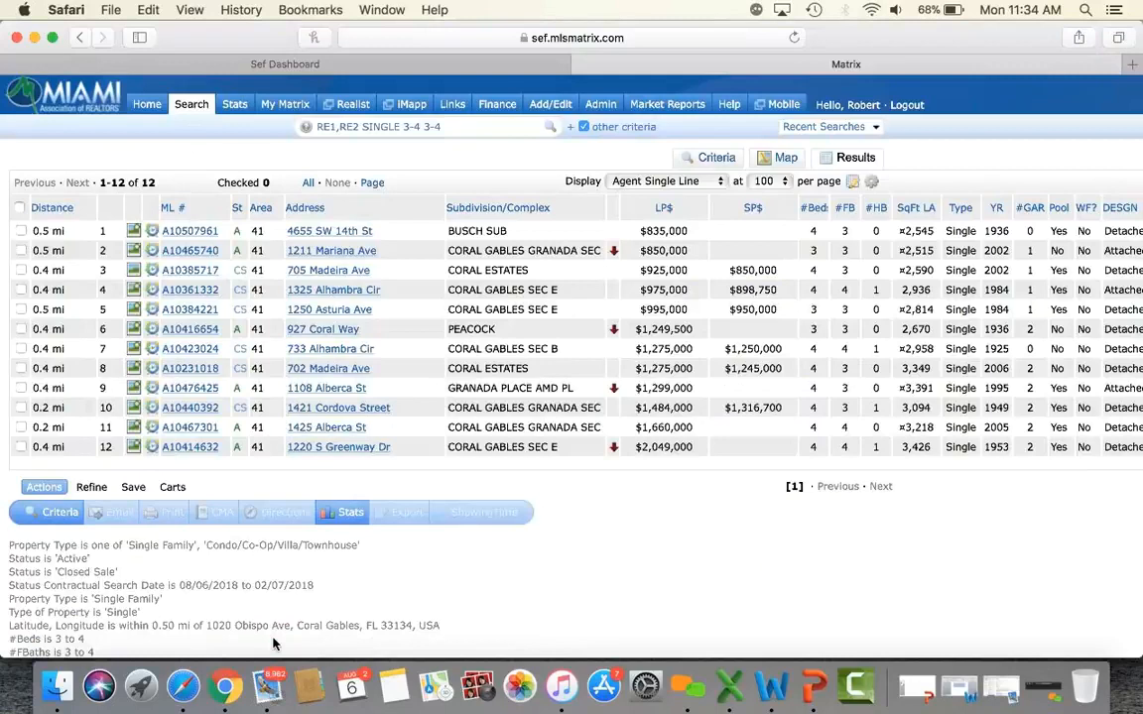
left_click(756, 210)
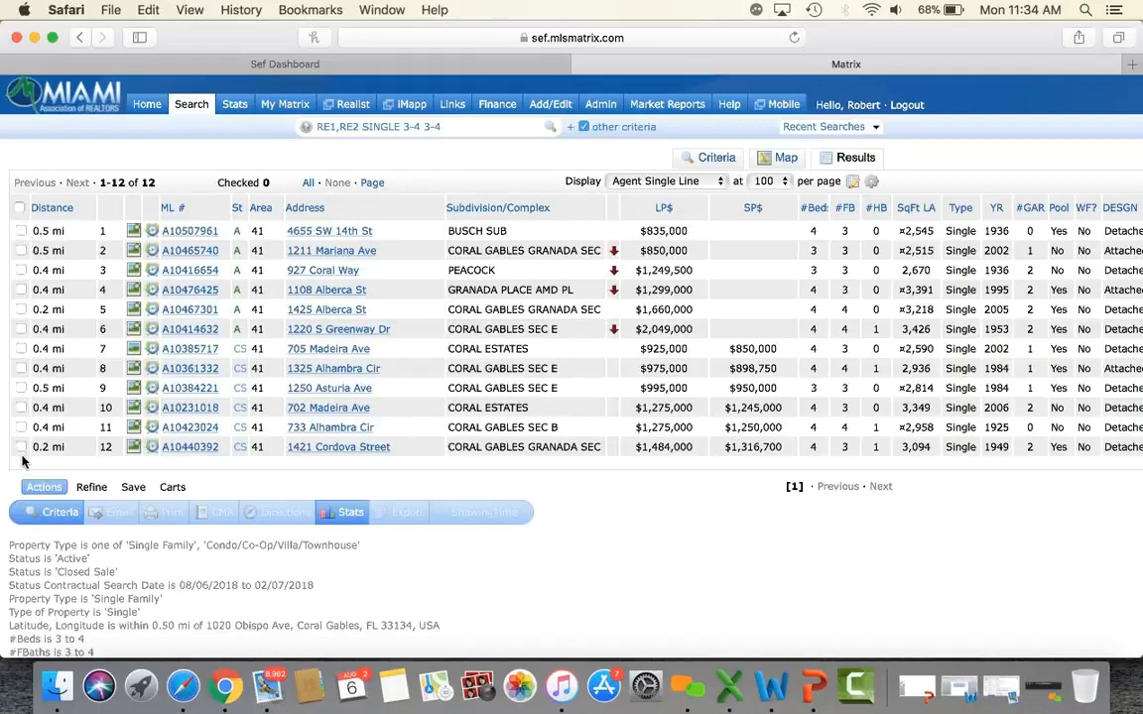
left_click(203, 234)
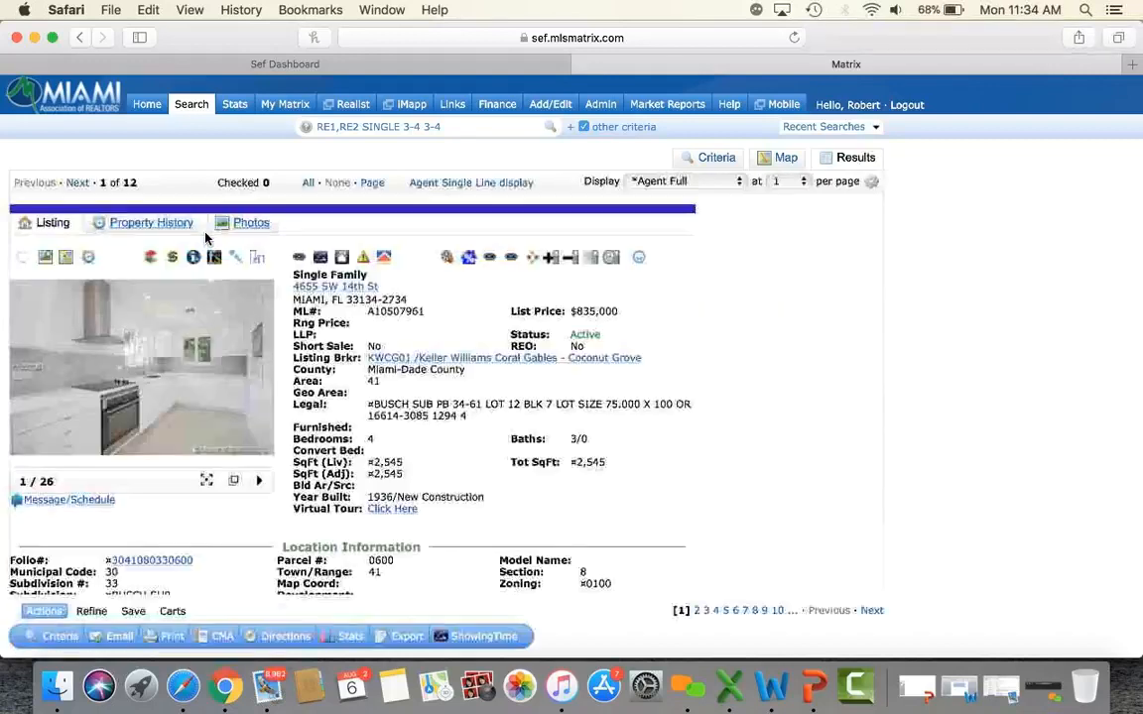
left_click(481, 185)
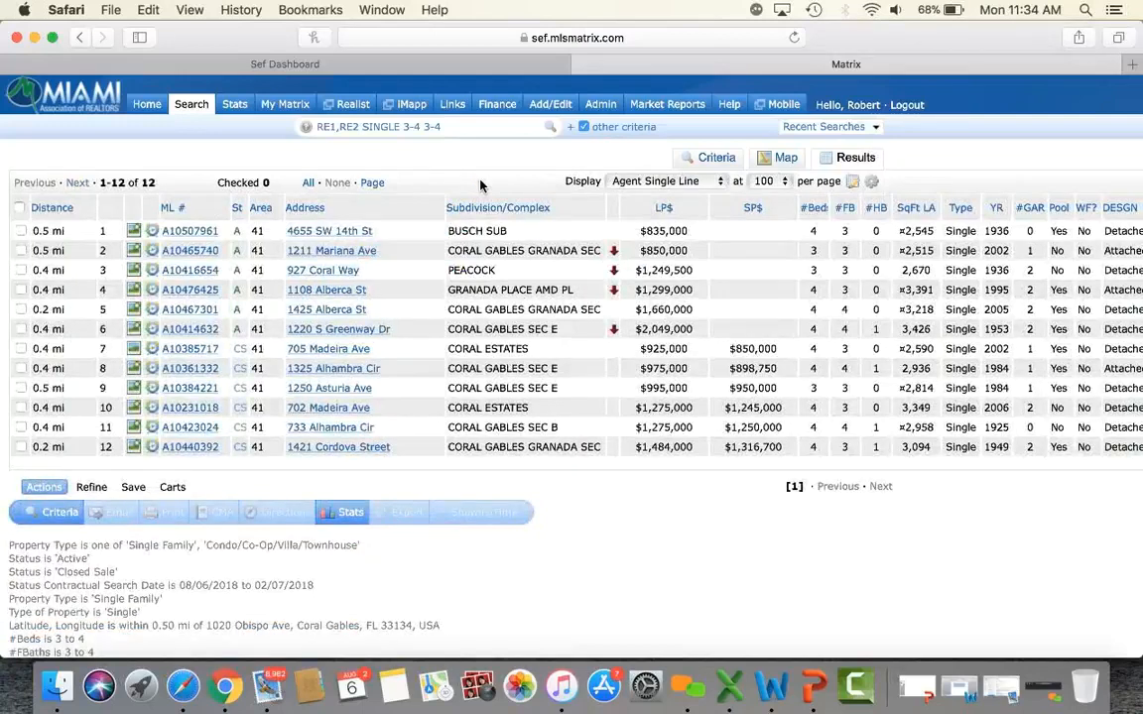
left_click(19, 209)
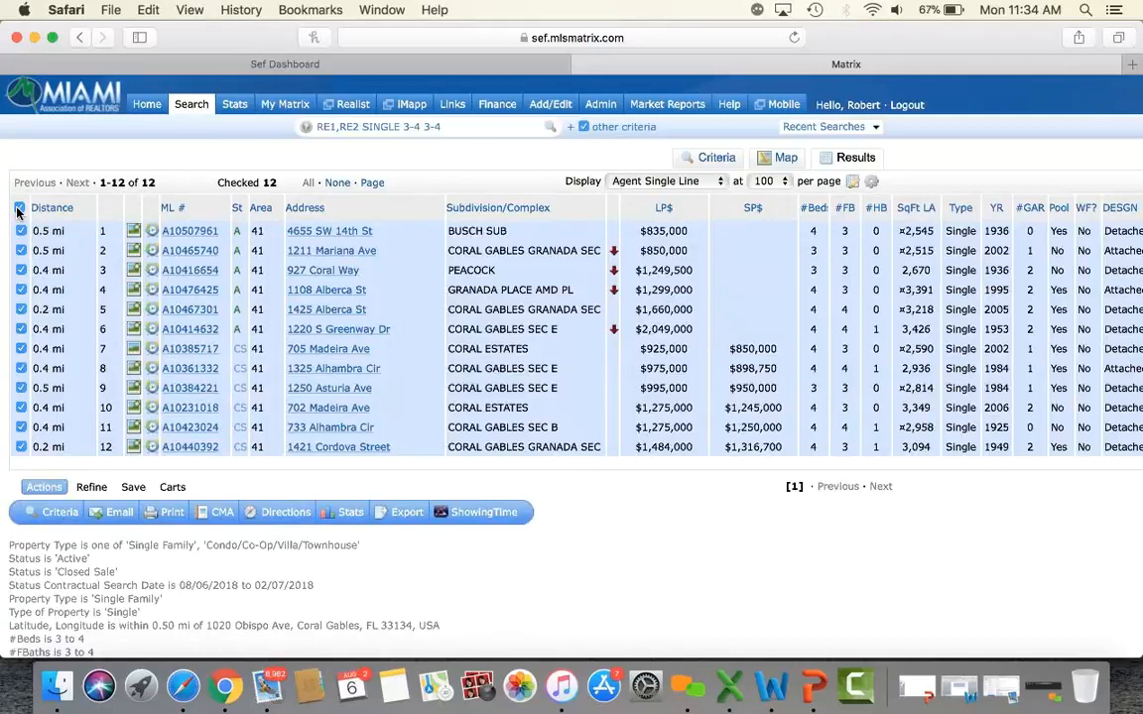
Print the 12 listings to PDF using CMA 1 Line Summary Report plus 3-Up Comparison.
left_click(173, 518)
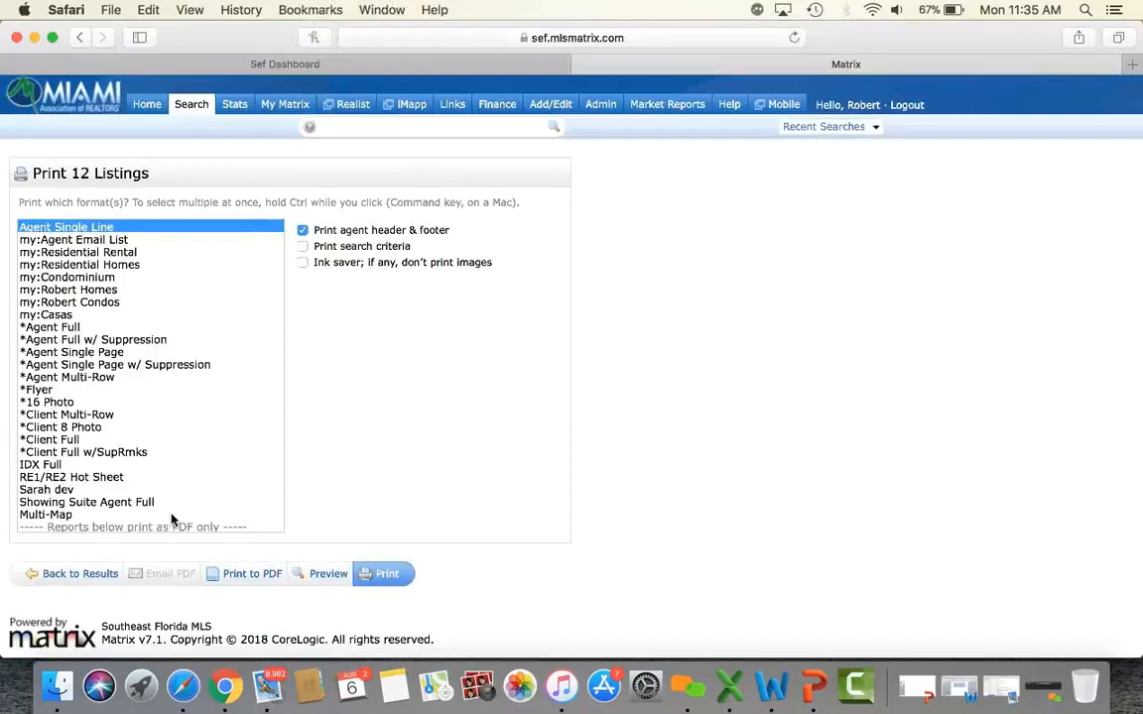
scroll(163, 368, "down", 3)
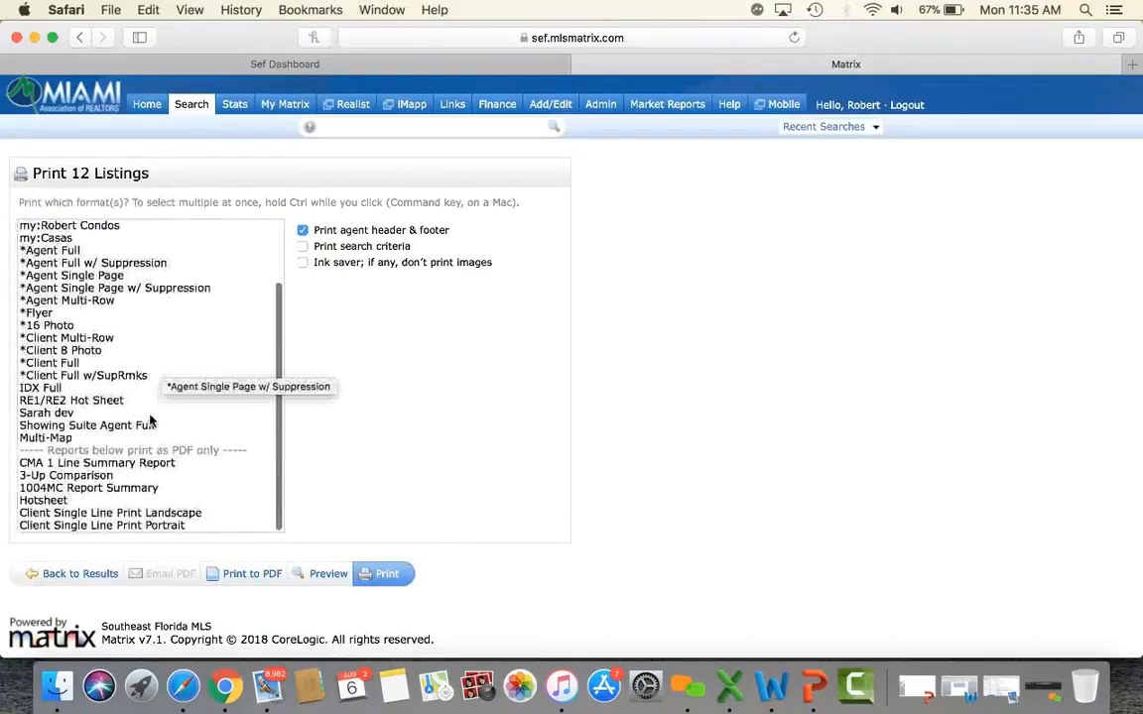
left_click(137, 462)
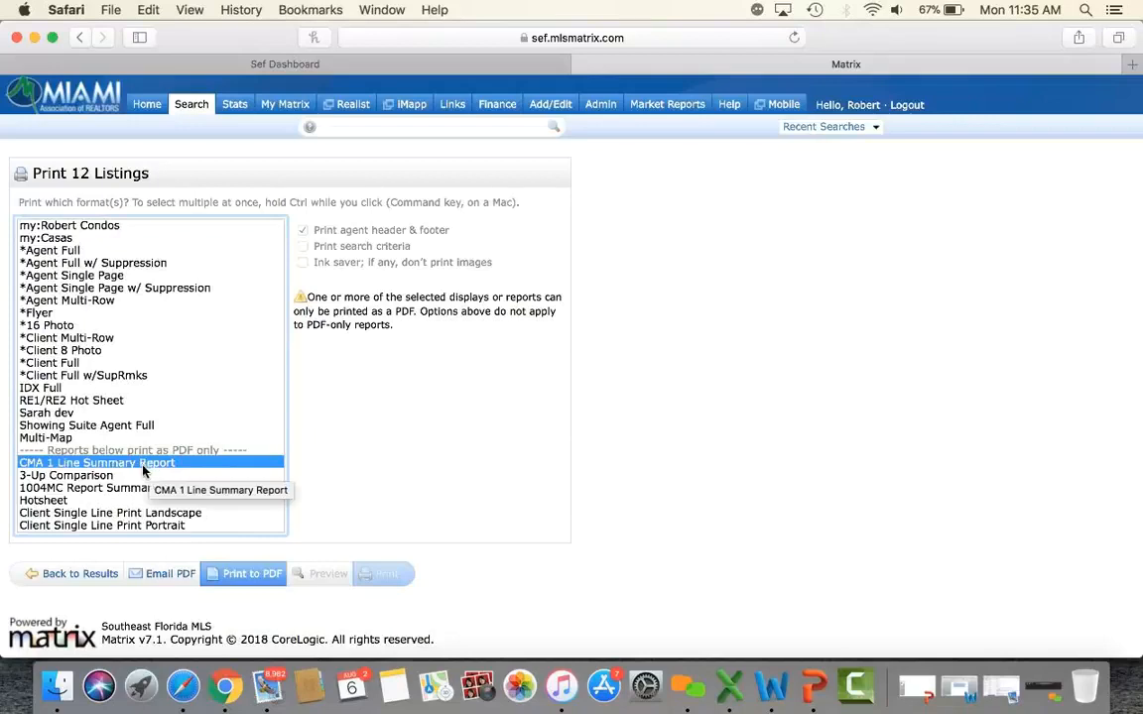
left_click(96, 476, "super")
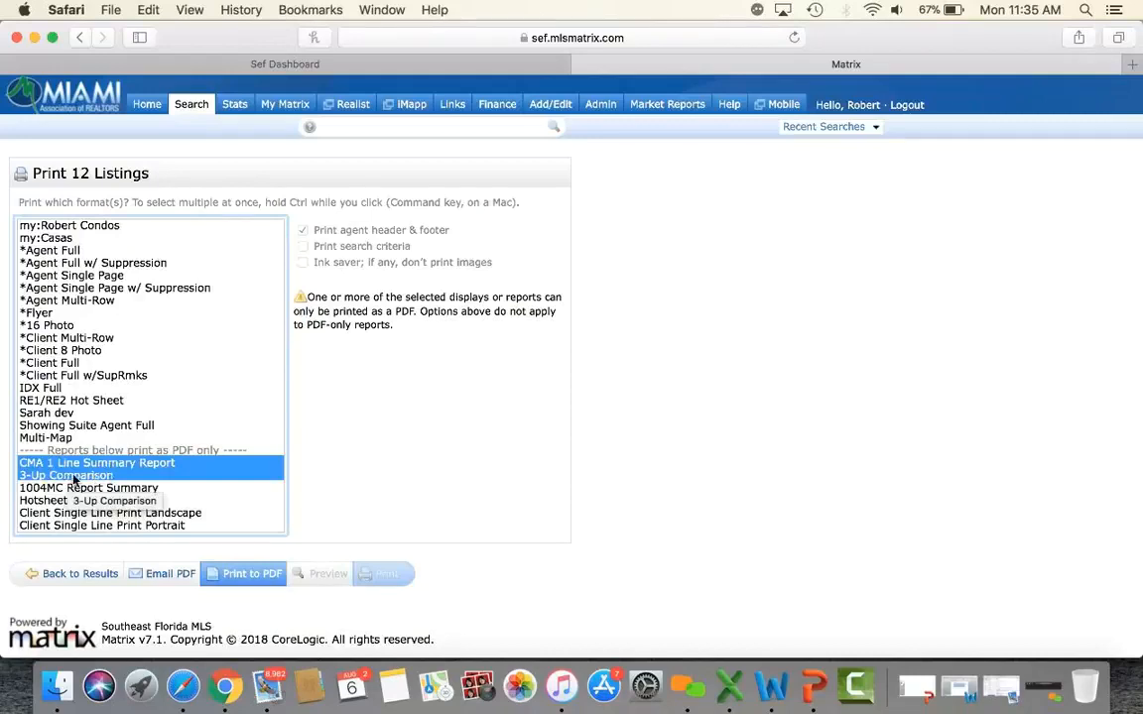
left_click(251, 576)
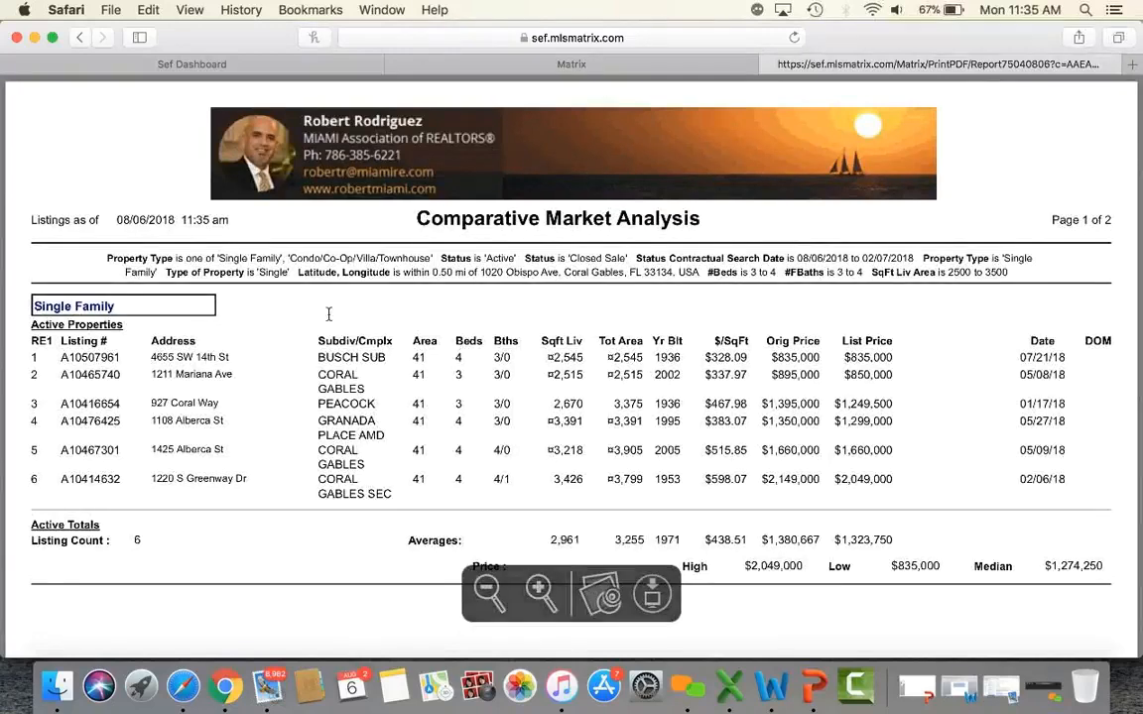
Scroll through the active and closed sale sections of the CMA report.
scroll(284, 399, "down", 2)
scroll(285, 400, "down", 10)
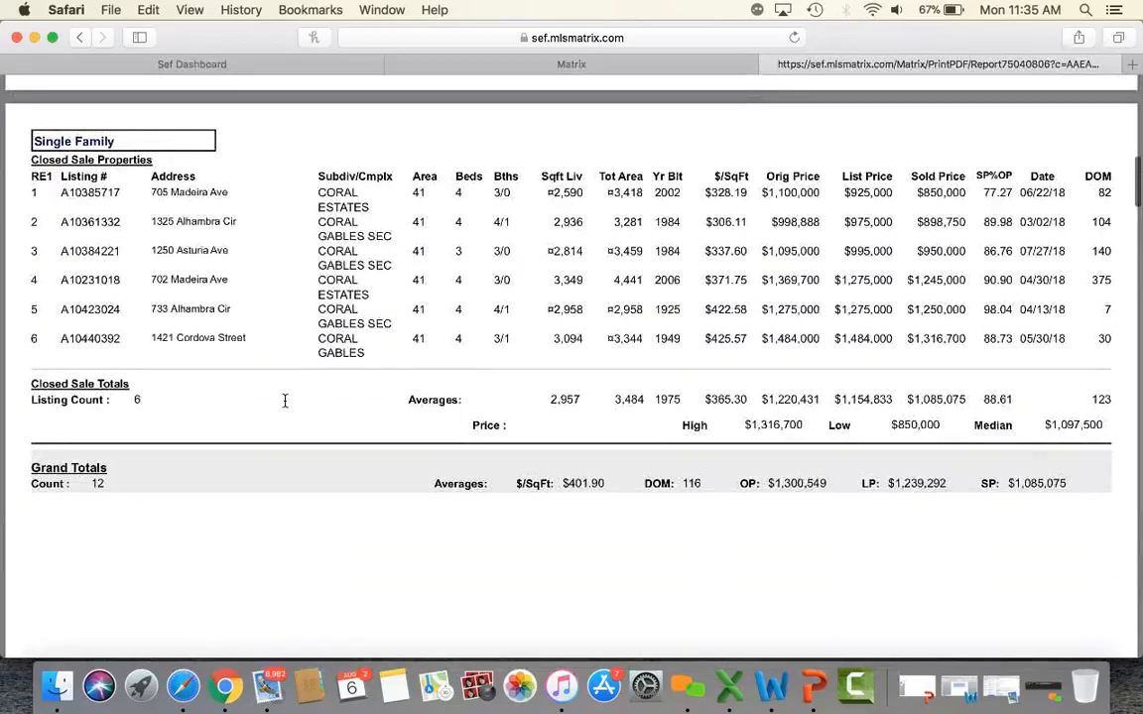
scroll(285, 400, "down", 10)
scroll(285, 400, "down", 10)
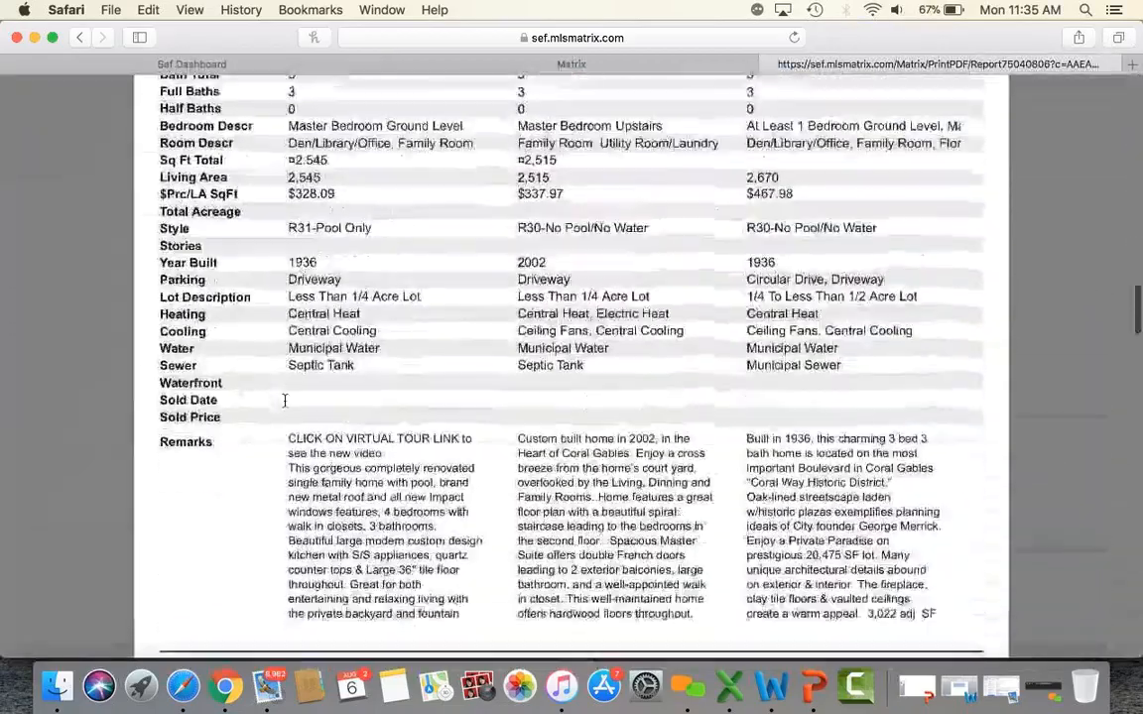
scroll(285, 399, "up", 15)
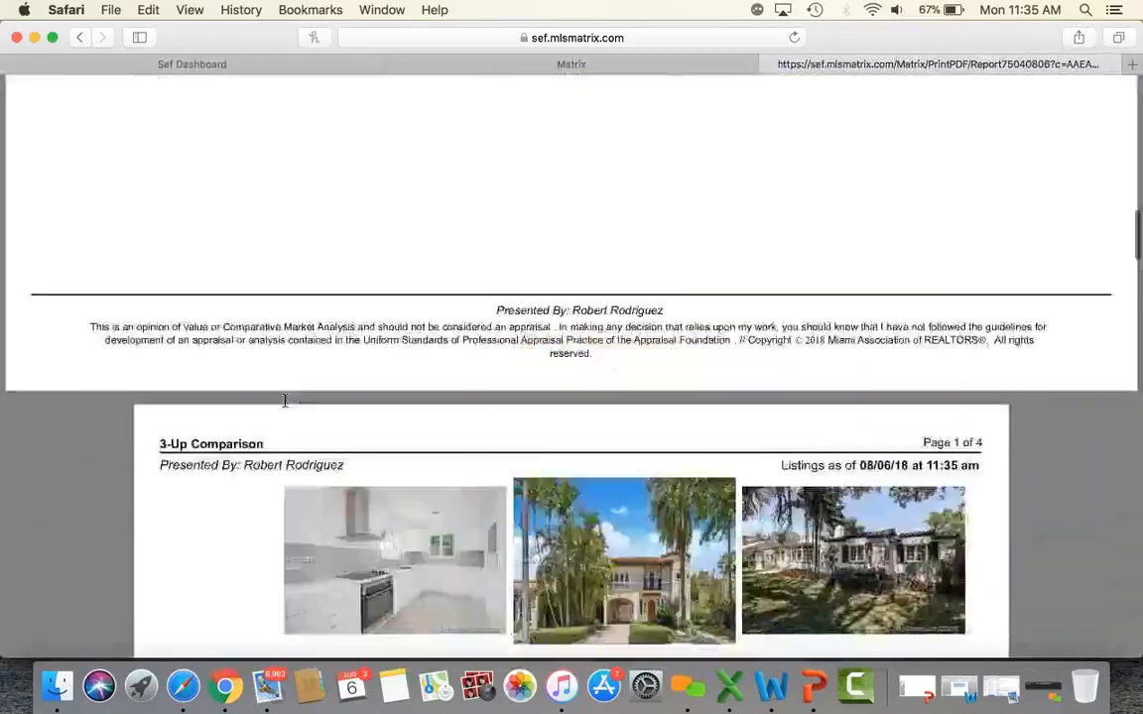
scroll(285, 408, "up", 2)
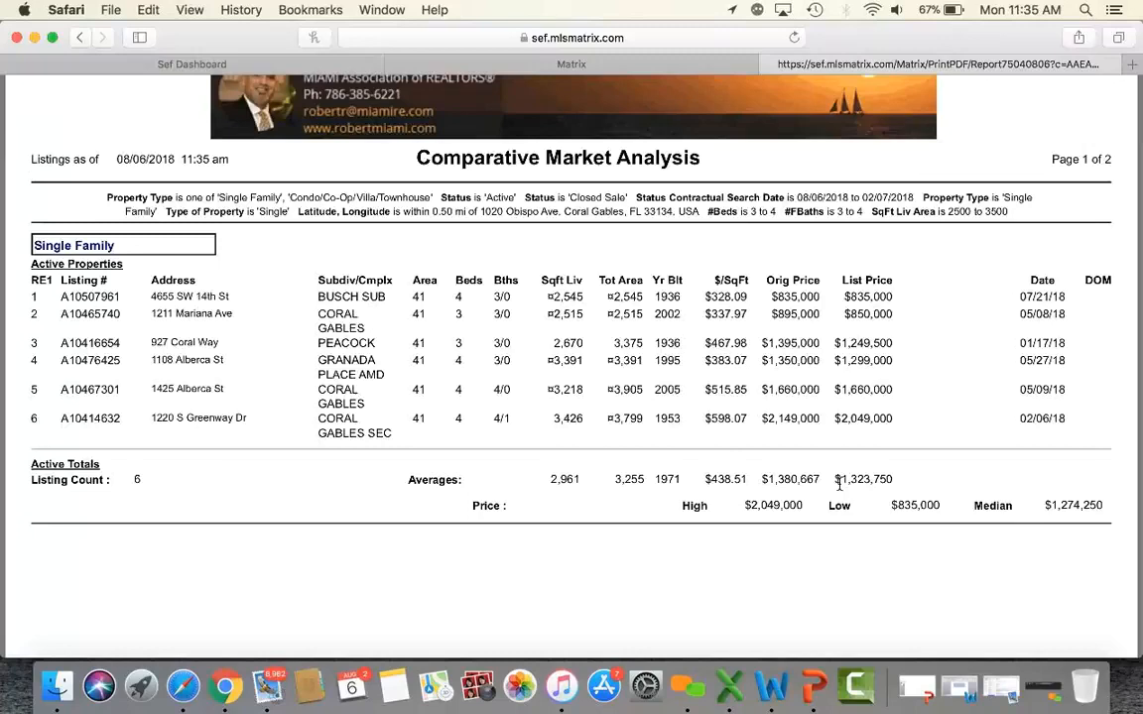
scroll(839, 485, "down", 10)
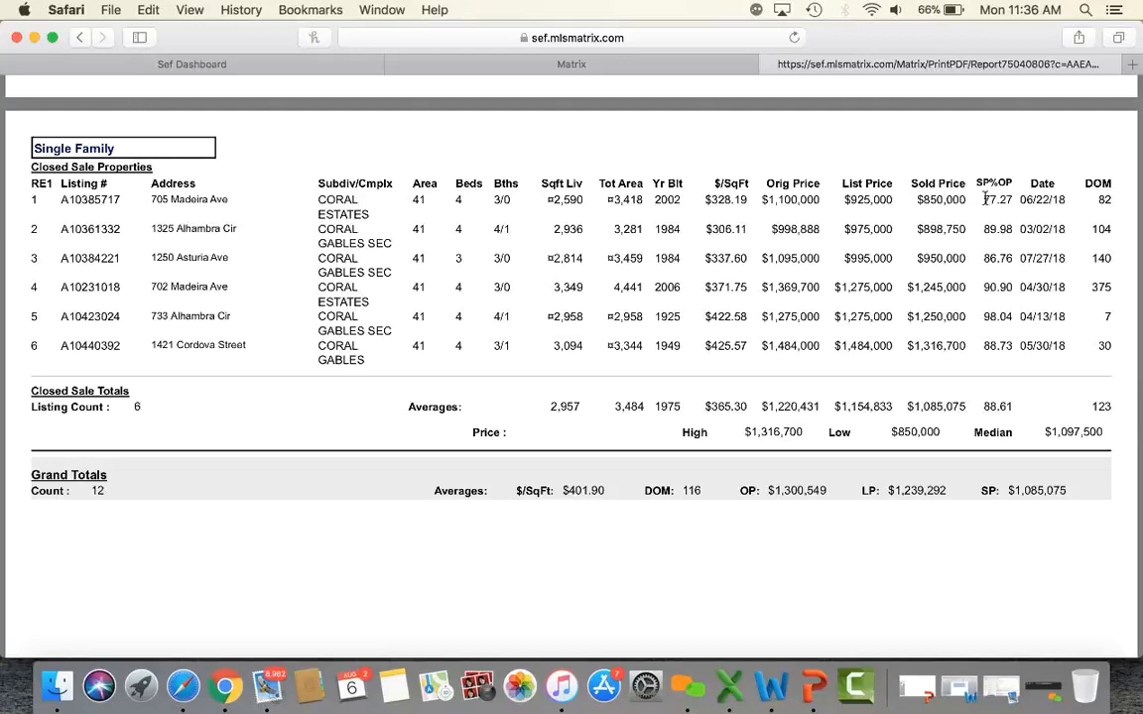
Highlight the first closed sale's SP%OP 77.27, original price, sold price, days on market and price statistics.
left_click_drag(985, 199, 1011, 201)
left_click_drag(762, 199, 823, 196)
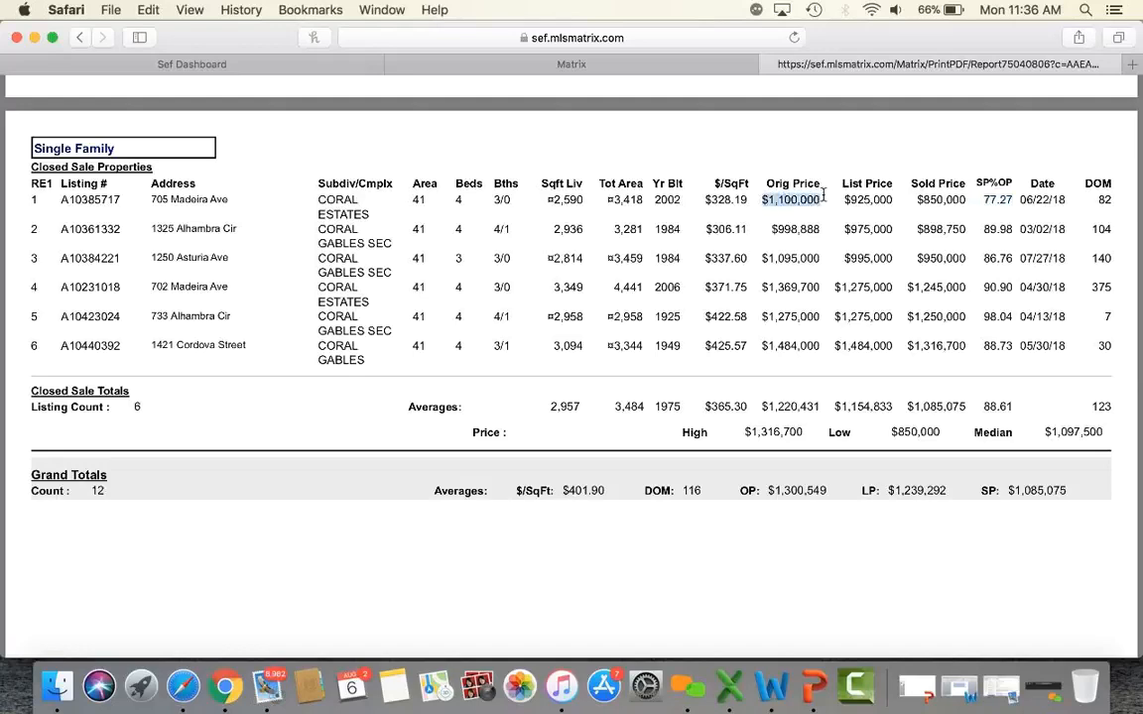
left_click_drag(916, 199, 955, 202)
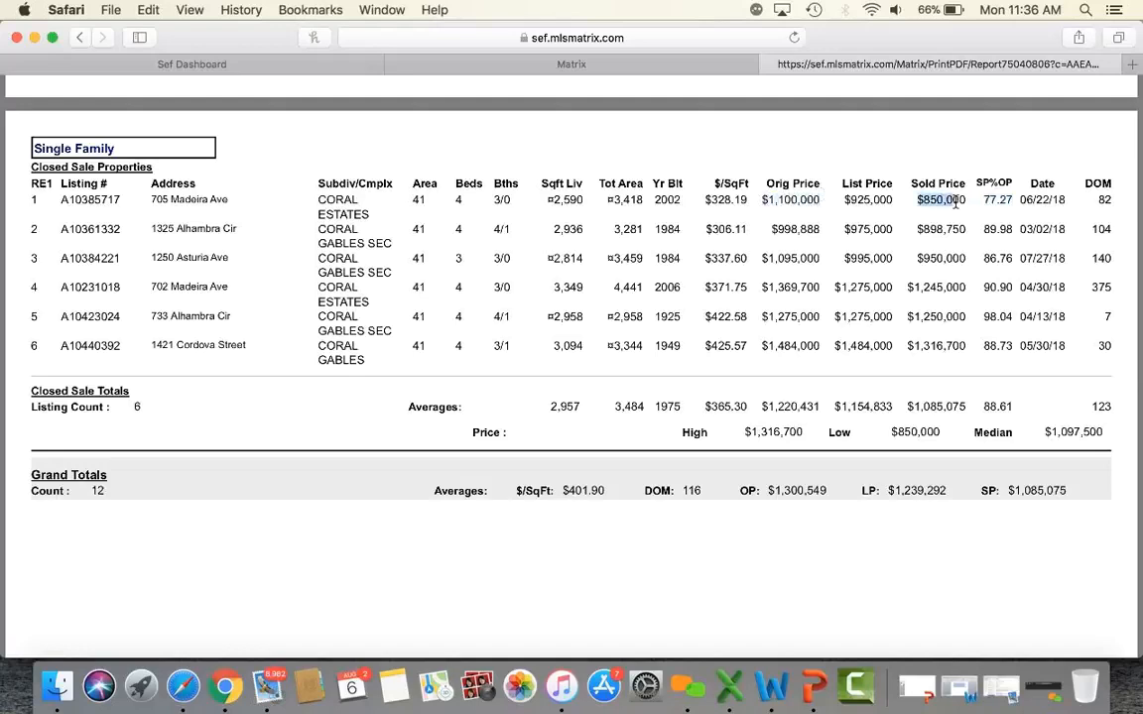
left_click(1096, 199)
left_click_drag(1096, 200, 1116, 201)
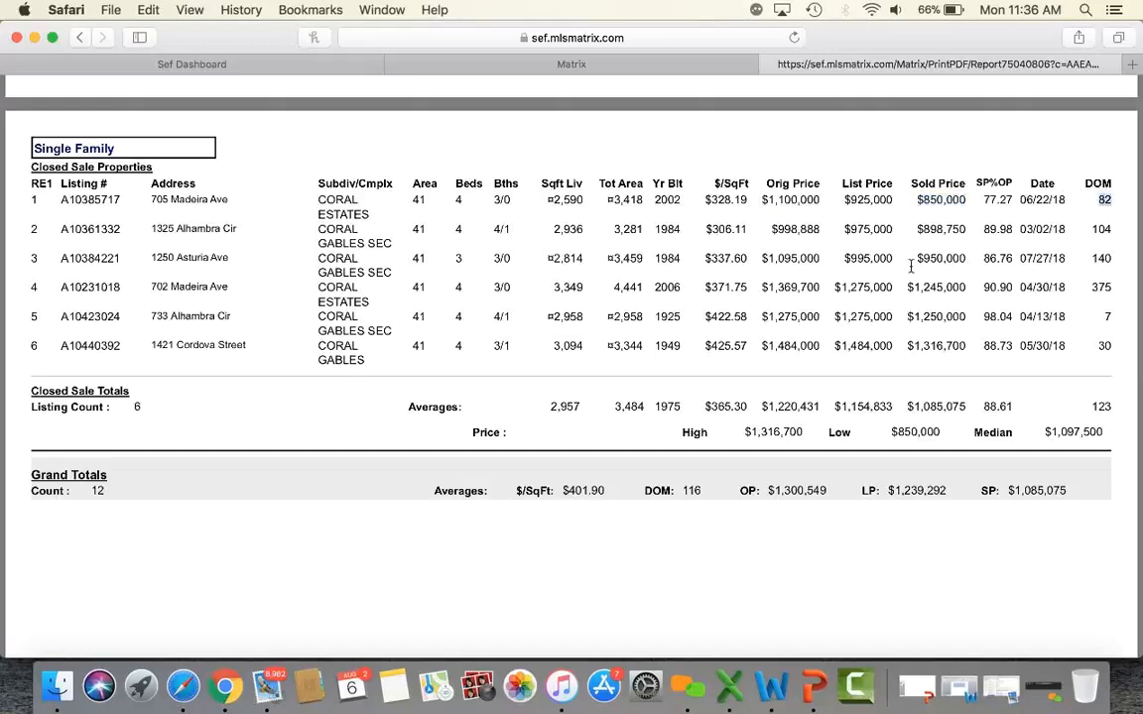
left_click_drag(782, 430, 928, 427)
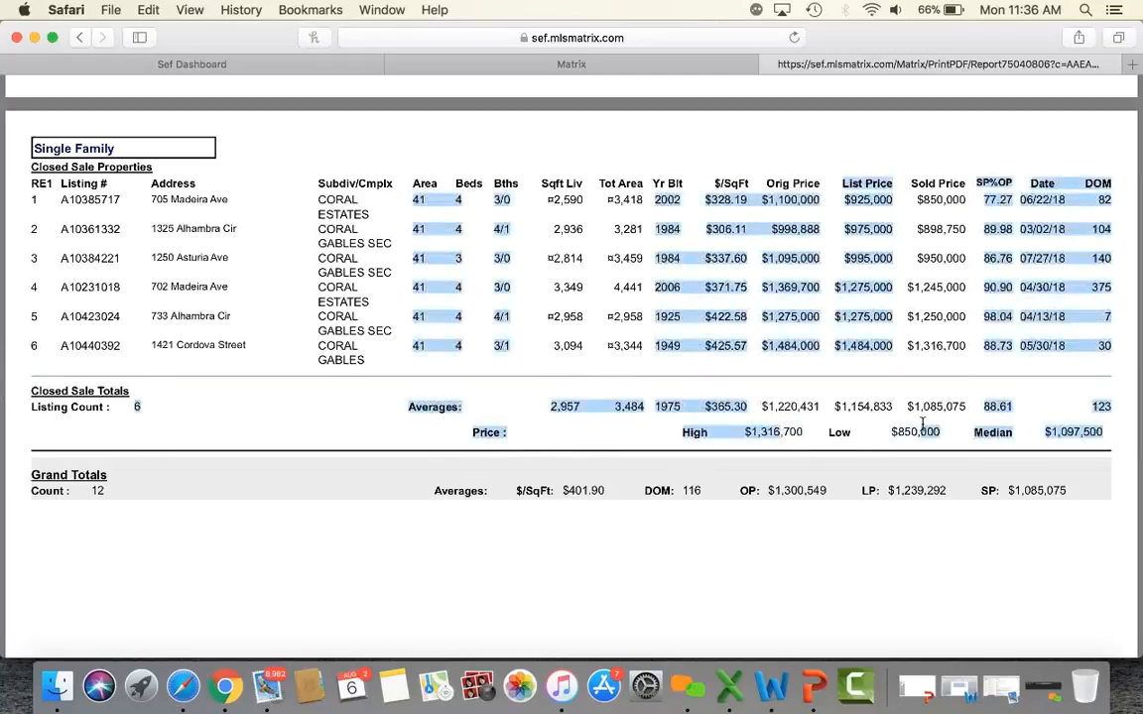
left_click(817, 435)
Scroll the rest of the report and close the PDF, returning to Print 12 Listings.
scroll(941, 435, "down", 20)
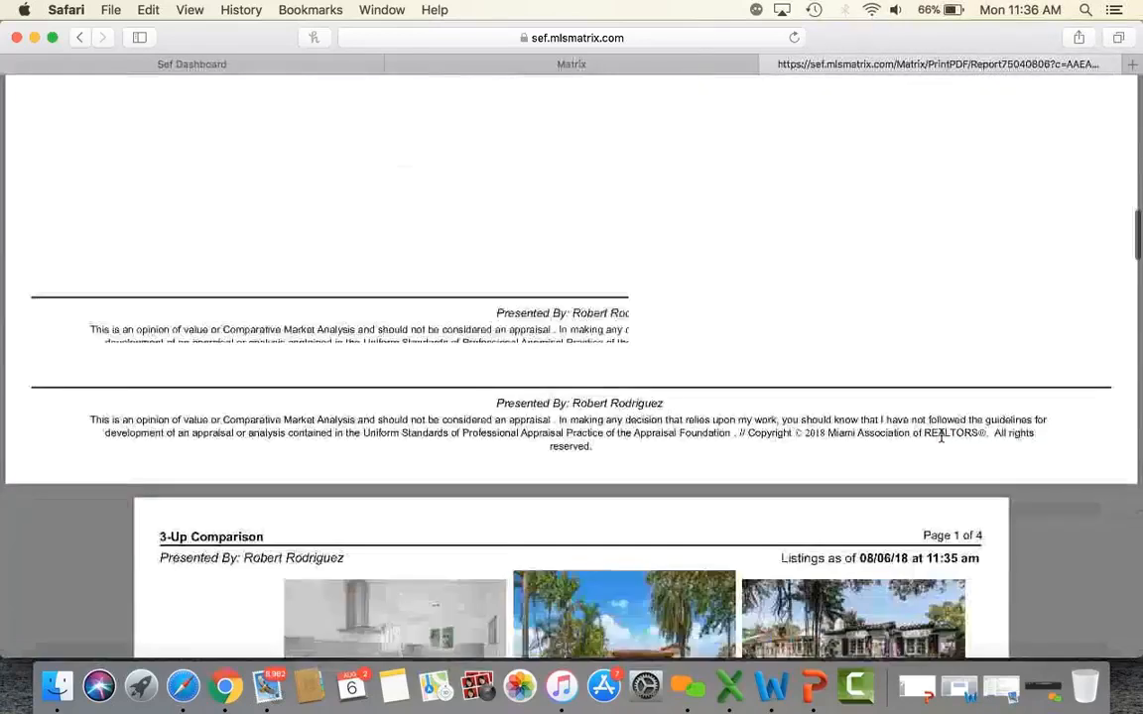
scroll(940, 434, "down", 20)
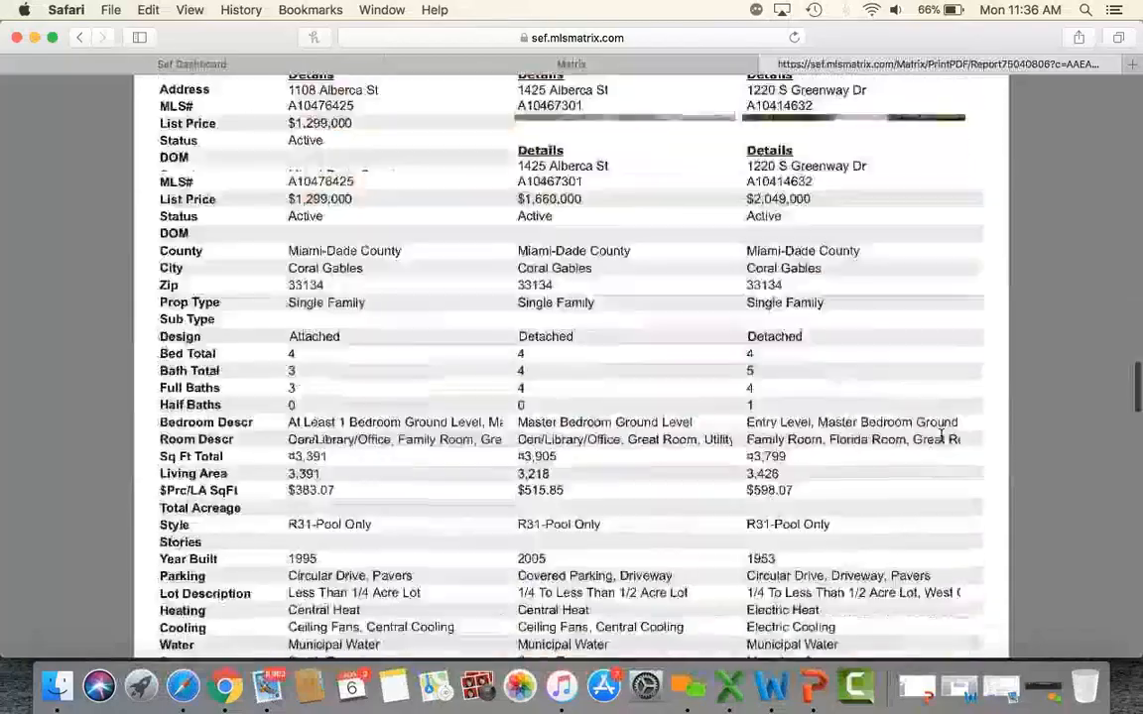
scroll(941, 434, "up", 20)
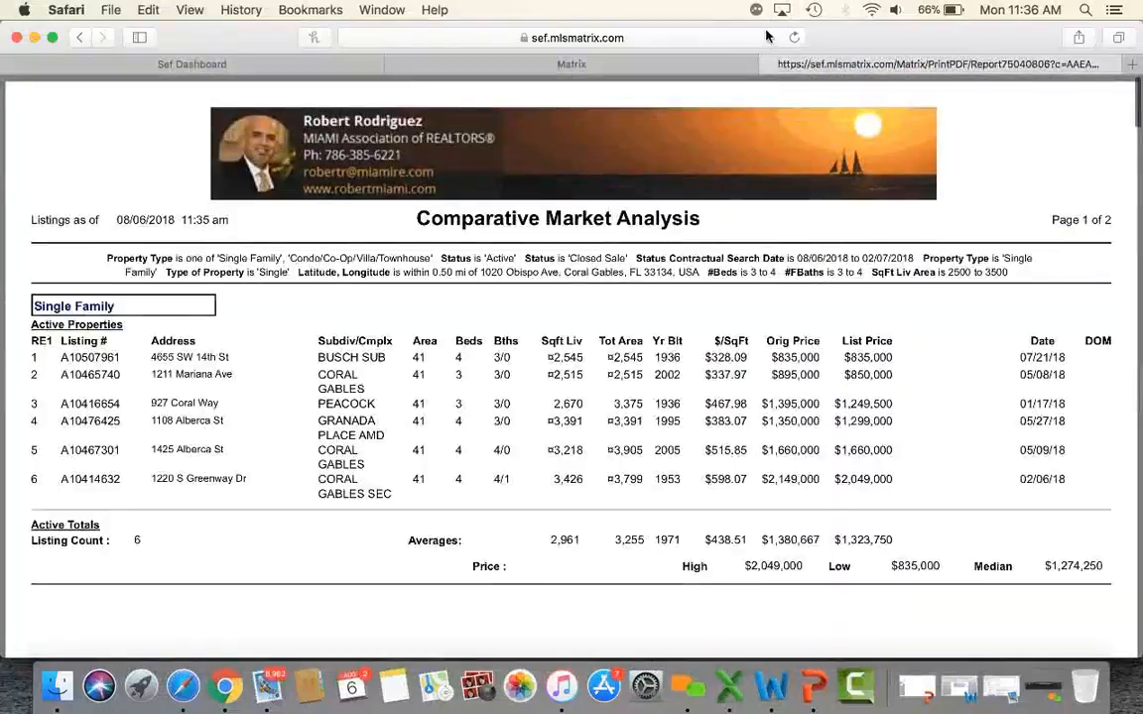
left_click(767, 64)
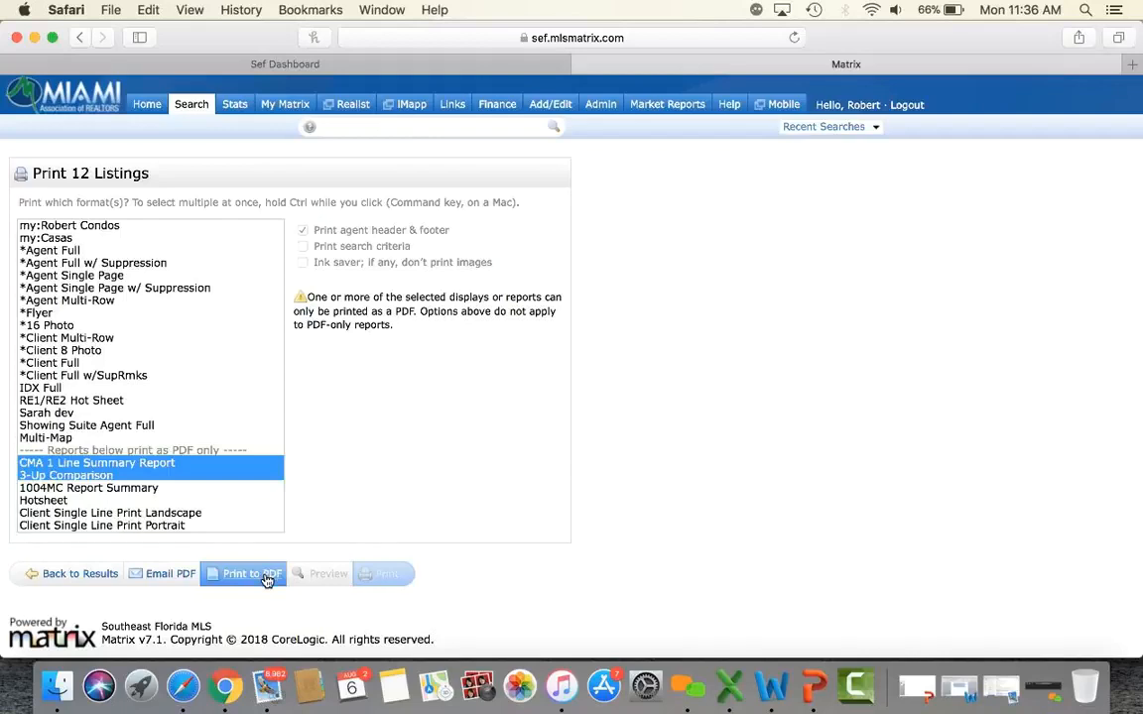
Load a new RE1/RE2 Single Family/Condo search form from the Search menu.
mouse_move(194, 106)
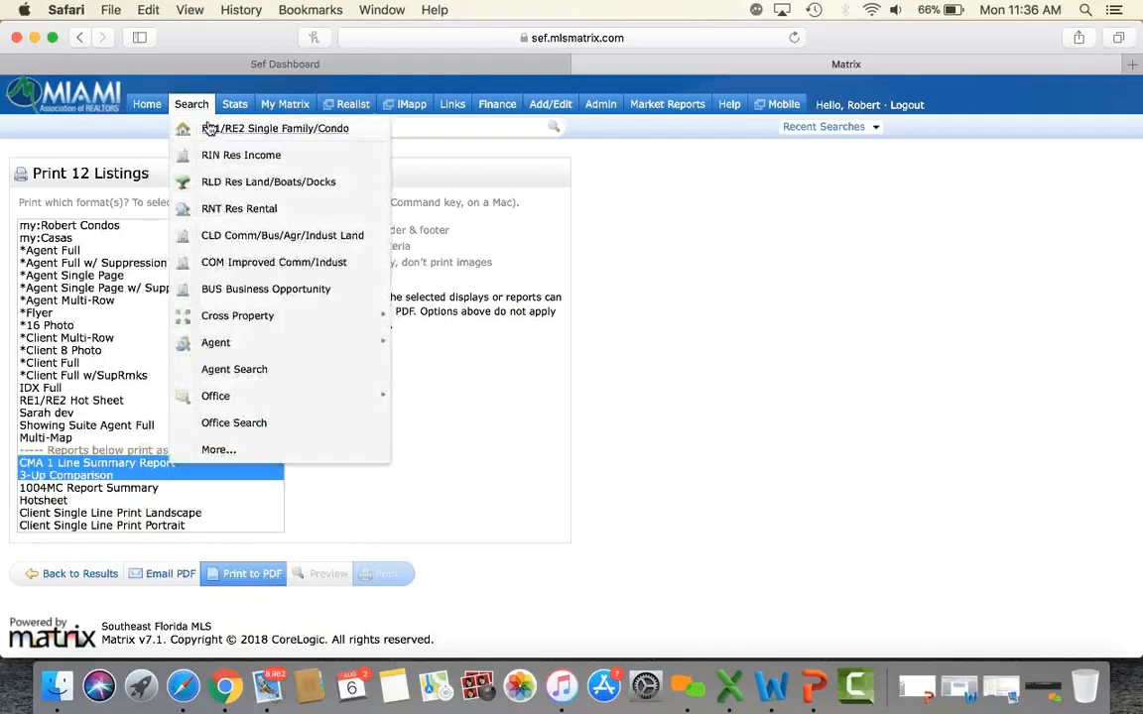
left_click(217, 134)
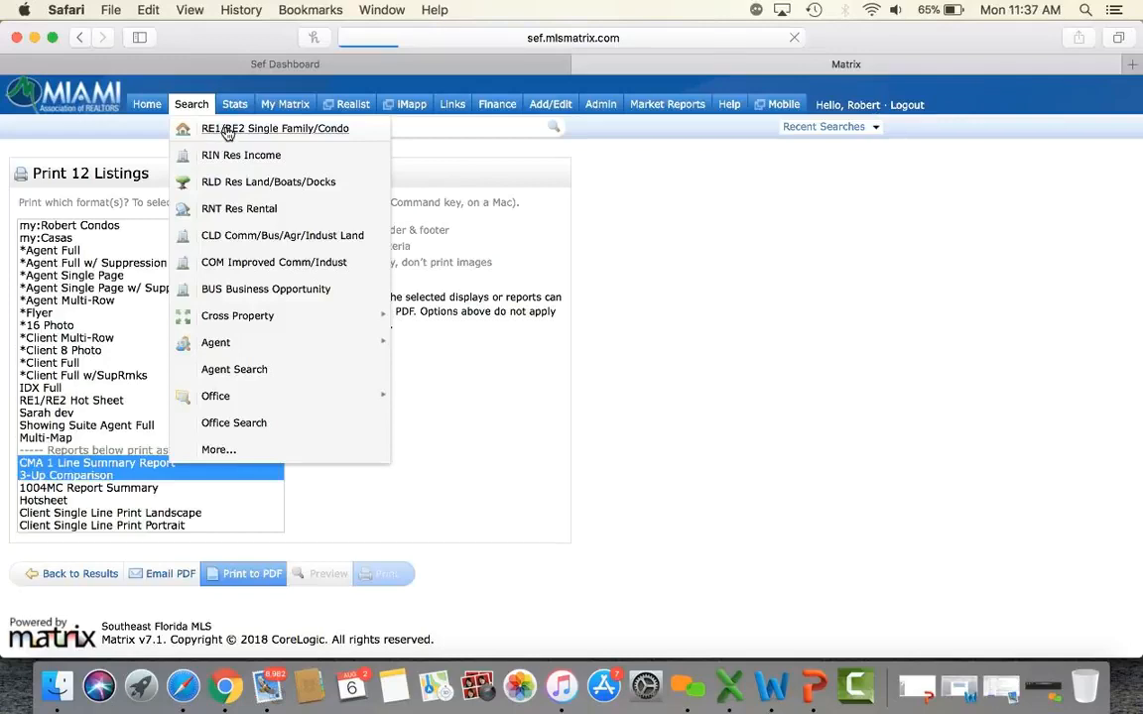
left_click(227, 133)
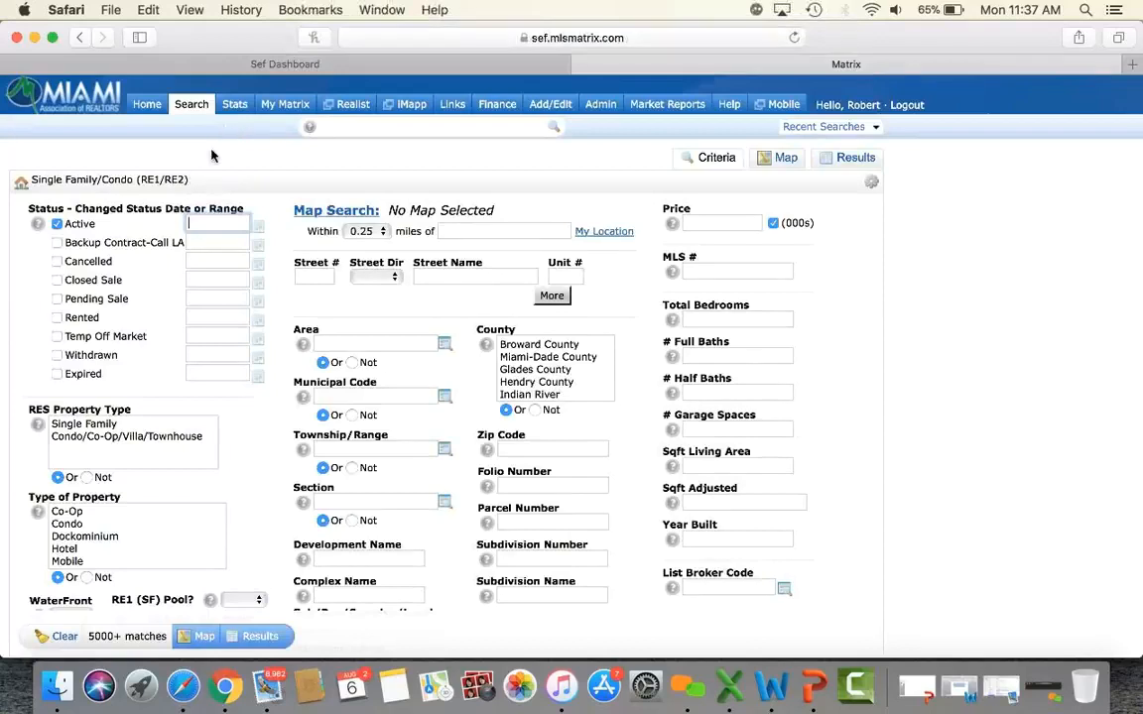
left_click(57, 280)
left_click(97, 436)
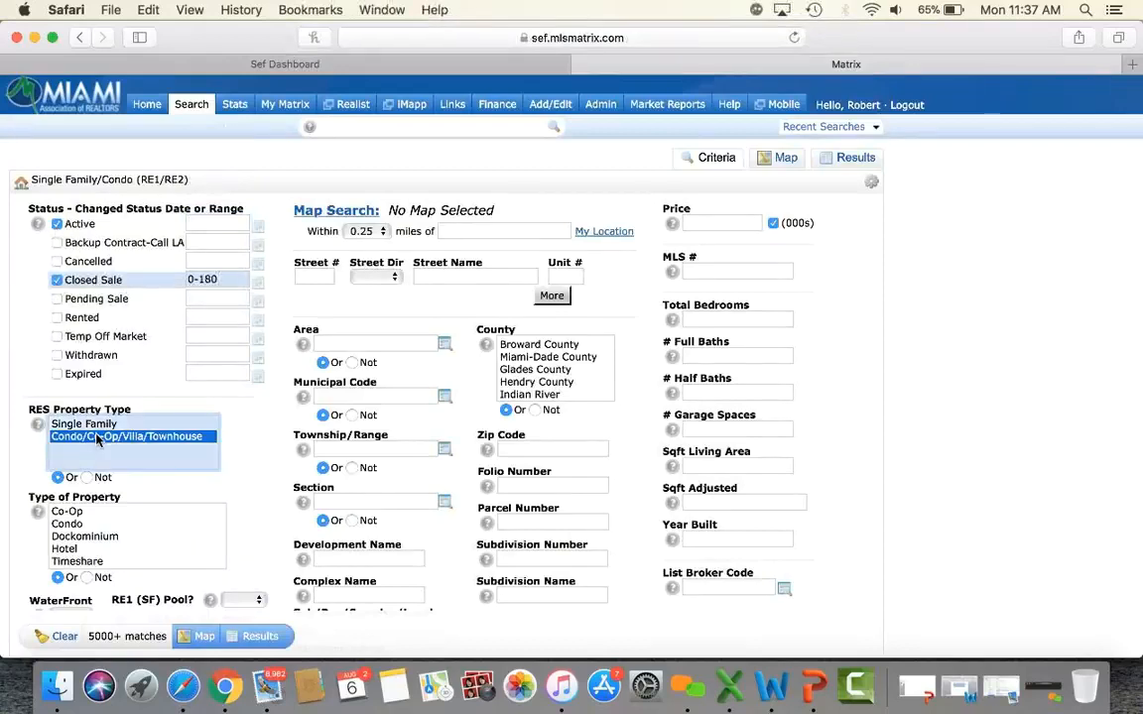
left_click(67, 524)
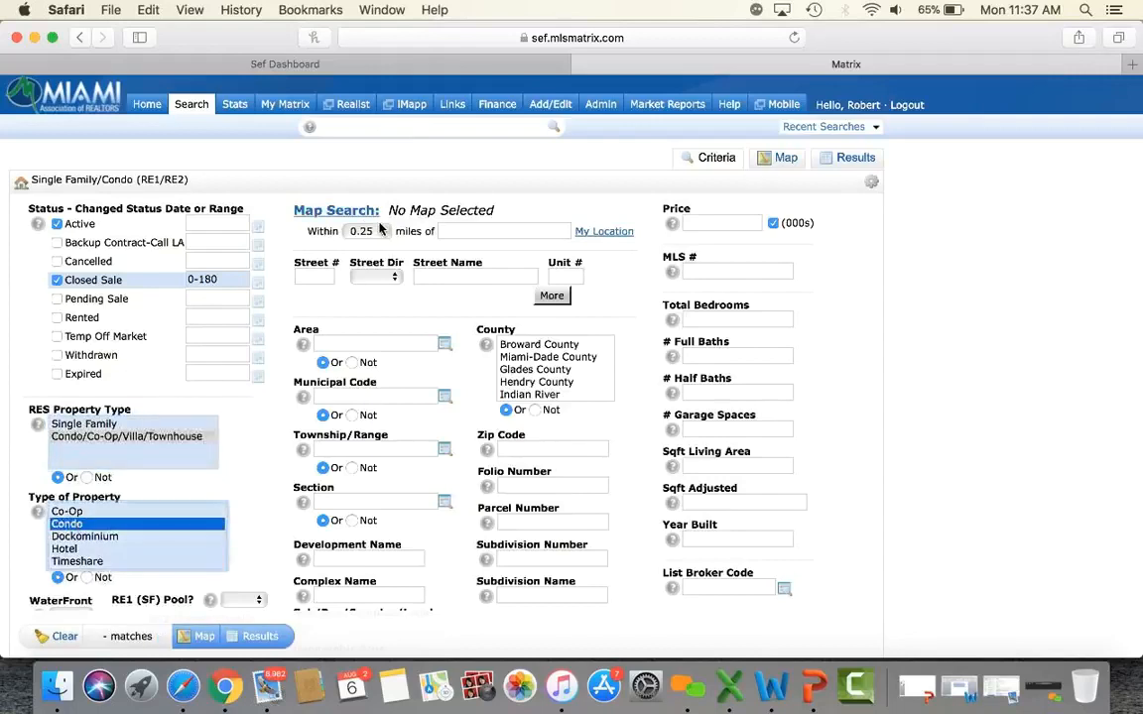
left_click(317, 279)
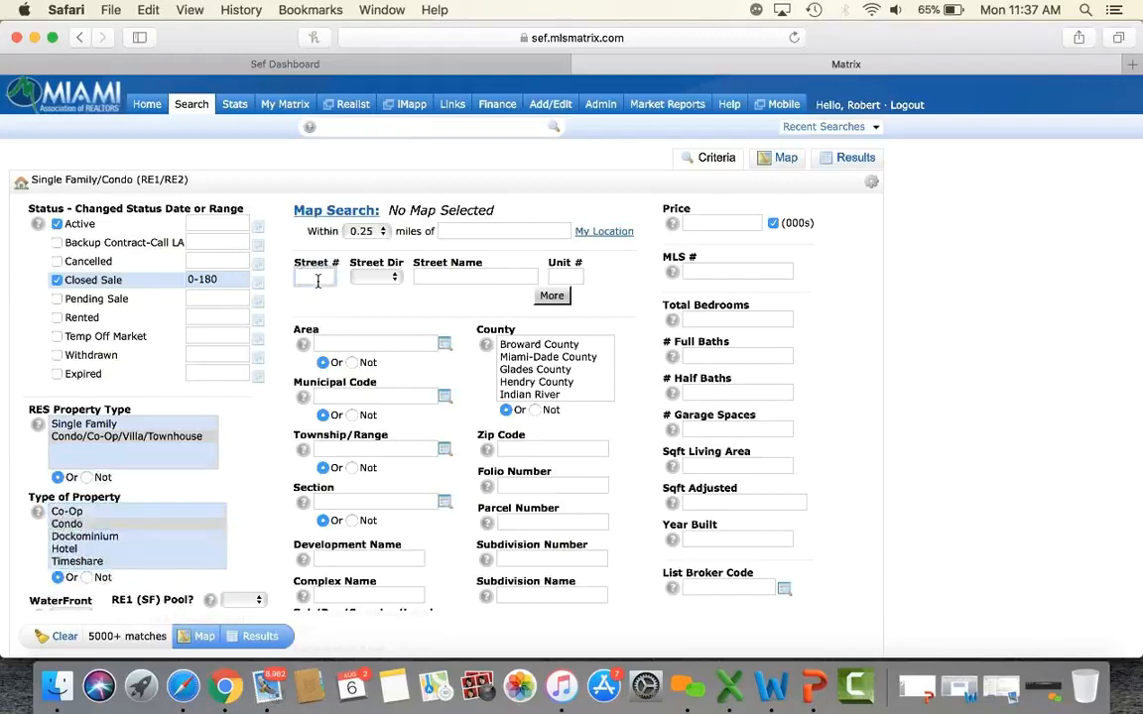
type("500")
left_click(431, 281)
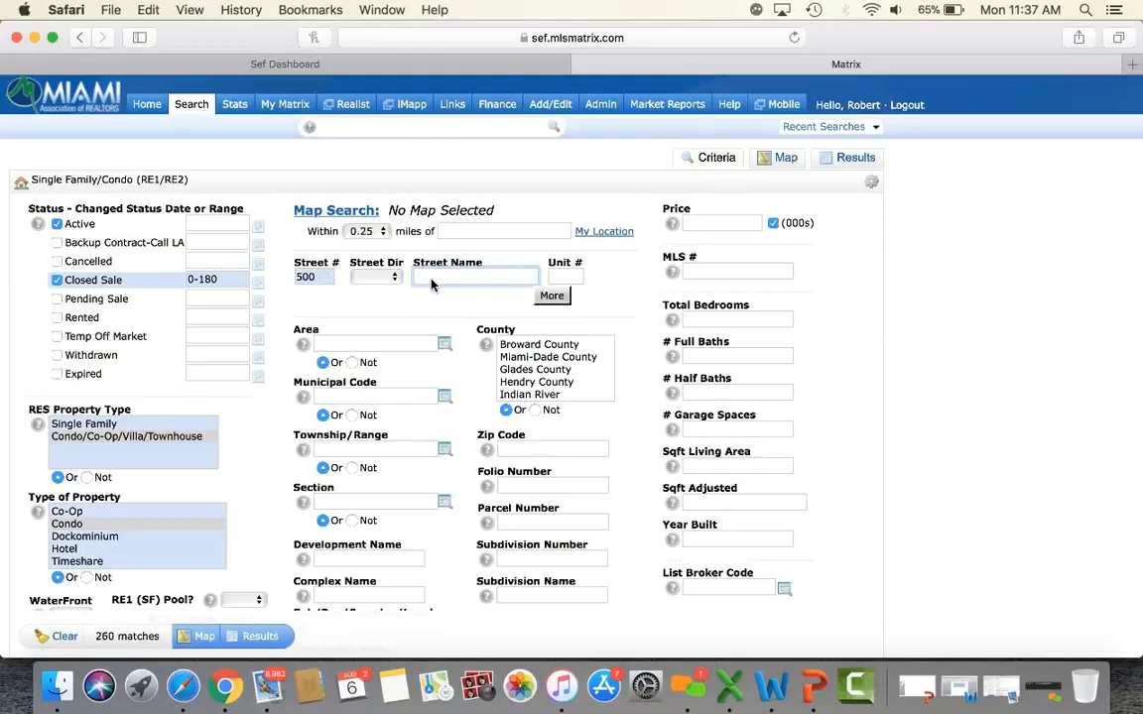
type("BRICKELL")
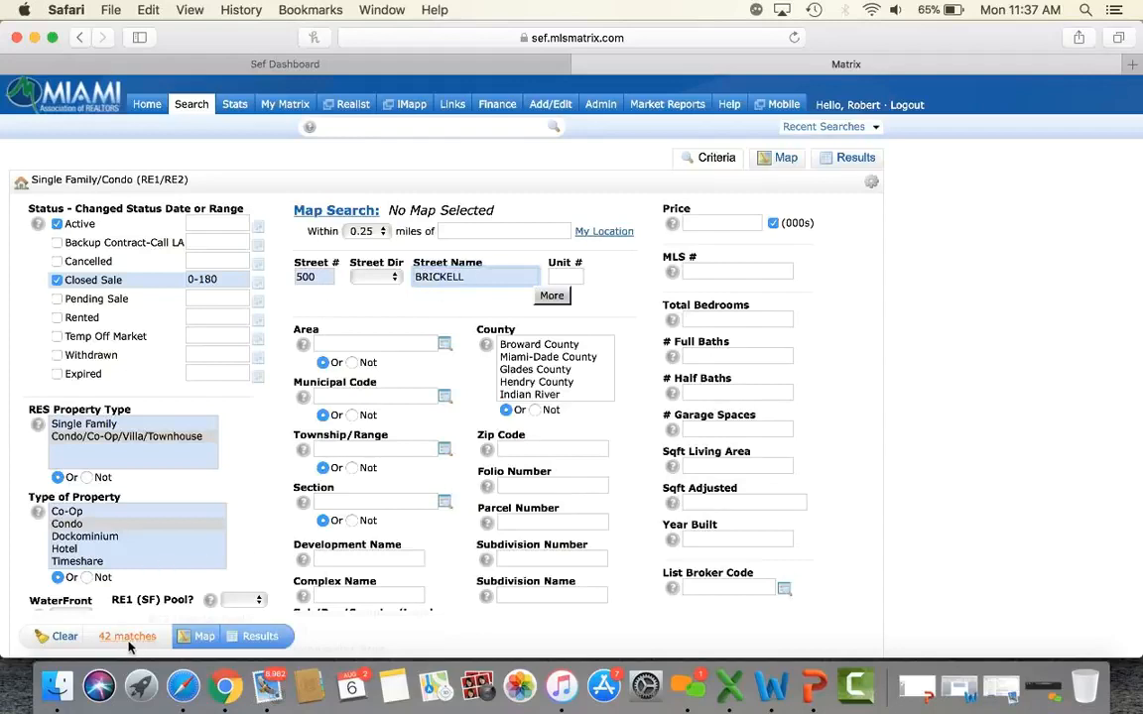
Require 1 bedroom and 1 full bath, narrowing the condo search to 14 matches.
left_click(767, 321)
type("1")
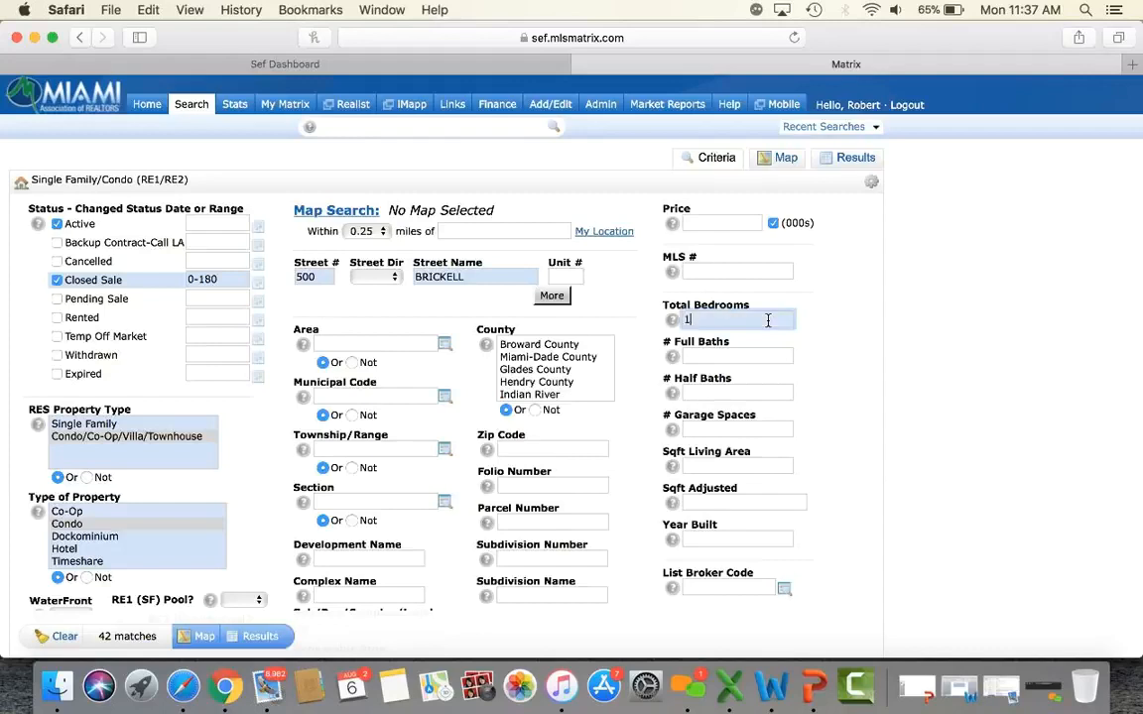
left_click(758, 355)
type("1")
key("Tab")
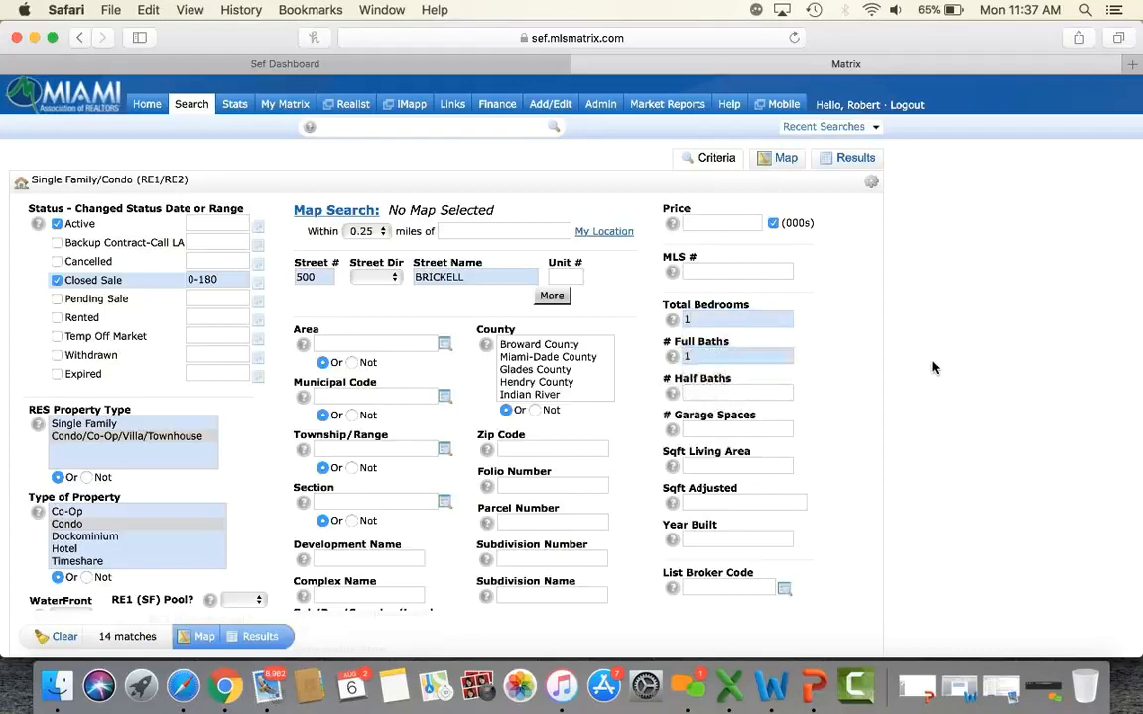
scroll(932, 369, "down", 3)
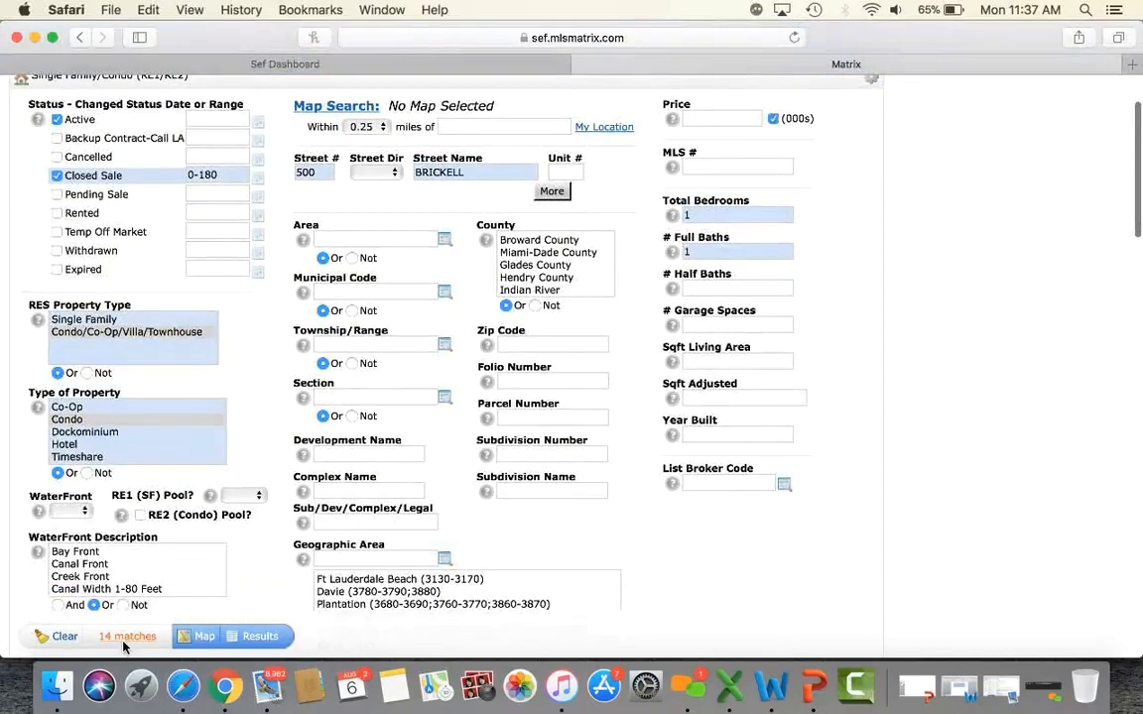
List the 14 Brickell condo results sorted by the SP$ sold price column.
left_click(264, 636)
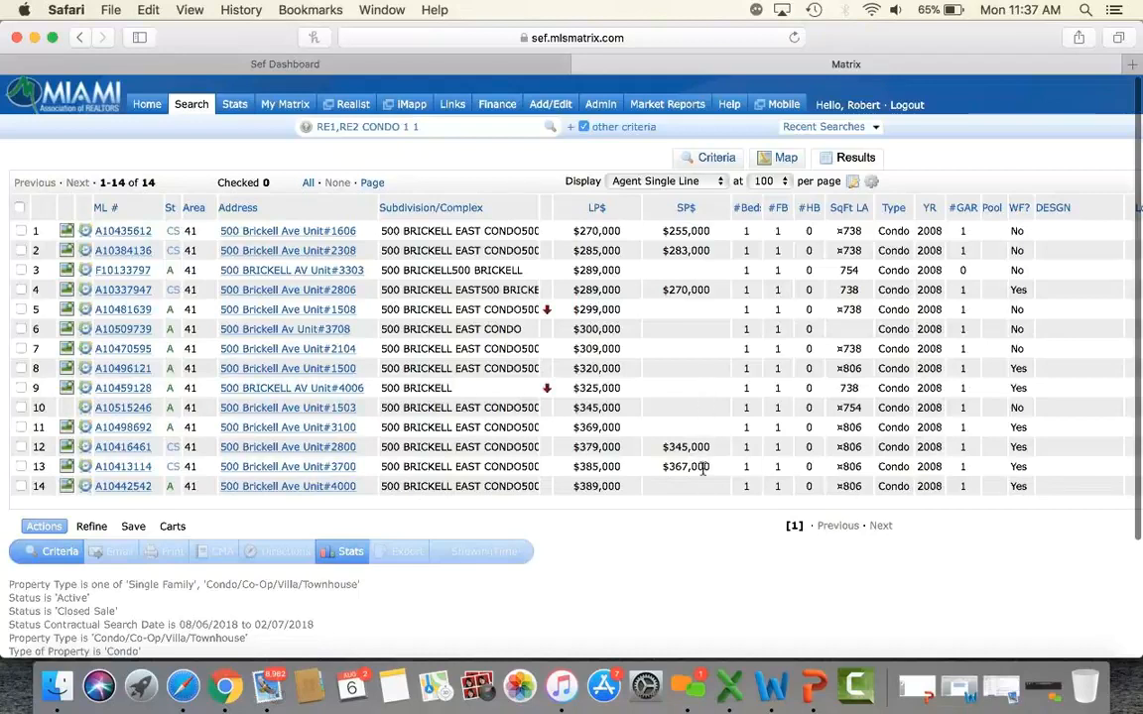
left_click(686, 209)
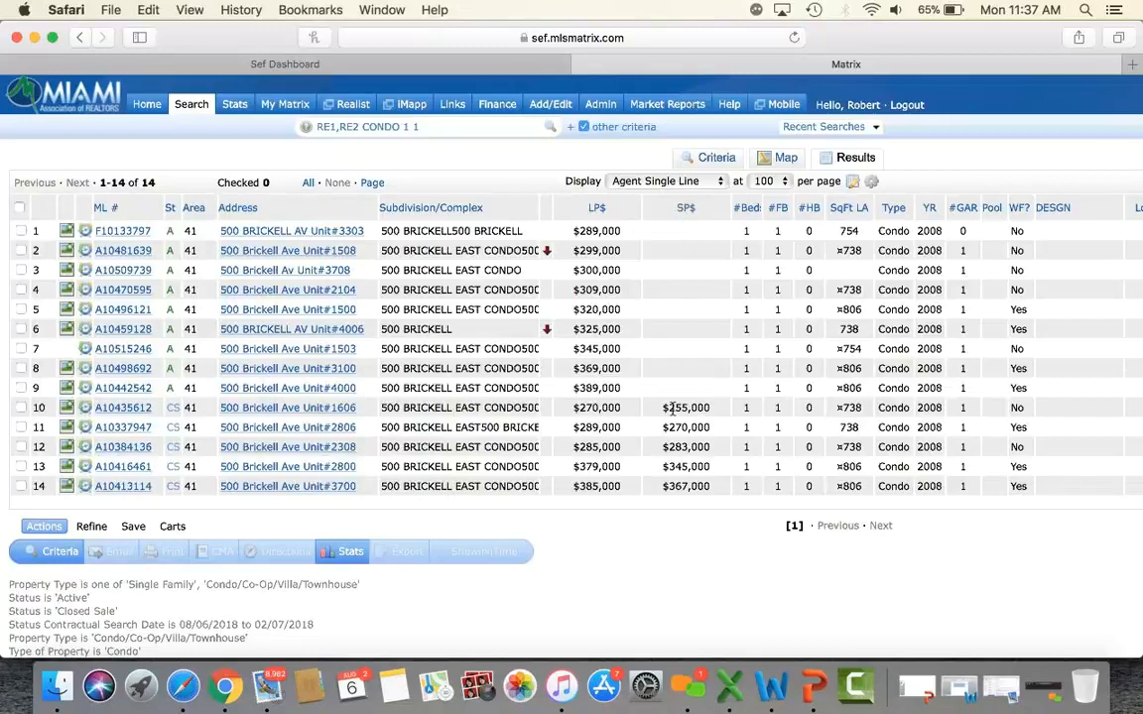
scroll(672, 408, "down", 2)
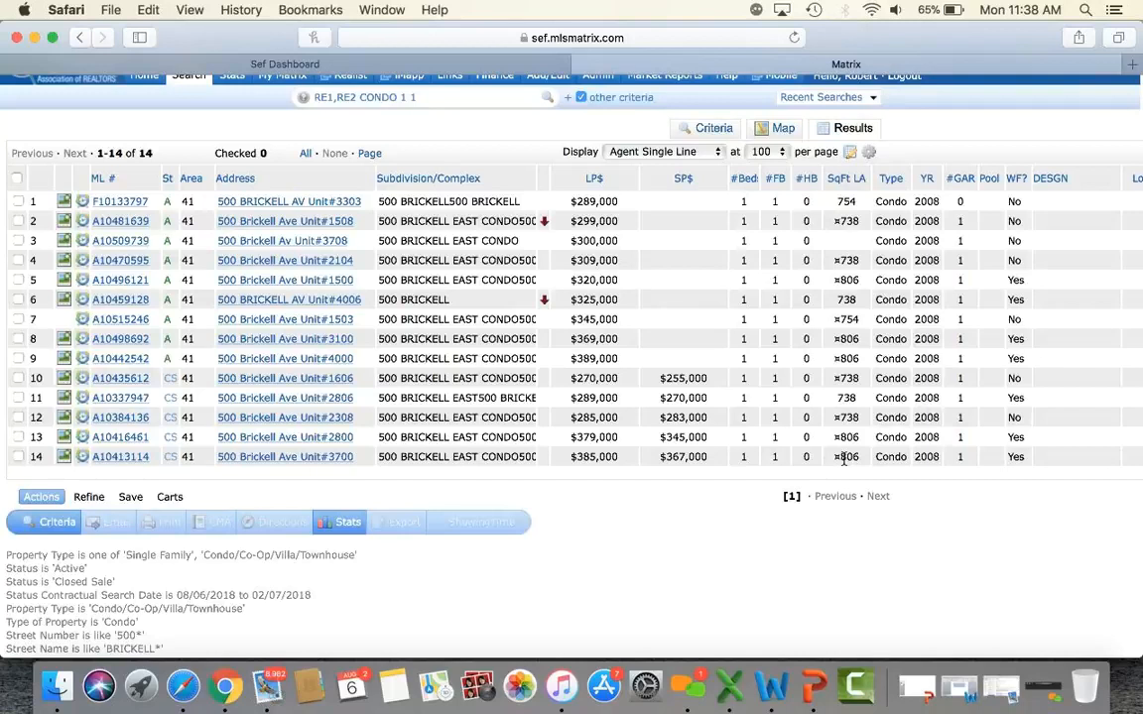
Check units 2800, 3700, 3100, 4000 and 1500 in the results table.
left_click(18, 437)
left_click(18, 457)
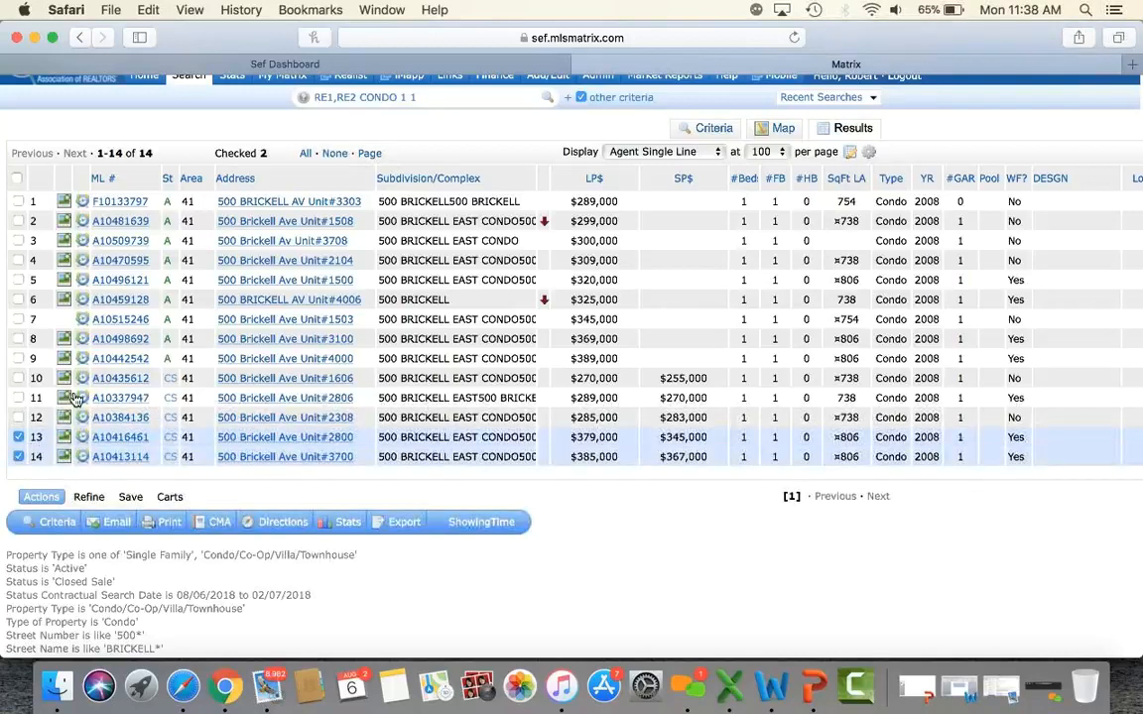
left_click(17, 339)
left_click(17, 358)
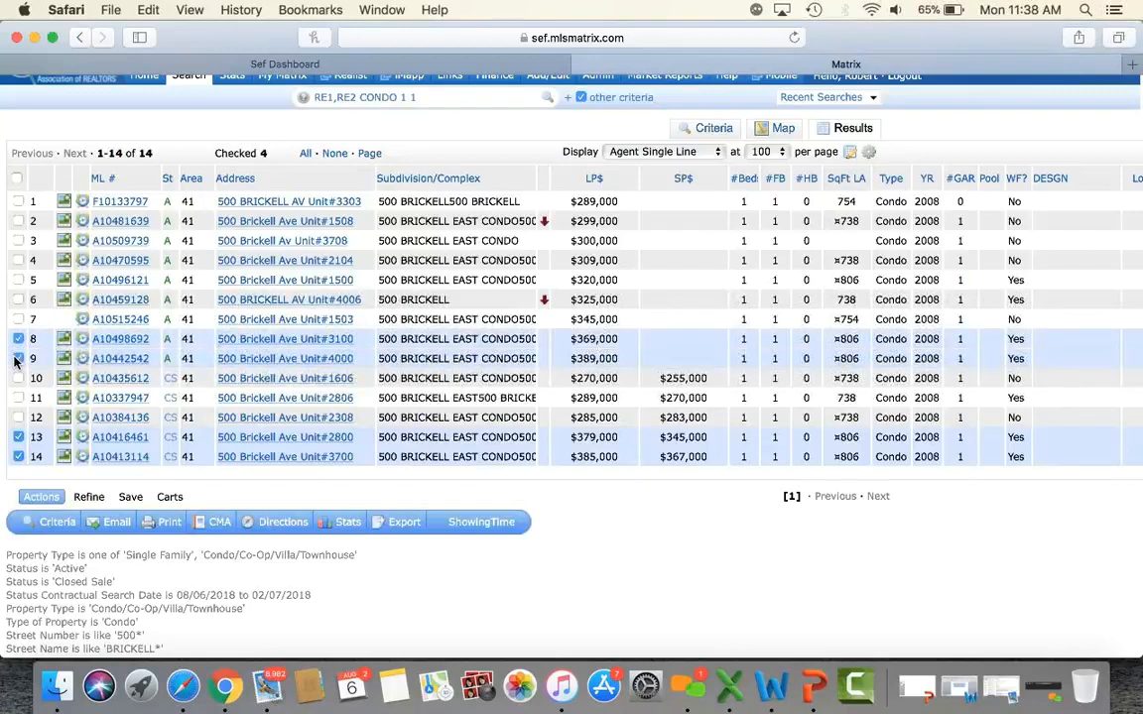
left_click(18, 279)
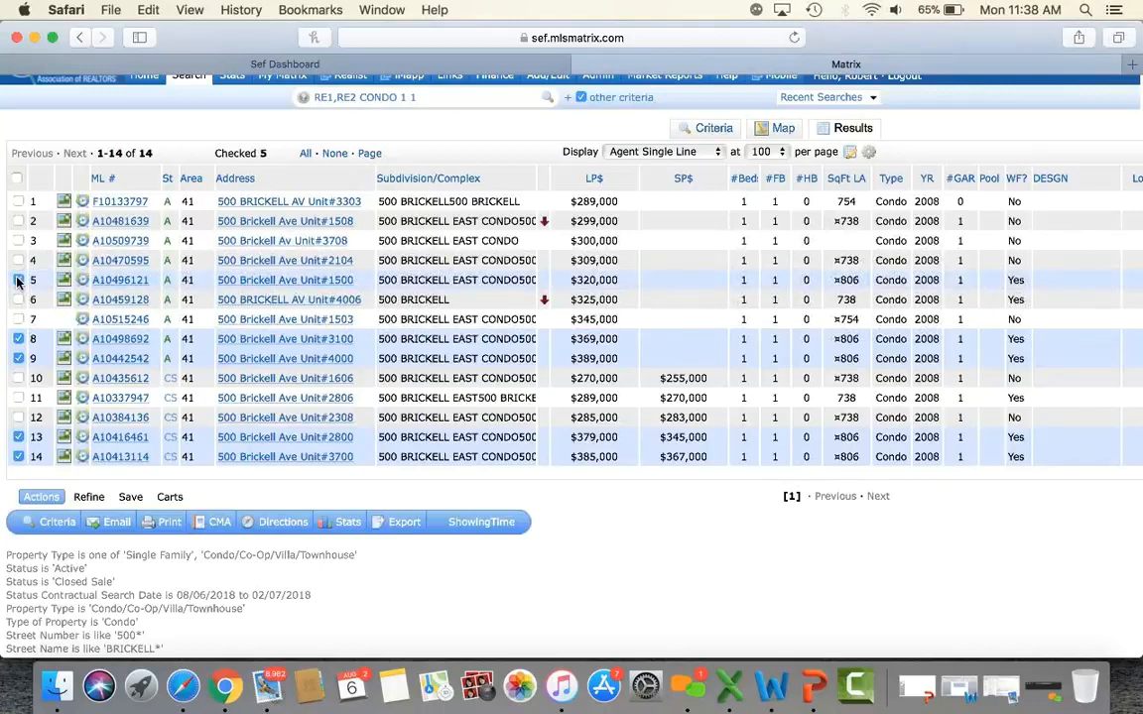
left_click(169, 523)
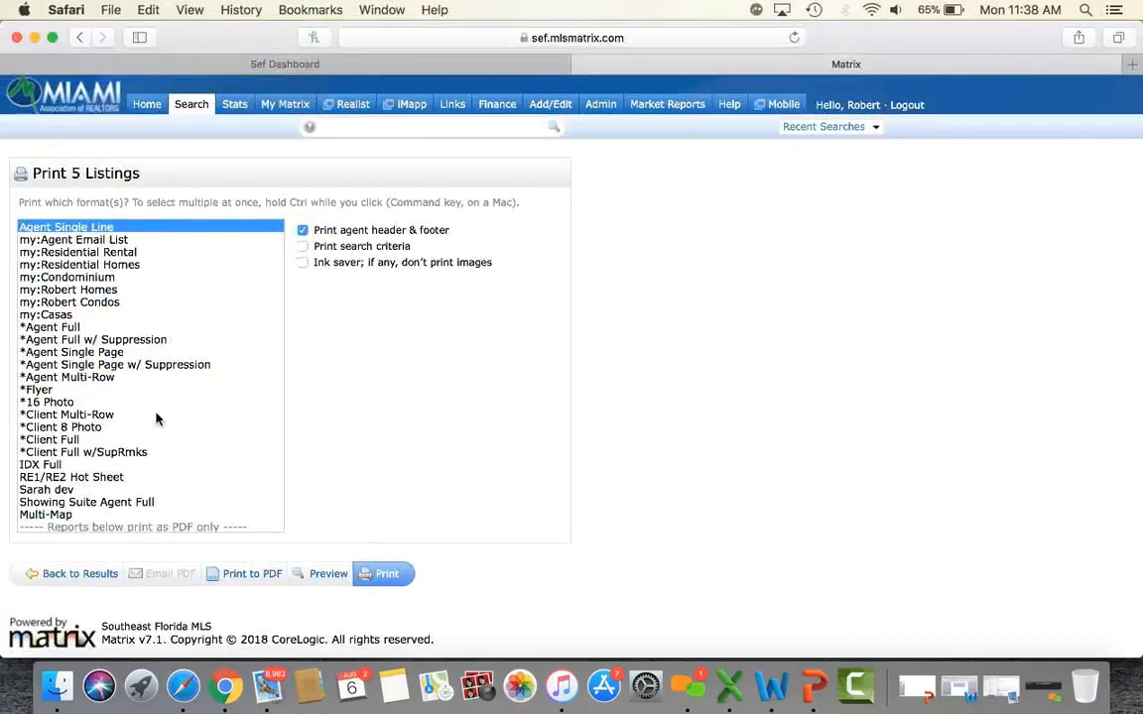
scroll(139, 397, "down", 3)
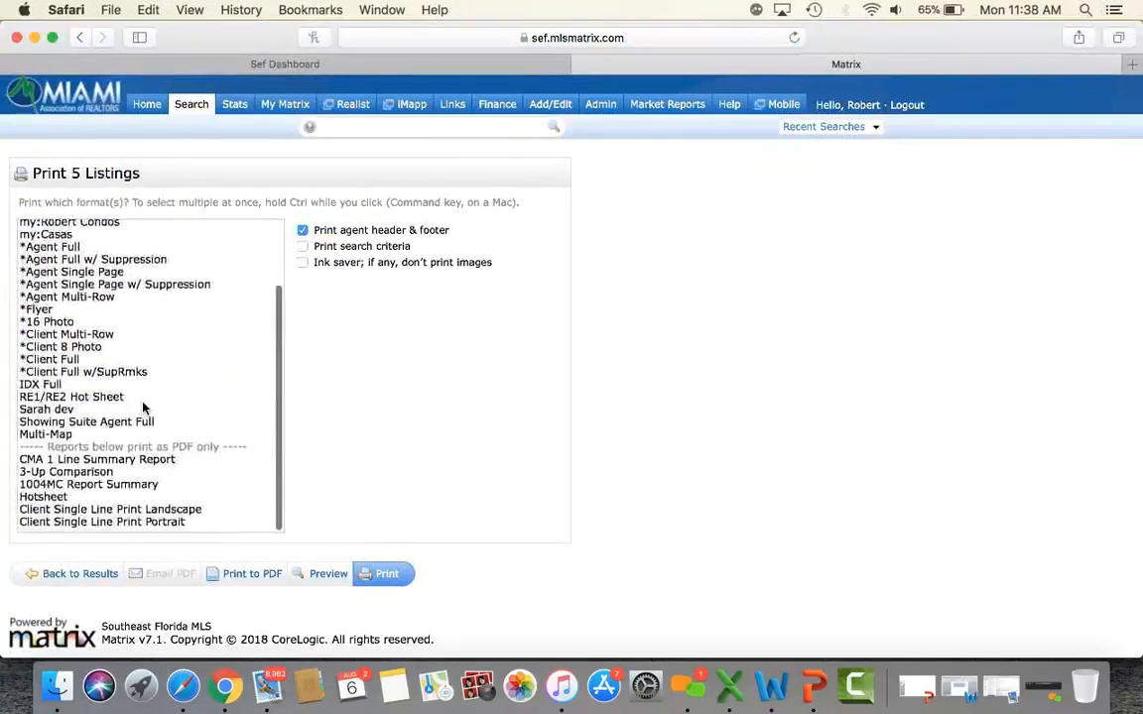
right_click(112, 472)
left_click(65, 471)
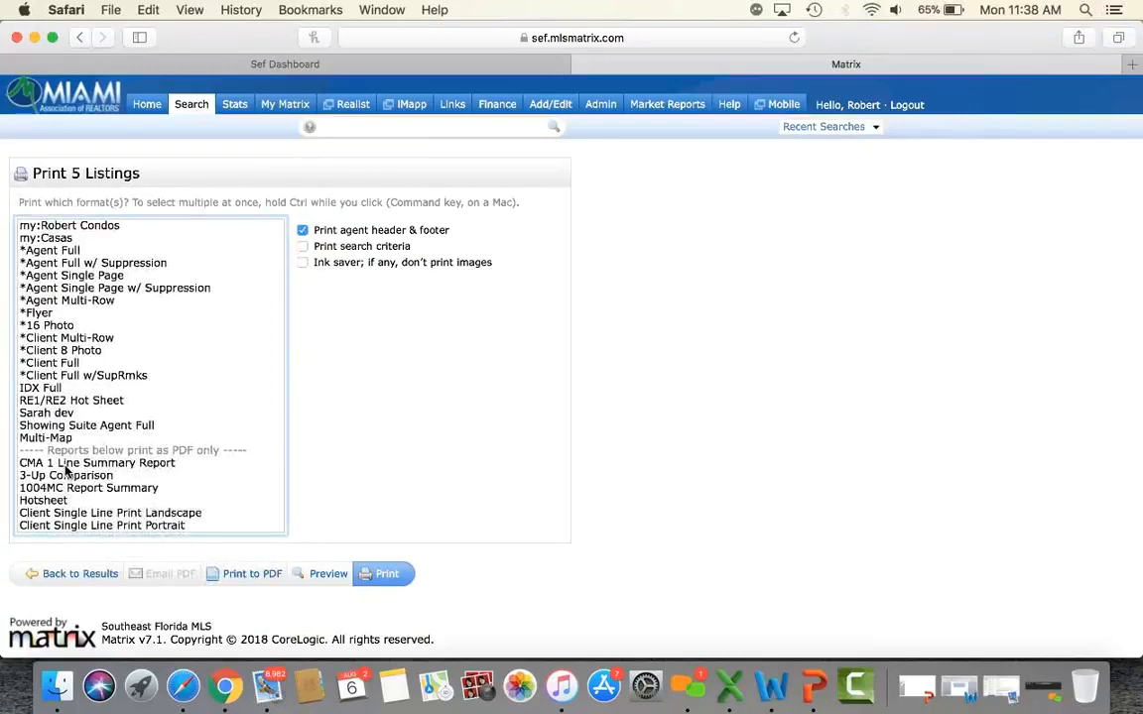
left_click(65, 467)
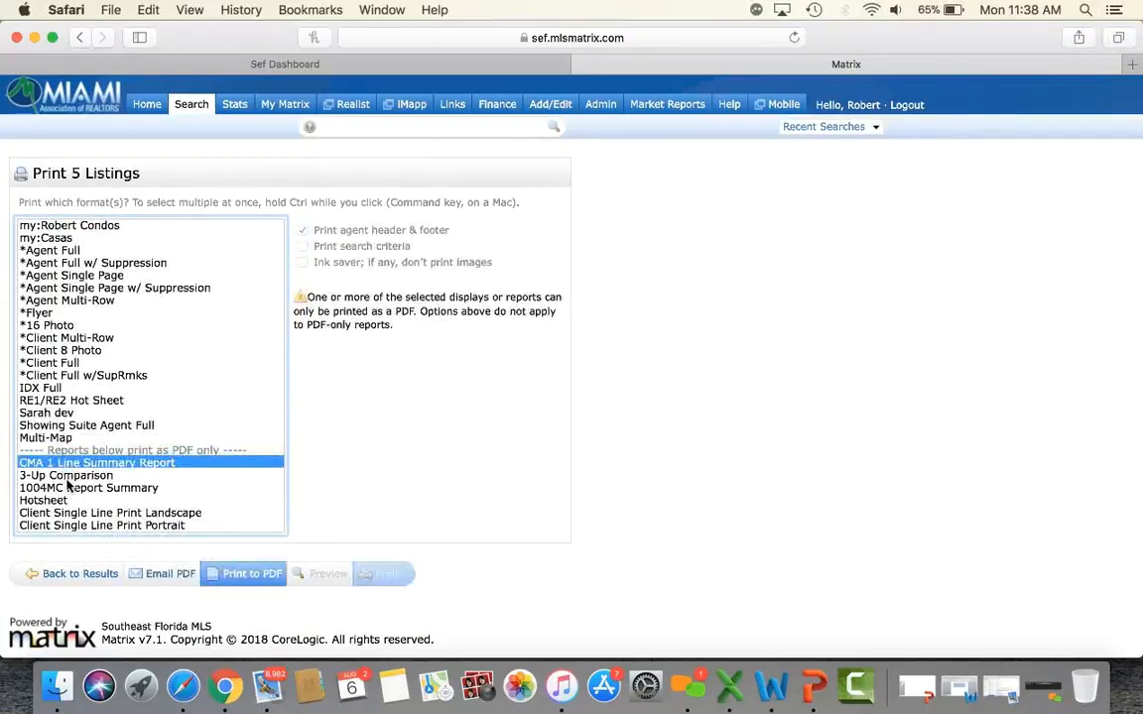
left_click(65, 476, "super")
left_click(244, 573)
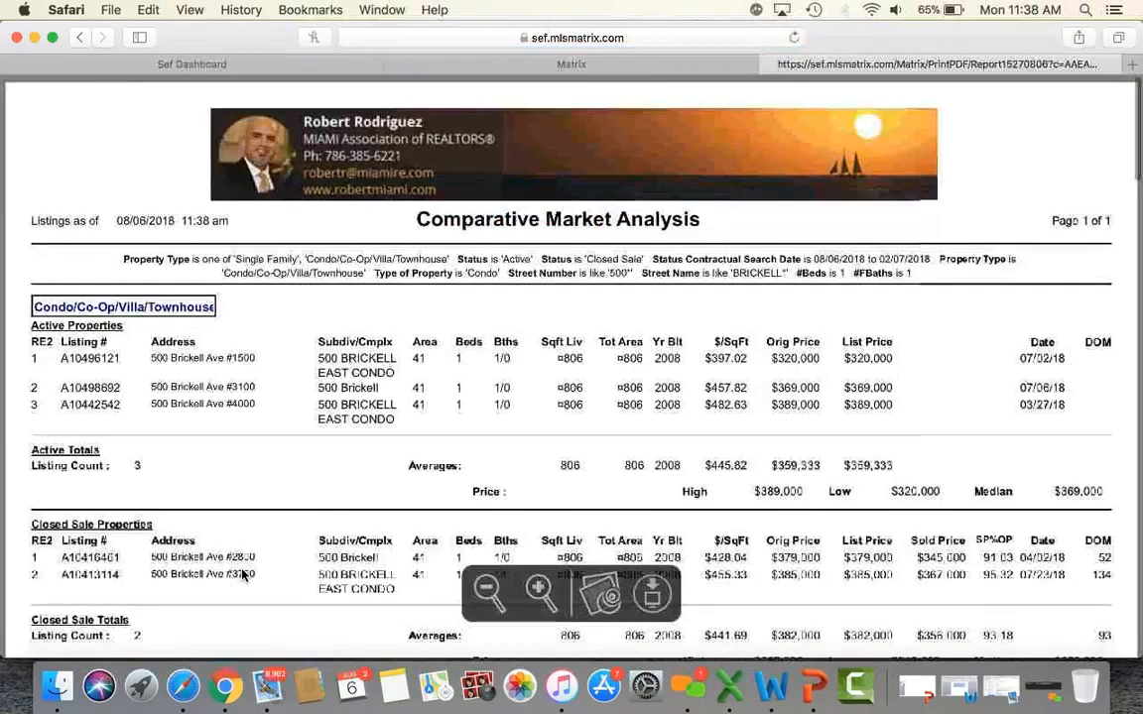
scroll(730, 440, "down", 3)
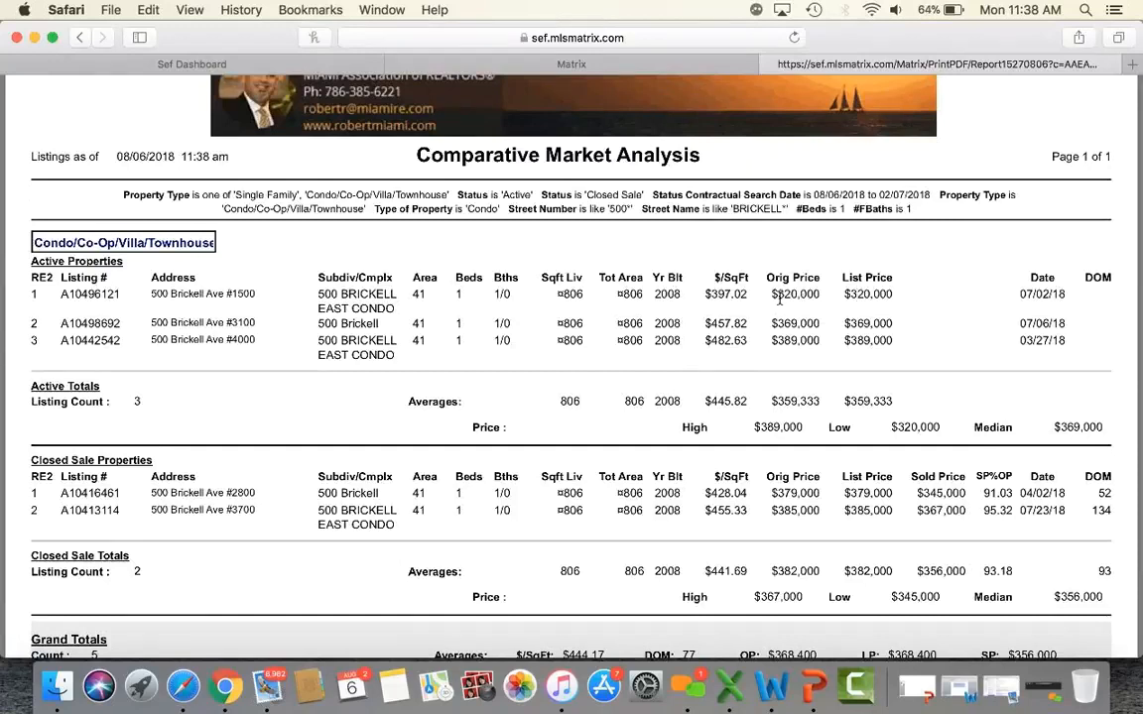
scroll(778, 300, "down", 2)
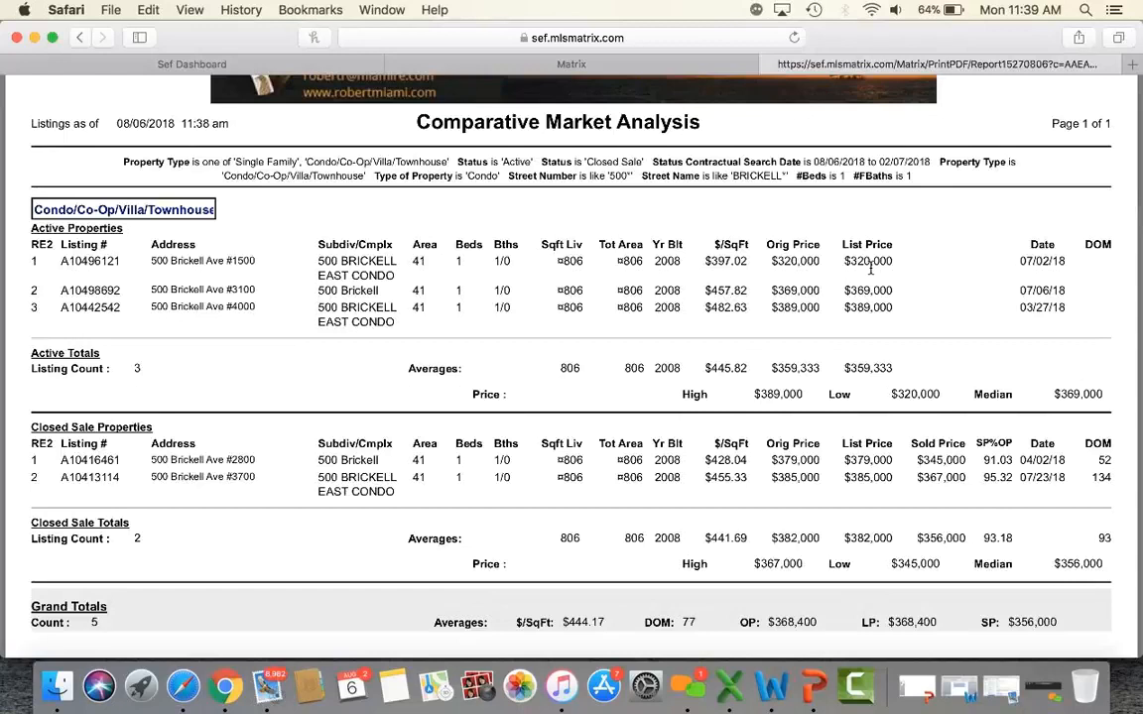
scroll(870, 268, "down", 3)
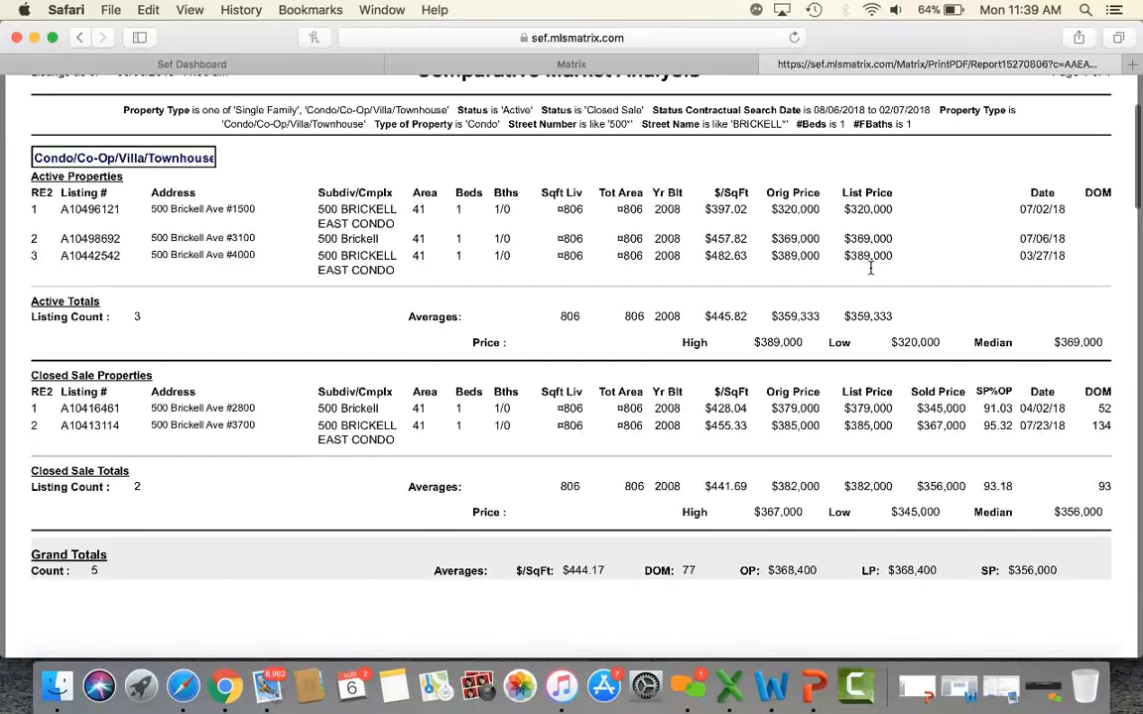
scroll(870, 268, "down", 5)
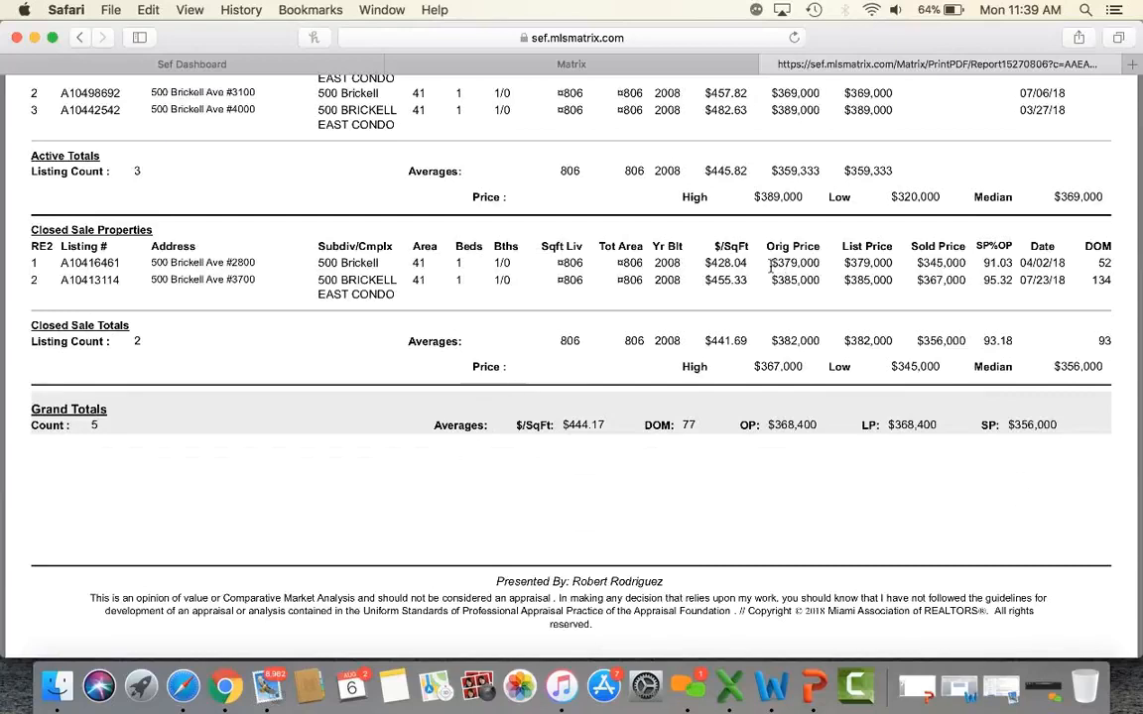
left_click_drag(770, 263, 819, 259)
left_click_drag(843, 263, 892, 258)
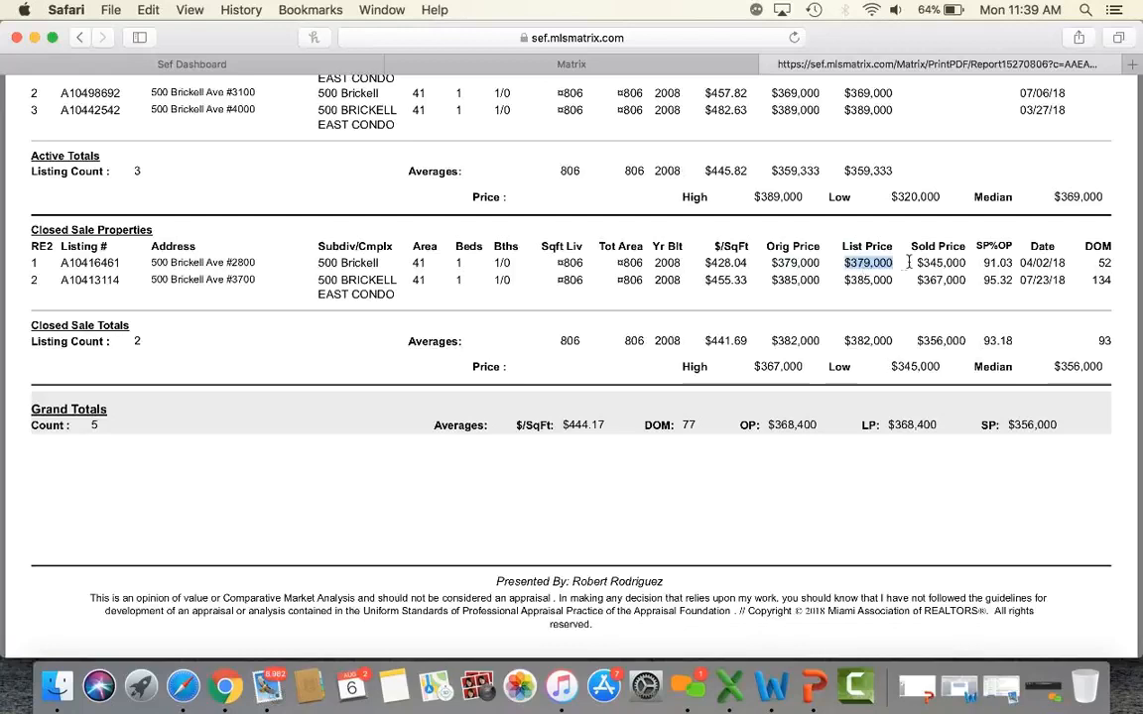
left_click_drag(922, 261, 958, 262)
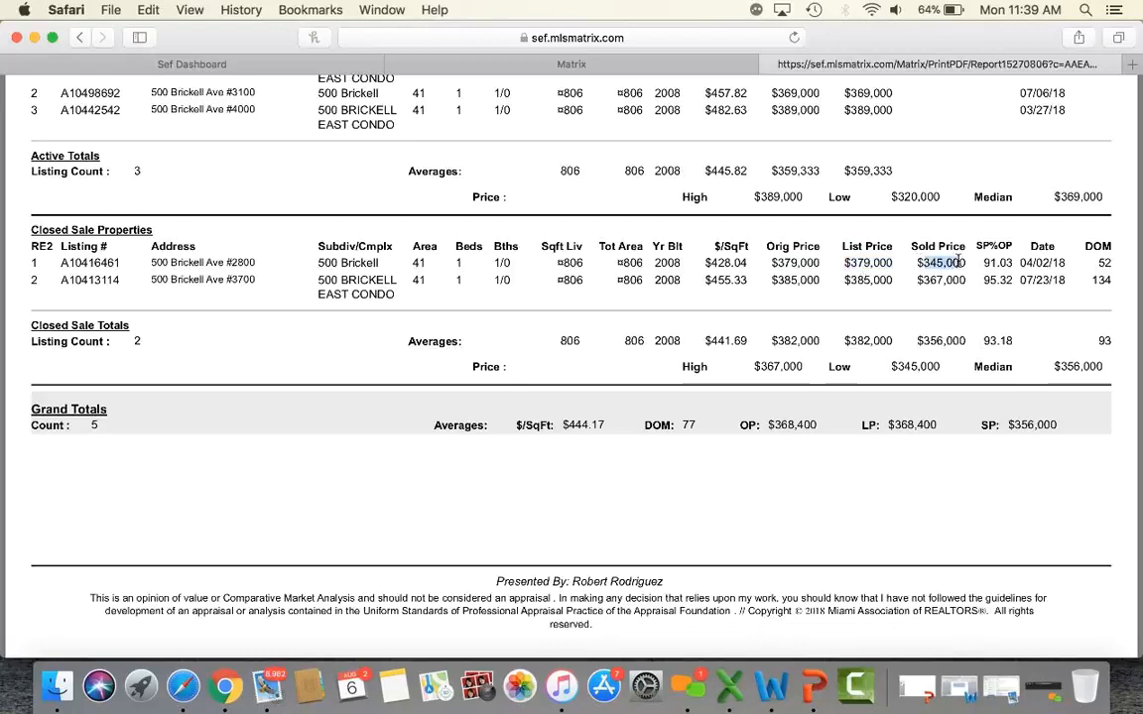
left_click_drag(775, 285, 964, 280)
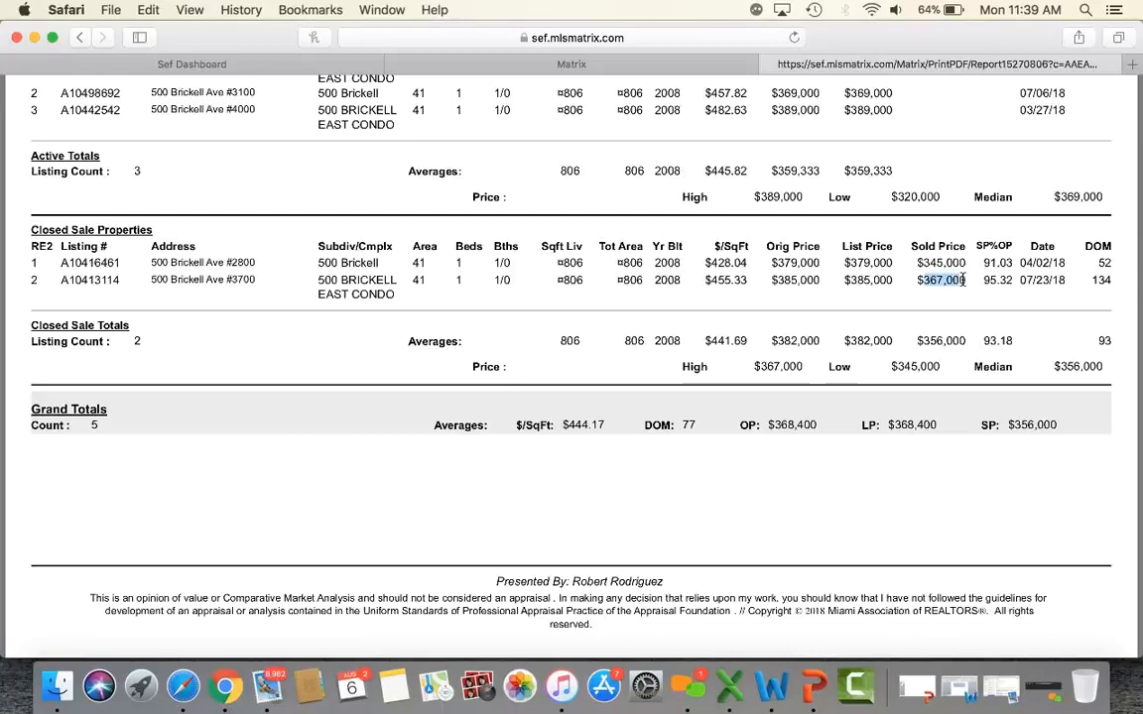
left_click(971, 305)
scroll(874, 279, "down", 10)
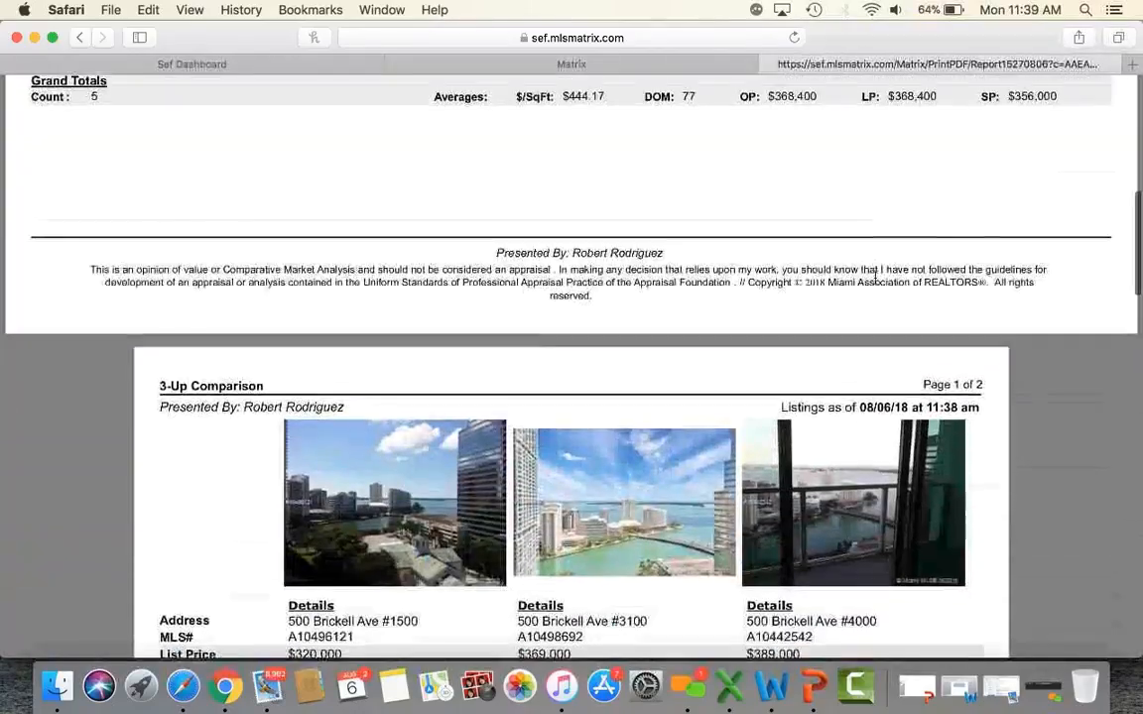
scroll(874, 278, "down", 10)
scroll(874, 278, "up", 7)
scroll(875, 278, "up", 10)
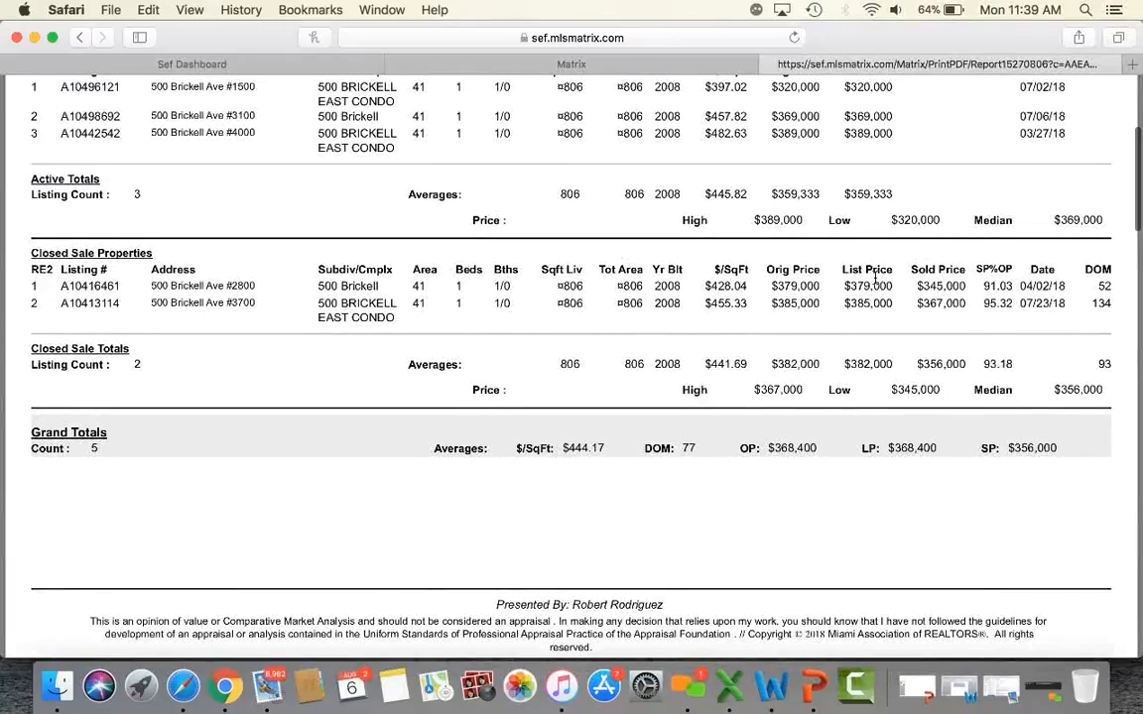
scroll(875, 279, "up", 2)
scroll(875, 279, "up", 1)
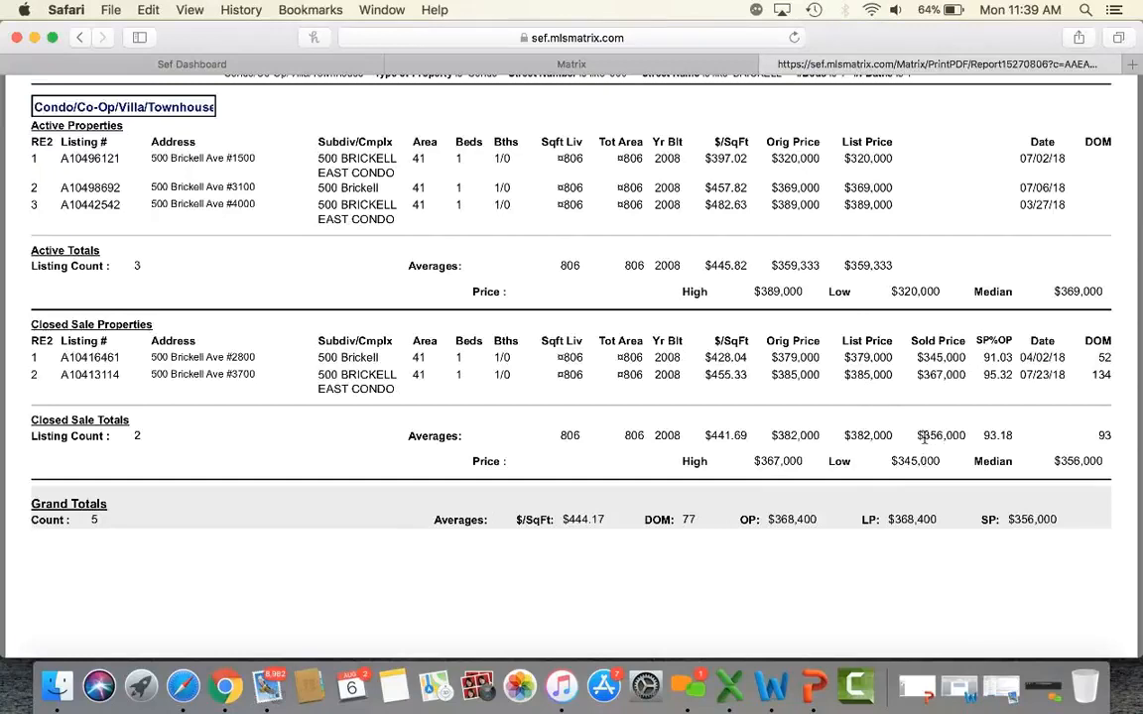
scroll(954, 434, "up", 5)
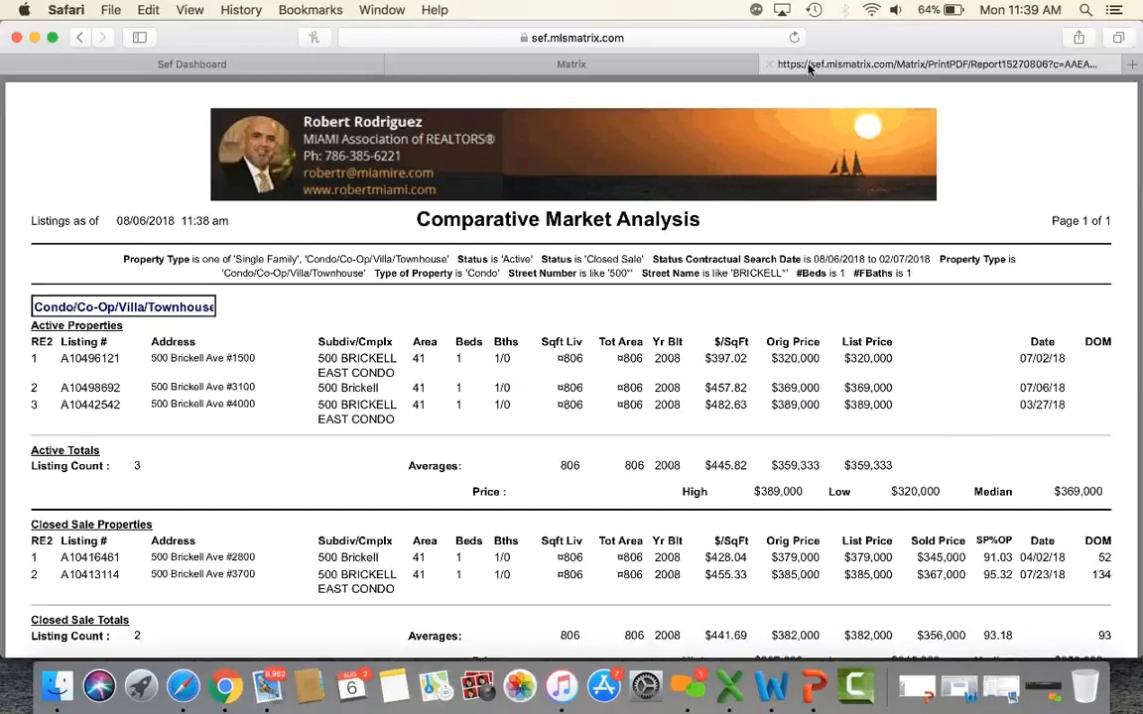
Close the CMA PDF, return to the 14 results, and open Stats for the five condos.
left_click(770, 64)
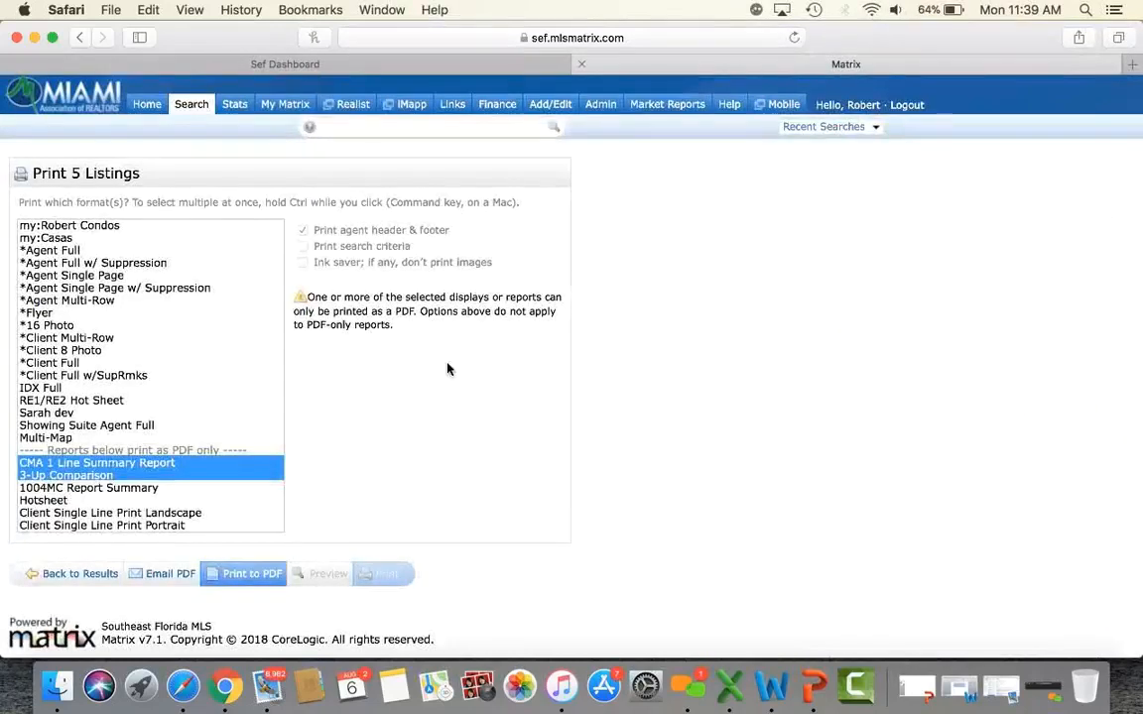
left_click(80, 573)
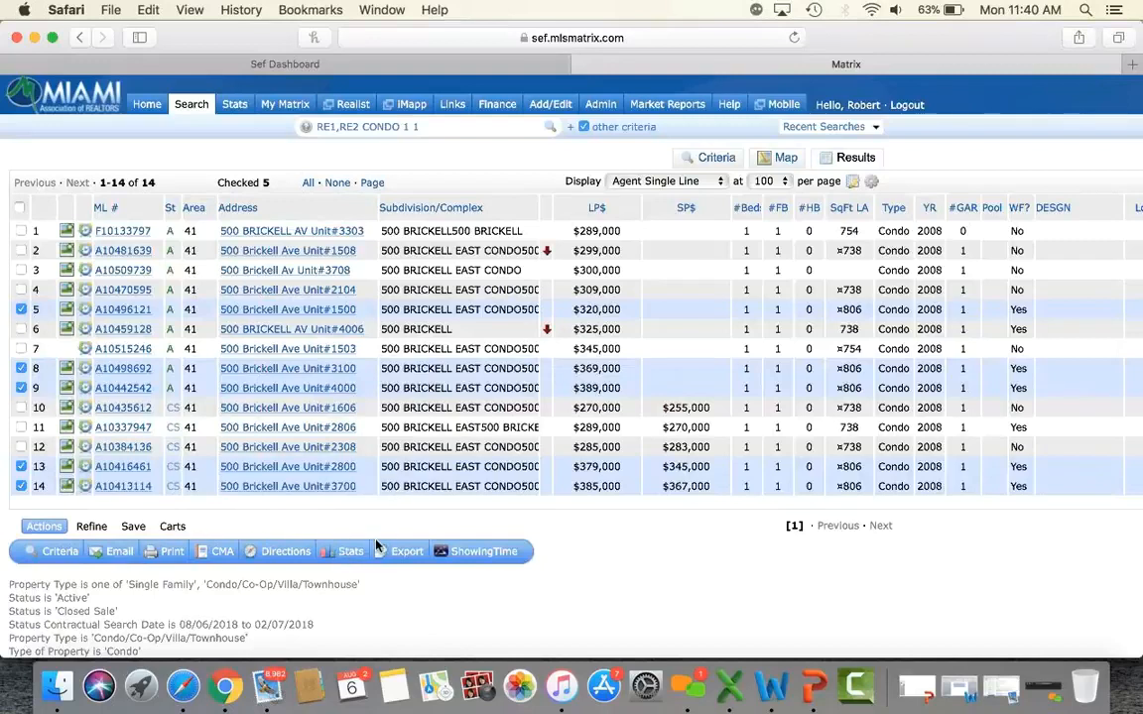
left_click(349, 552)
left_click(385, 581)
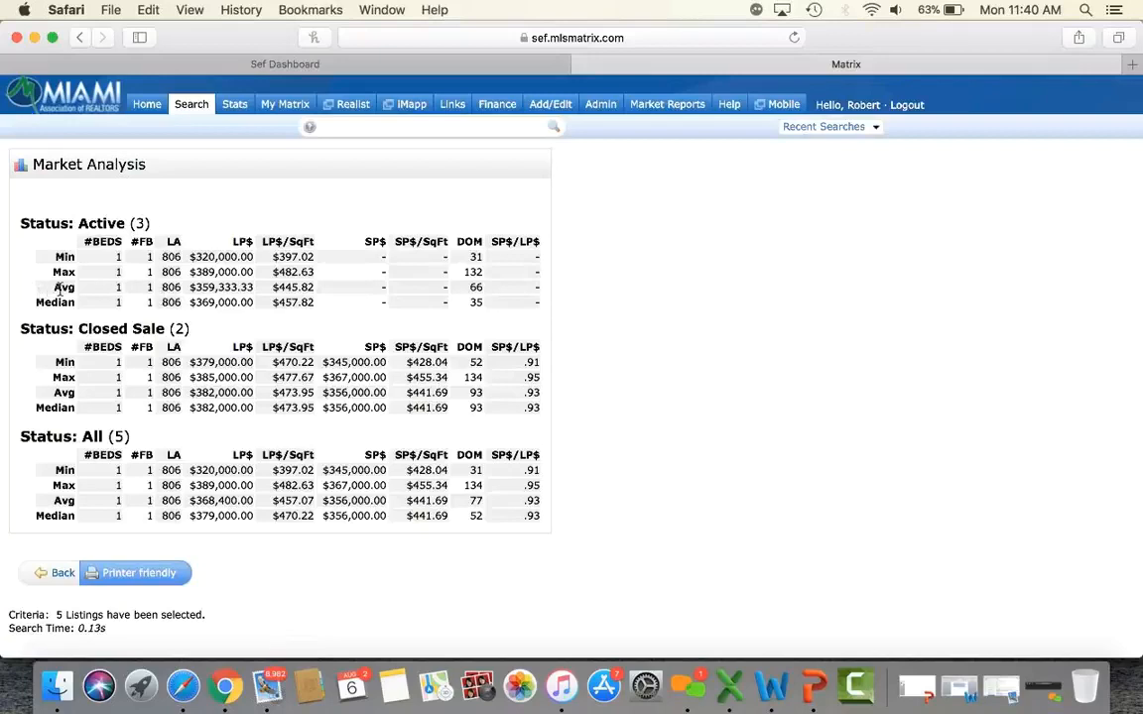
left_click_drag(263, 287, 325, 287)
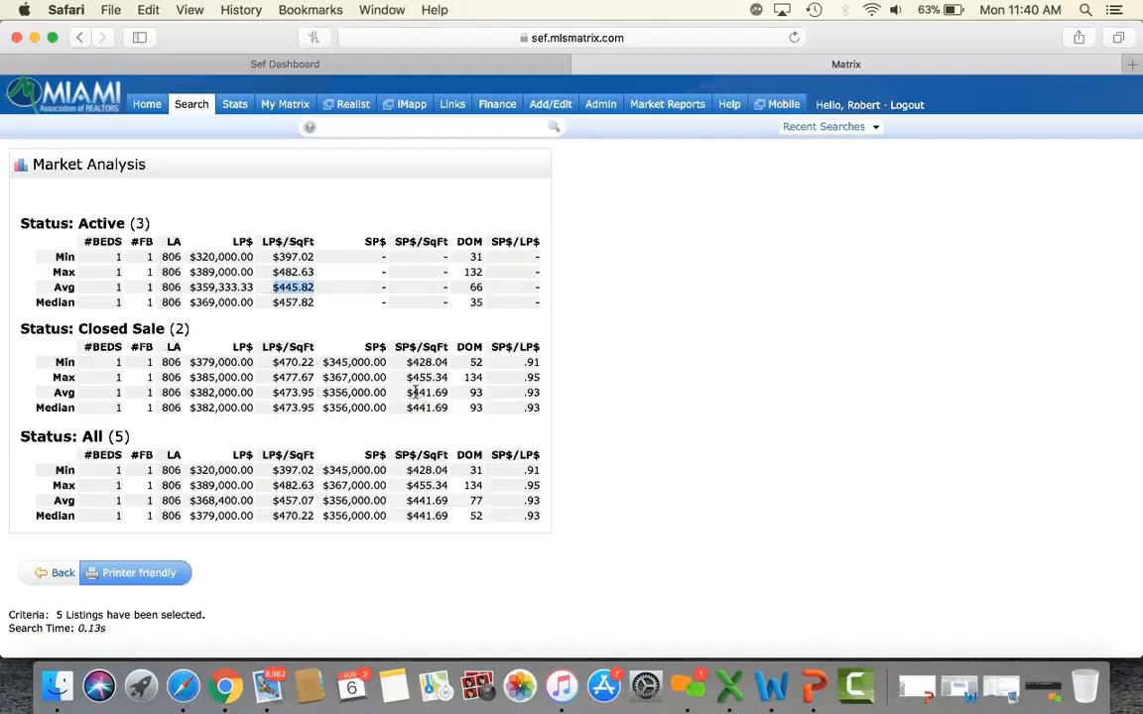
left_click_drag(406, 392, 451, 394)
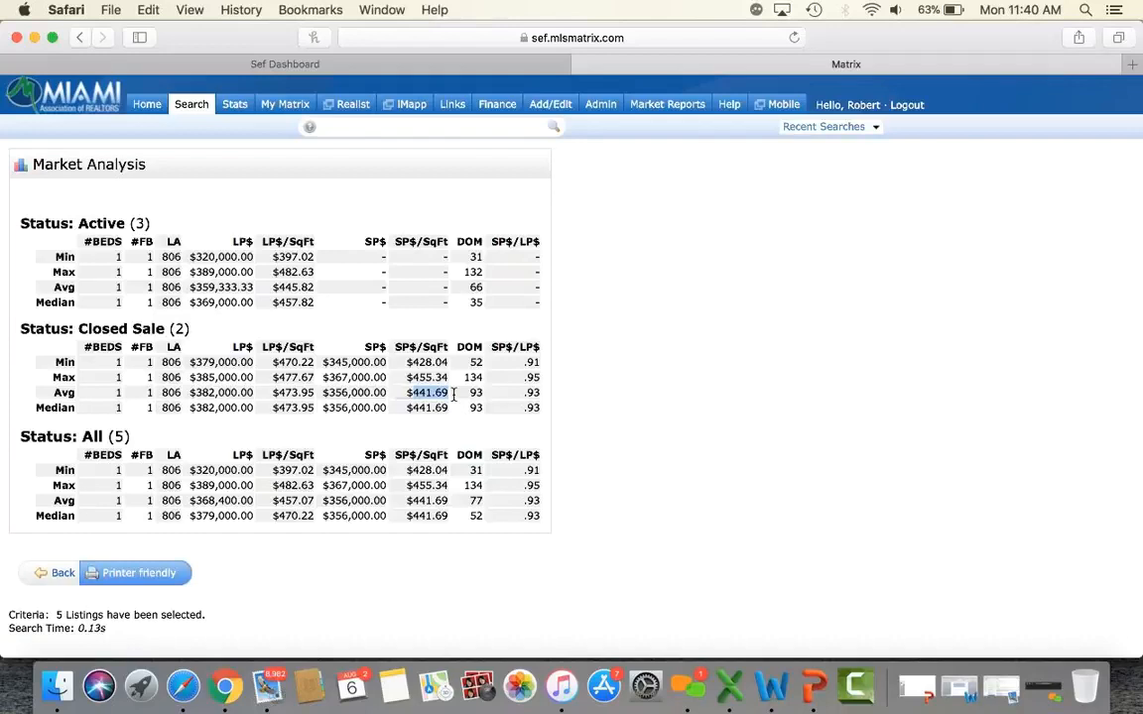
scroll(453, 394, "down", 1)
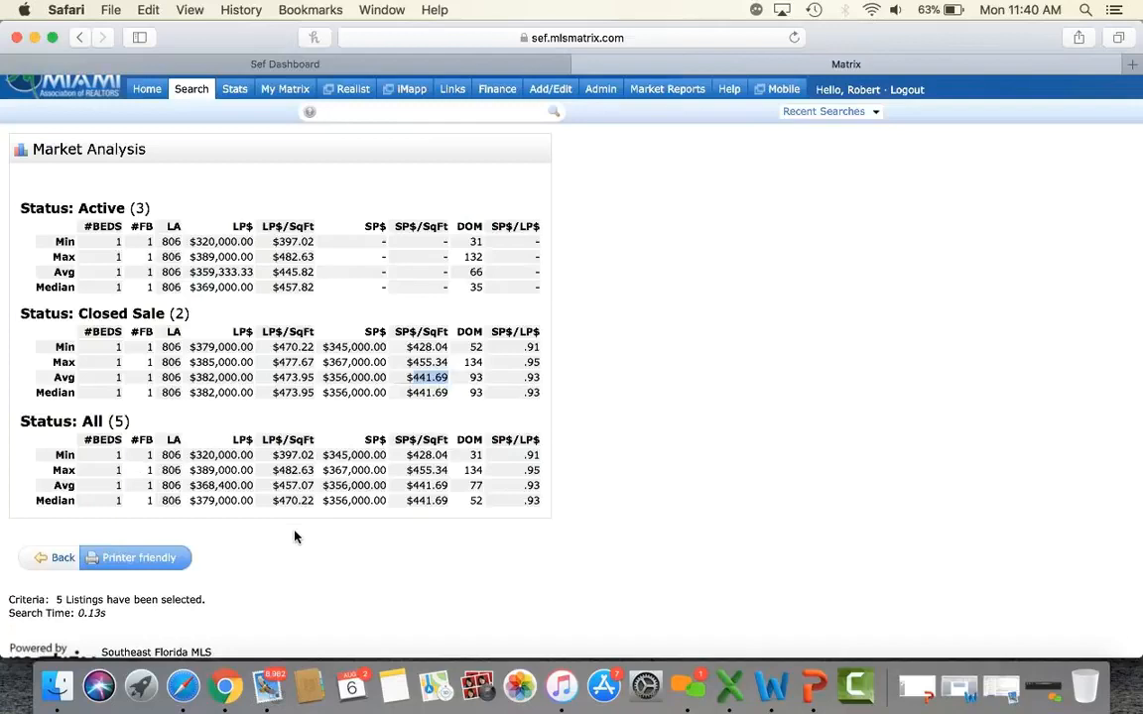
left_click(57, 561)
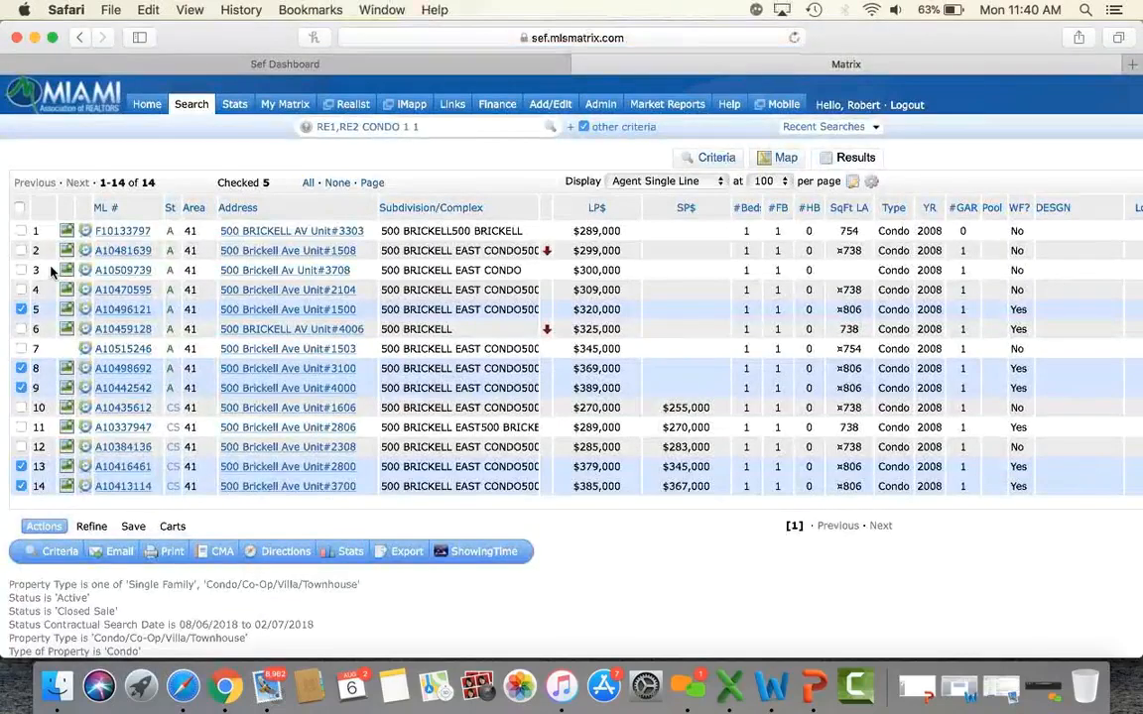
Clear the Total Bedrooms and # Full Baths criteria.
left_click(351, 551)
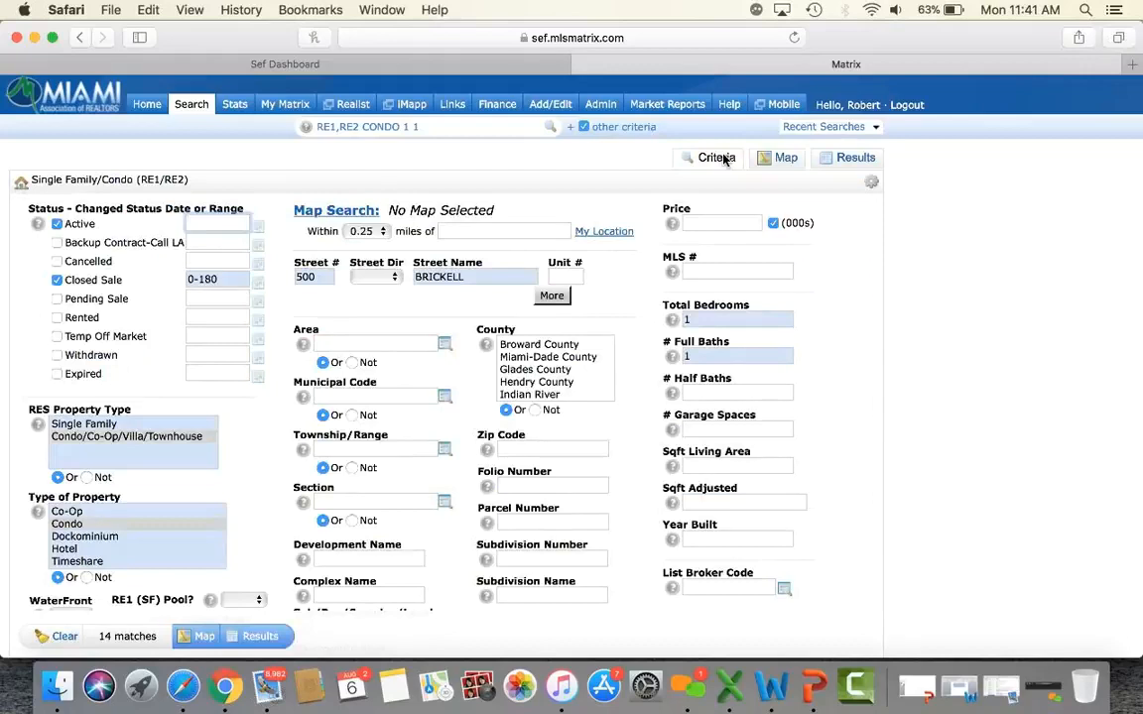
left_click(704, 317)
key("BackSpace")
left_click(699, 358)
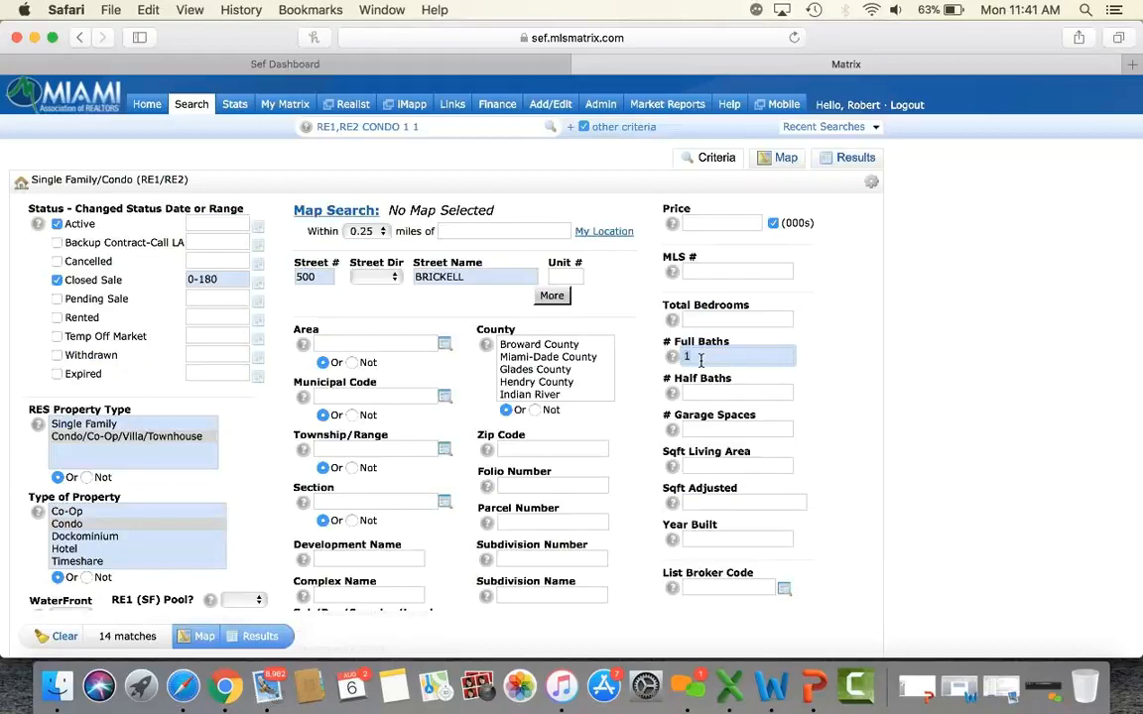
key("BackSpace")
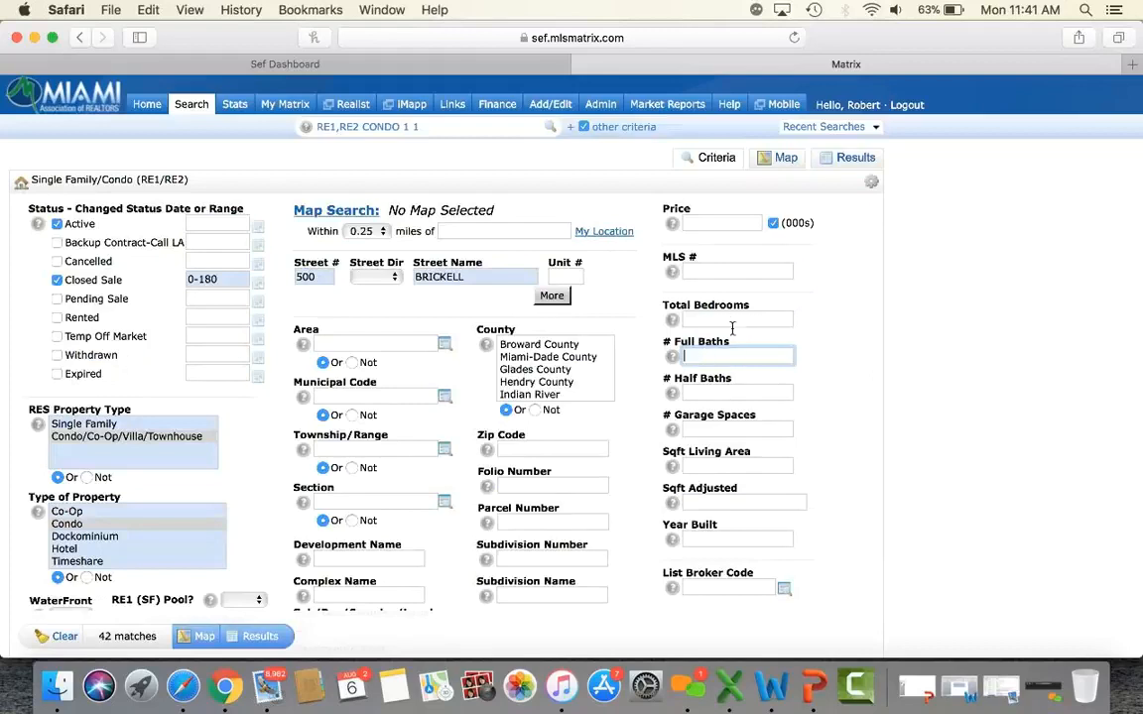
Change the Closed Sale range from 0-180 to 0-365 days.
left_click(227, 282)
key("BackSpace")
key("BackSpace")
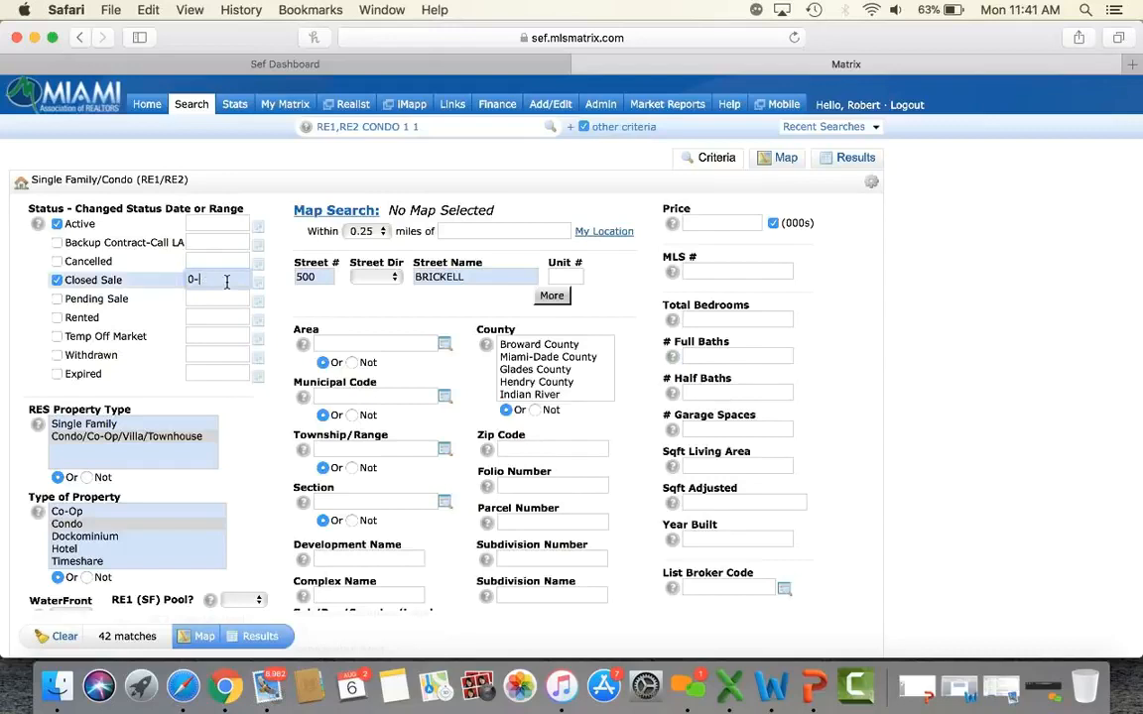
type("365")
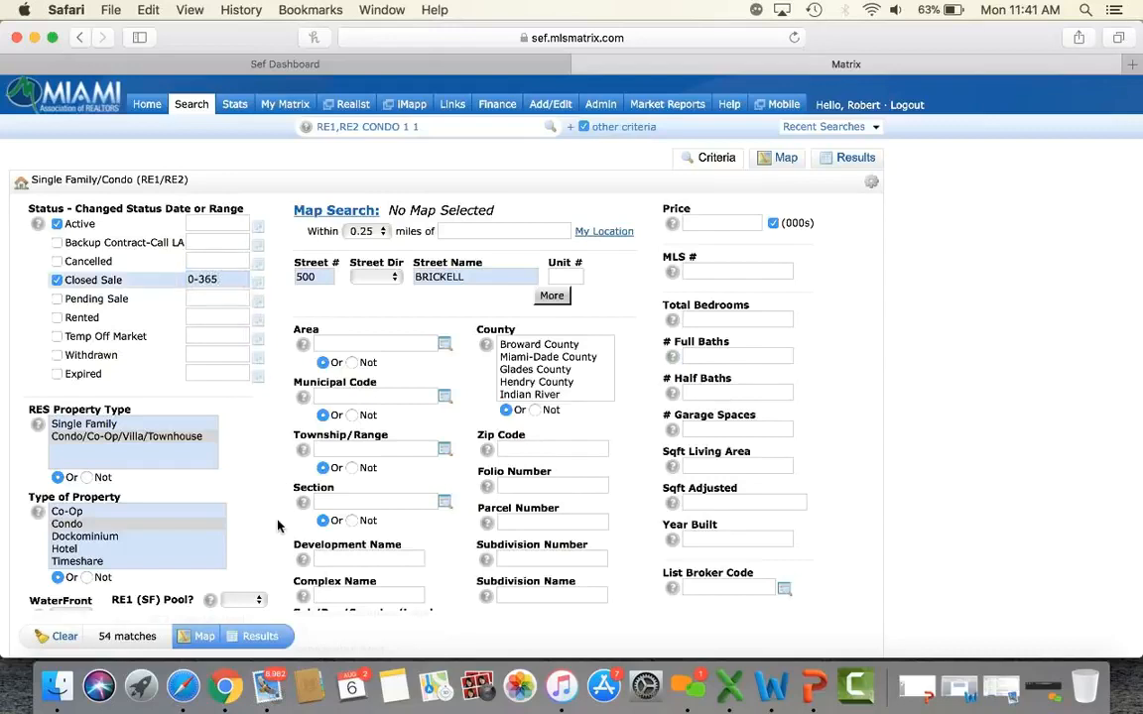
scroll(277, 525, "down", 1)
scroll(277, 526, "down", 2)
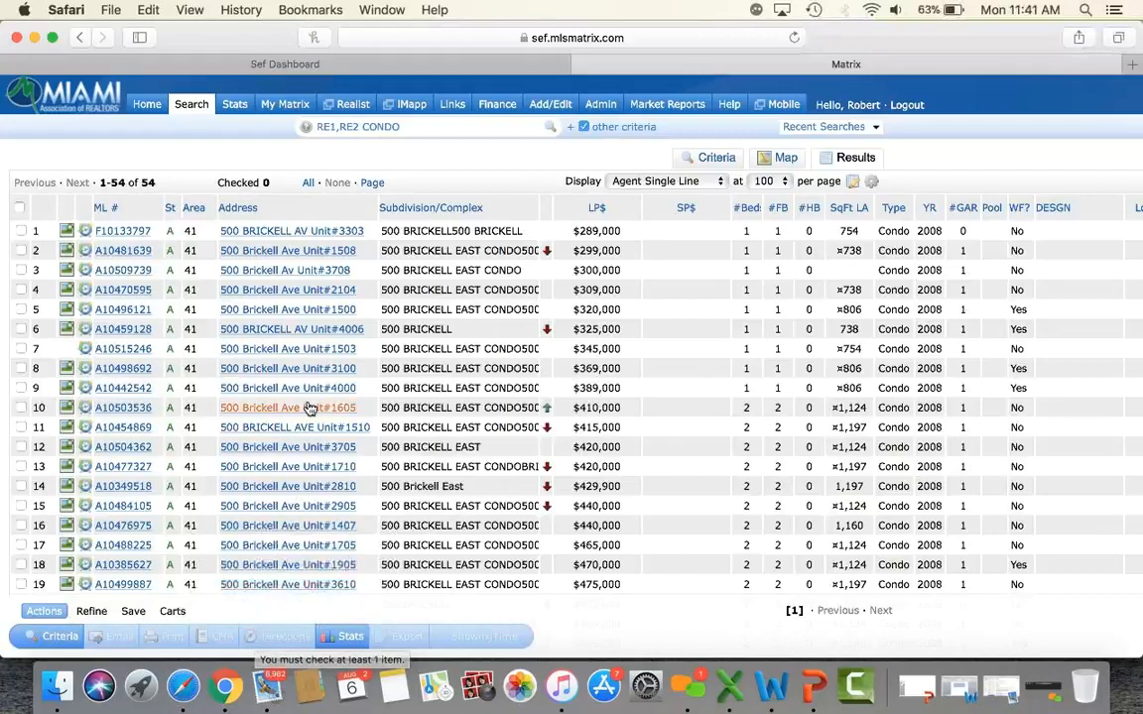
Check all 54 listings and pick the 1004MC Report Summary print format.
left_click(19, 210)
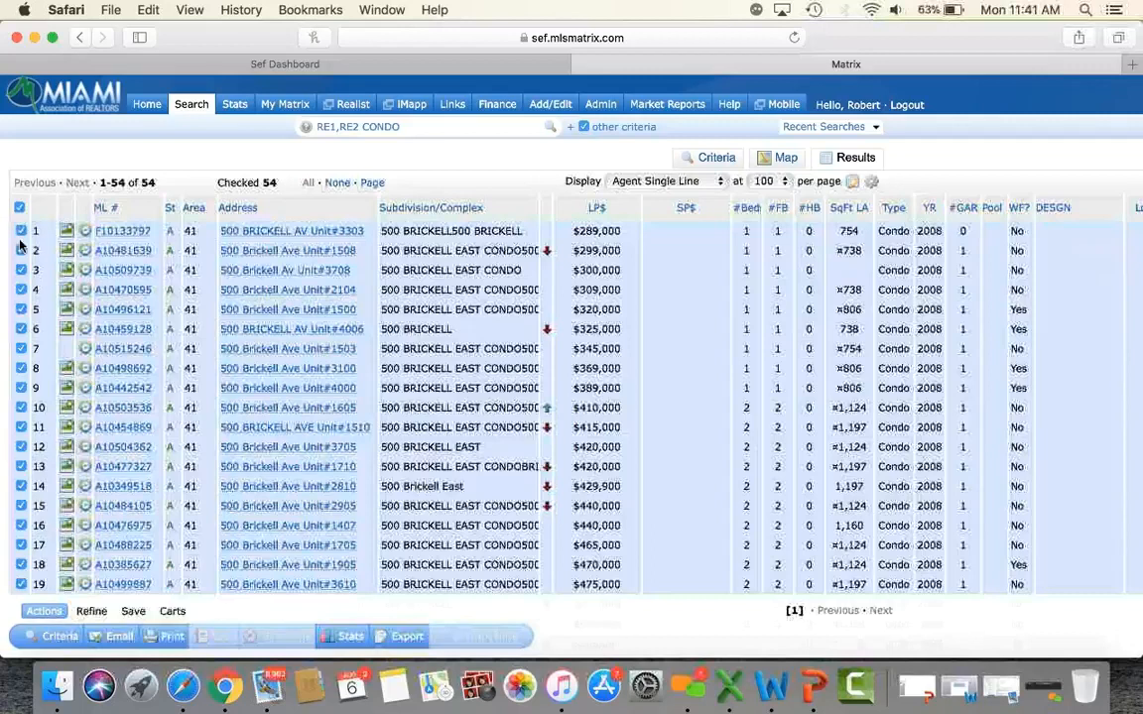
left_click(19, 211)
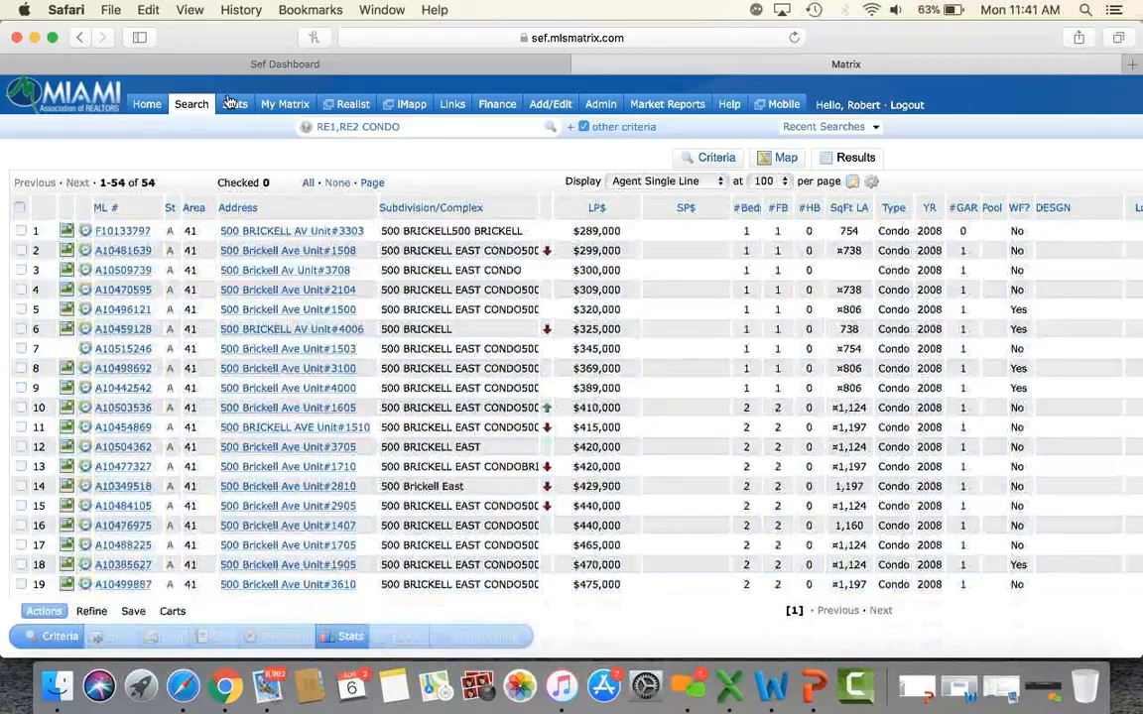
left_click(310, 183)
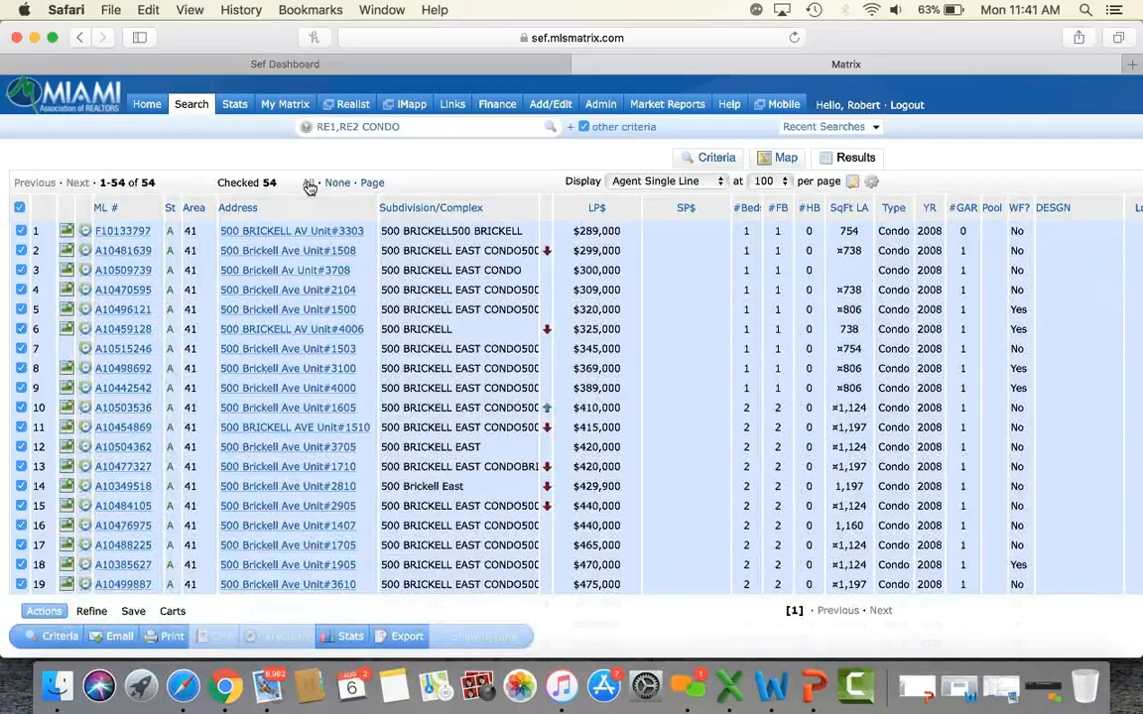
left_click(175, 636)
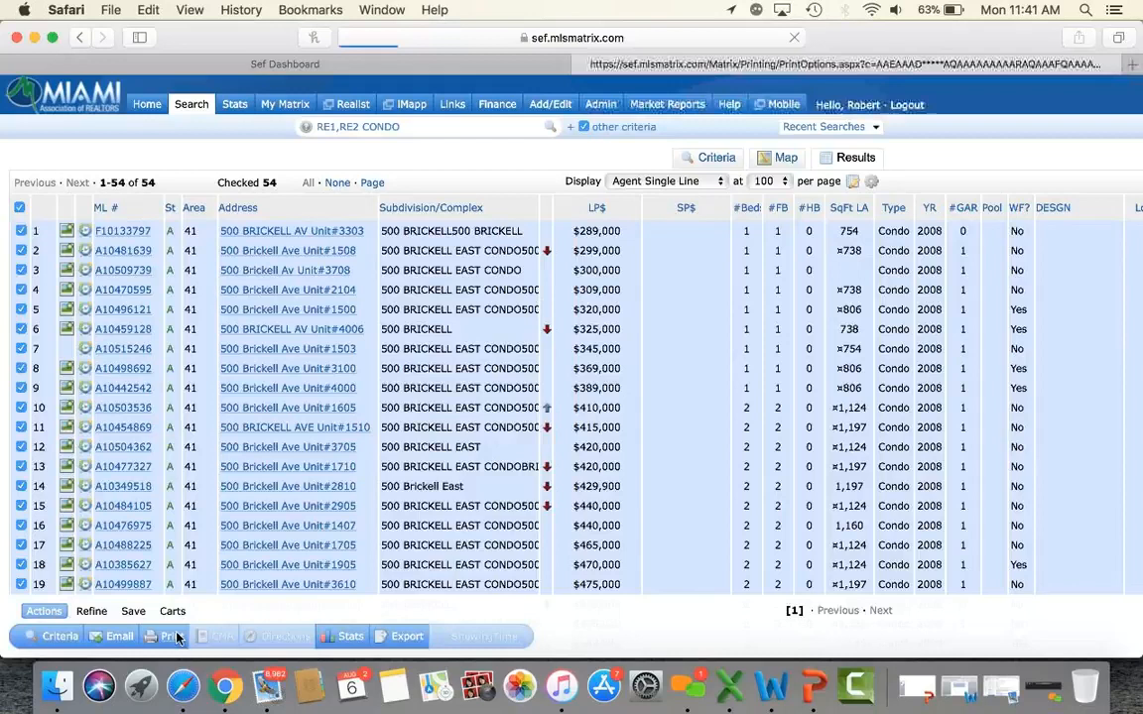
scroll(212, 400, "down", 3)
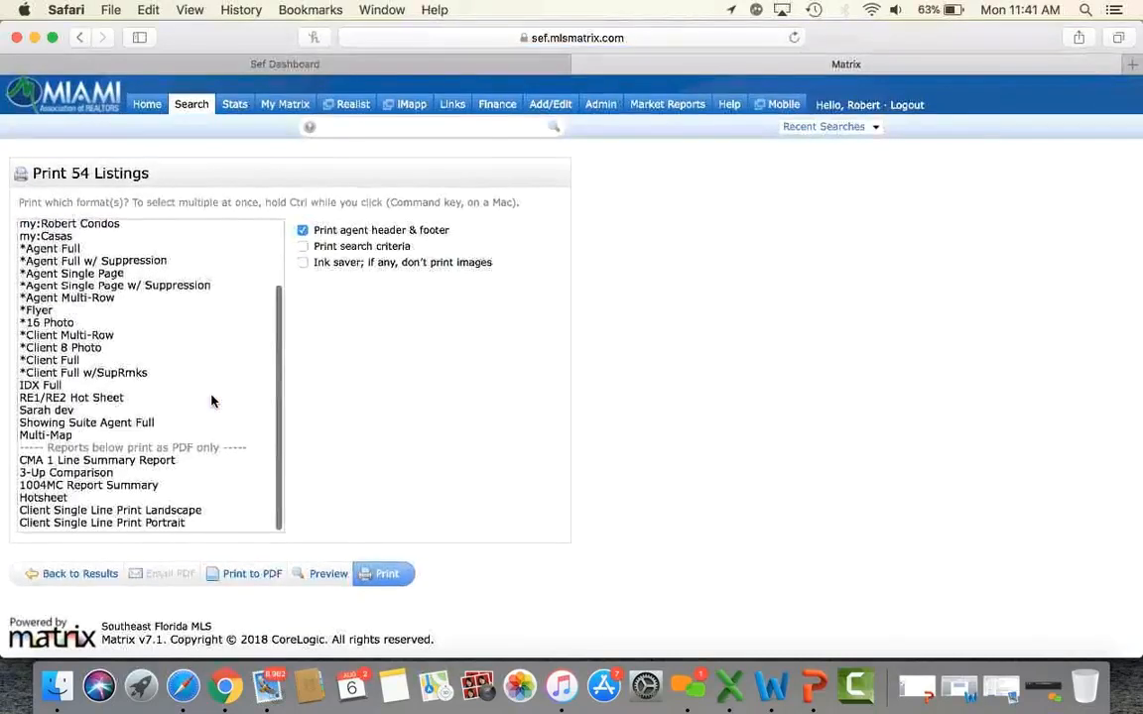
left_click(99, 487)
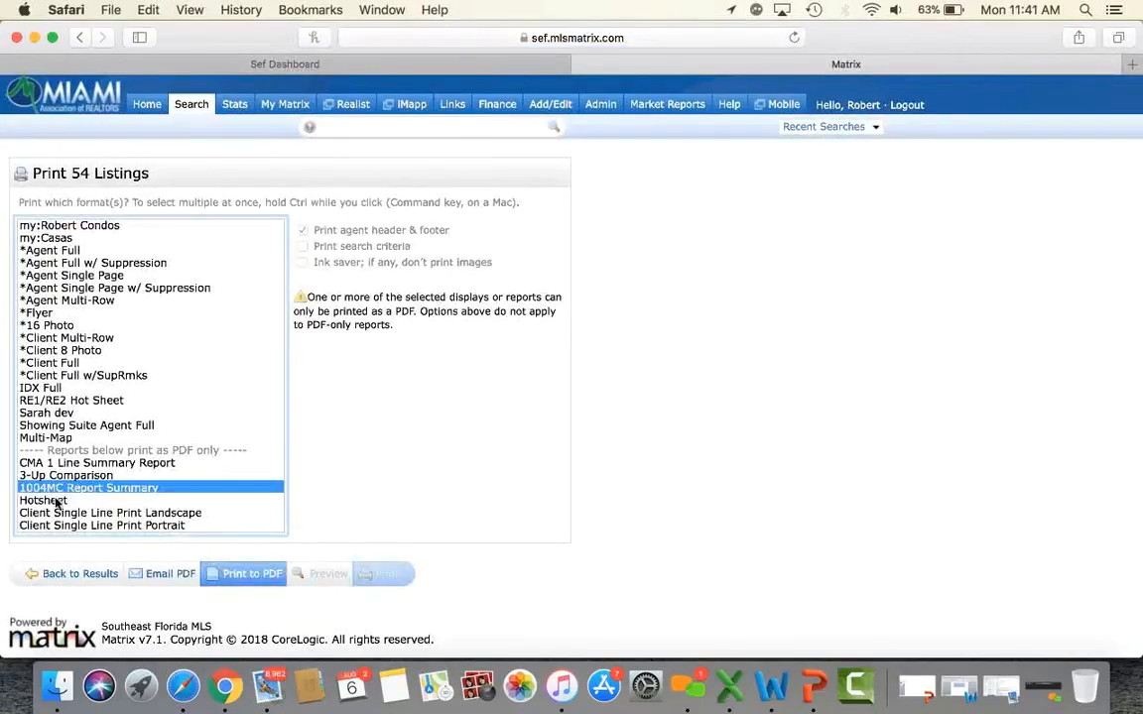
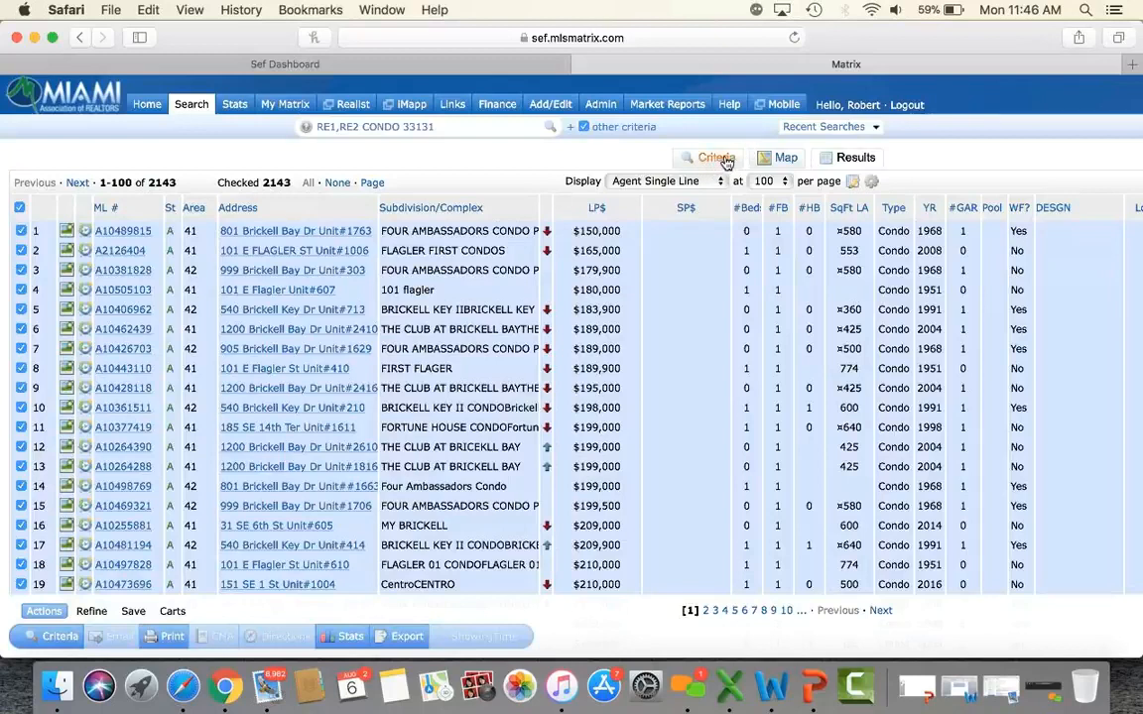
Leave the 2,143-listing 33131 condo results for the Home dashboard.
left_click(144, 106)
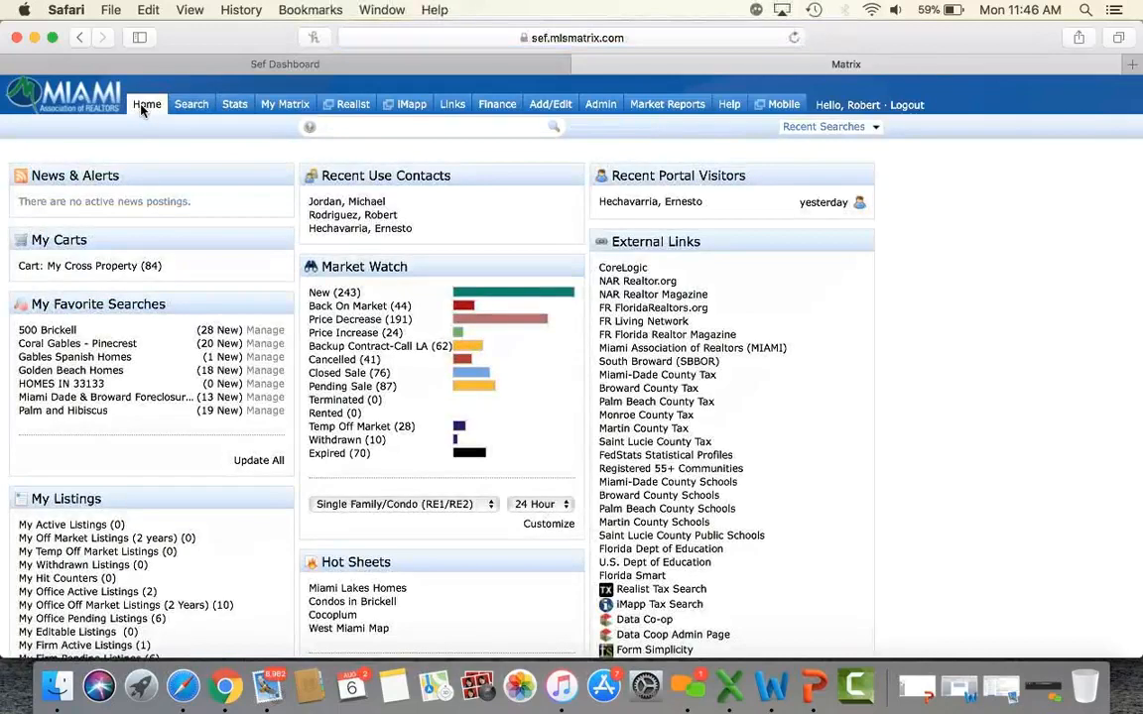
Open the Stats page with presets like Historic Count of Active Listings.
left_click(235, 105)
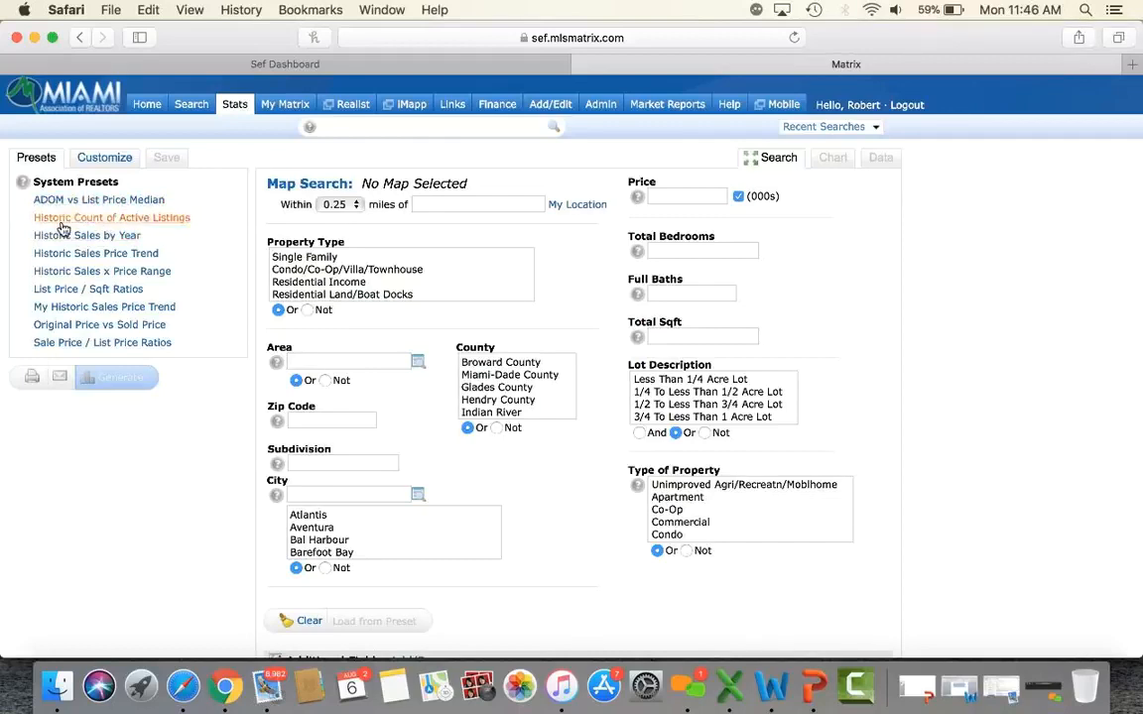
Generate the Historic Count of Active Listings chart for Single Family homes in DORAL.
left_click(142, 223)
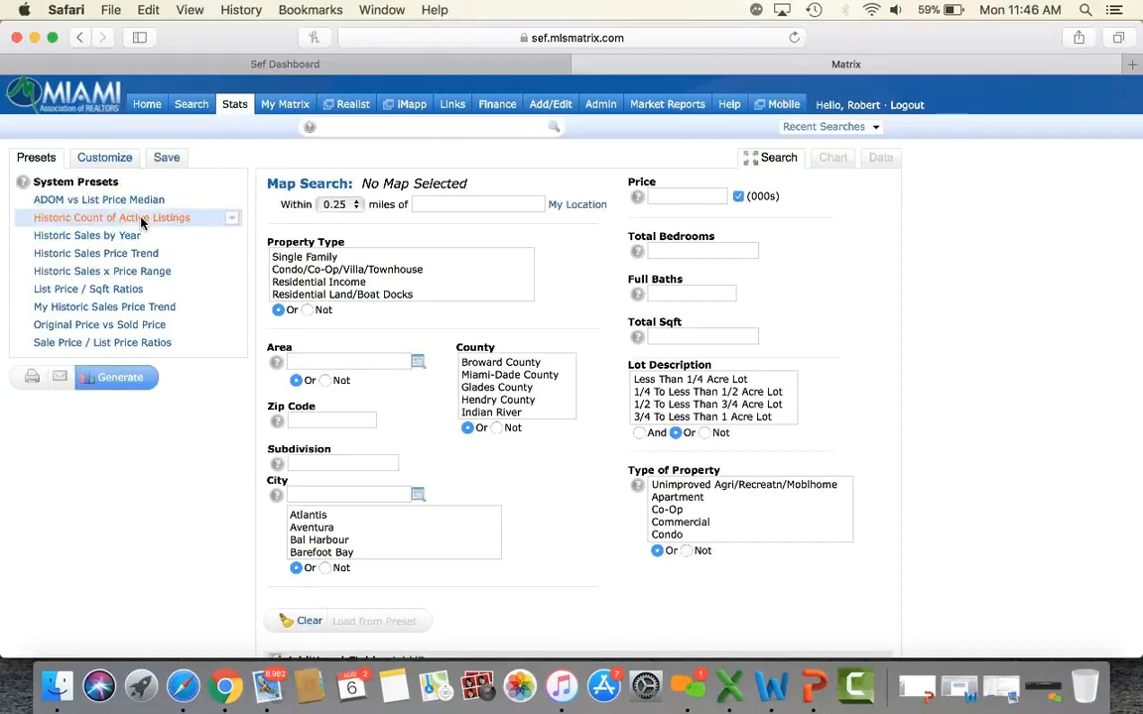
left_click(300, 259)
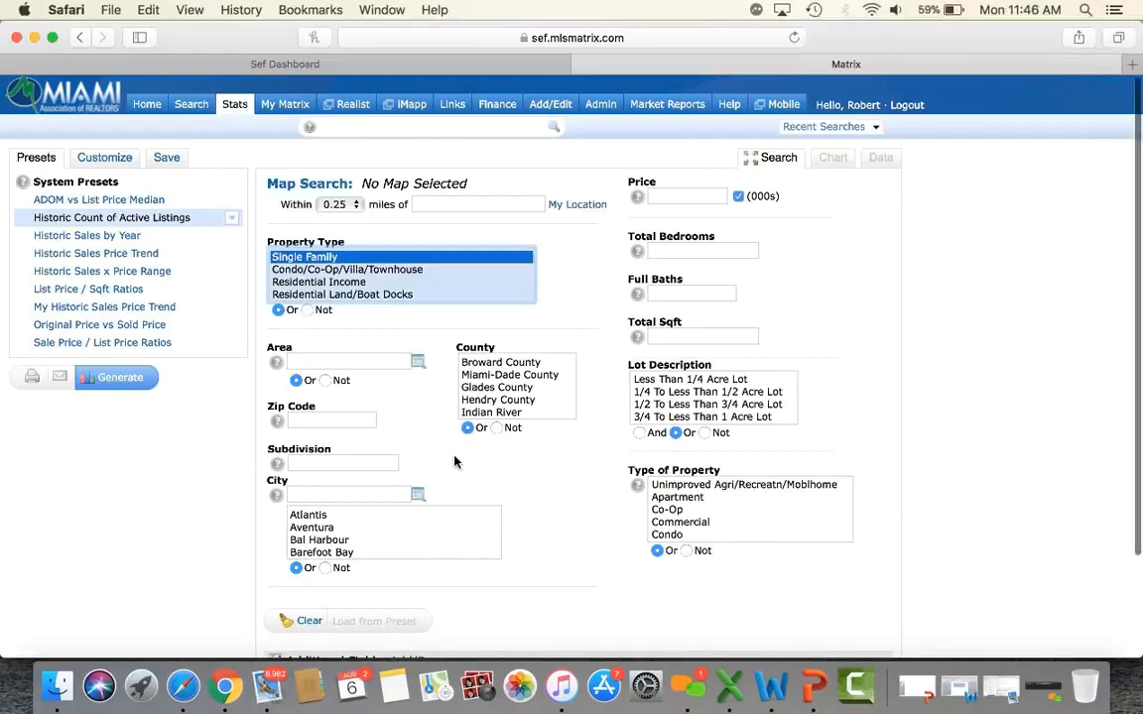
scroll(335, 453, "down", 1)
left_click(335, 453)
type("DORAL")
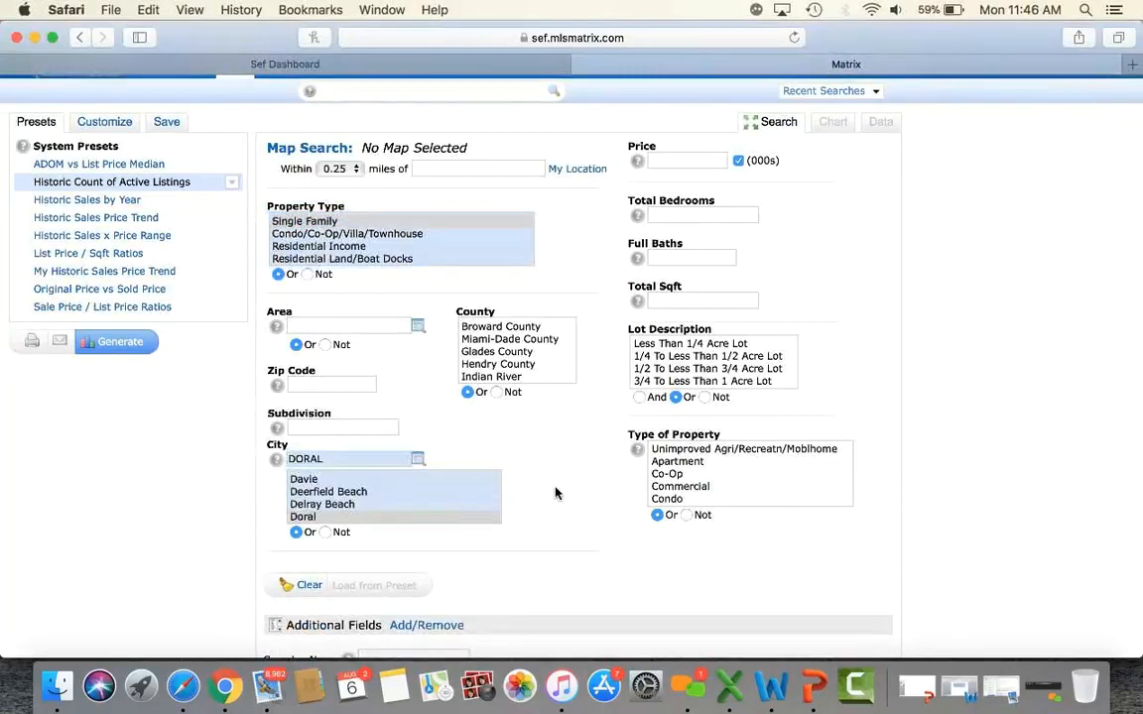
scroll(555, 492, "down", 1)
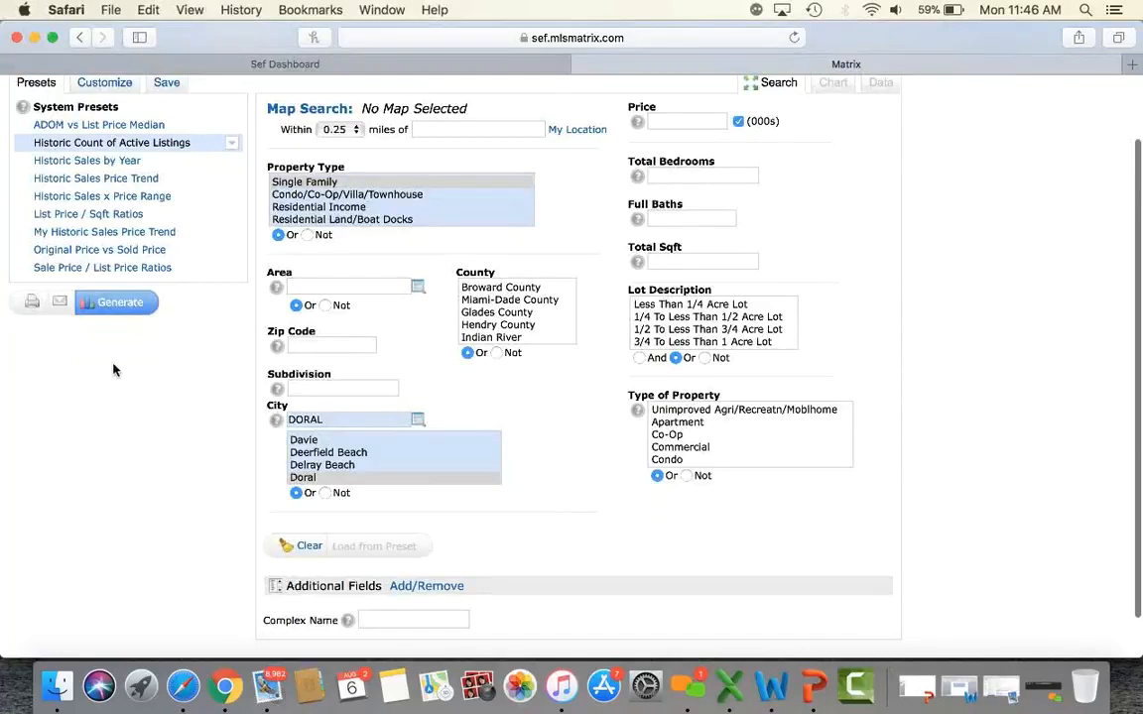
left_click(113, 302)
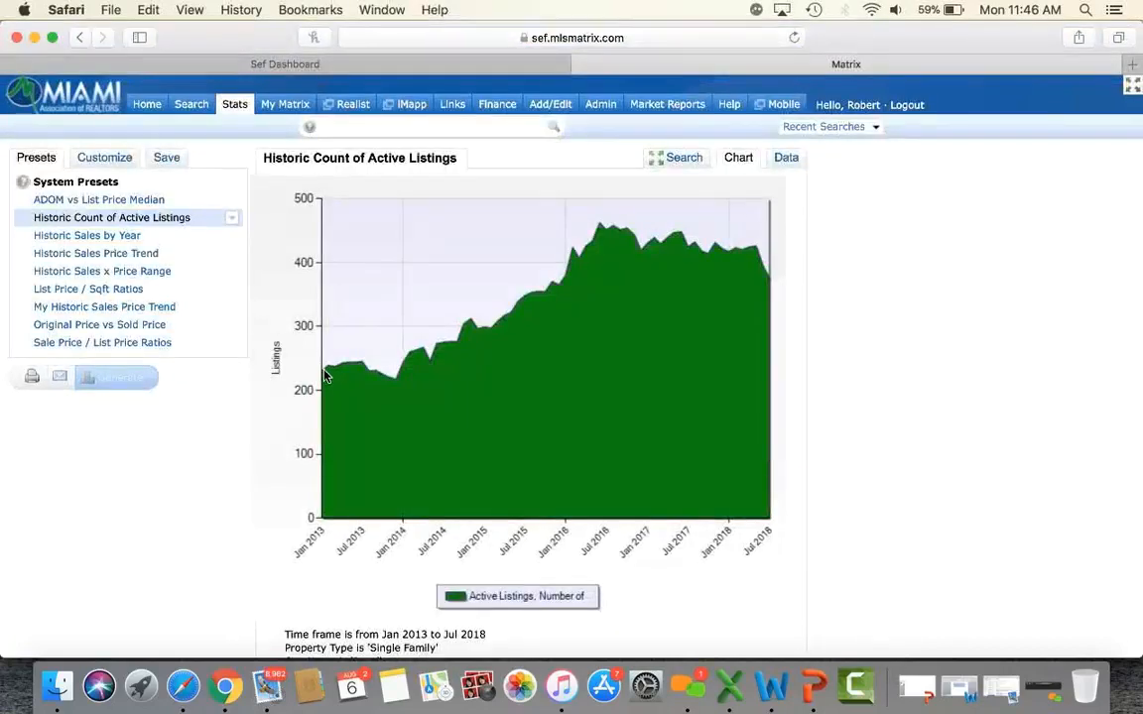
mouse_move(325, 375)
mouse_move(769, 284)
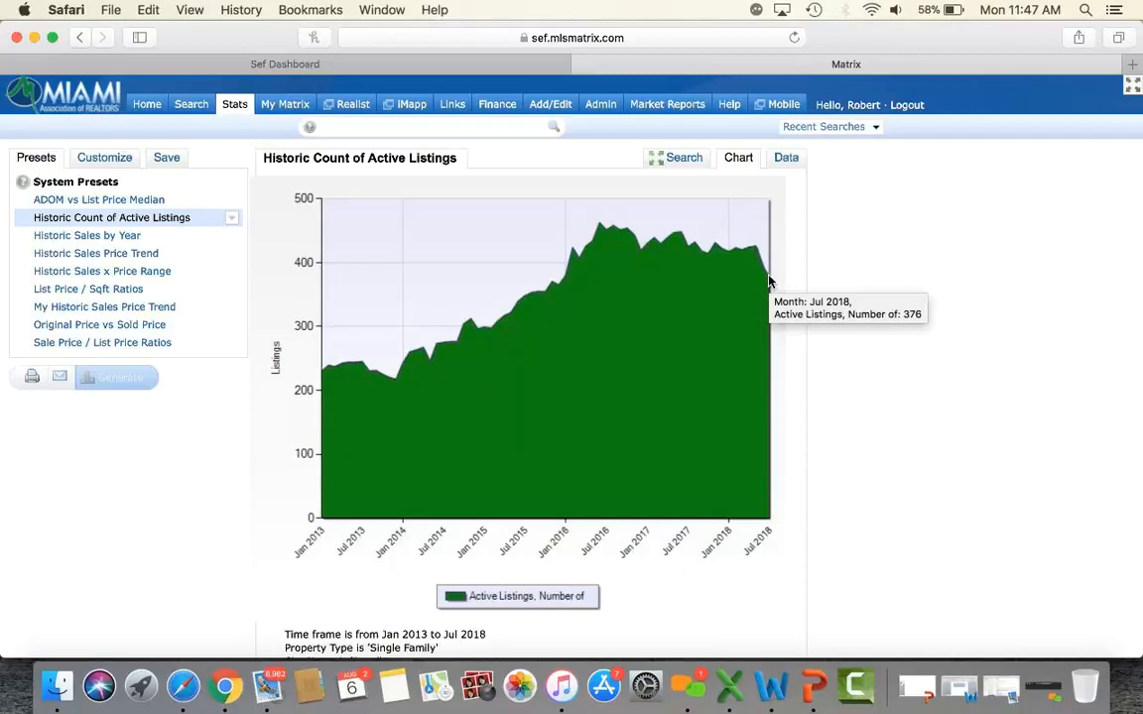
left_click(790, 160)
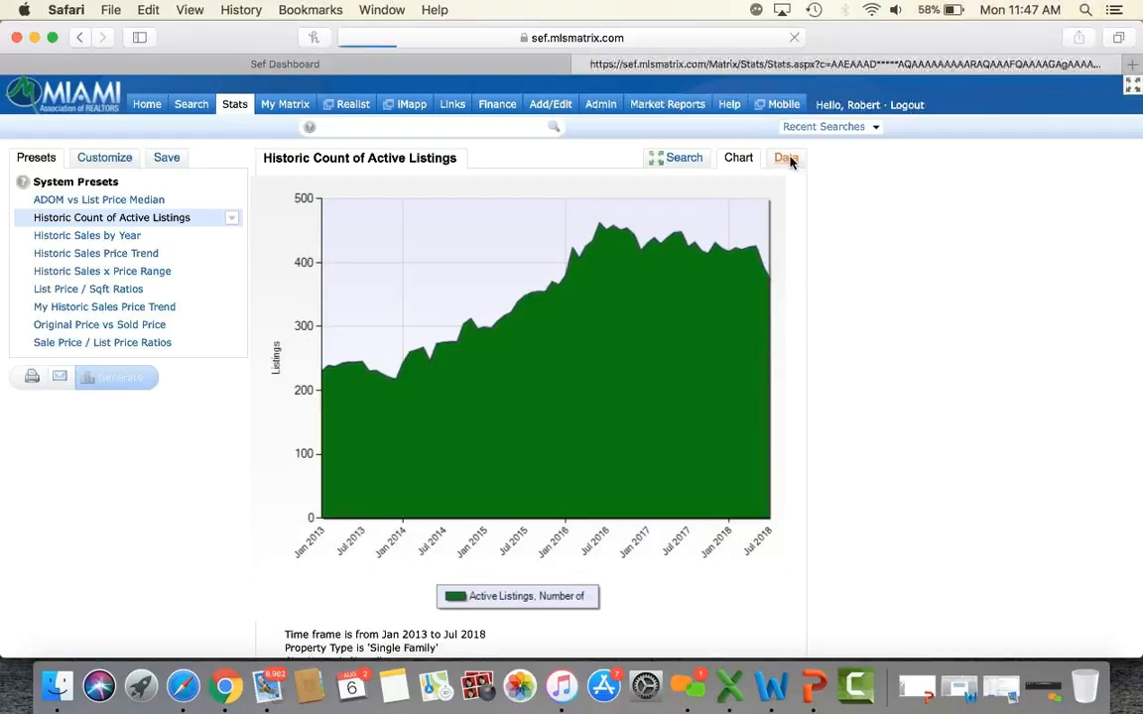
Review Doral's monthly active-listings table, peaking at 462 in Jun 2016, then select Historic Sales by Year.
scroll(878, 386, "down", 1)
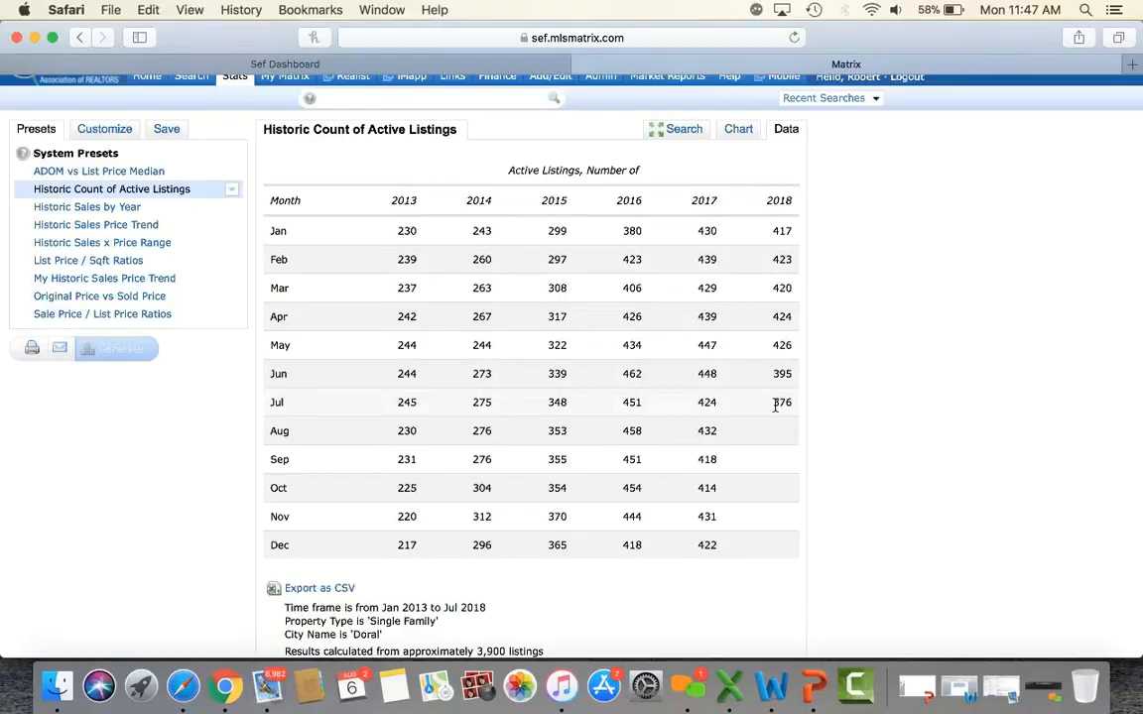
scroll(940, 332, "down", 2)
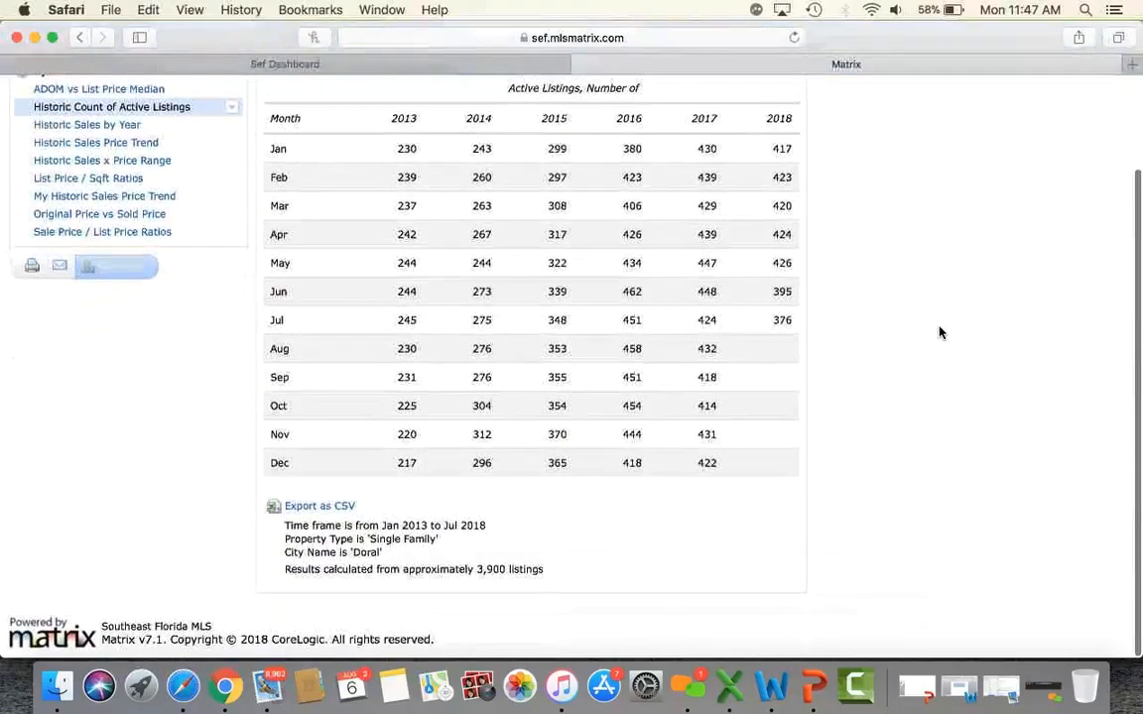
scroll(940, 332, "up", 3)
scroll(941, 332, "down", 1)
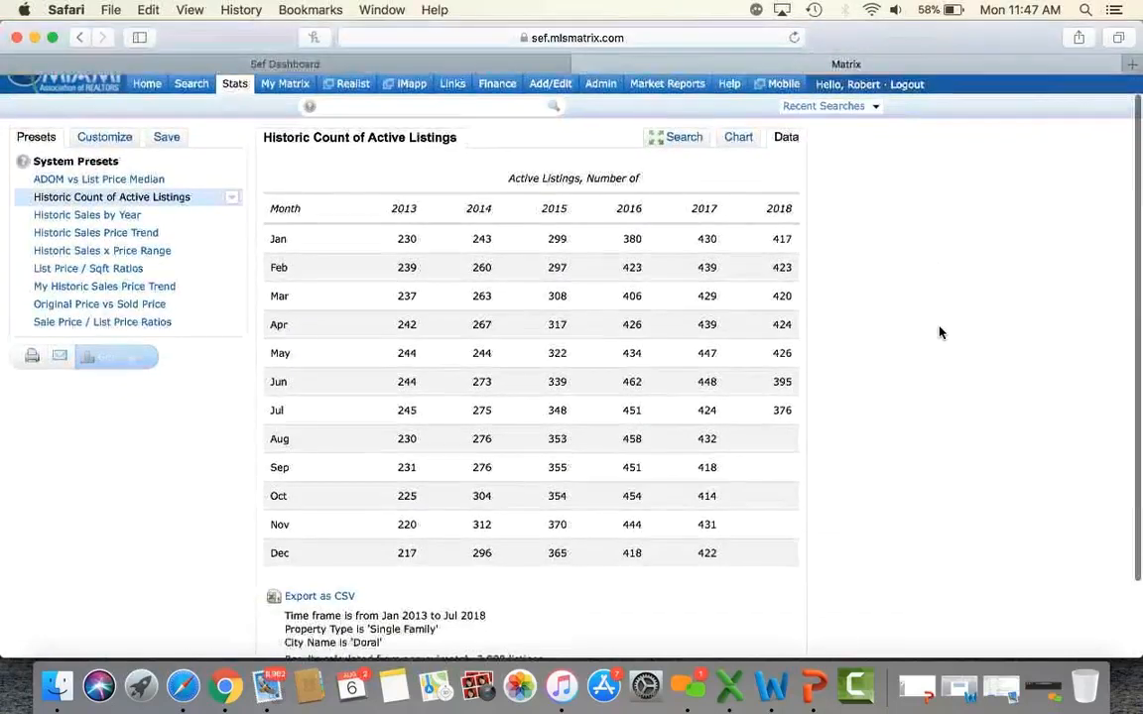
left_click(115, 217)
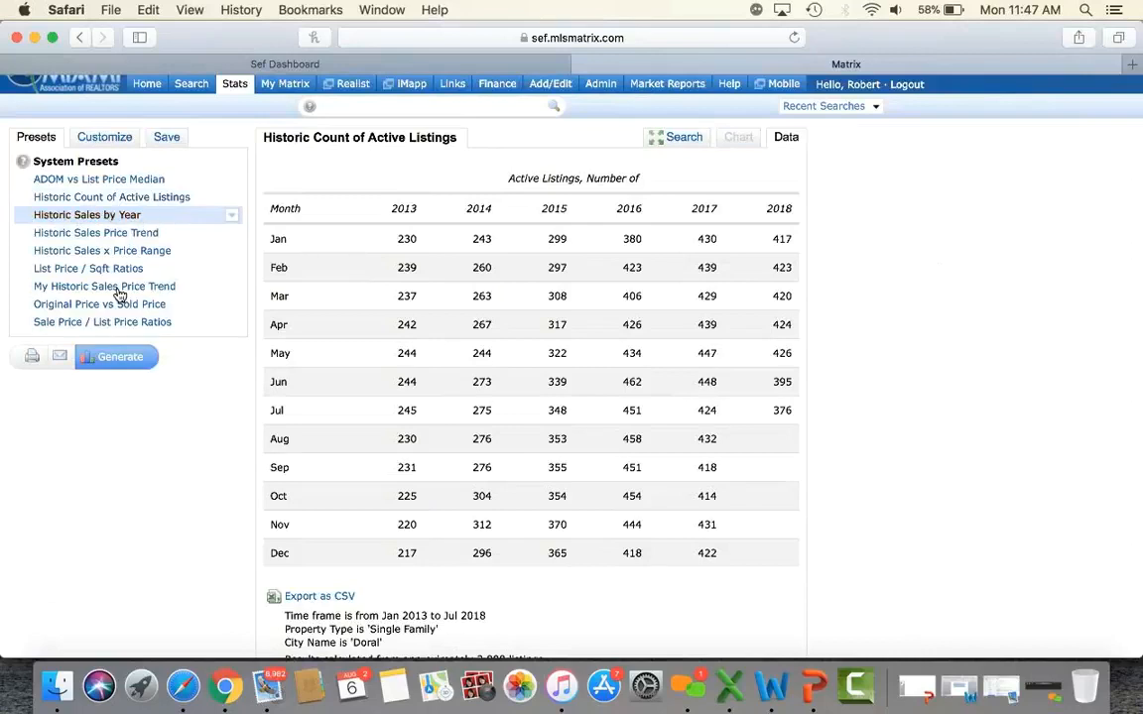
Generate the Historic Sales by Year table of single-family sales, Jan 2012–Dec 2017.
left_click(127, 361)
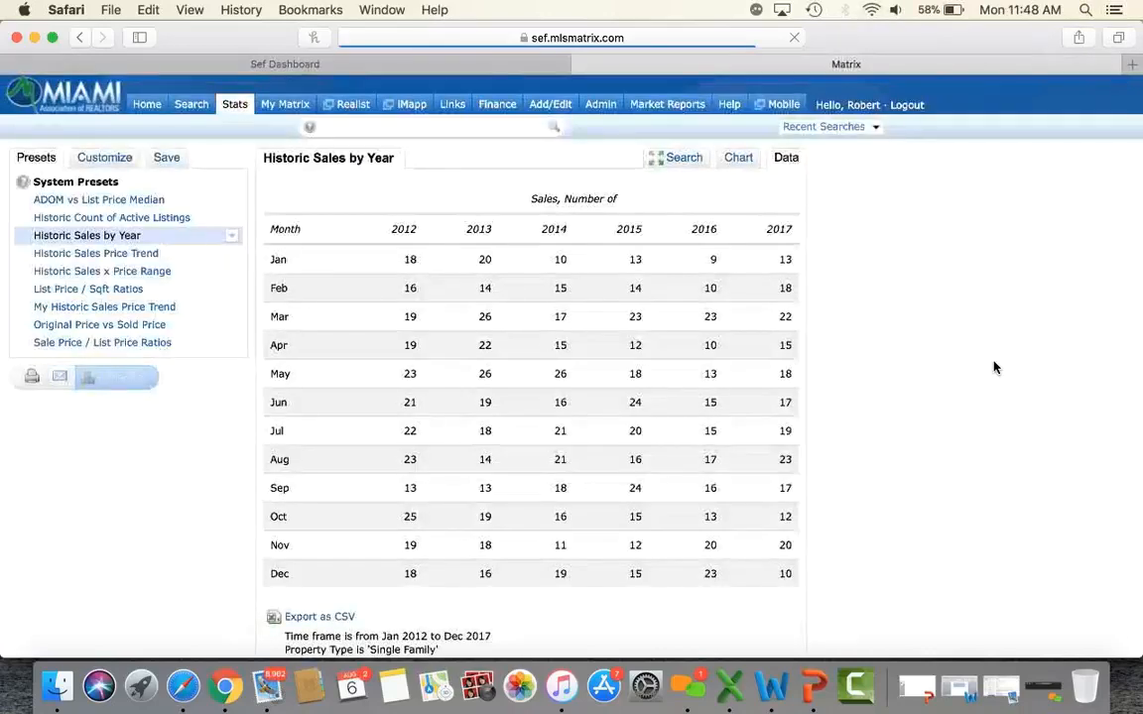
scroll(995, 368, "down", 3)
scroll(995, 368, "up", 3)
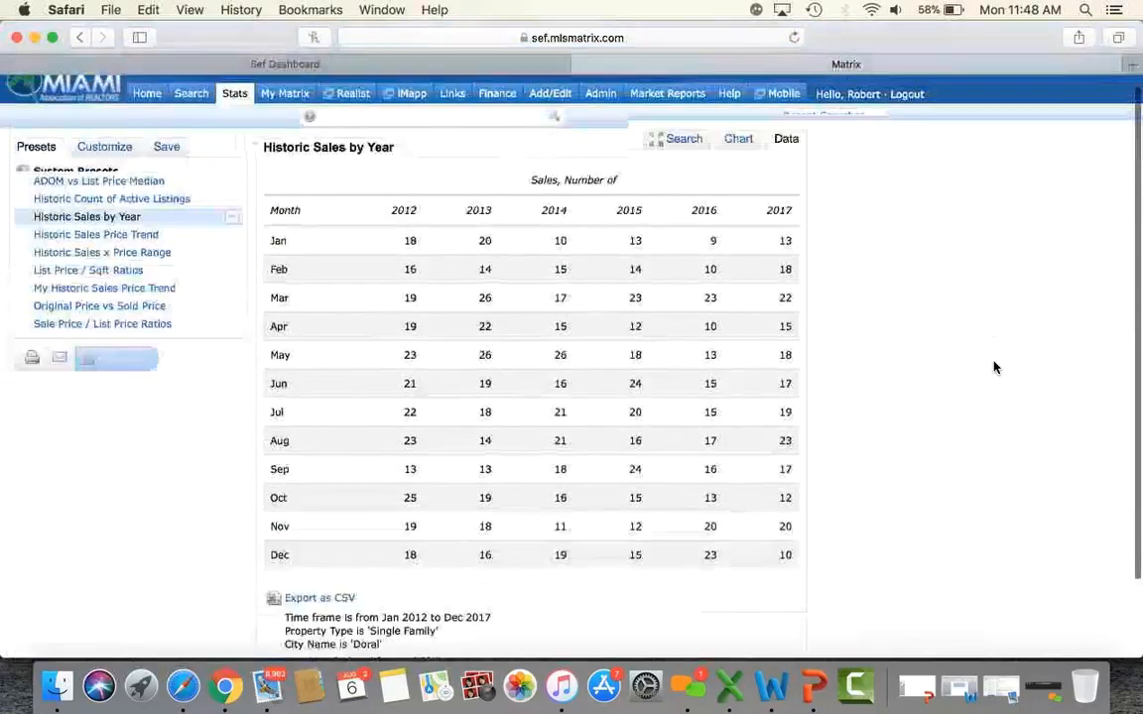
scroll(804, 402, "down", 1)
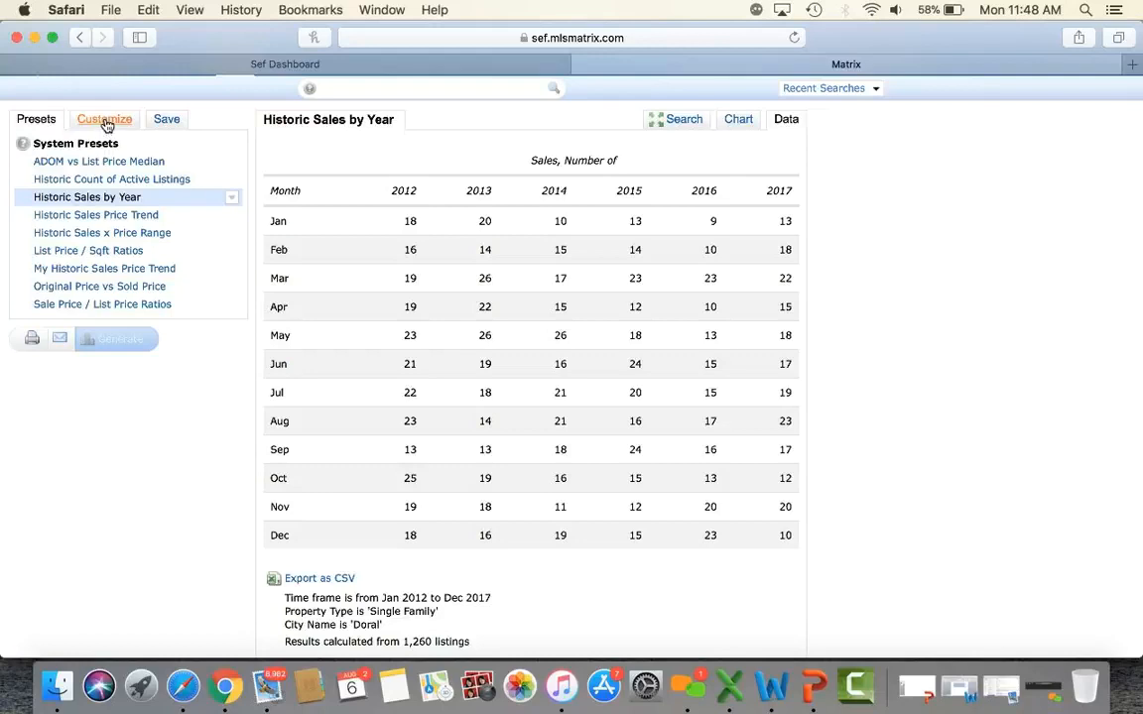
scroll(177, 250, "up", 2)
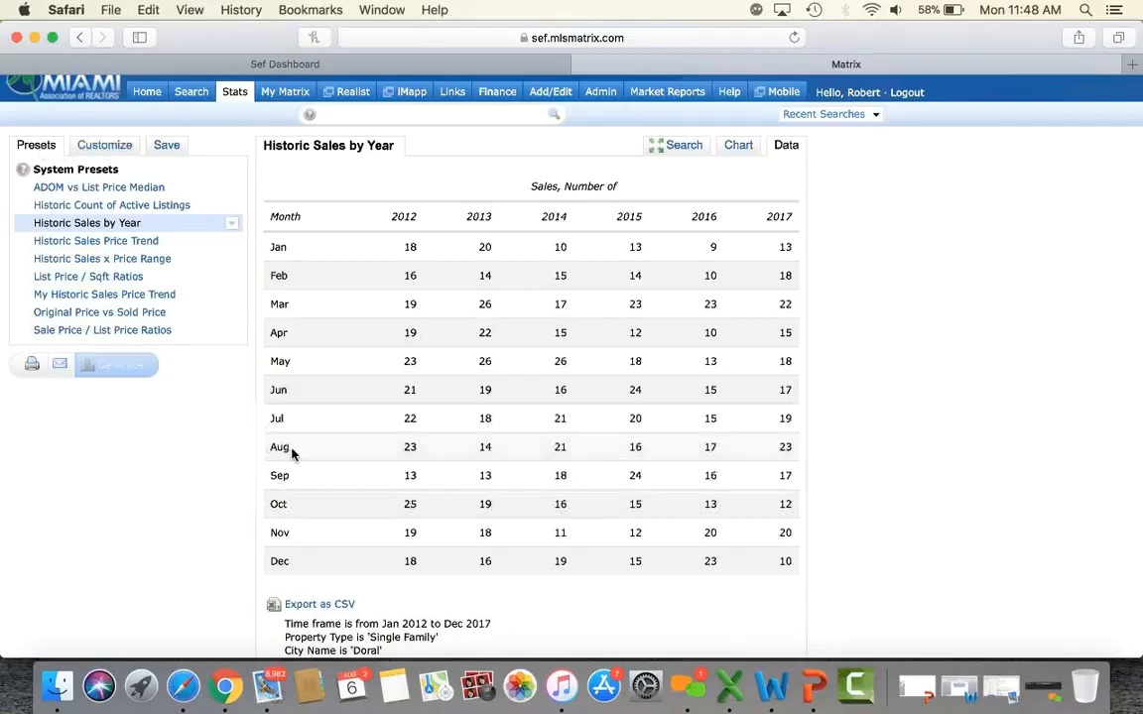
scroll(292, 454, "down", 3)
scroll(293, 454, "up", 3)
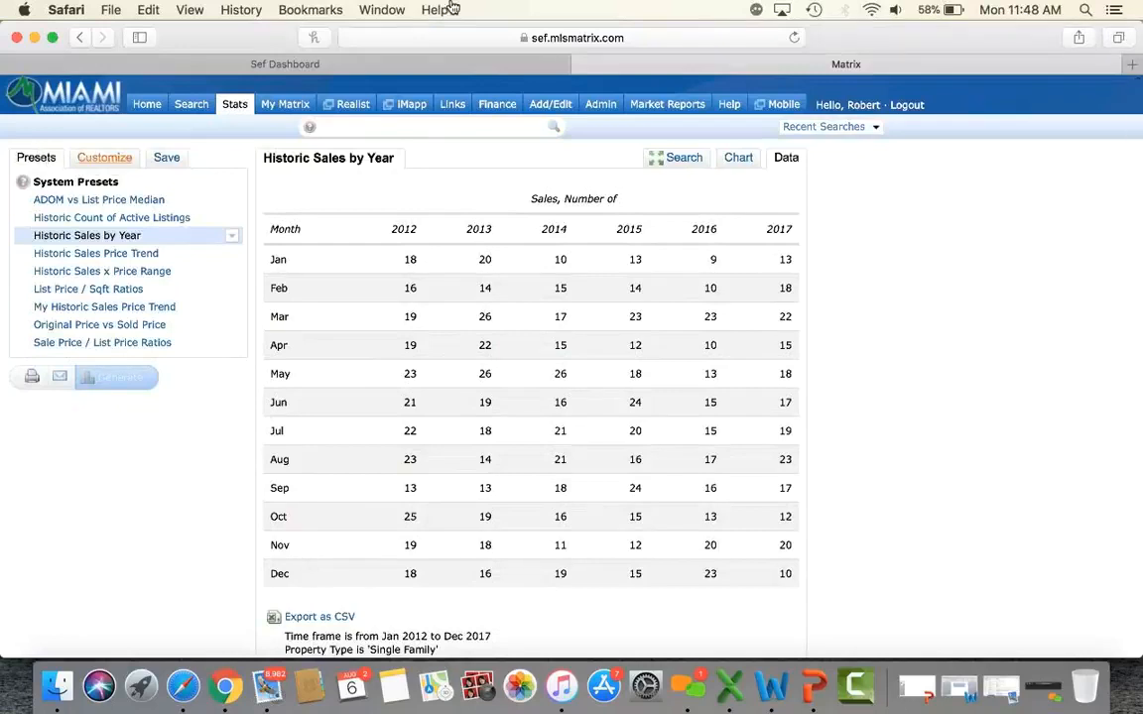
Reload the report page, resending the form data, and dismiss the Wi-Fi menu.
left_click(793, 38)
left_click(722, 157)
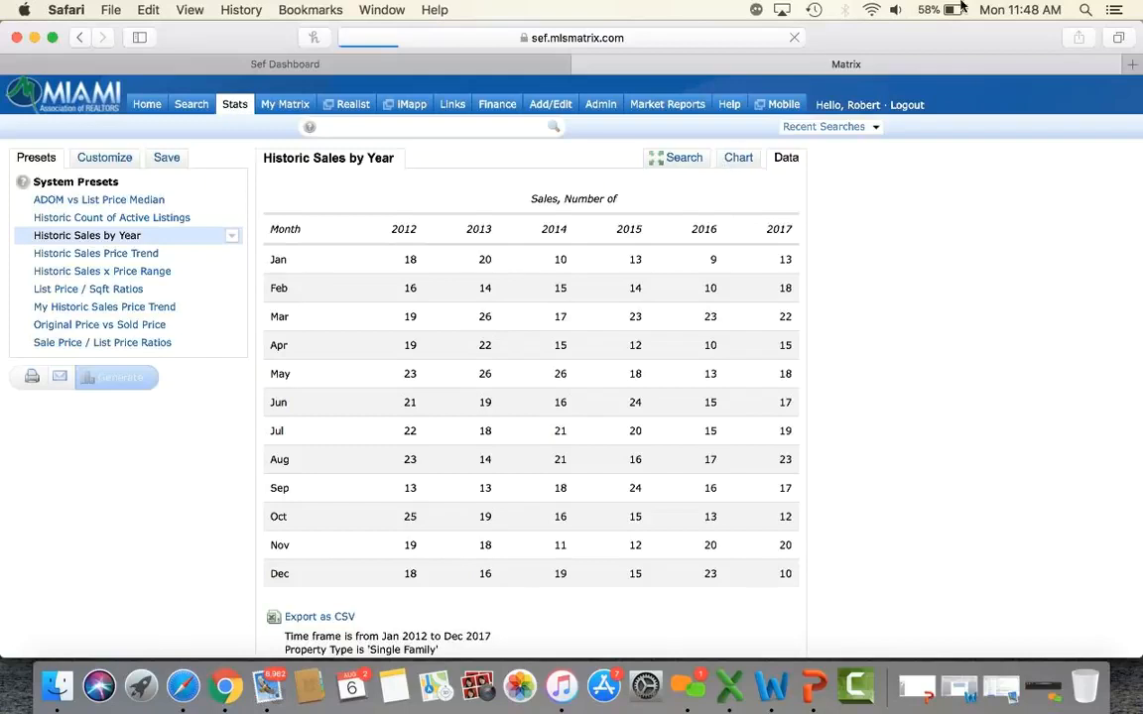
left_click(871, 10)
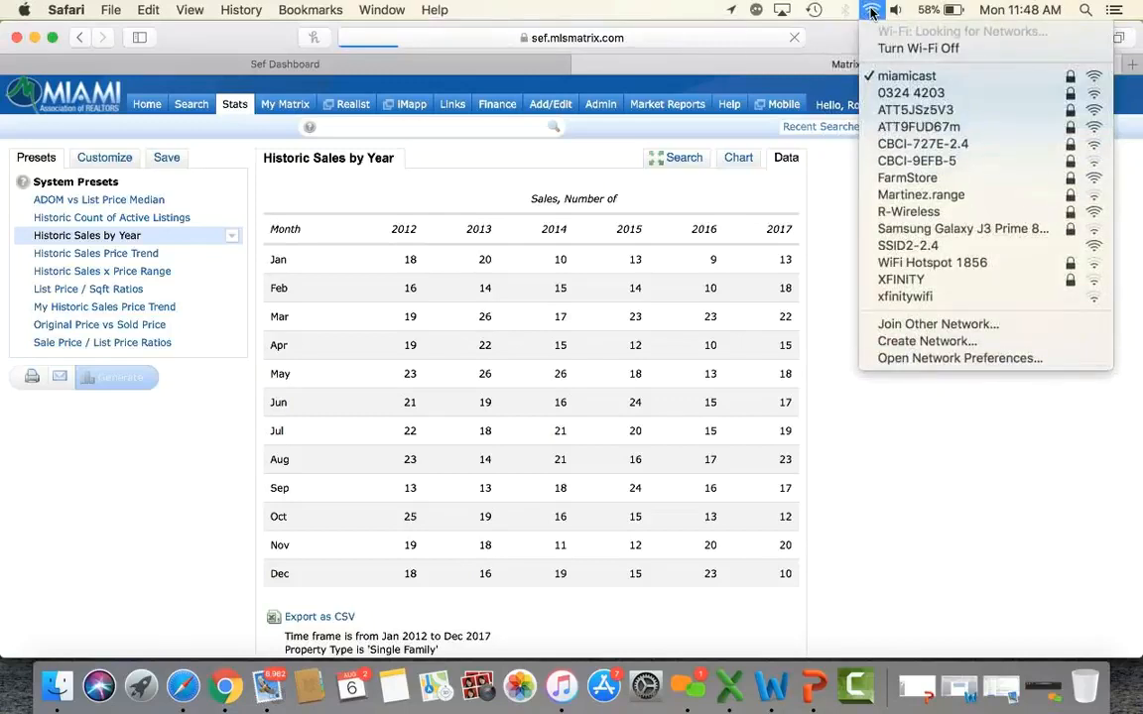
left_click(871, 10)
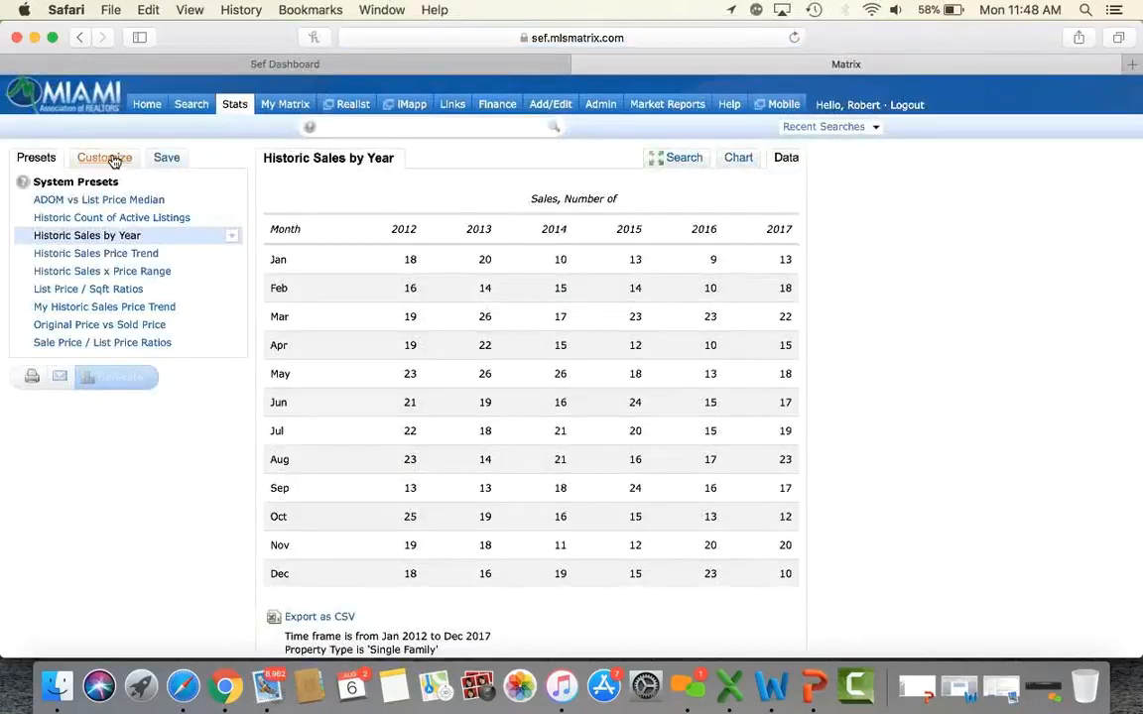
Rerun Historic Sales by Year with the time frame set to Year to Date (2018).
left_click(114, 160)
left_click(109, 210)
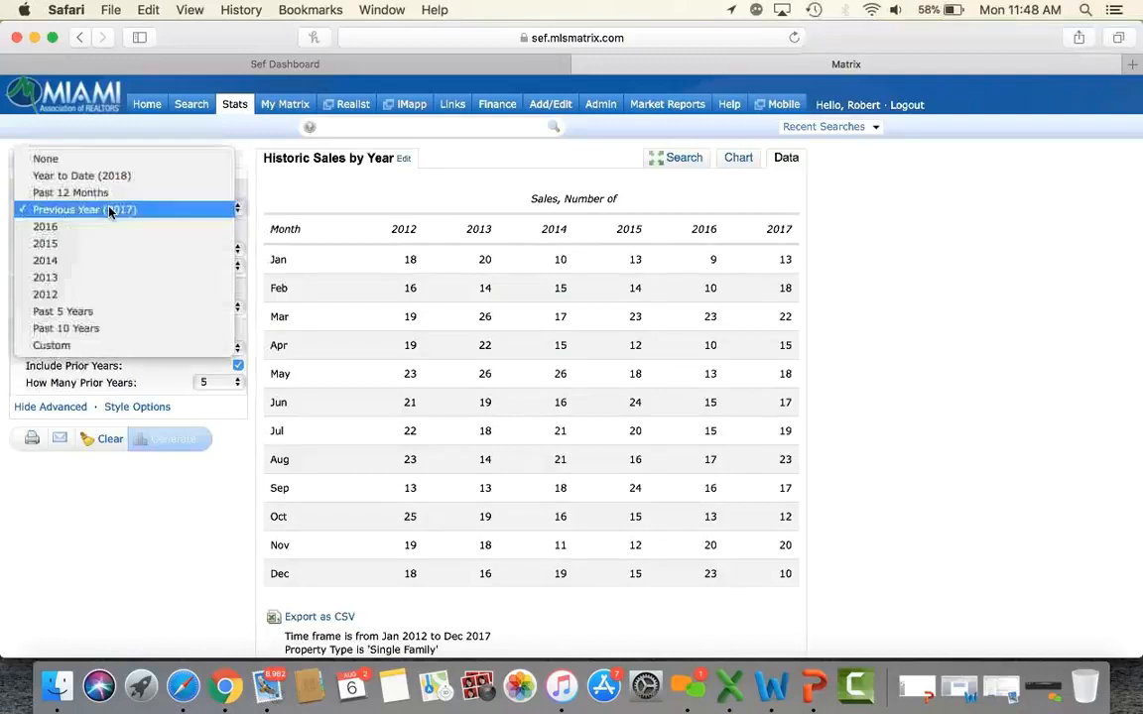
left_click(122, 179)
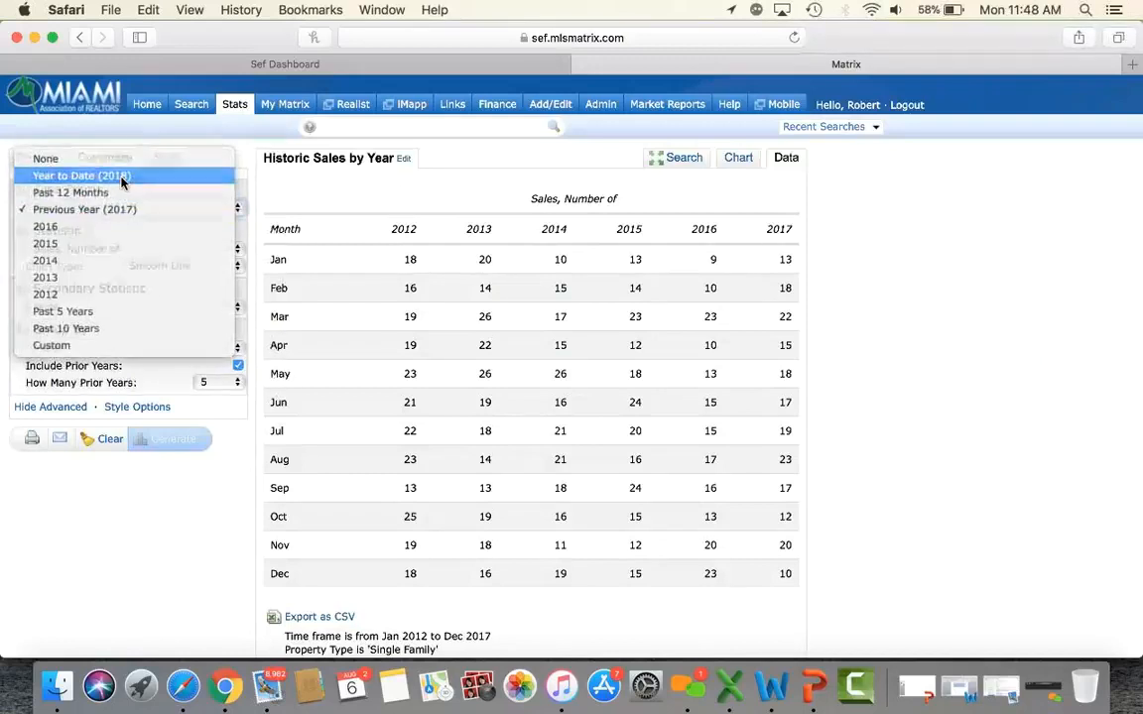
left_click(164, 438)
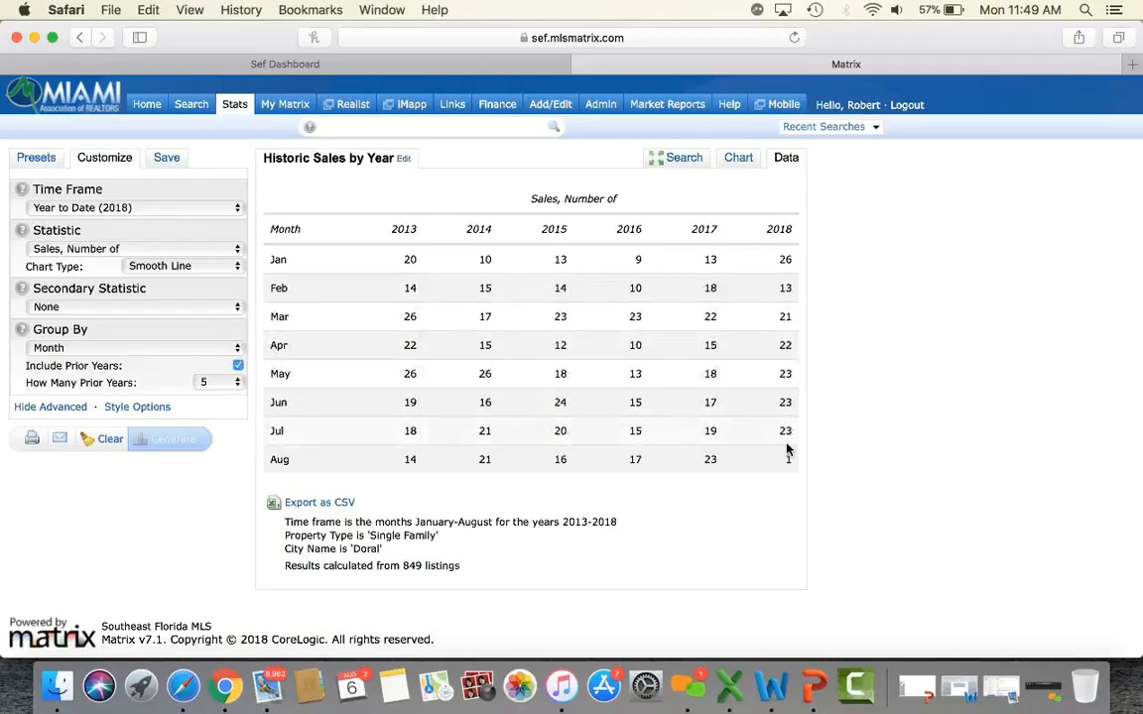
Generate the Historic Sales Price Trend report of Doral median sale prices, 2008–July 2018.
left_click(33, 161)
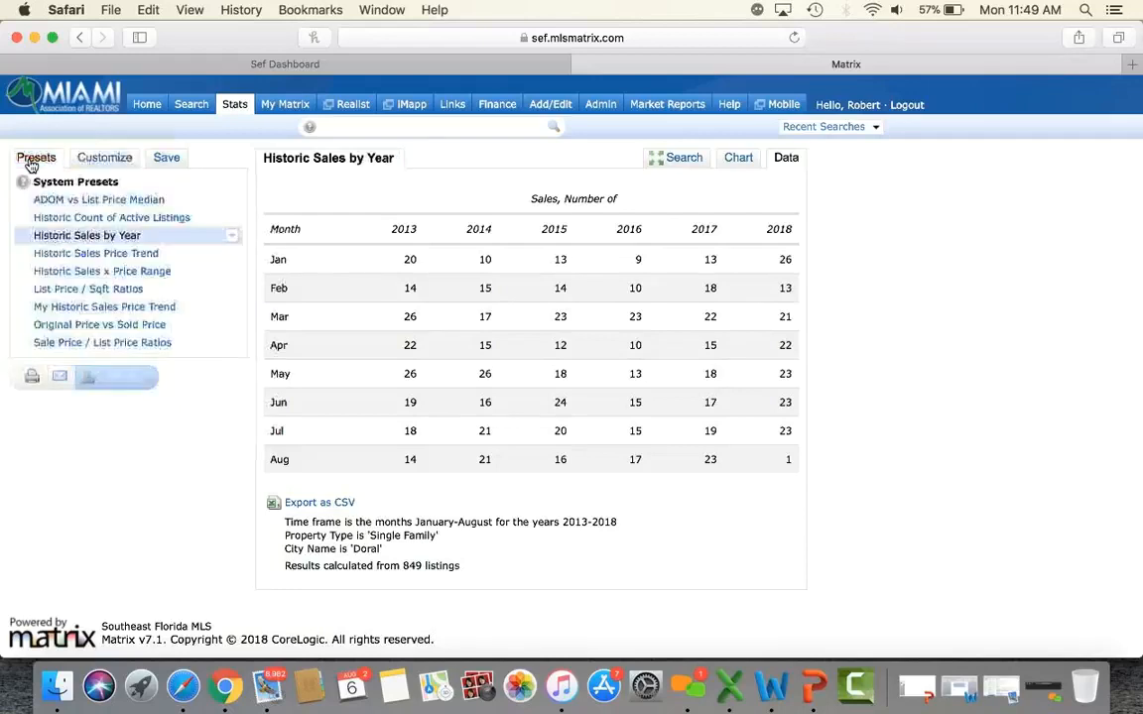
left_click(140, 254)
left_click(132, 383)
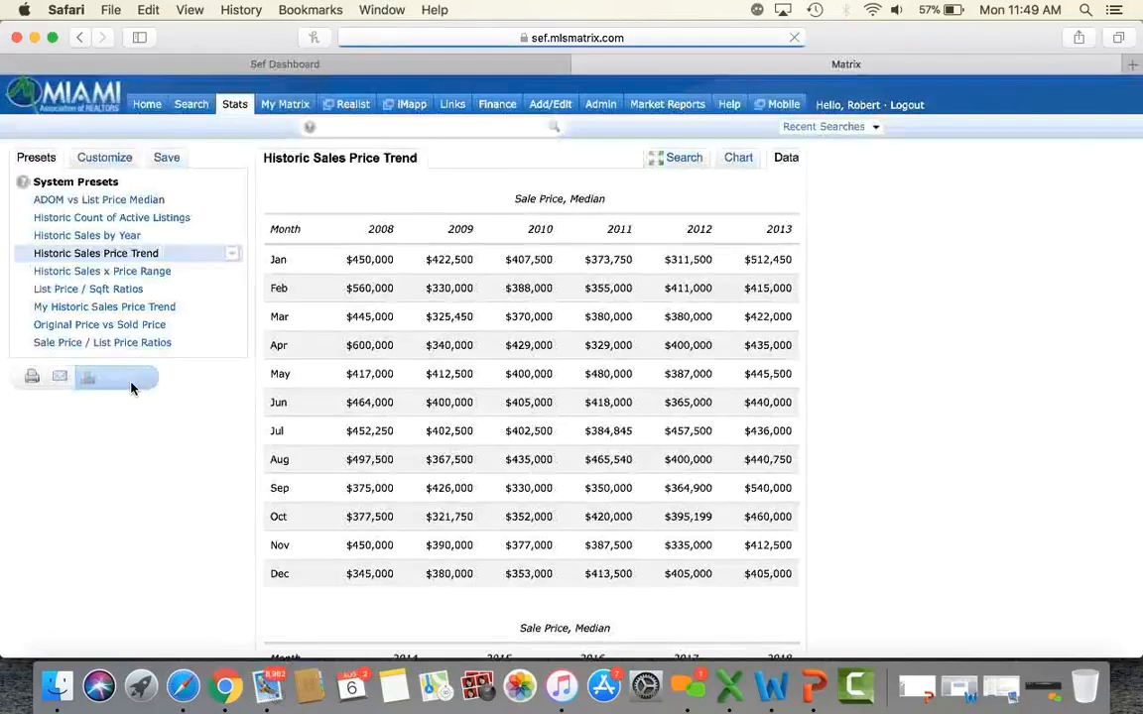
scroll(898, 375, "down", 10)
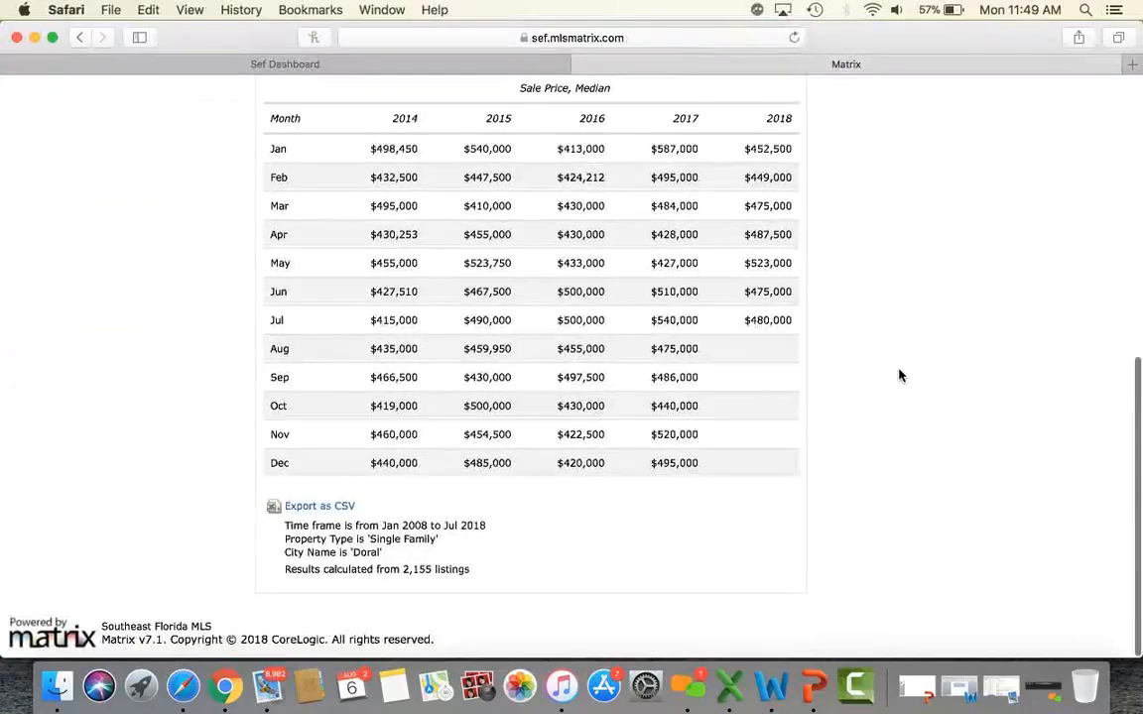
scroll(899, 375, "up", 1)
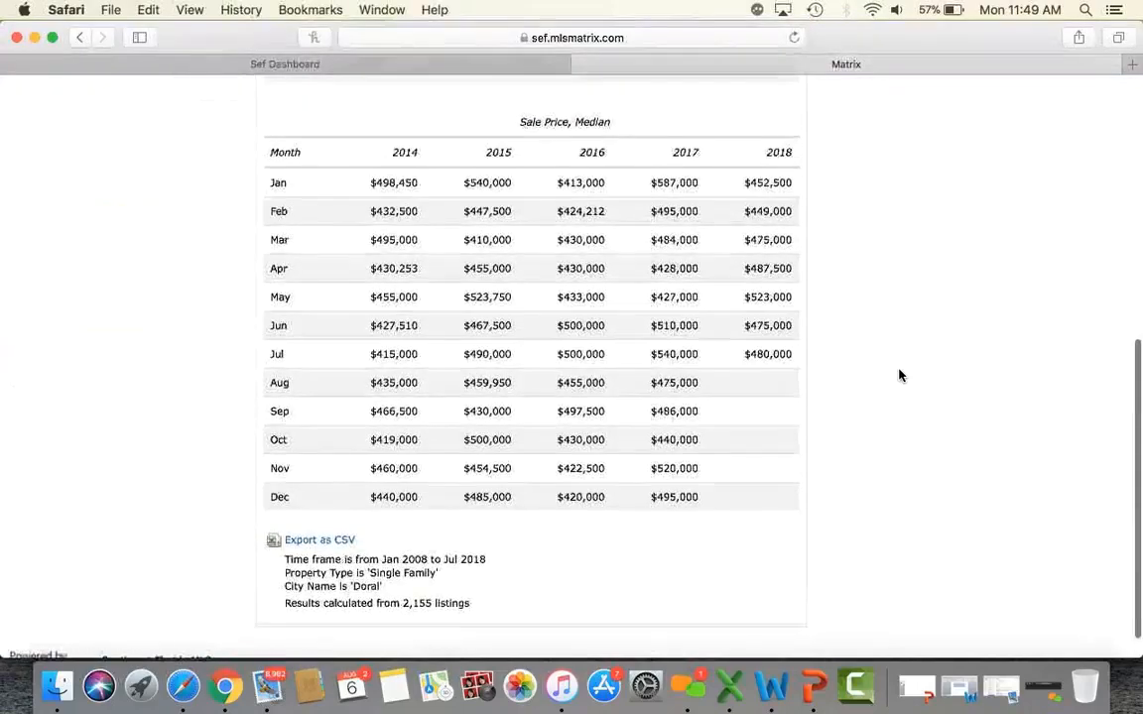
Highlight the 2018 median sale prices from February through July.
double_click(748, 212)
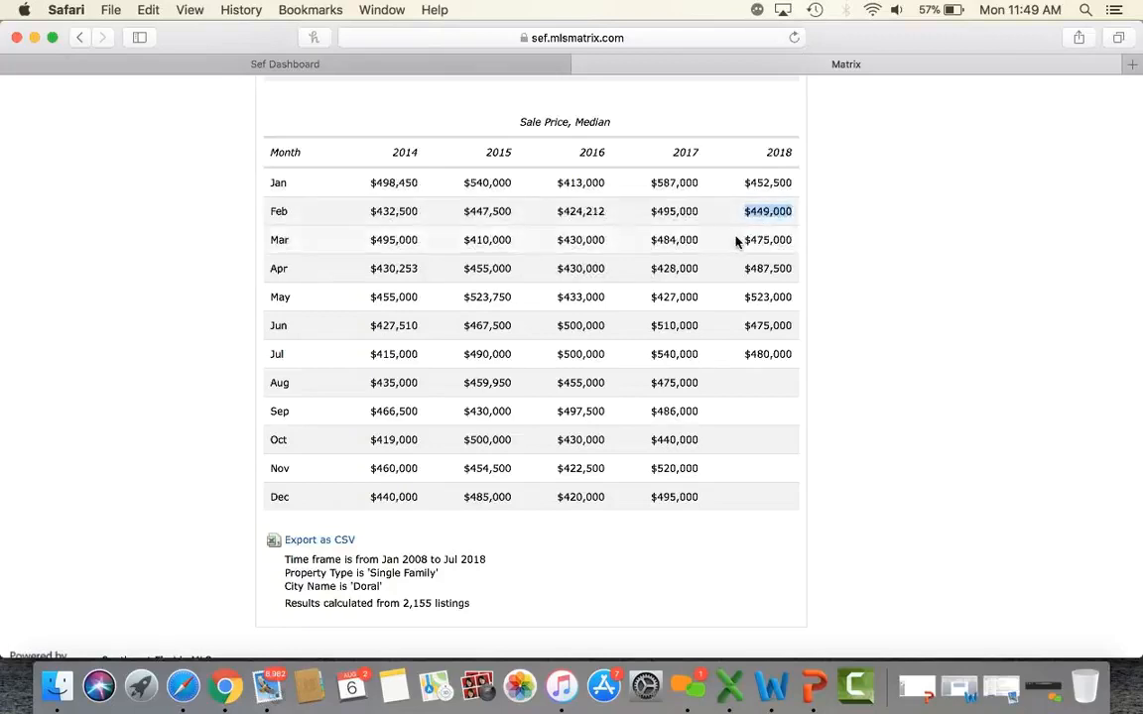
left_click_drag(756, 240, 793, 354)
left_click(849, 291)
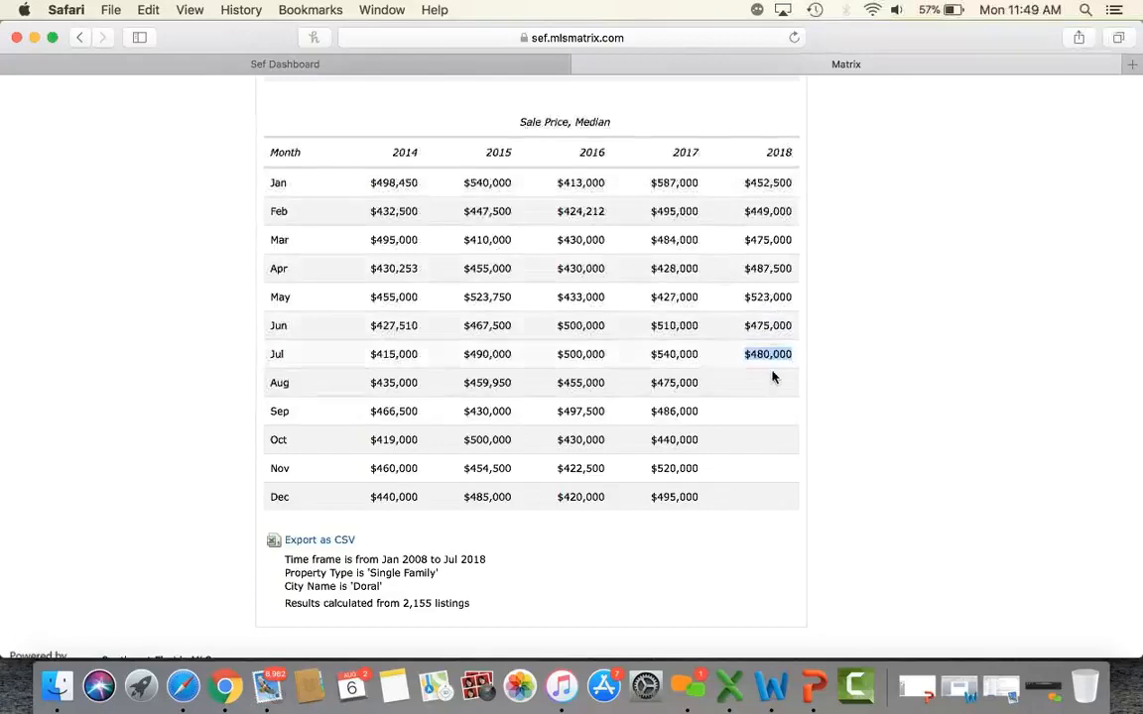
scroll(866, 414, "up", 8)
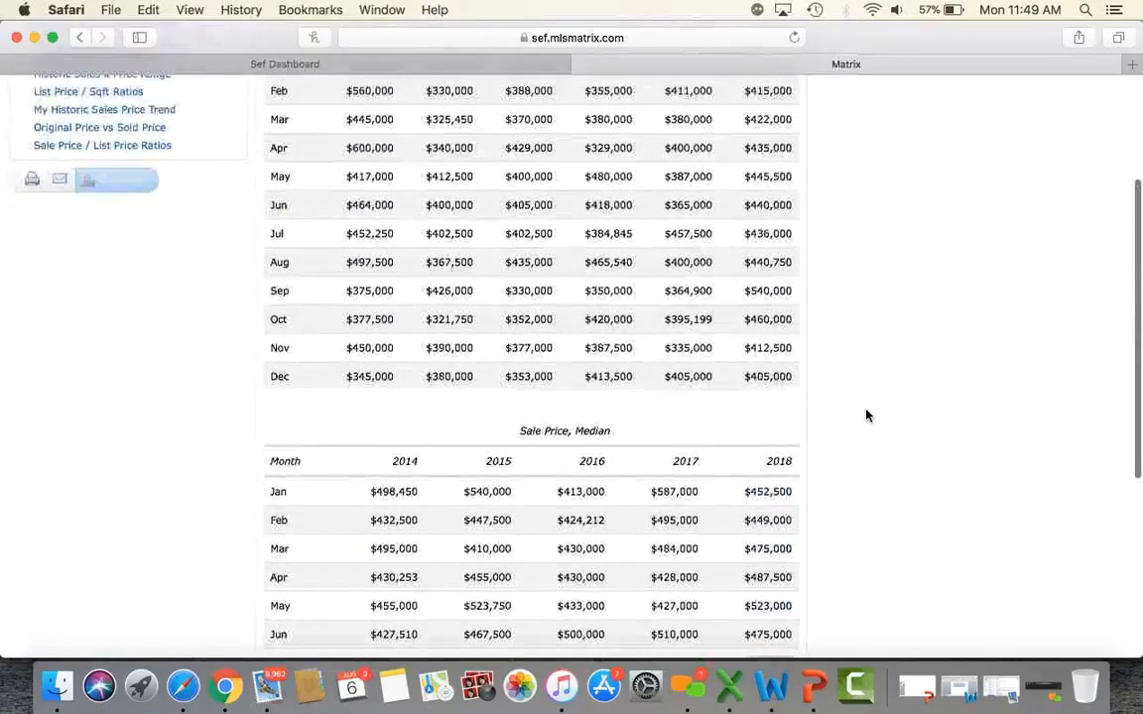
scroll(866, 414, "up", 2)
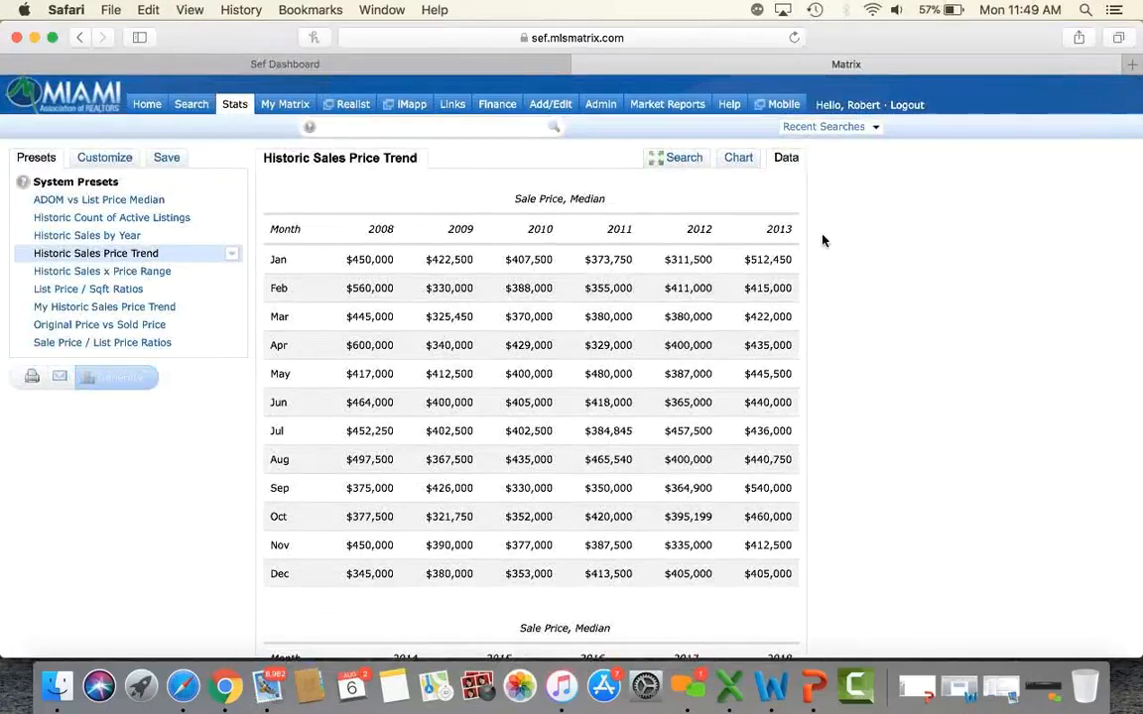
Review the search criteria behind the stats report.
left_click(675, 158)
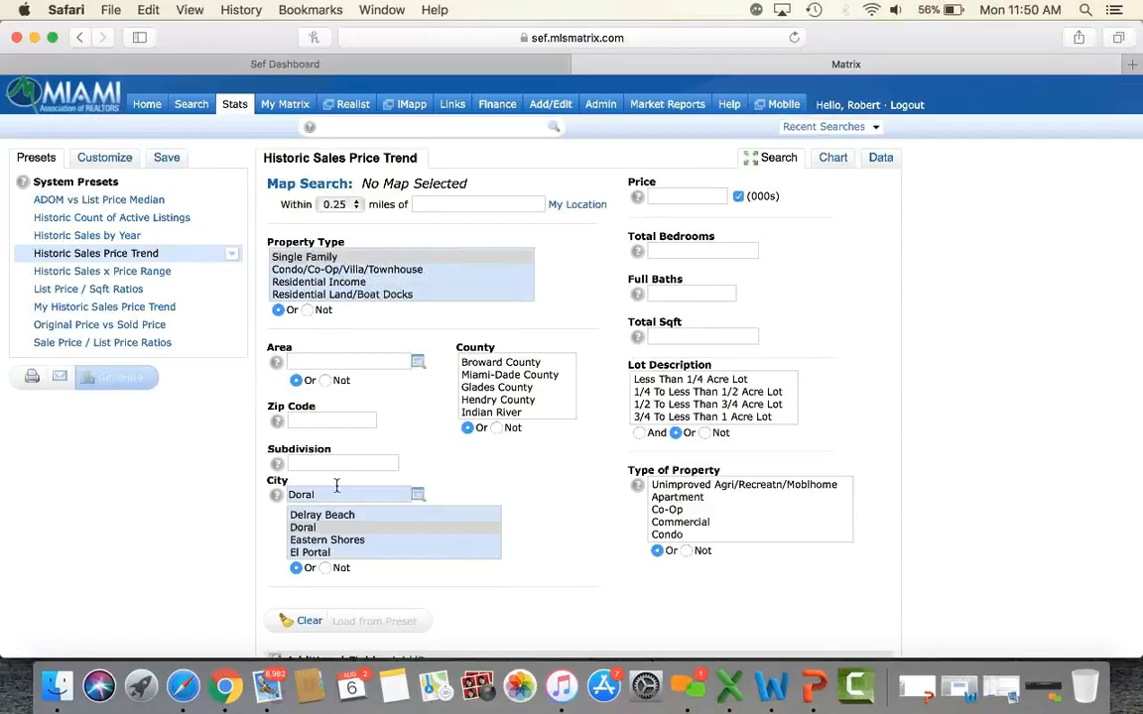
scroll(340, 426, "down", 2)
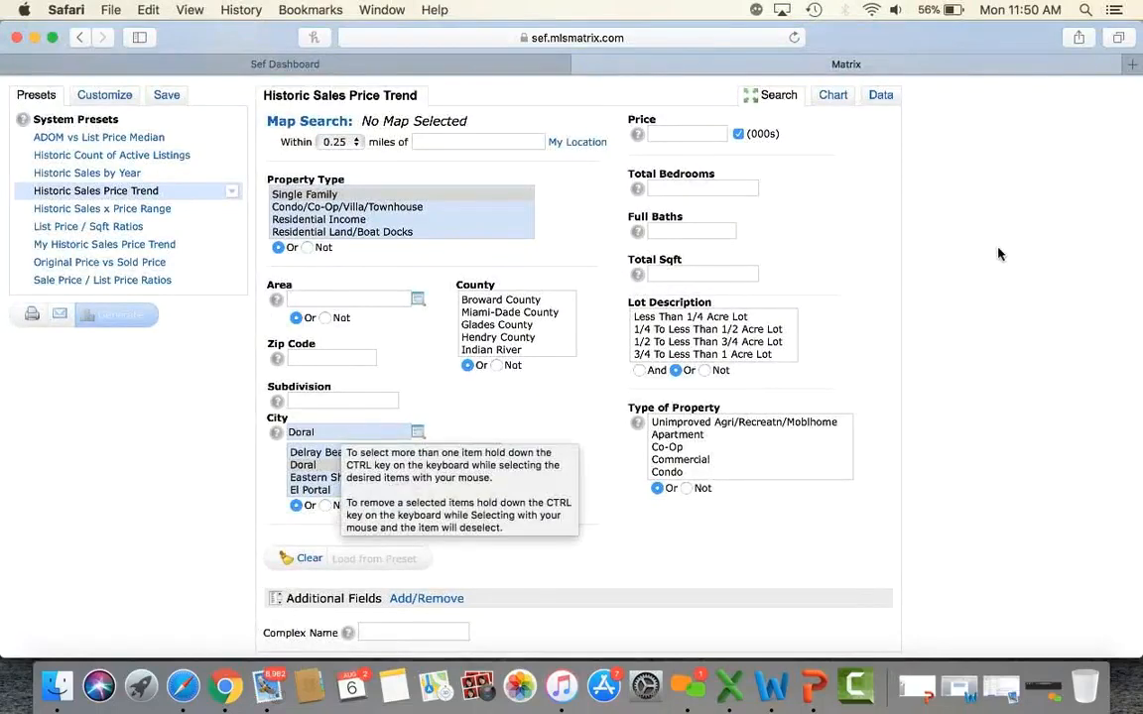
scroll(967, 349, "down", 2)
scroll(967, 350, "up", 5)
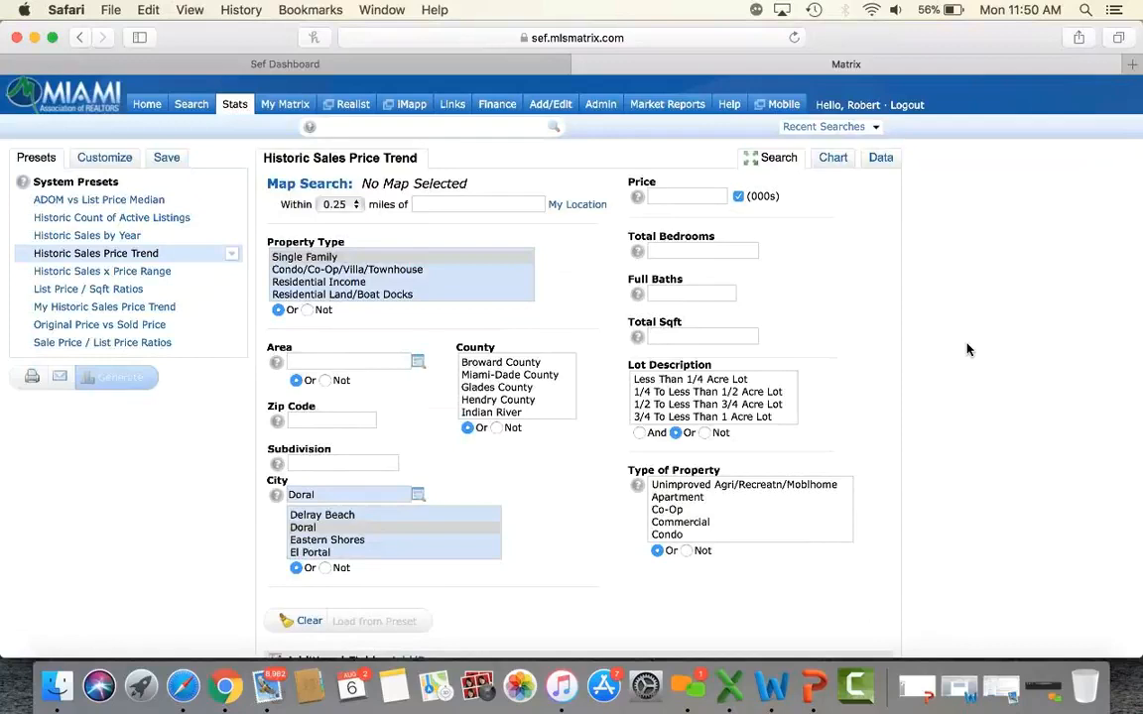
Return to the Home dashboard and browse its Market Watch and Hot Sheets.
left_click(148, 116)
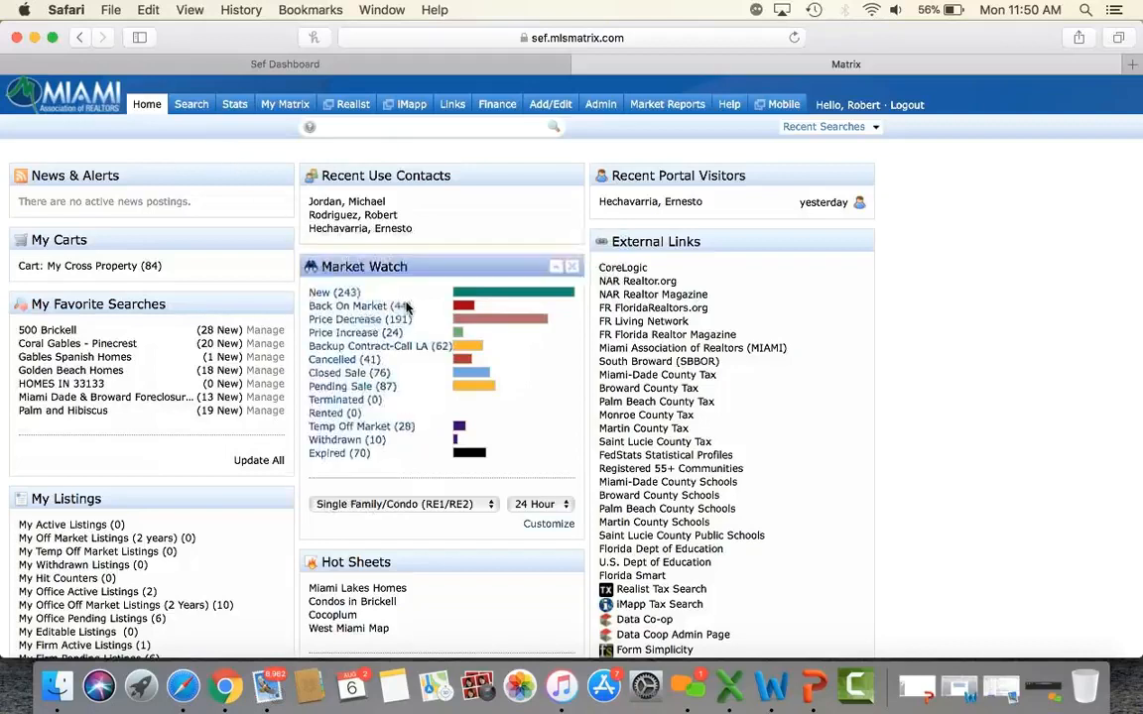
scroll(402, 302, "down", 3)
scroll(408, 314, "down", 5)
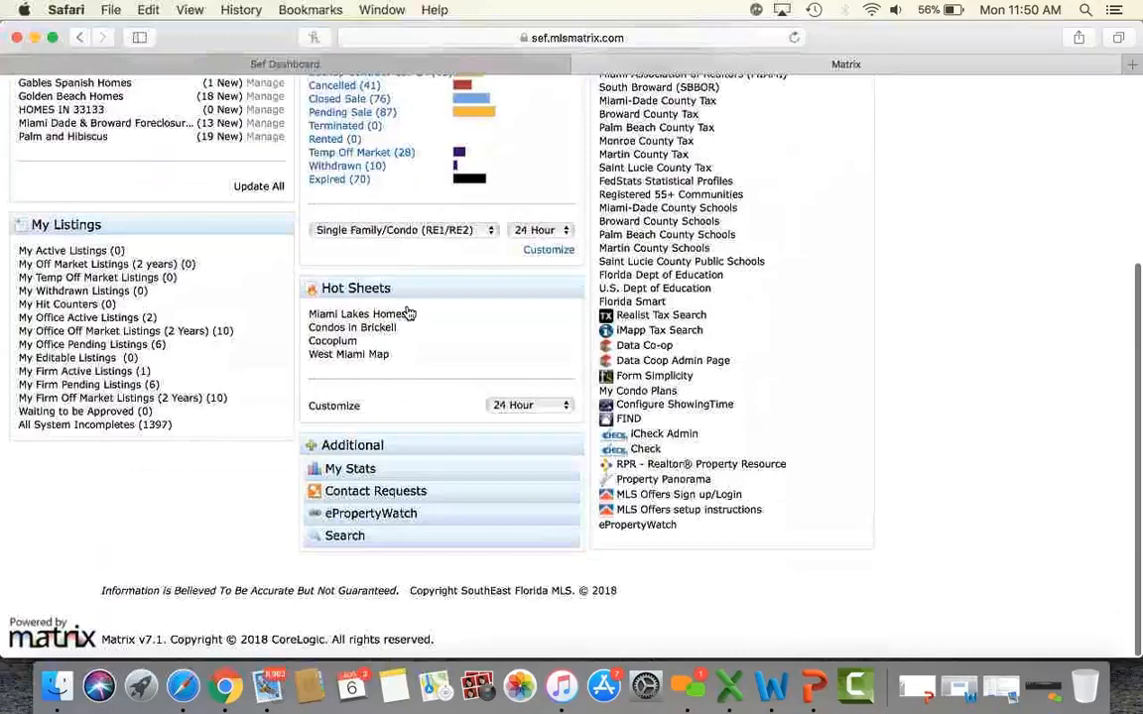
scroll(982, 345, "up", 8)
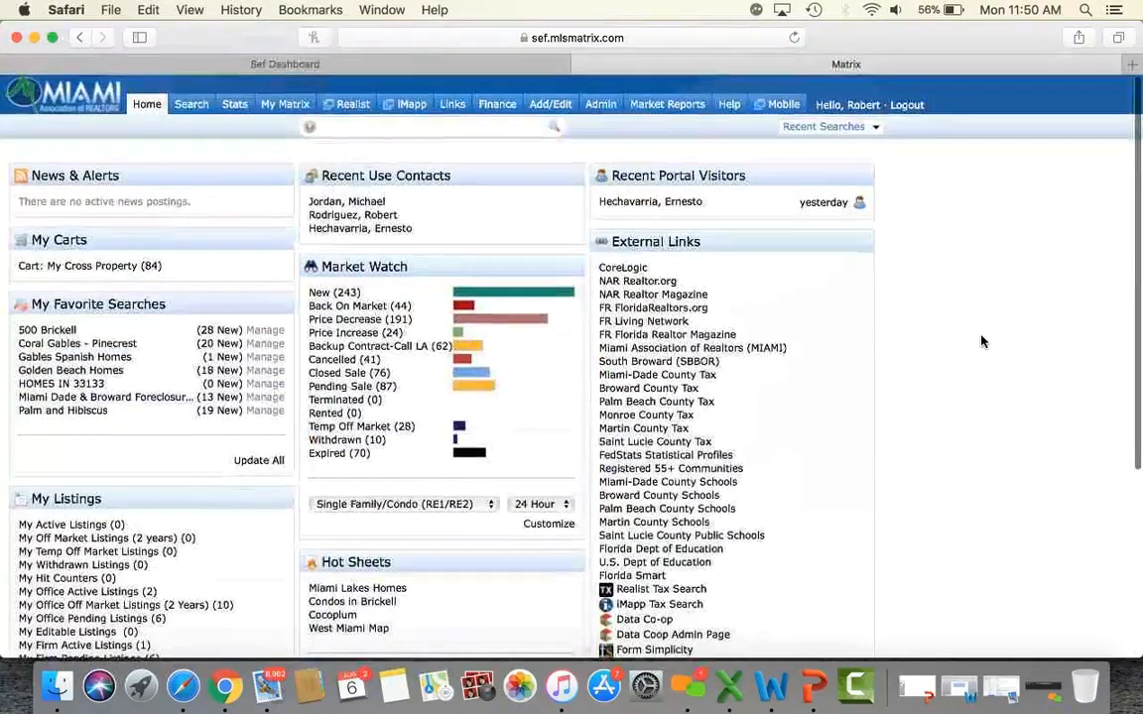